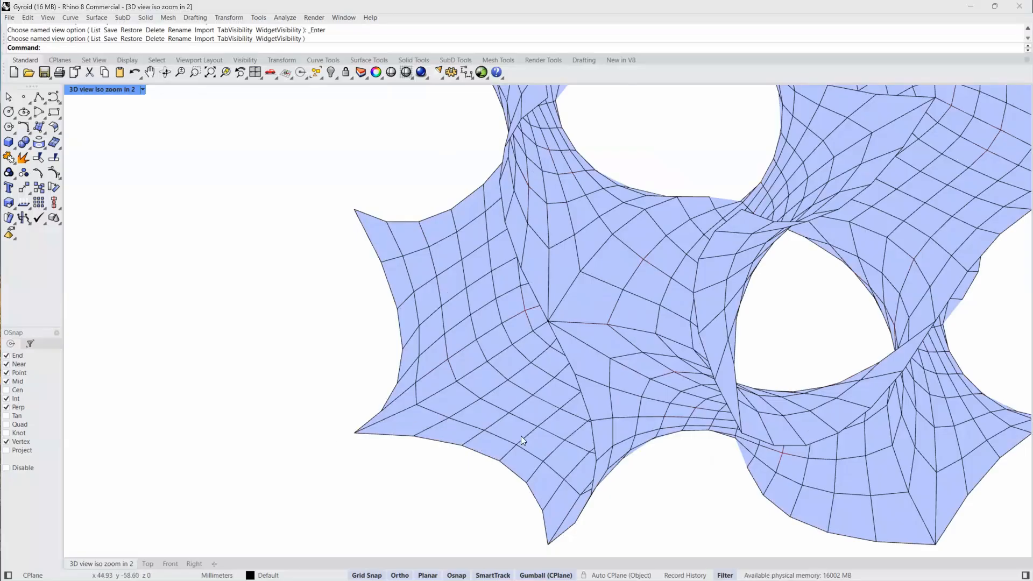
Examine the finished gyroid mesh and the Single Gyroid, Gyroid Smoother and X, Y and Z count sliders.
{"action": "scroll", "coordinate": [521, 441], "scroll_direction": "down", "scroll_amount": 5}
{"action": "right_click_drag", "start_coordinate": [522, 442], "coordinate": [244, 414]}
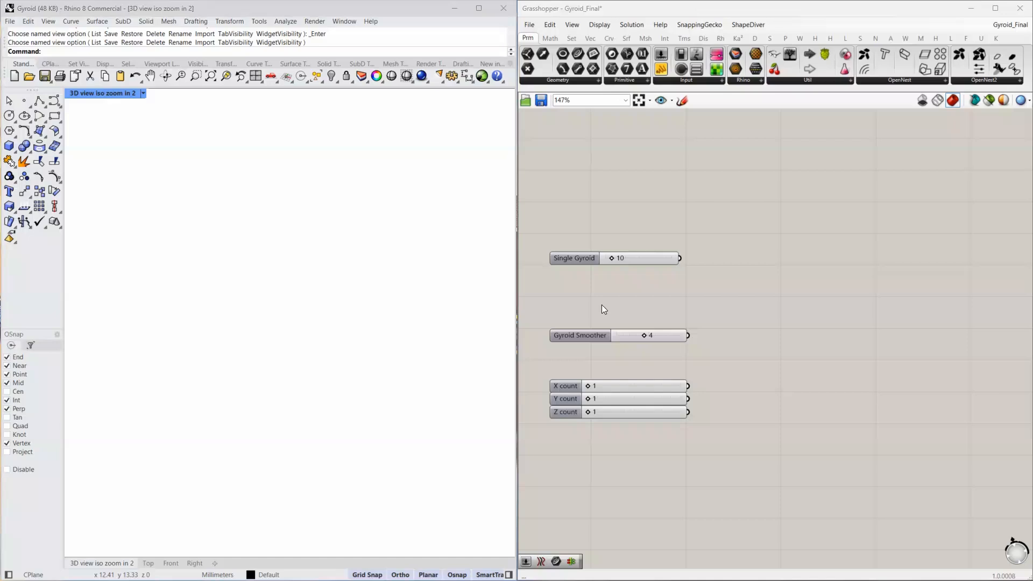
{"action": "left_click", "coordinate": [592, 257]}
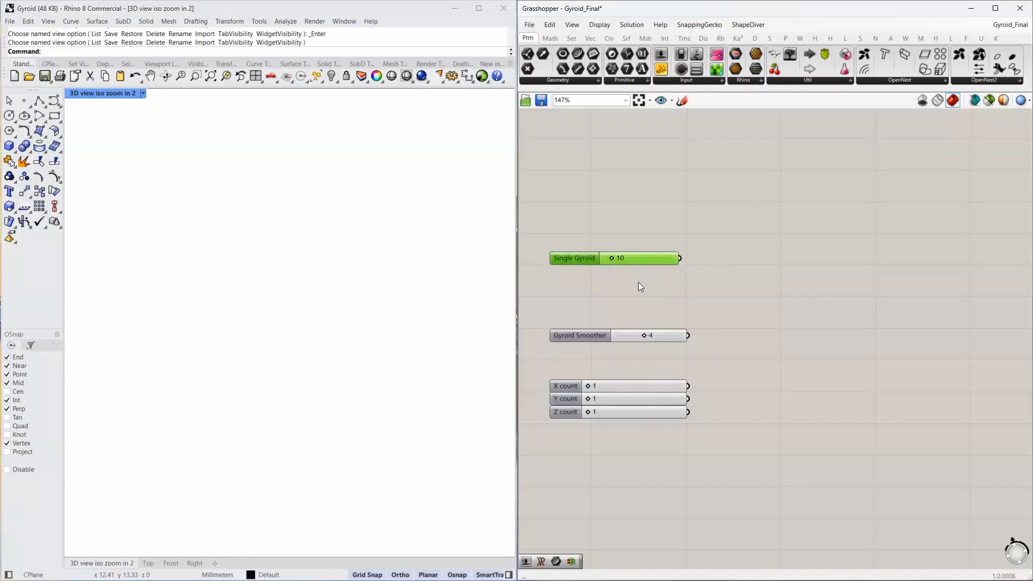
{"action": "left_click", "coordinate": [610, 335]}
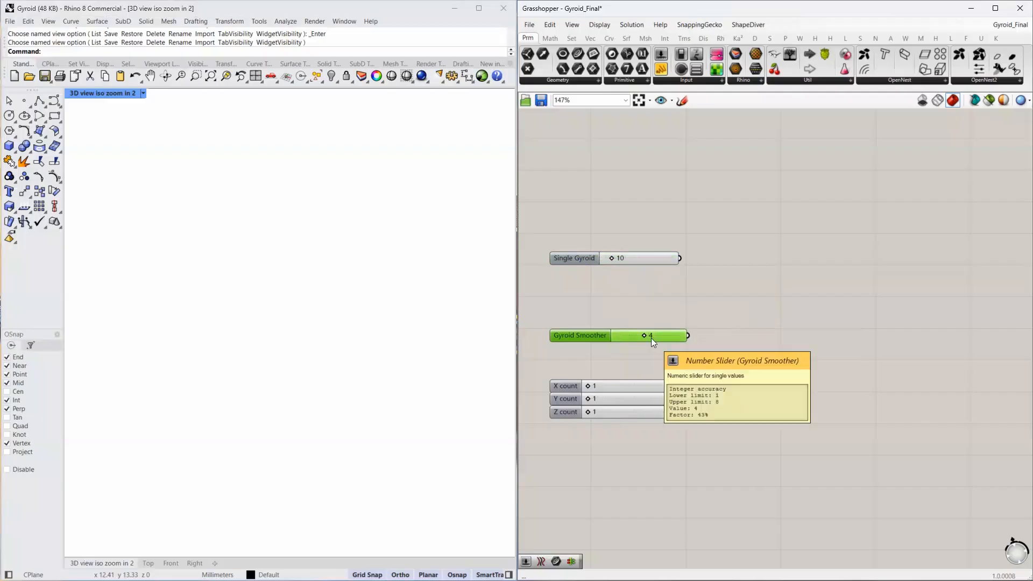
{"action": "left_click", "coordinate": [640, 386]}
{"action": "left_click", "coordinate": [639, 399]}
{"action": "left_click", "coordinate": [639, 412]}
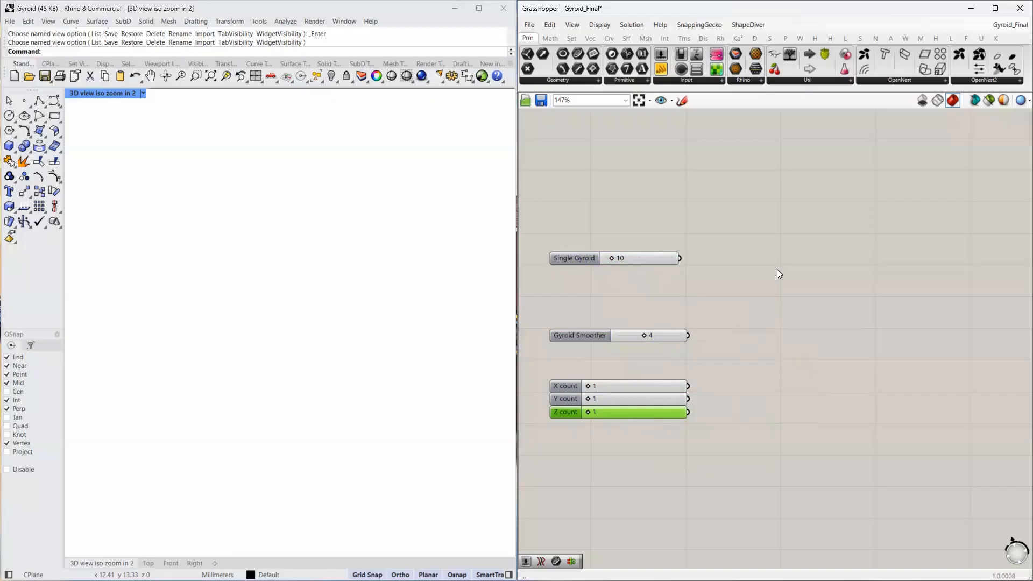
{"action": "left_click", "coordinate": [828, 264]}
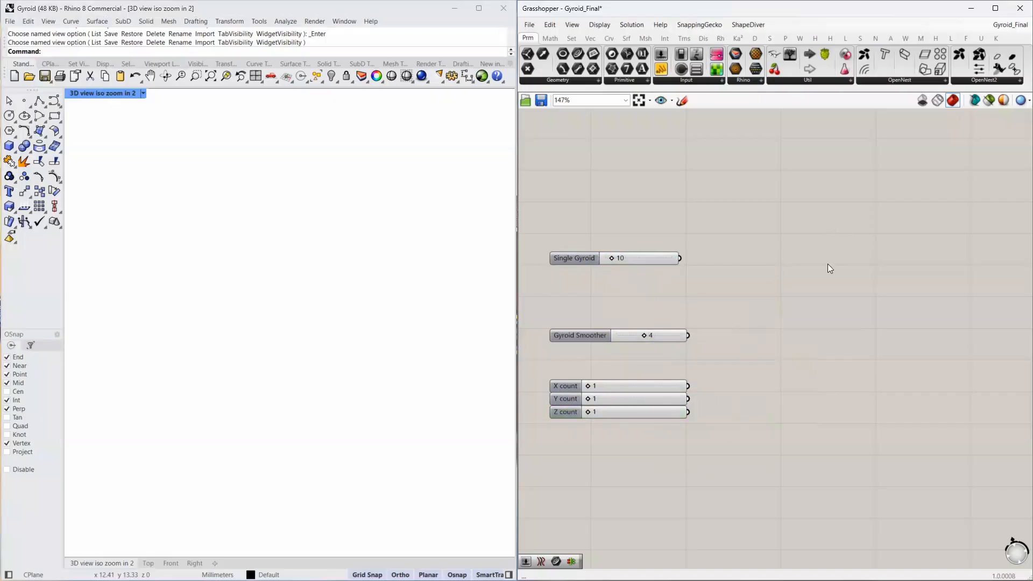
Add a Center Box component and place it beside the Single Gyroid slider, leaving room between them.
{"action": "double_click", "coordinate": [776, 291]}
{"action": "type", "text": "c"}
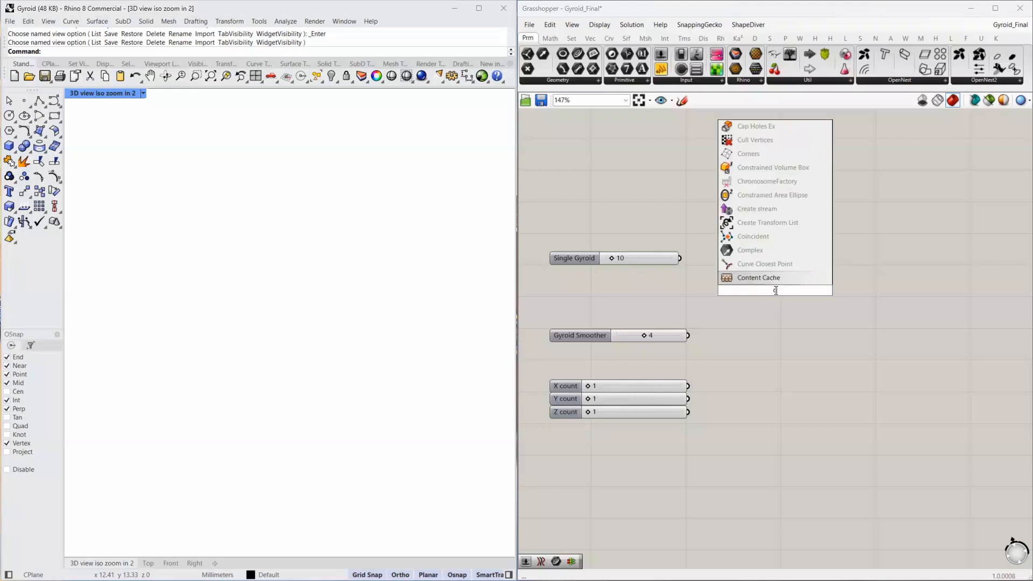
{"action": "type", "text": "enter box"}
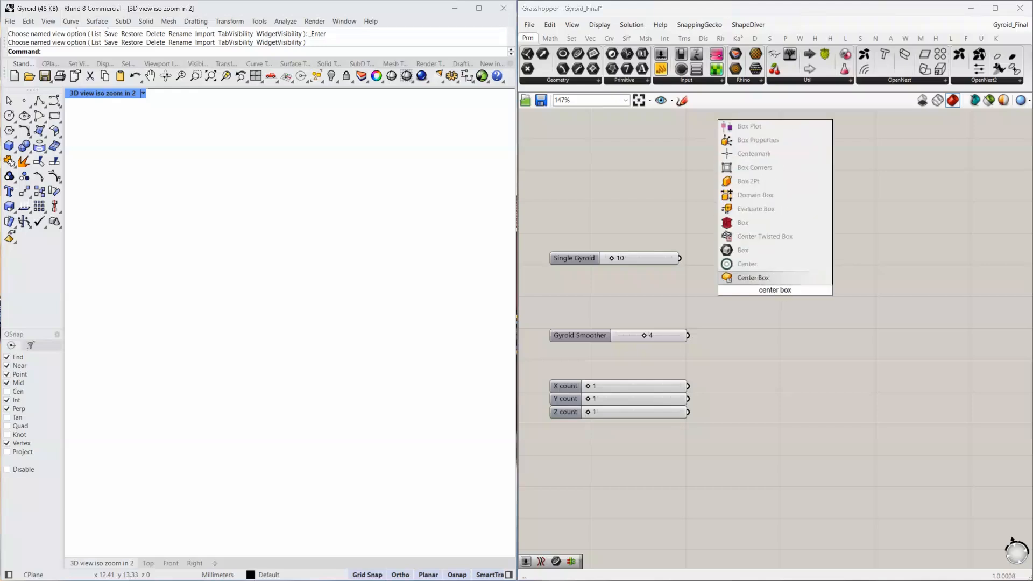
{"action": "key", "text": "Return"}
{"action": "left_click", "coordinate": [809, 291]}
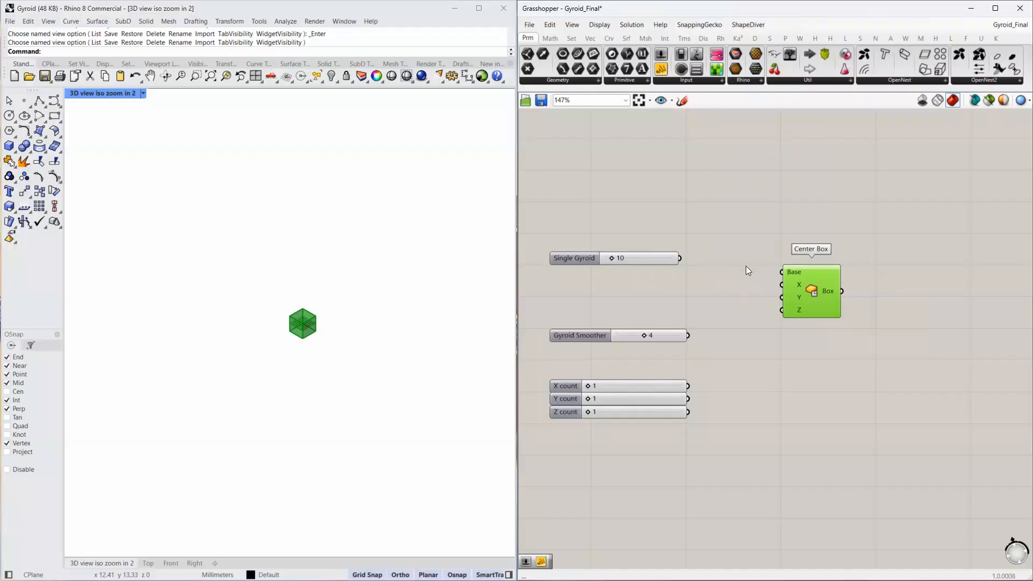
{"action": "left_click", "coordinate": [659, 258]}
{"action": "left_click_drag", "start_coordinate": [808, 284], "coordinate": [858, 271]}
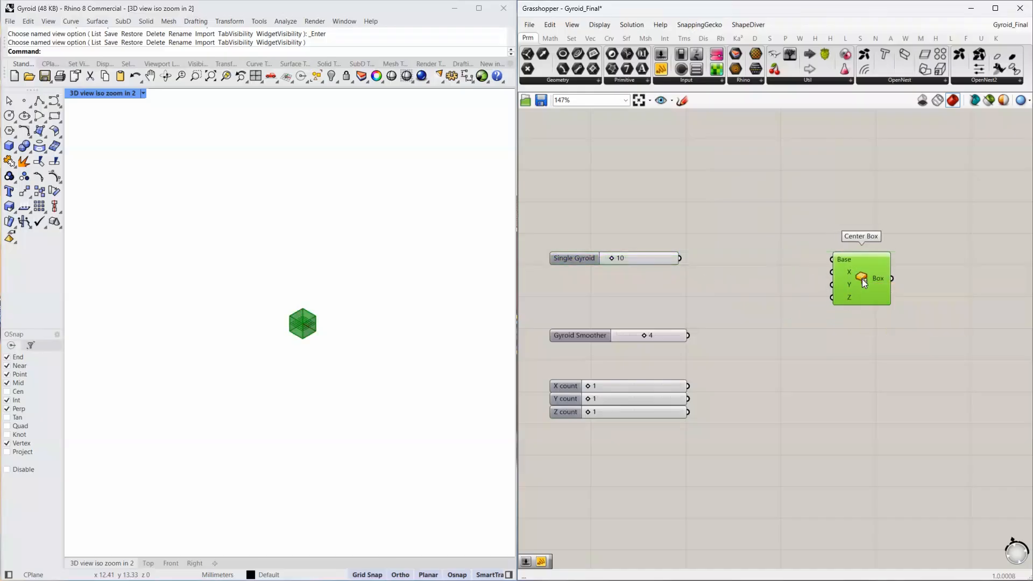
{"action": "mouse_move", "coordinate": [863, 281]}
Add a Division component that divides the Single Gyroid slider value by a panel containing 2.
{"action": "double_click", "coordinate": [760, 280]}
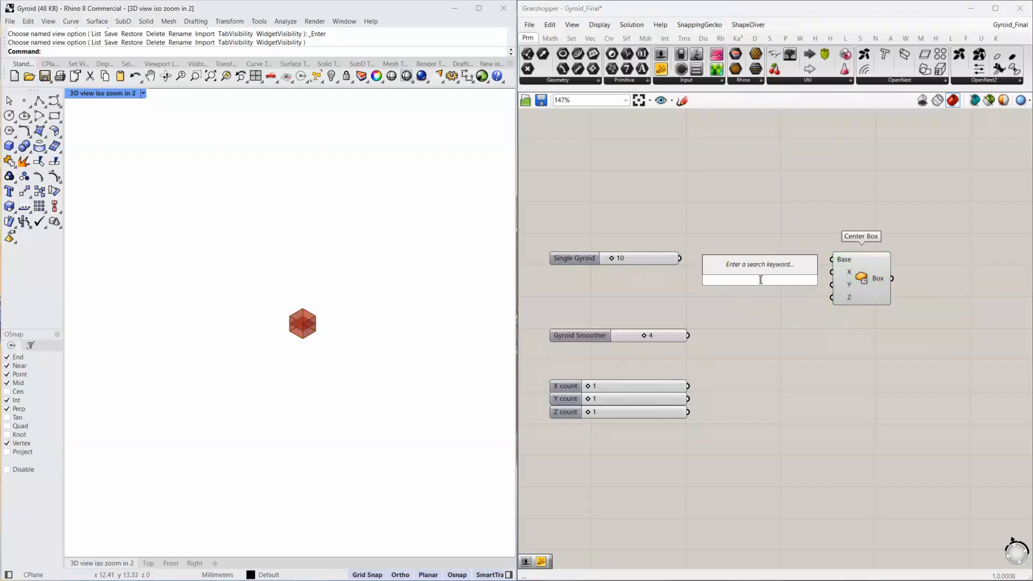
{"action": "type", "text": "/"}
{"action": "key", "text": "Return"}
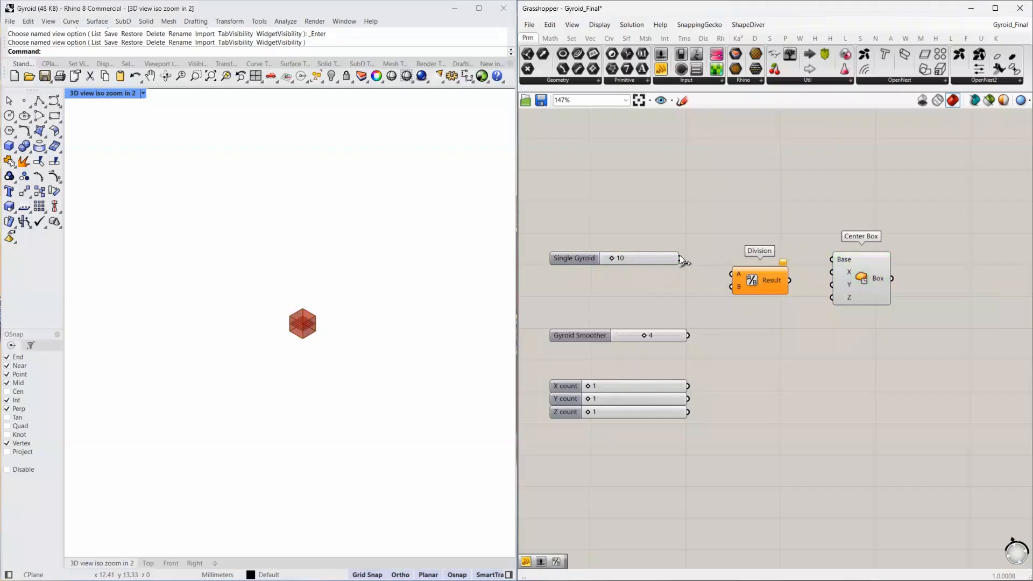
{"action": "double_click", "coordinate": [665, 291]}
{"action": "type", "text": "2"}
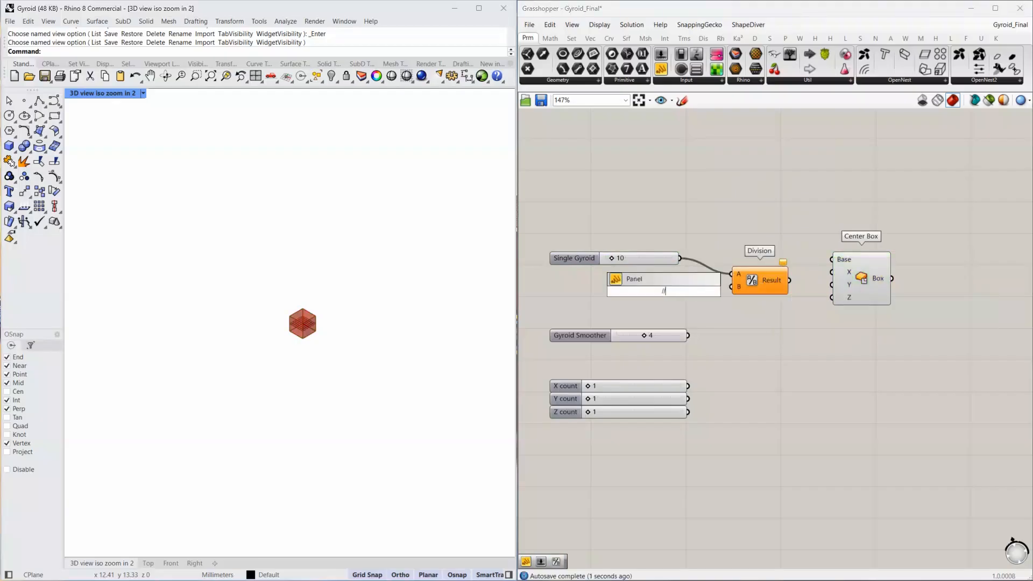
{"action": "key", "text": "Return"}
{"action": "left_click_drag", "start_coordinate": [675, 292], "coordinate": [733, 287]}
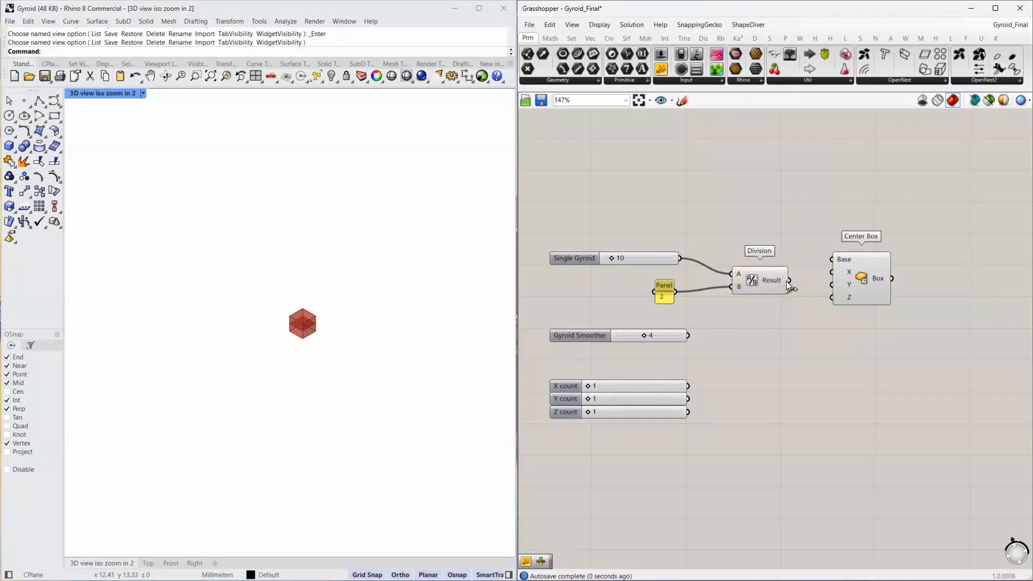
Connect the Division result to the X, Y and Z inputs of the Center Box.
{"action": "left_click_drag", "start_coordinate": [835, 272], "coordinate": [833, 273]}
{"action": "left_click_drag", "start_coordinate": [789, 280], "coordinate": [838, 298]}
{"action": "left_click", "coordinate": [863, 284]}
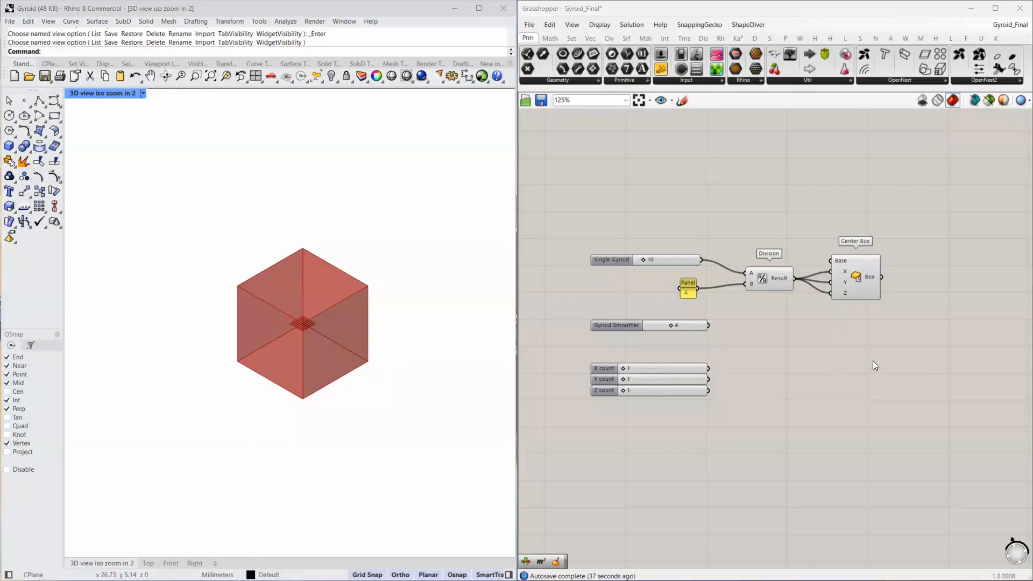
Add a Deconstruct Brep component after the Center Box and feed it the Box output.
{"action": "right_click_drag", "start_coordinate": [873, 361], "coordinate": [694, 350]}
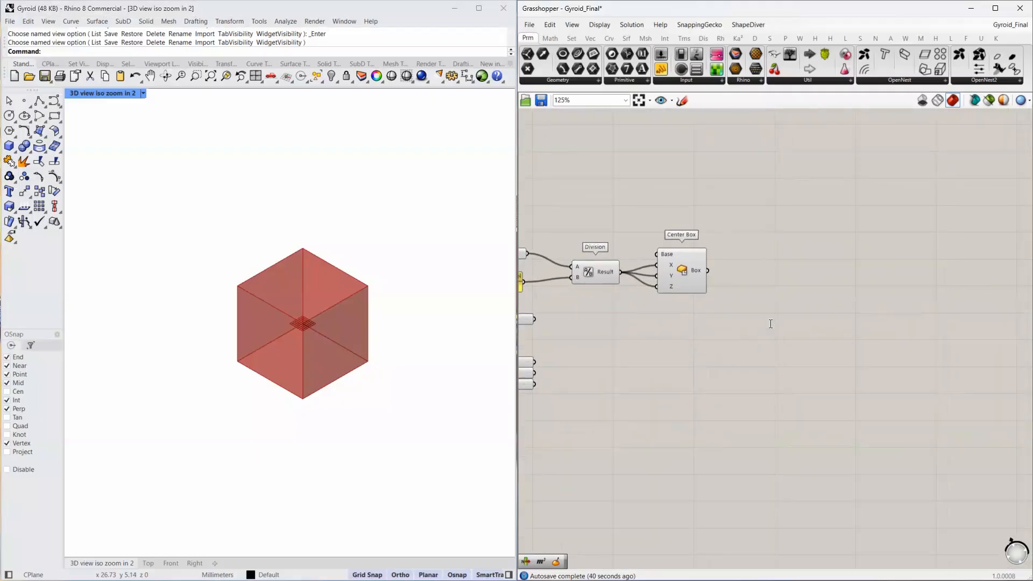
{"action": "double_click", "coordinate": [769, 324]}
{"action": "type", "text": "deconstruct be"}
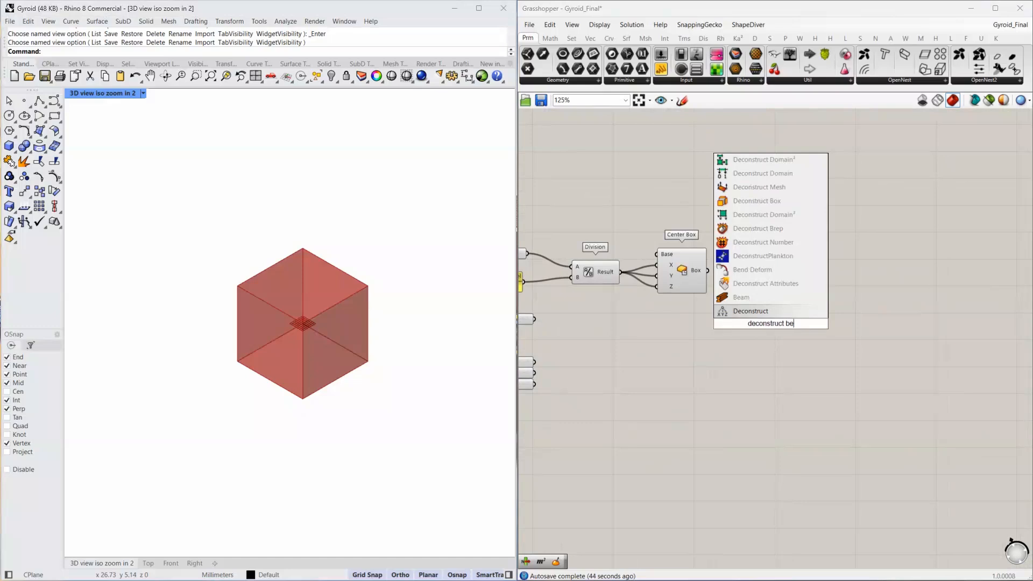
{"action": "key", "text": "BackSpace"}
{"action": "type", "text": "rep"}
{"action": "key", "text": "Return"}
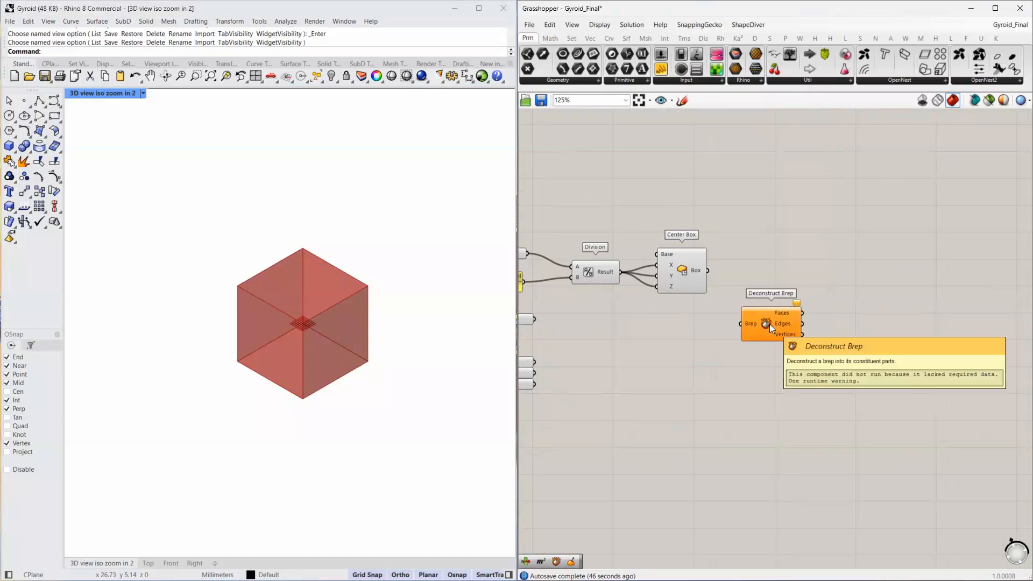
{"action": "left_click_drag", "start_coordinate": [735, 301], "coordinate": [769, 273]}
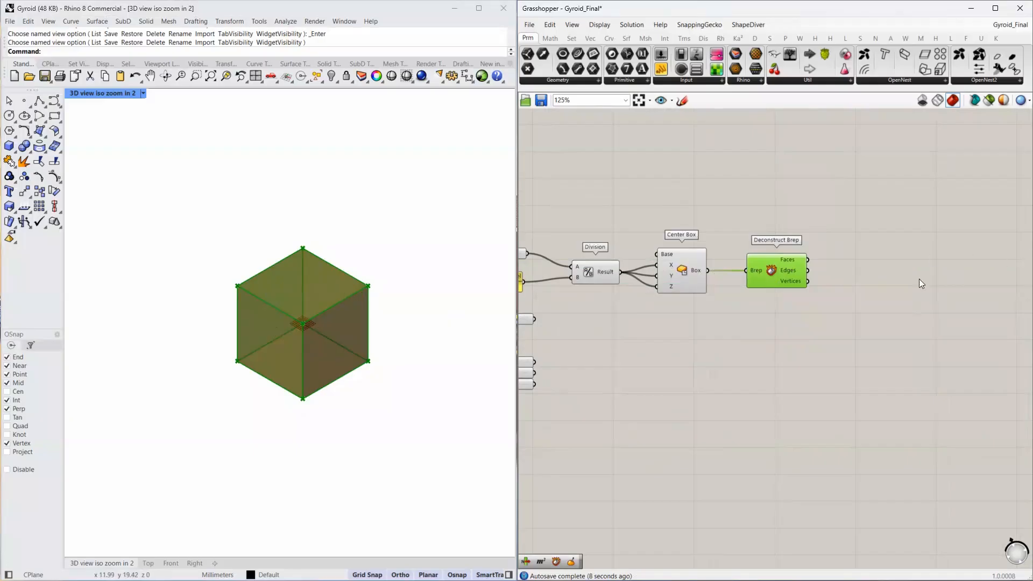
Add a List Item component, connect the Deconstruct Brep Faces to its List input, and align the two components.
{"action": "double_click", "coordinate": [893, 278]}
{"action": "type", "text": "list item"}
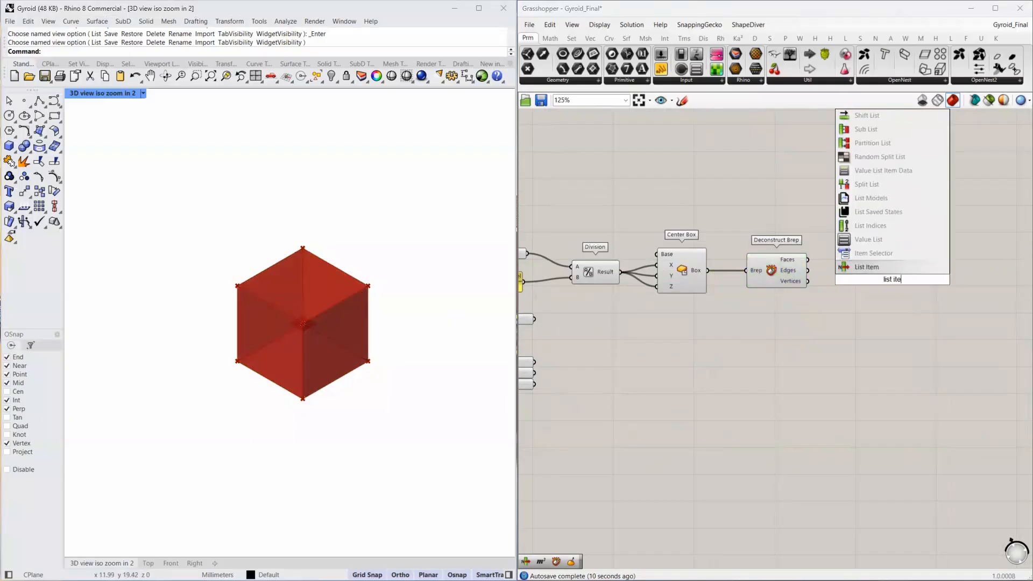
{"action": "key", "text": "Return"}
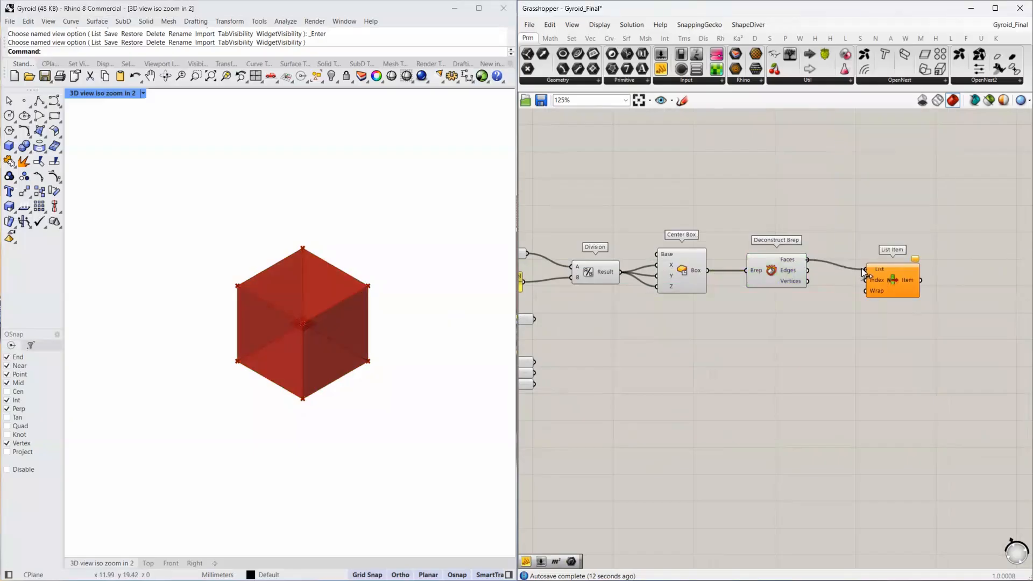
{"action": "left_click_drag", "start_coordinate": [861, 269], "coordinate": [865, 269]}
{"action": "left_click_drag", "start_coordinate": [889, 274], "coordinate": [889, 264]}
Add a panel below Deconstruct Brep containing the values 2, 3 and 4 on separate lines.
{"action": "double_click", "coordinate": [787, 324]}
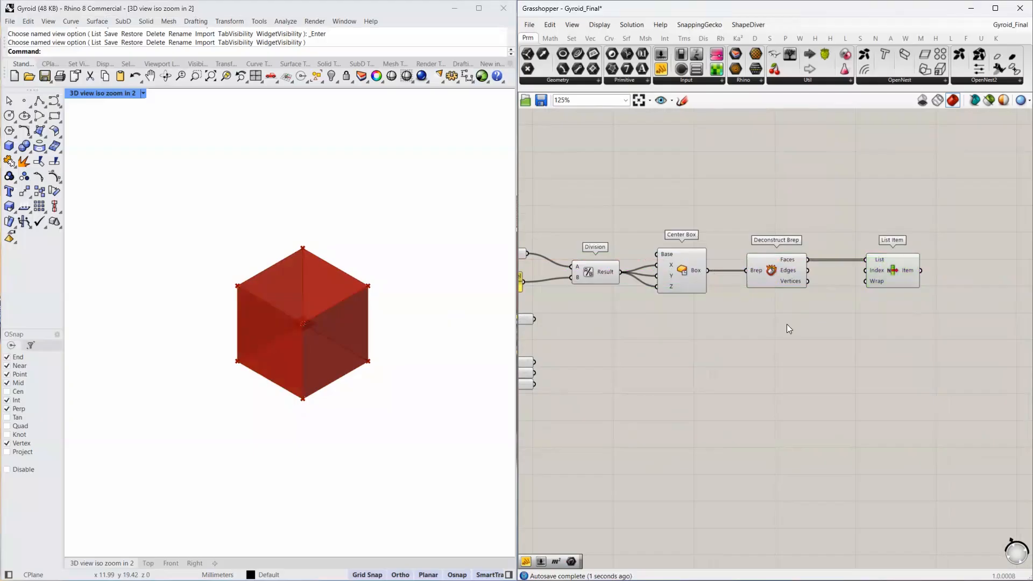
{"action": "type", "text": "//"}
{"action": "key", "text": "Return"}
{"action": "type", "text": "2,"}
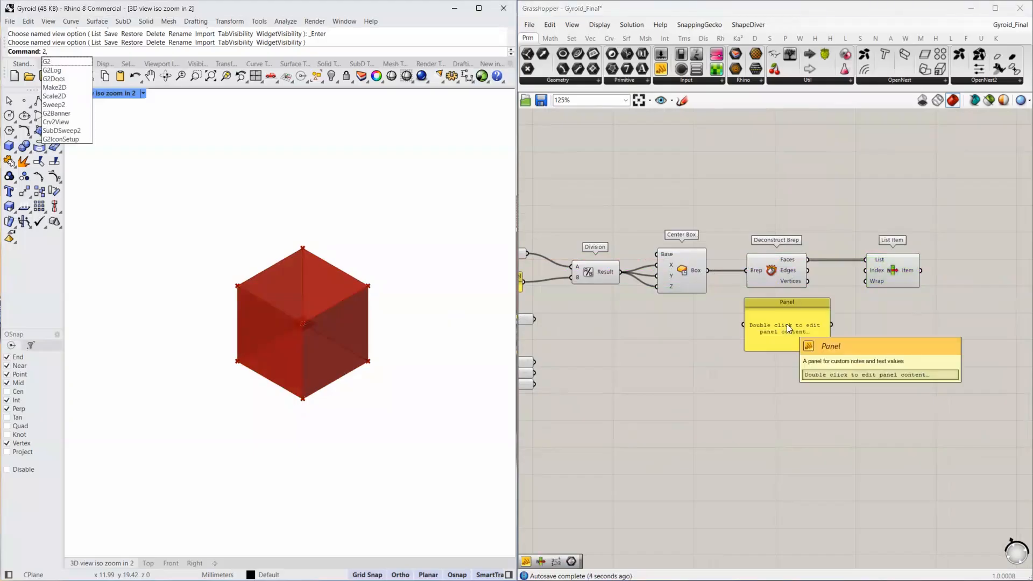
{"action": "double_click", "coordinate": [786, 324]}
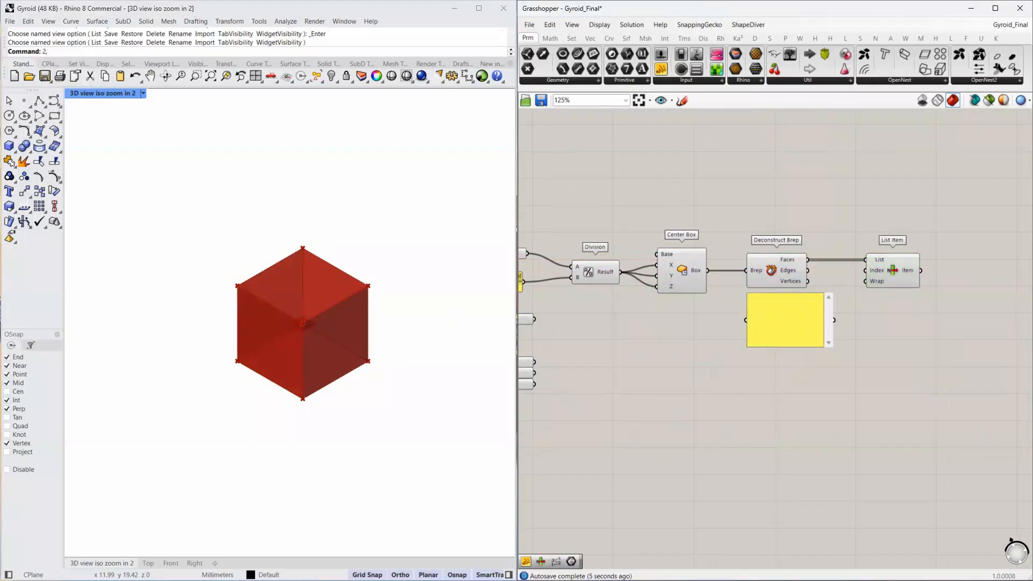
{"action": "type", "text": "2,3,4"}
{"action": "key", "text": "BackSpace"}
{"action": "key", "text": "BackSpace"}
{"action": "key", "text": "BackSpace"}
{"action": "key", "text": "BackSpace"}
{"action": "type", "text": "3"}
{"action": "left_click", "coordinate": [761, 392]}
Turn off Multiline Data for the index panel, resize it, and connect it to the List Item's Index input.
{"action": "right_click", "coordinate": [783, 317]}
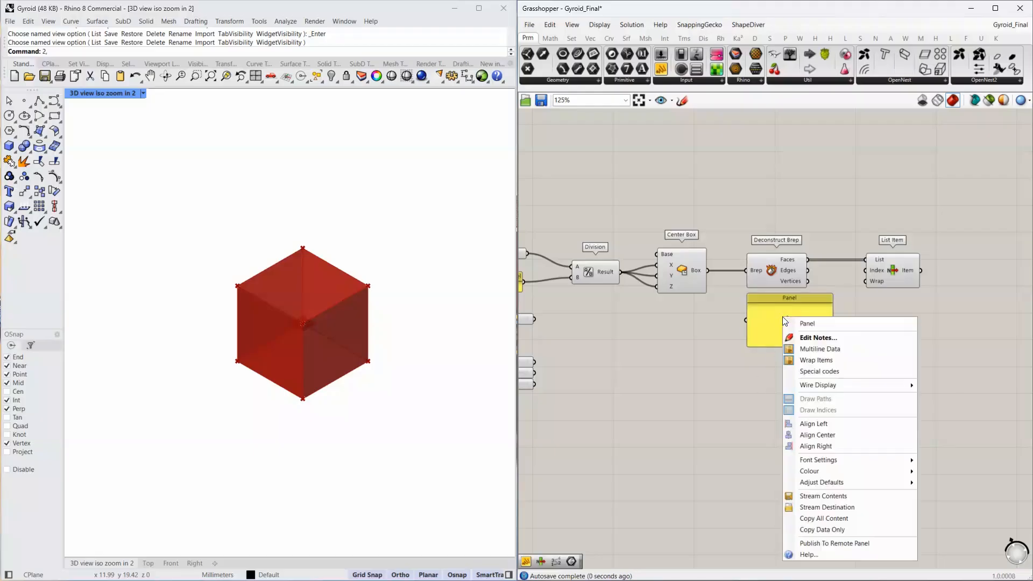
{"action": "left_click", "coordinate": [821, 349]}
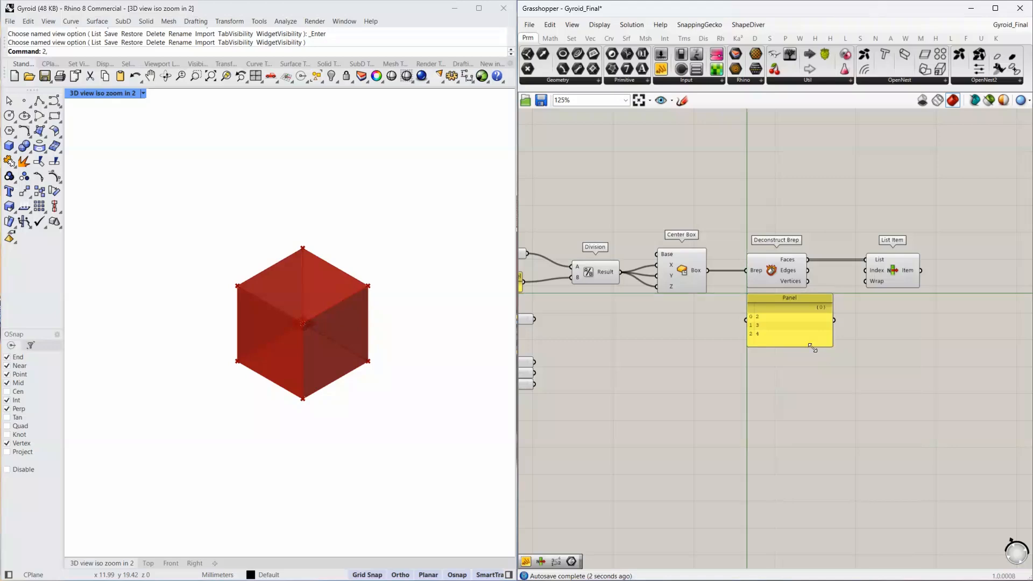
{"action": "left_click_drag", "start_coordinate": [827, 343], "coordinate": [876, 270]}
Disable the viewport preview of all components before the List Item so only the selected box faces are displayed.
{"action": "right_click_drag", "start_coordinate": [875, 270], "coordinate": [734, 258]}
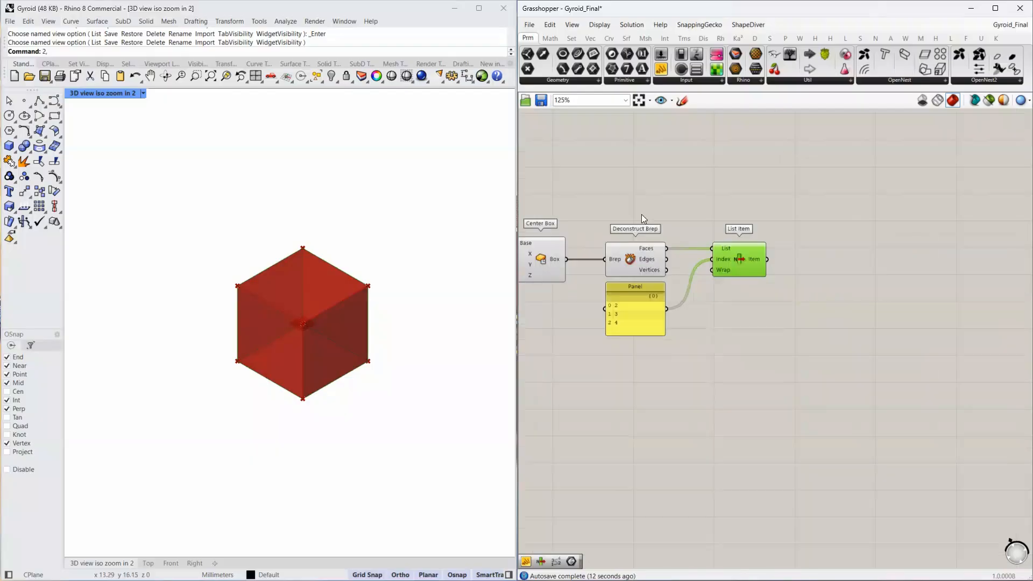
{"action": "left_click_drag", "start_coordinate": [641, 214], "coordinate": [554, 265]}
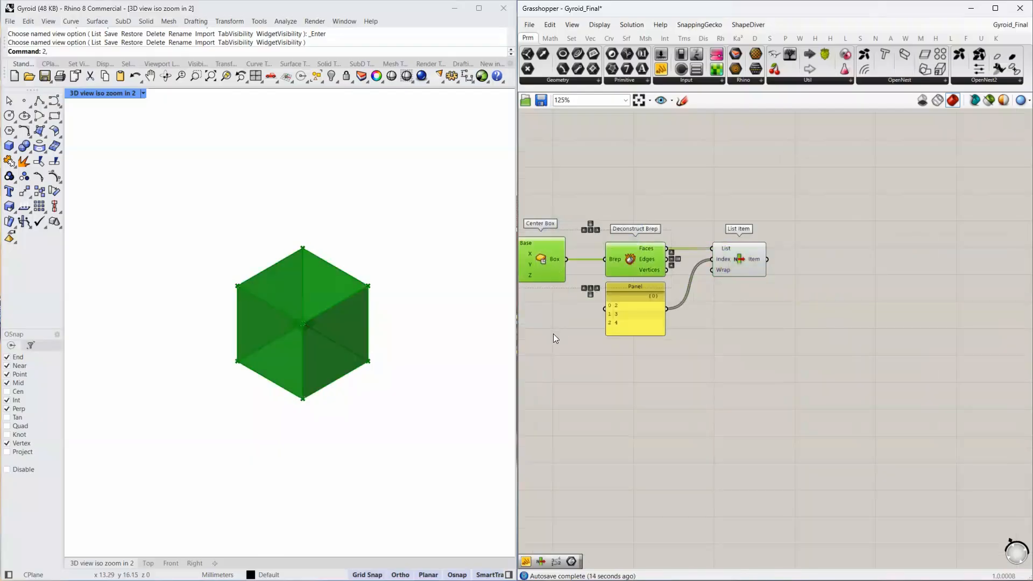
{"action": "right_click_drag", "start_coordinate": [553, 334], "coordinate": [744, 332]}
{"action": "scroll", "coordinate": [744, 333], "scroll_direction": "down", "scroll_amount": 4}
{"action": "left_click_drag", "start_coordinate": [722, 267], "coordinate": [633, 355], "text": "shift"}
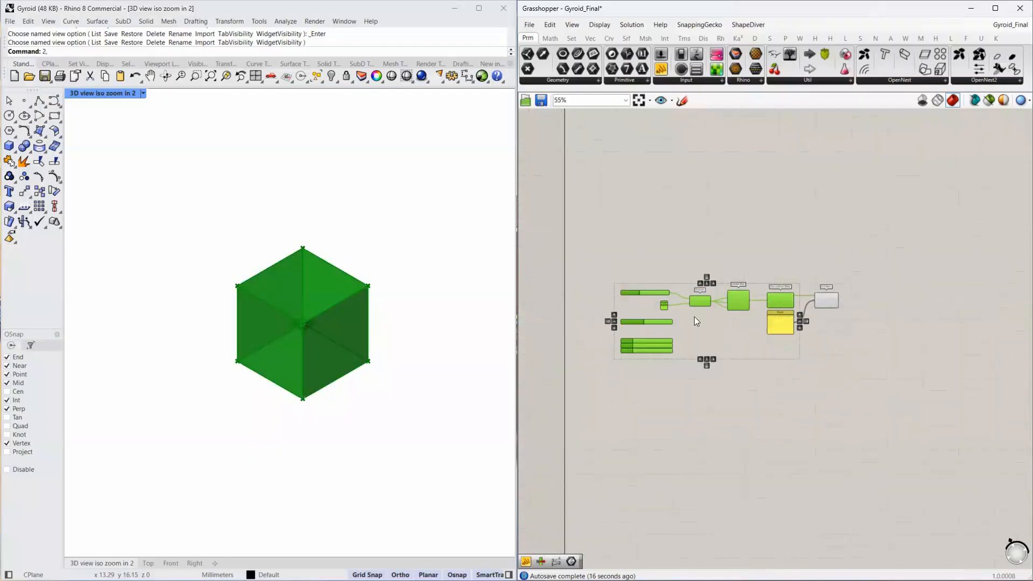
{"action": "middle_click", "coordinate": [702, 300]}
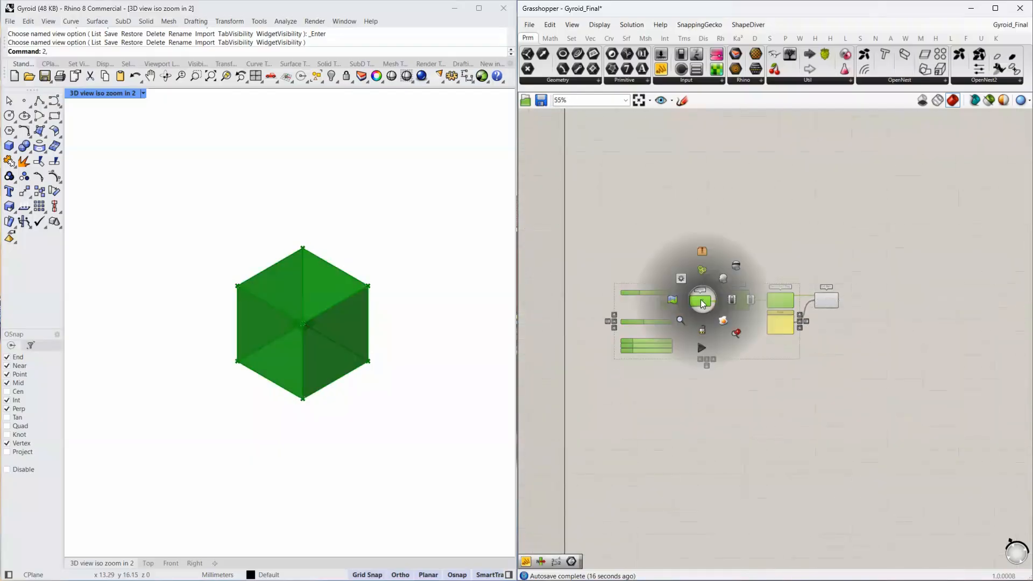
{"action": "left_click", "coordinate": [722, 263]}
{"action": "scroll", "coordinate": [879, 302], "scroll_direction": "up", "scroll_amount": 5}
{"action": "left_click", "coordinate": [735, 351]}
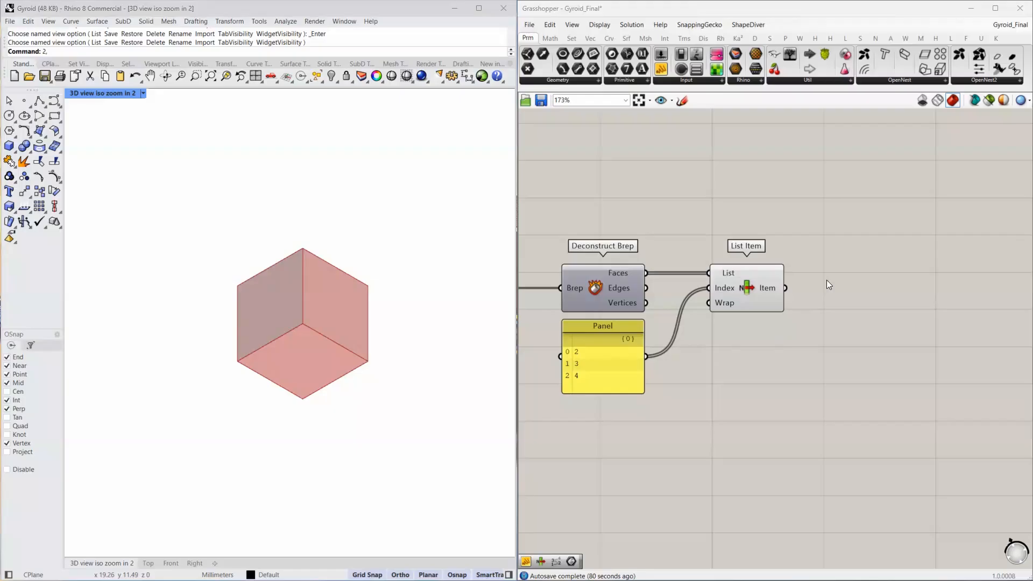
Add a second Deconstruct Brep component and connect the List Item's Item output to its Brep input.
{"action": "right_click_drag", "start_coordinate": [826, 279], "coordinate": [733, 288]}
{"action": "double_click", "coordinate": [752, 296]}
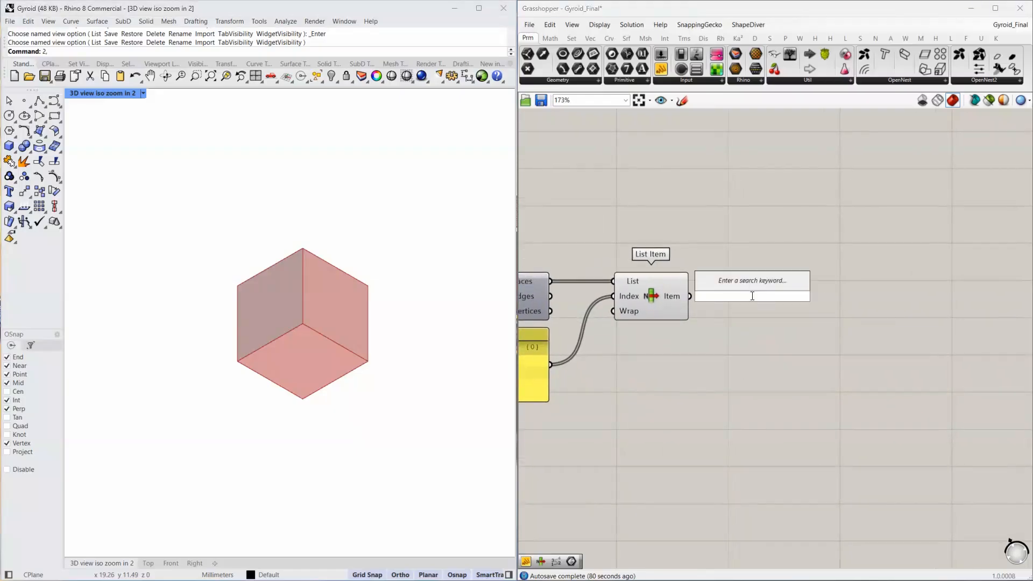
{"action": "type", "text": "deconstryct"}
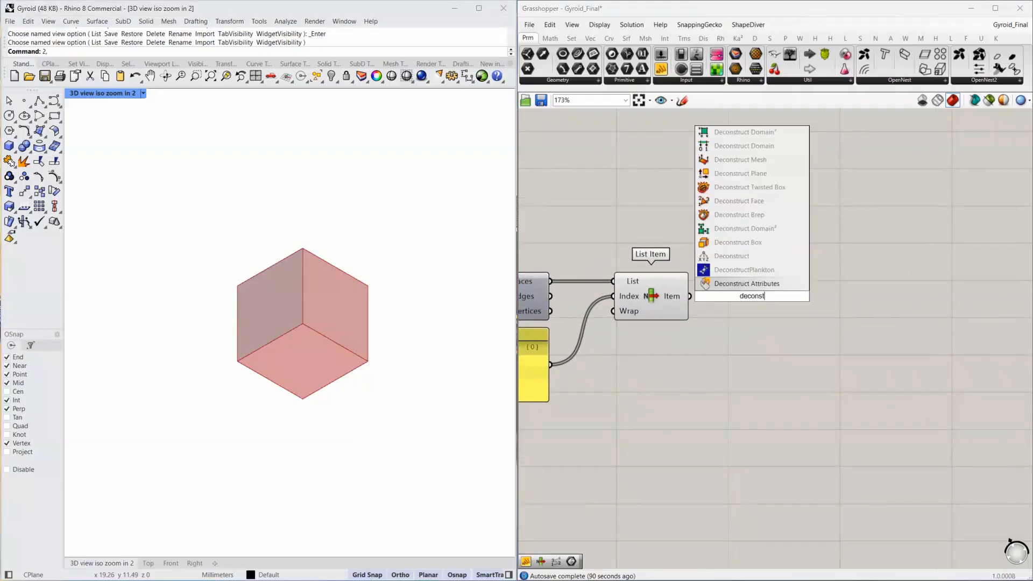
{"action": "key", "text": "BackSpace"}
{"action": "key", "text": "BackSpace"}
{"action": "key", "text": "BackSpace"}
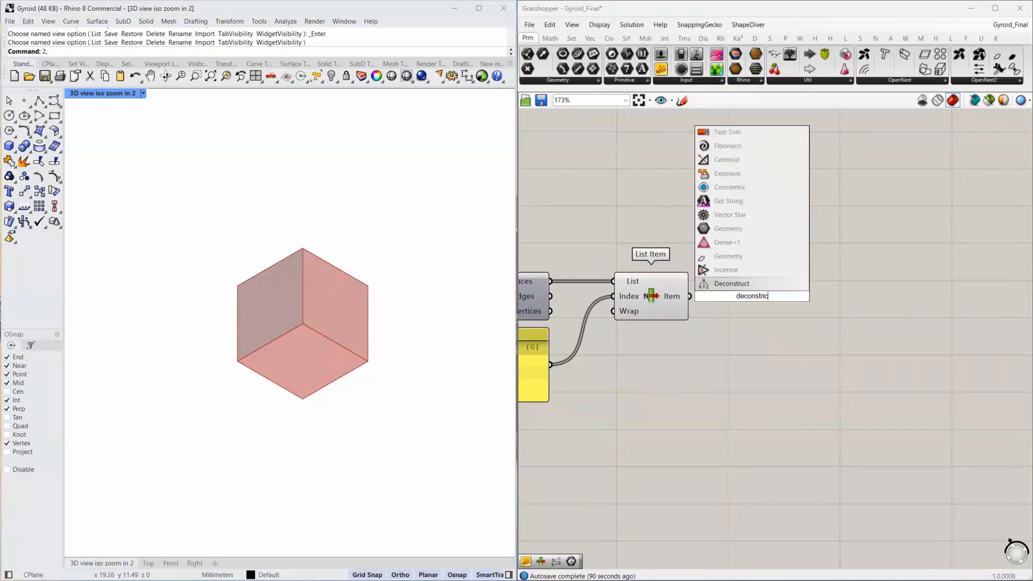
{"action": "type", "text": "uct "}
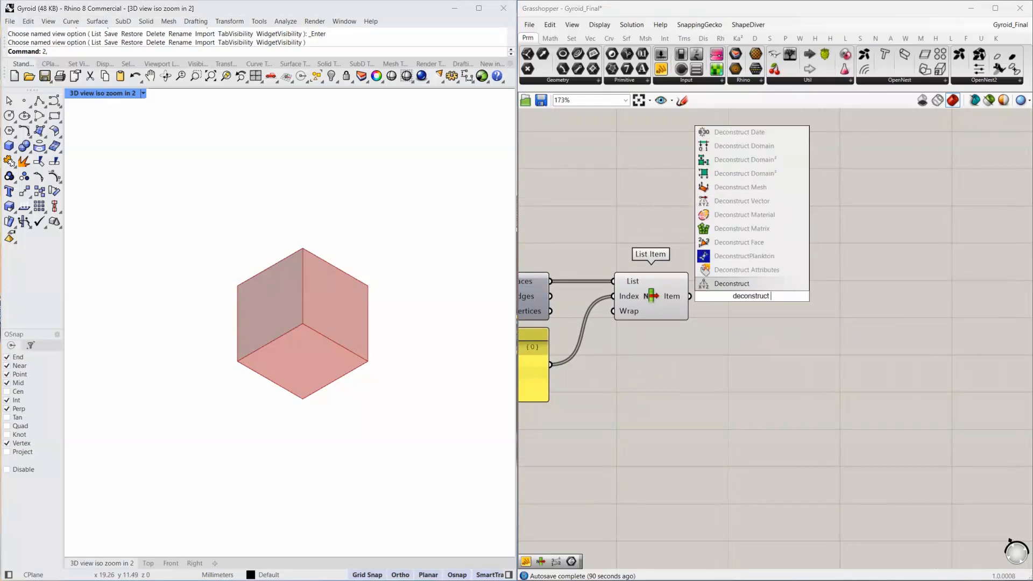
{"action": "type", "text": "brep"}
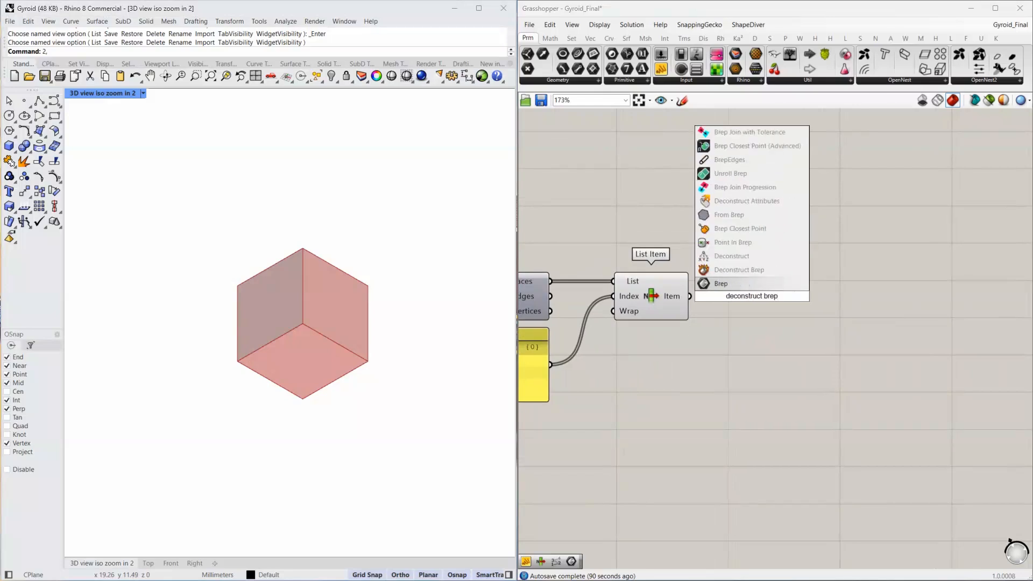
{"action": "key", "text": "Up"}
{"action": "key", "text": "Return"}
{"action": "left_click_drag", "start_coordinate": [708, 294], "coordinate": [710, 296]}
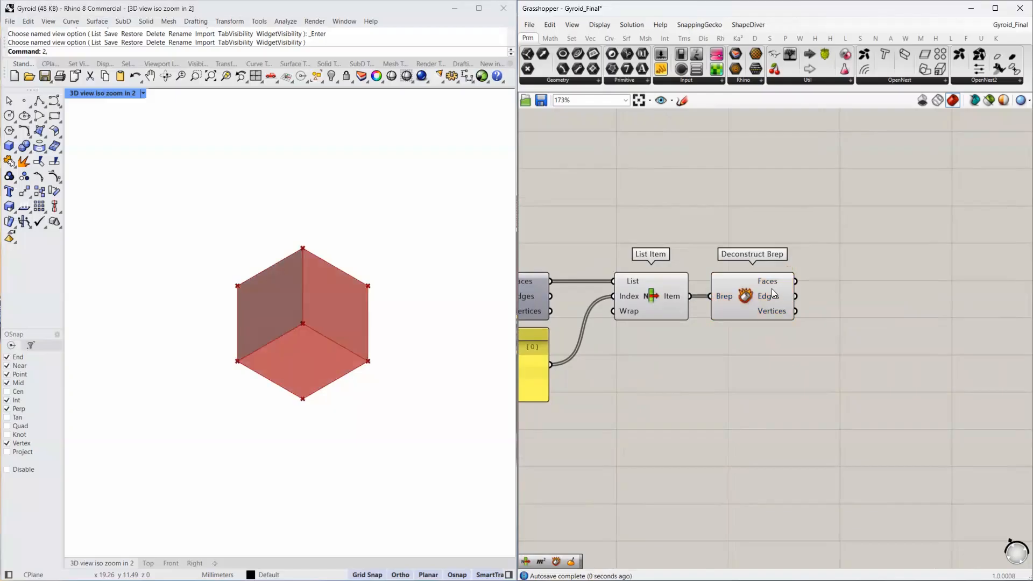
Add a Curve Middle component above the second Deconstruct Brep and connect the Edges output to its Curve input.
{"action": "mouse_move", "coordinate": [785, 296]}
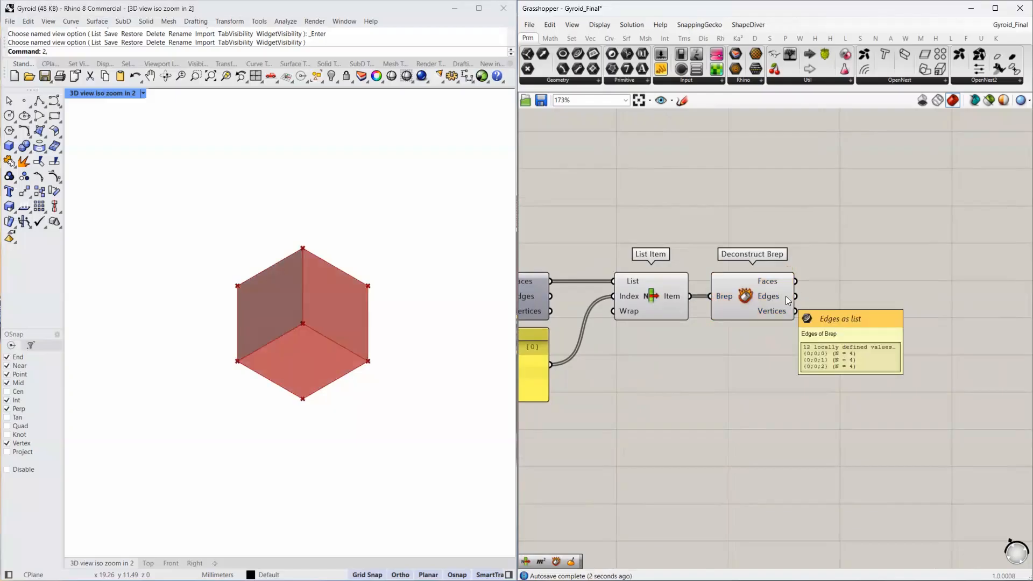
{"action": "double_click", "coordinate": [842, 216]}
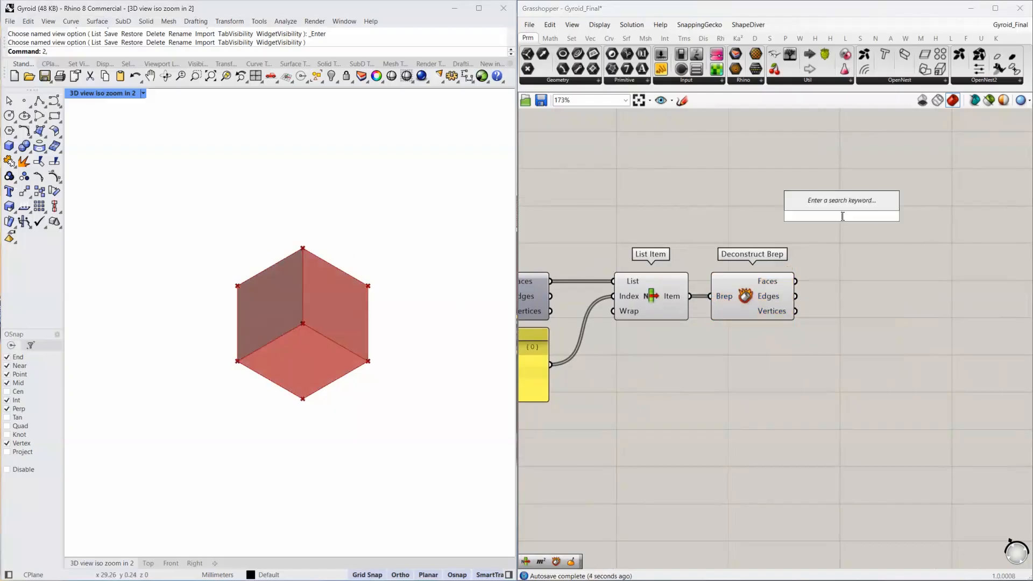
{"action": "type", "text": "li"}
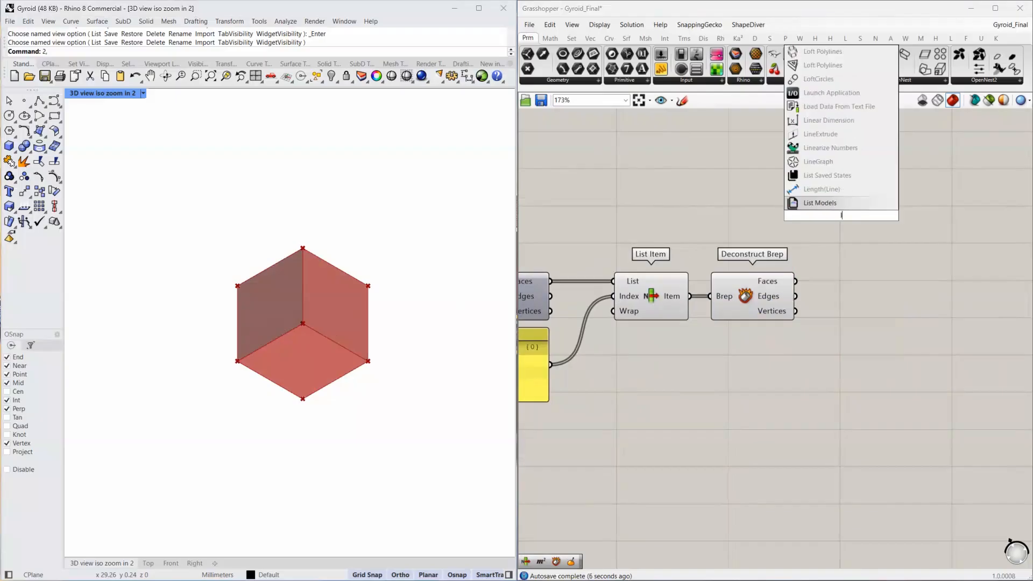
{"action": "key", "text": "BackSpace"}
{"action": "key", "text": "BackSpace"}
{"action": "type", "text": "curve middel"}
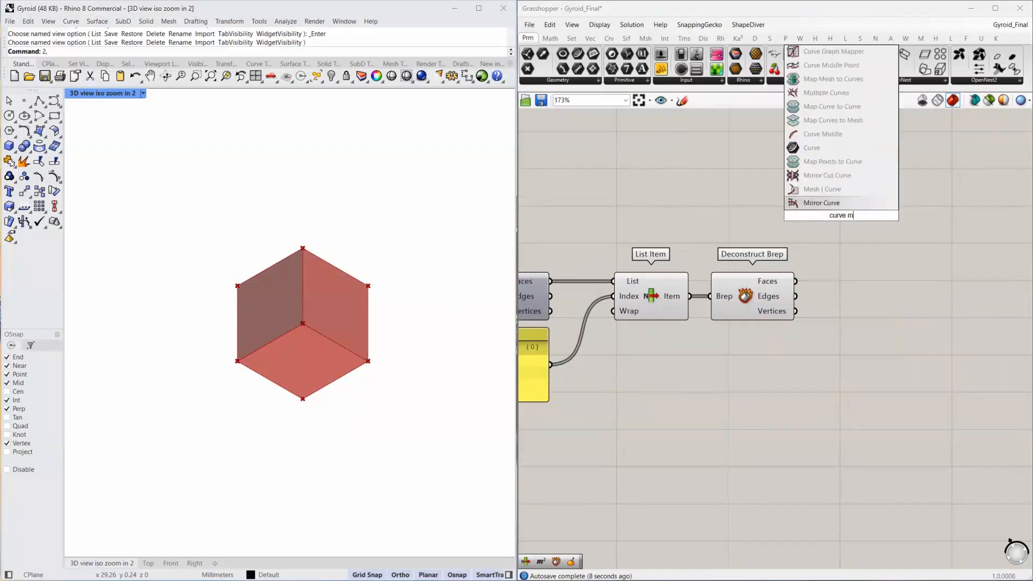
{"action": "key", "text": "BackSpace"}
{"action": "key", "text": "BackSpace"}
{"action": "type", "text": "le"}
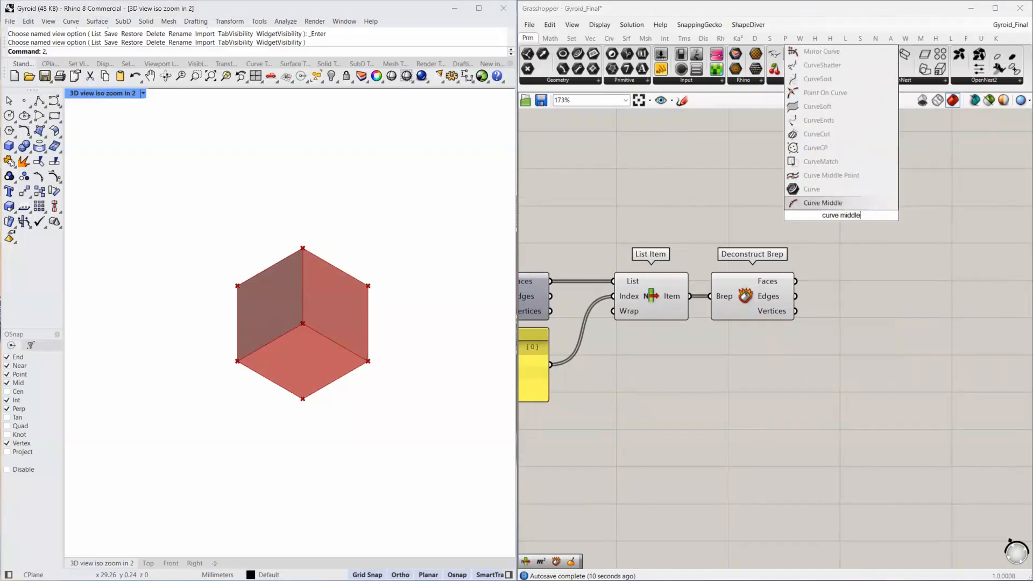
{"action": "key", "text": "Return"}
{"action": "left_click_drag", "start_coordinate": [795, 297], "coordinate": [882, 203]}
Add a Point List component beside Curve Middle and connect the Midpoint output to its Points input.
{"action": "right_click_drag", "start_coordinate": [962, 196], "coordinate": [817, 210]}
{"action": "double_click", "coordinate": [819, 212]}
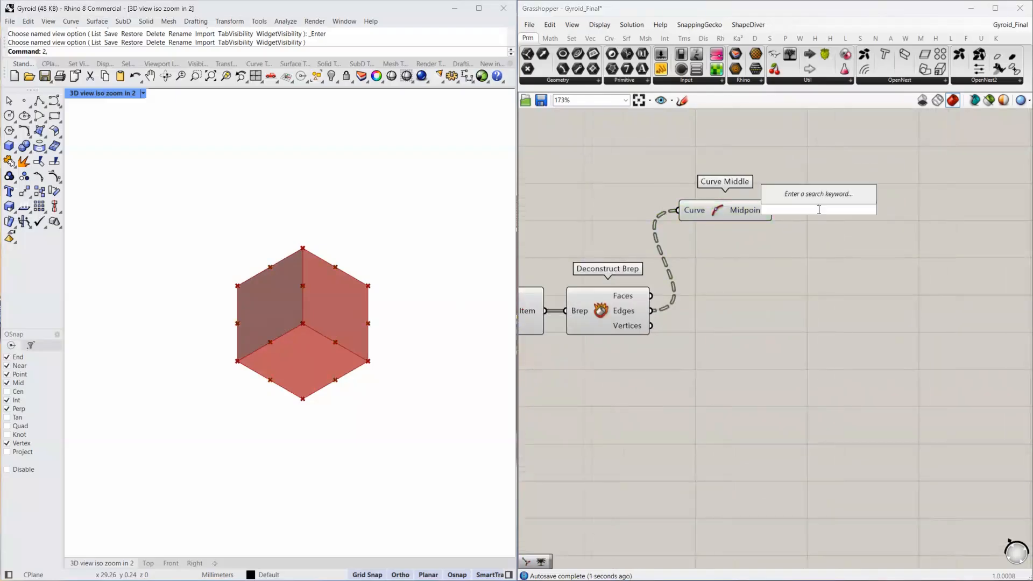
{"action": "type", "text": "point list"}
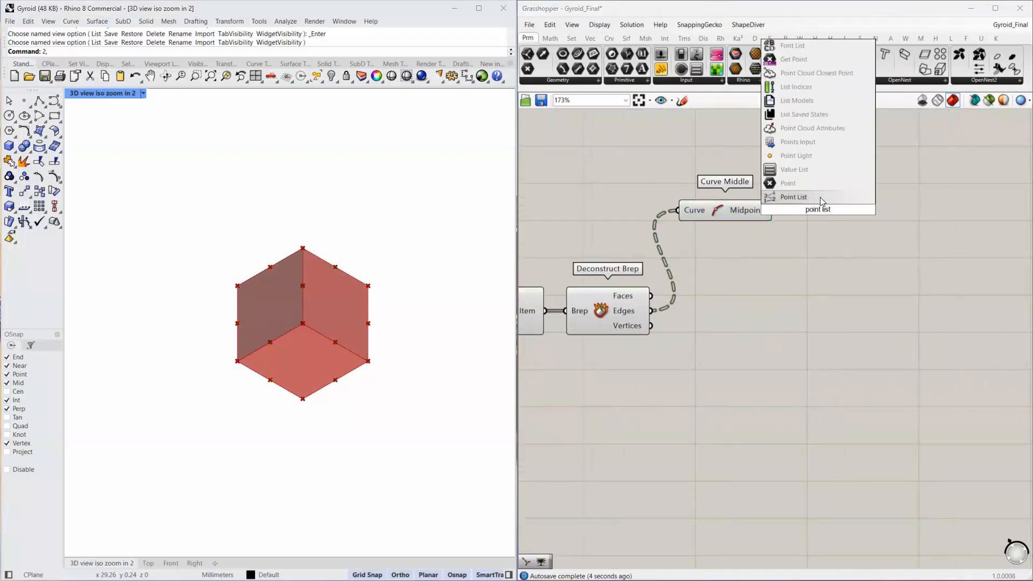
{"action": "left_click", "coordinate": [794, 197]}
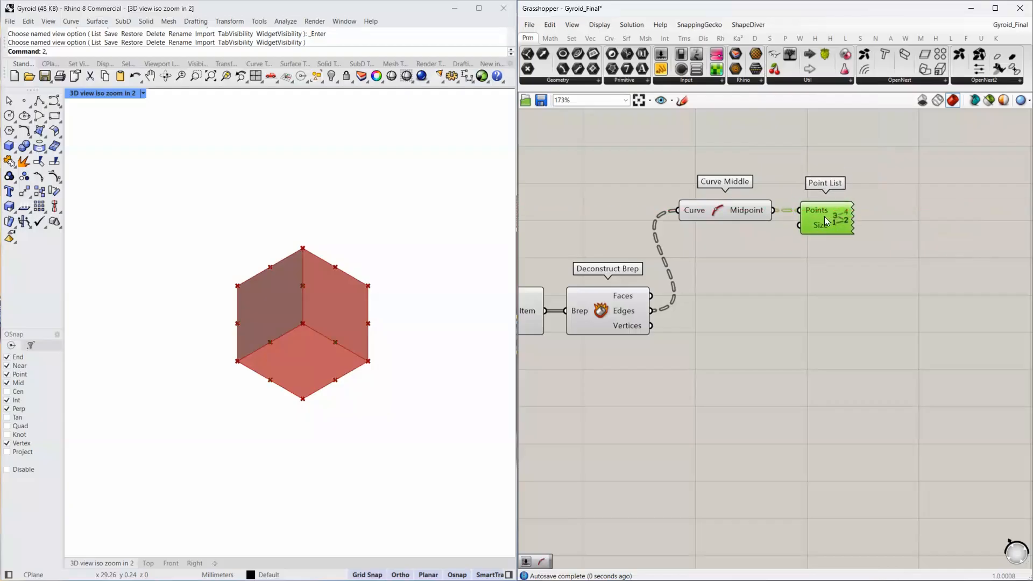
Add a number slider, connect it to the Point List's Size input, and set it to 3 to number the edge midpoints.
{"action": "double_click", "coordinate": [741, 248]}
{"action": "type", "text": "10"}
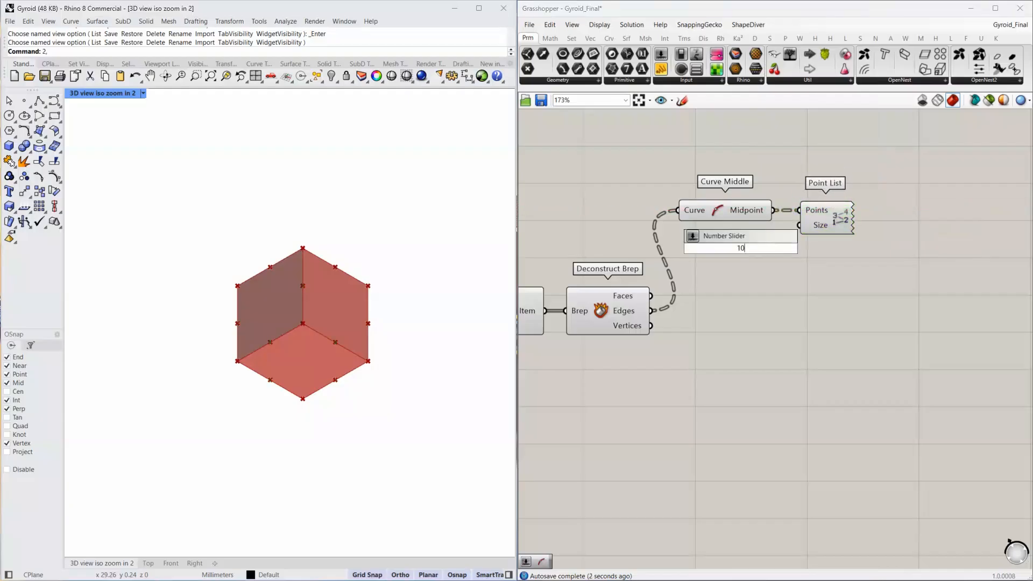
{"action": "key", "text": "Return"}
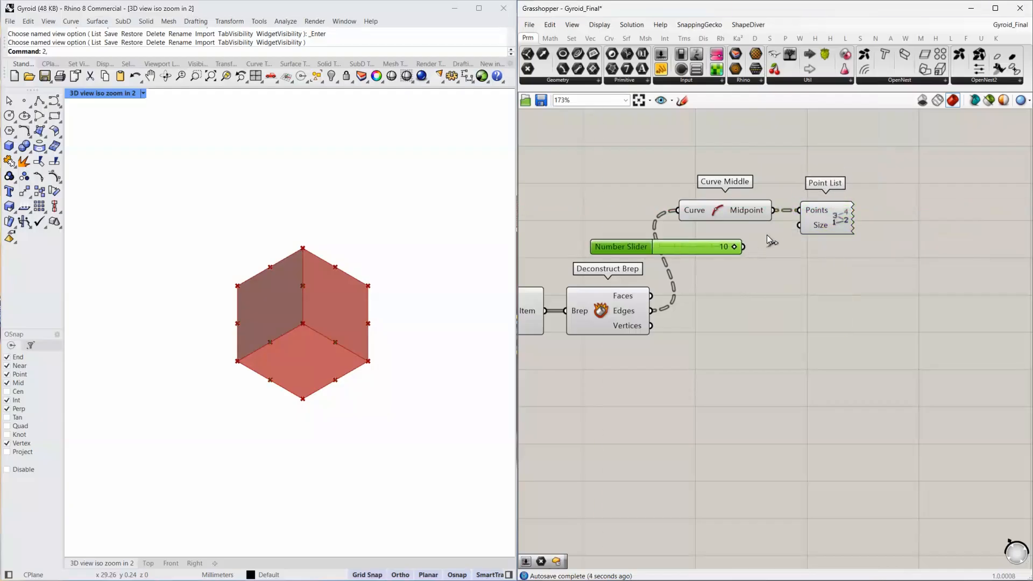
{"action": "left_click_drag", "start_coordinate": [743, 247], "coordinate": [799, 225]}
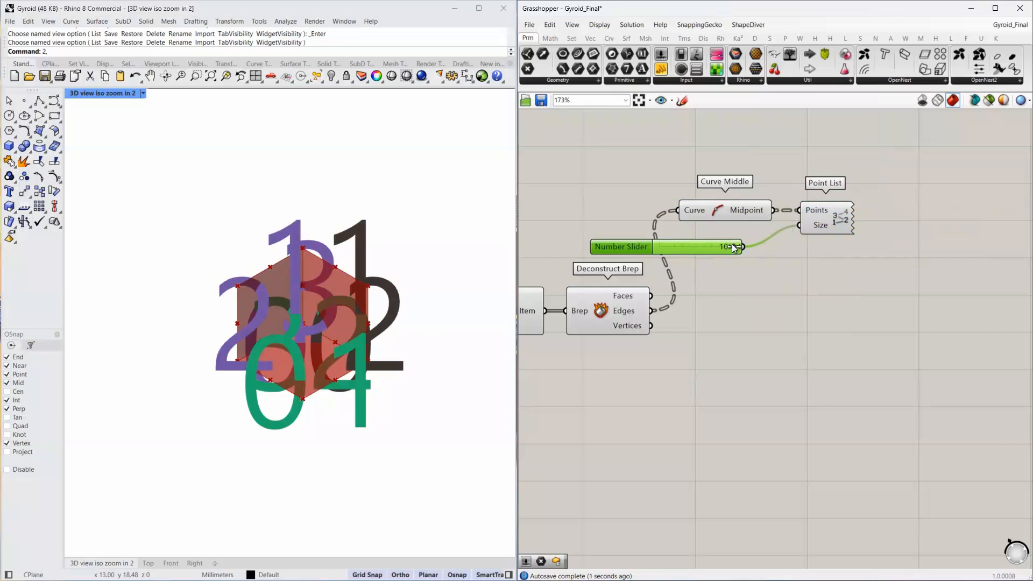
{"action": "left_click_drag", "start_coordinate": [731, 246], "coordinate": [682, 247]}
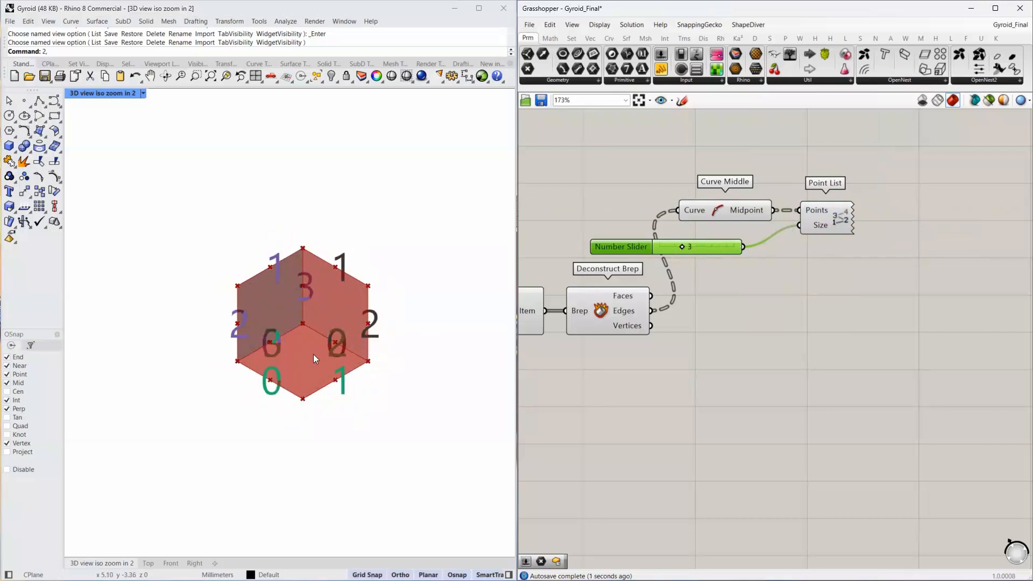
{"action": "scroll", "coordinate": [268, 343], "scroll_direction": "up", "scroll_amount": 3}
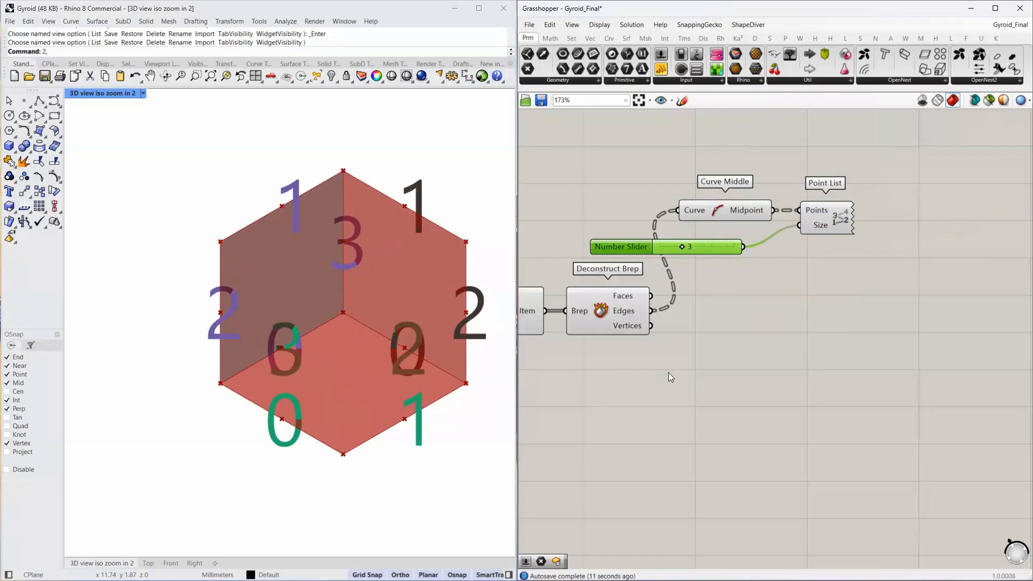
Add a panel below the second Deconstruct Brep containing the values 2, 1, 1, 2, 0 and 1 on separate lines.
{"action": "right_click_drag", "start_coordinate": [670, 424], "coordinate": [765, 365]}
{"action": "double_click", "coordinate": [663, 394]}
{"action": "type", "text": "//"}
{"action": "key", "text": "Return"}
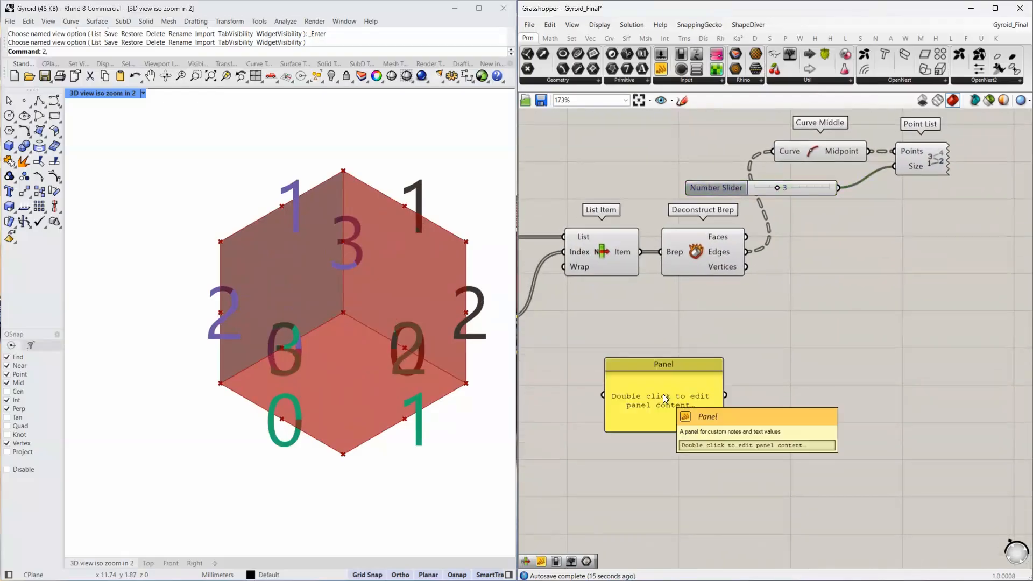
{"action": "double_click", "coordinate": [664, 395]}
{"action": "type", "text": "2"}
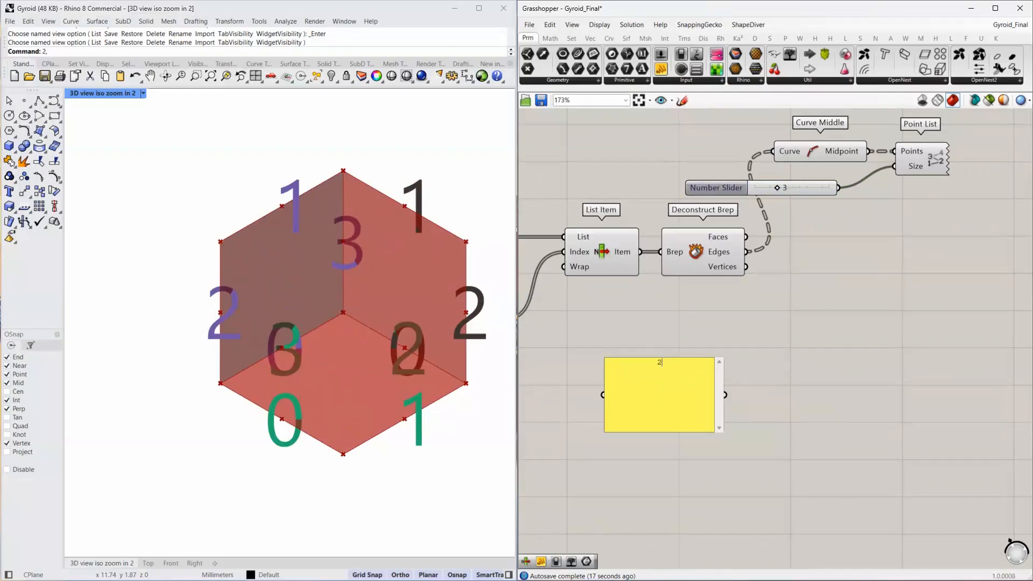
{"action": "type", "text": " 1 1"}
{"action": "key", "text": "Return"}
{"action": "type", "text": "2"}
{"action": "key", "text": "Return"}
{"action": "type", "text": "0 "}
{"action": "type", "text": "1"}
{"action": "left_click", "coordinate": [671, 493]}
Turn off Multiline Data for the six-value panel and enlarge it to show all its entries.
{"action": "right_click", "coordinate": [674, 382]}
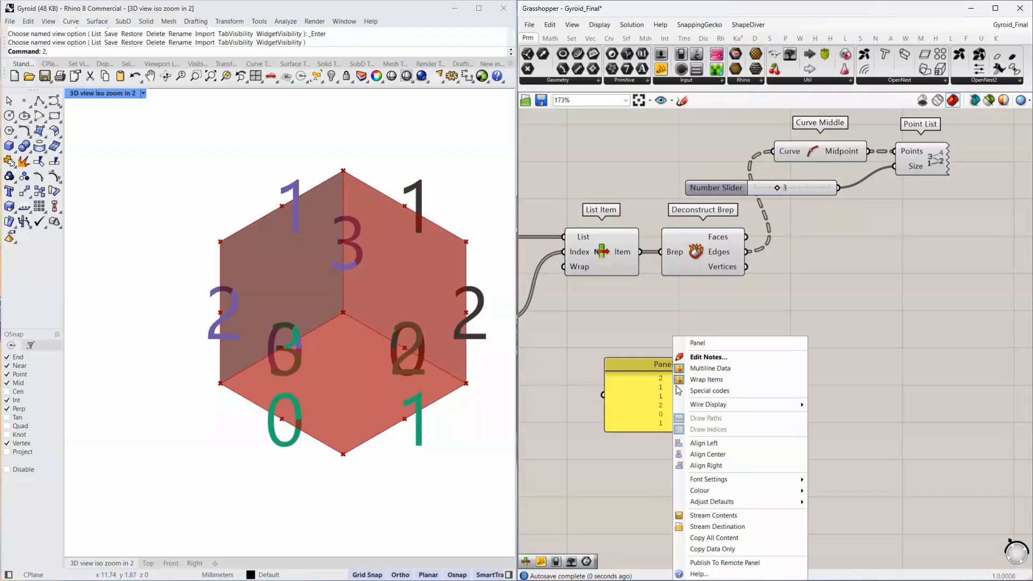
{"action": "left_click", "coordinate": [722, 368]}
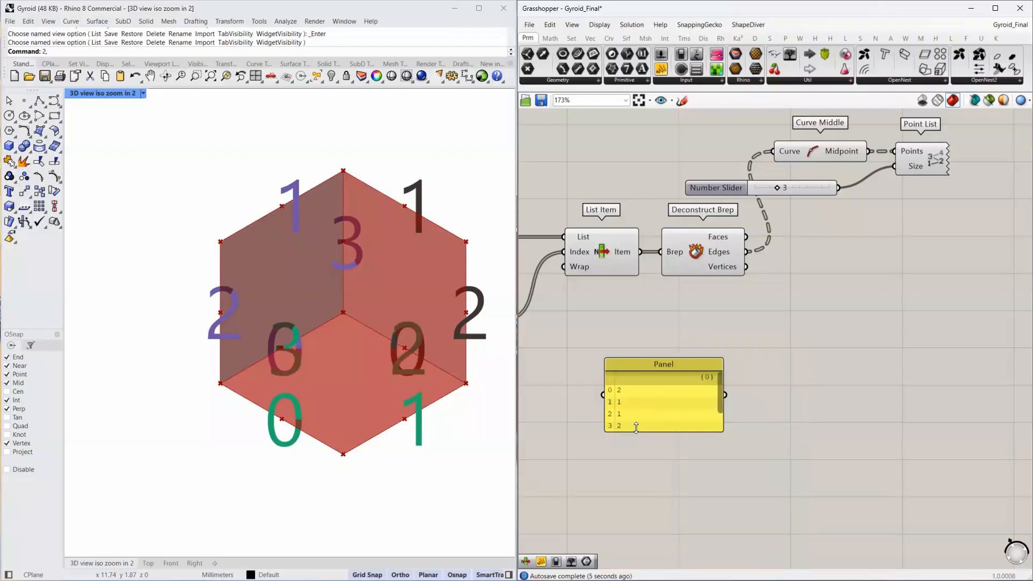
{"action": "left_click_drag", "start_coordinate": [634, 432], "coordinate": [634, 457]}
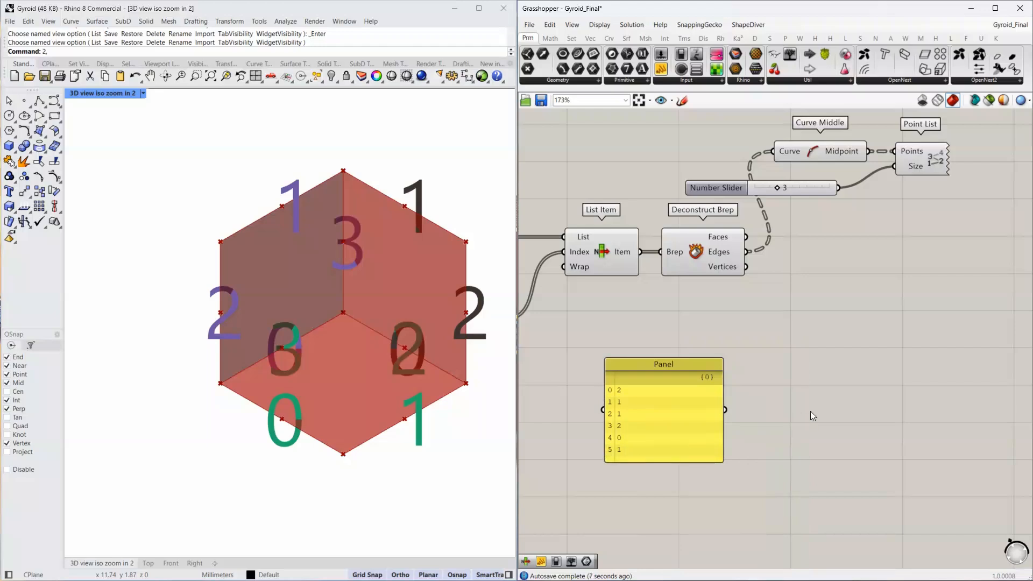
Add a Partition List component and connect the six-value panel to its List input.
{"action": "double_click", "coordinate": [810, 411]}
{"action": "type", "text": "parti"}
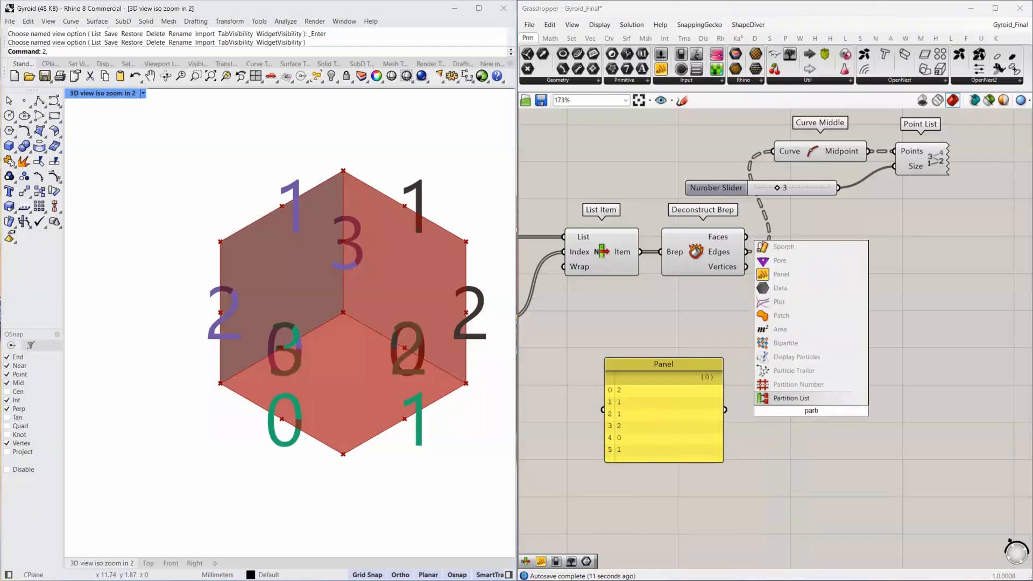
{"action": "key", "text": "Return"}
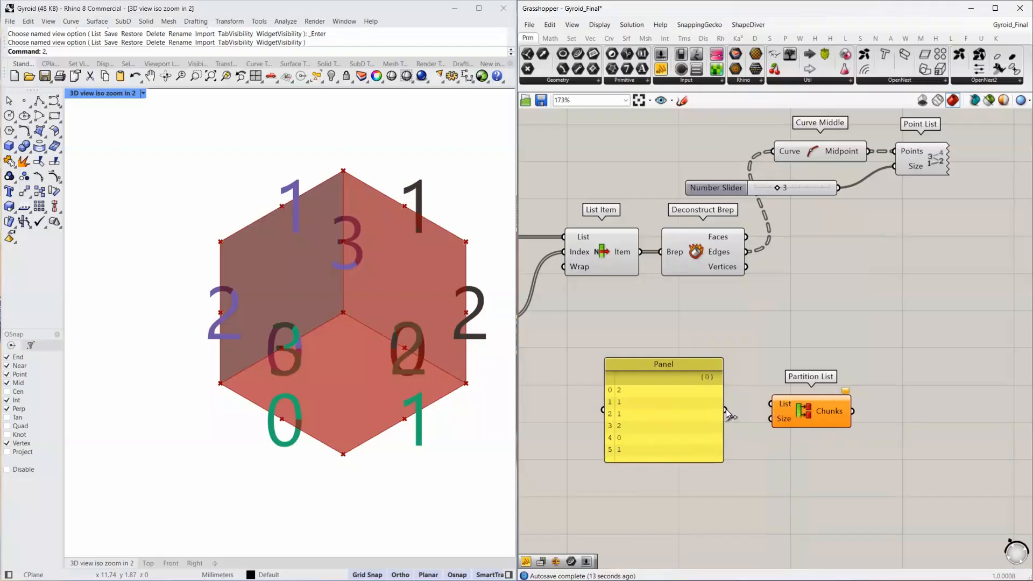
{"action": "left_click_drag", "start_coordinate": [726, 409], "coordinate": [805, 432]}
Add a panel containing 2 and connect it to the Partition List's Size input.
{"action": "double_click", "coordinate": [744, 473]}
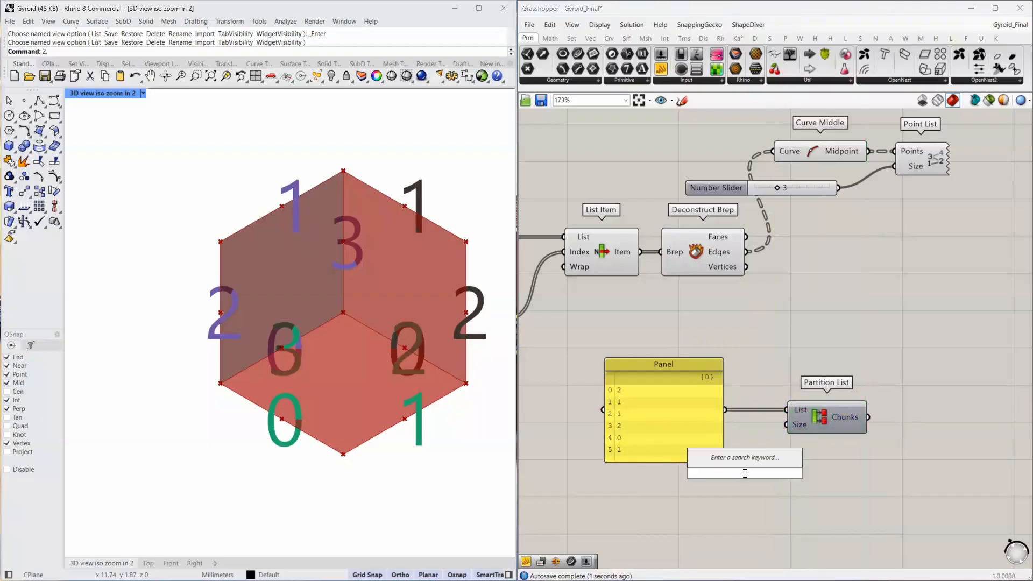
{"action": "type", "text": "2"}
{"action": "key", "text": "Return"}
{"action": "left_click_drag", "start_coordinate": [757, 473], "coordinate": [785, 425]}
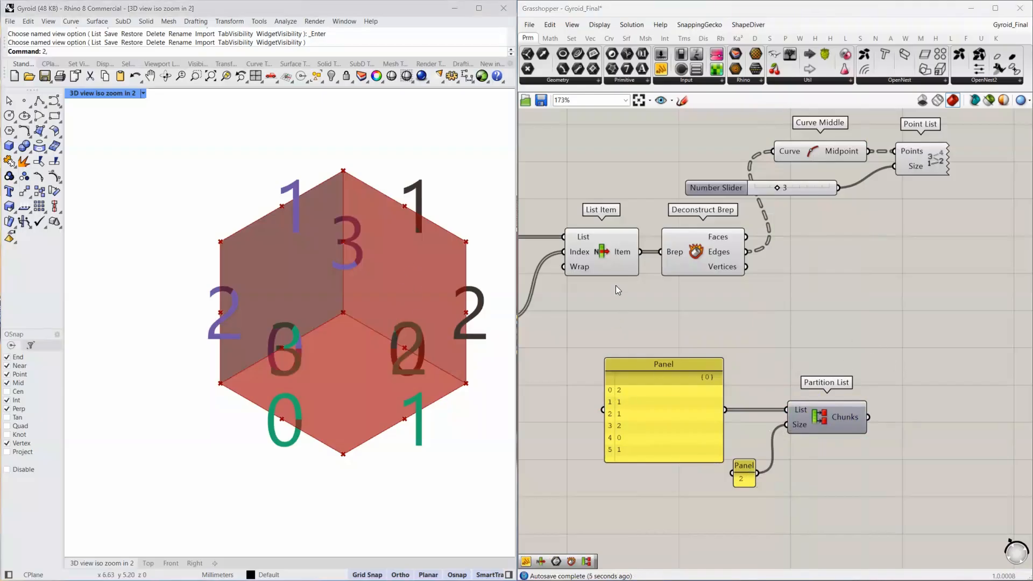
Add another List Item component, connecting the Deconstruct Brep Edges to its List input and the Partition List Chunks to its Index input.
{"action": "double_click", "coordinate": [938, 282]}
{"action": "type", "text": "list item"}
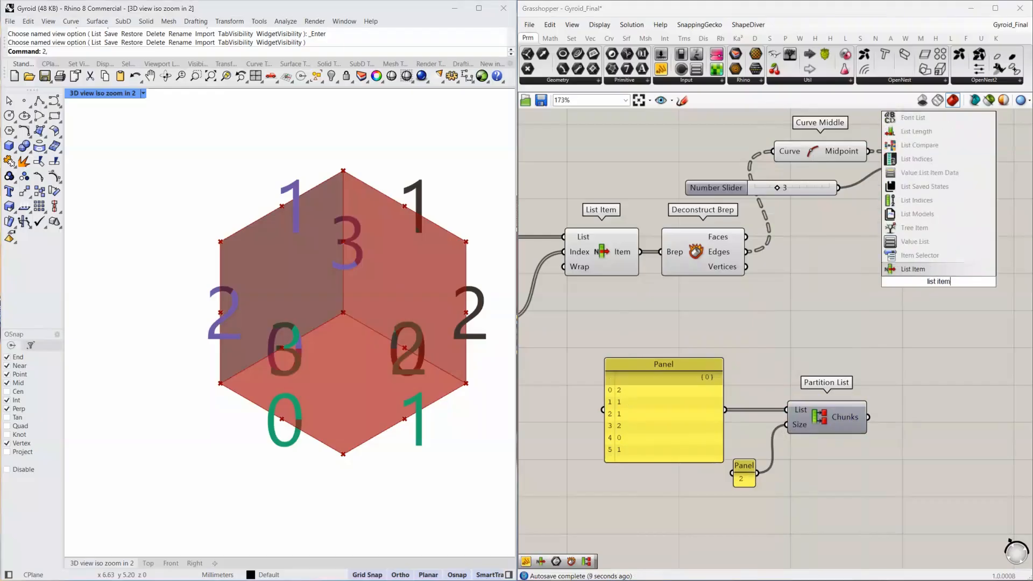
{"action": "key", "text": "Return"}
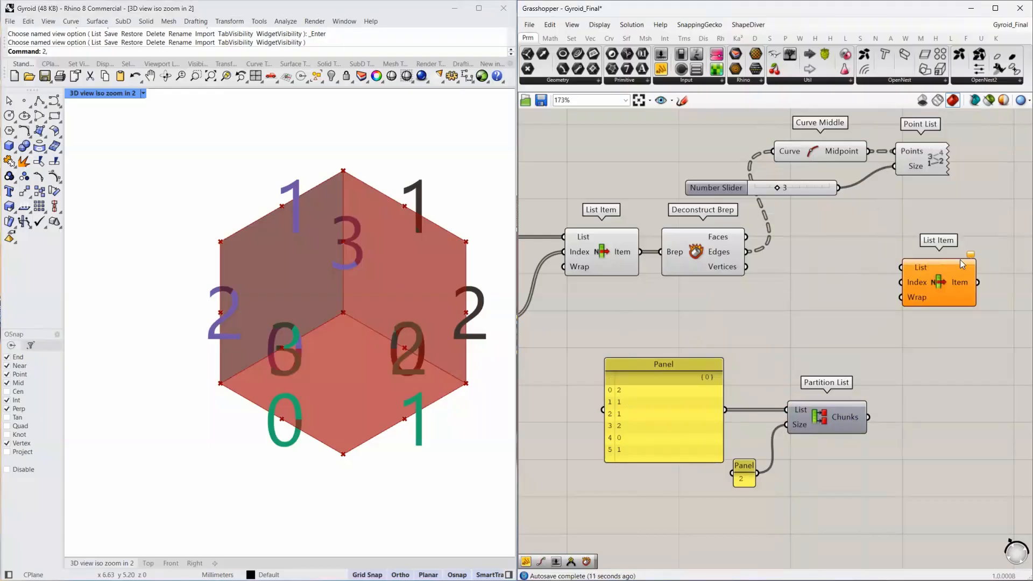
{"action": "left_click_drag", "start_coordinate": [752, 255], "coordinate": [963, 275]}
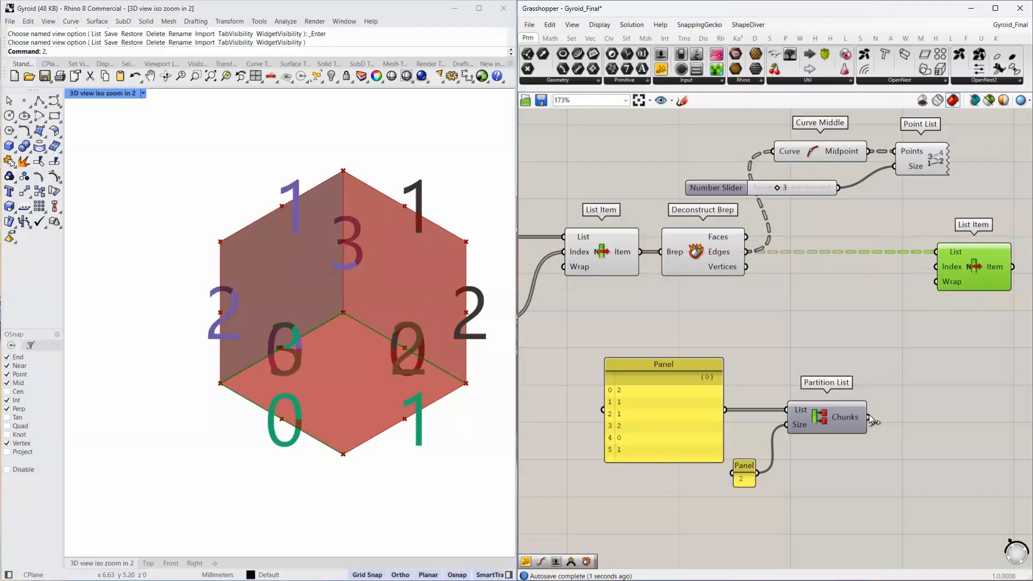
{"action": "left_click_drag", "start_coordinate": [870, 415], "coordinate": [938, 266]}
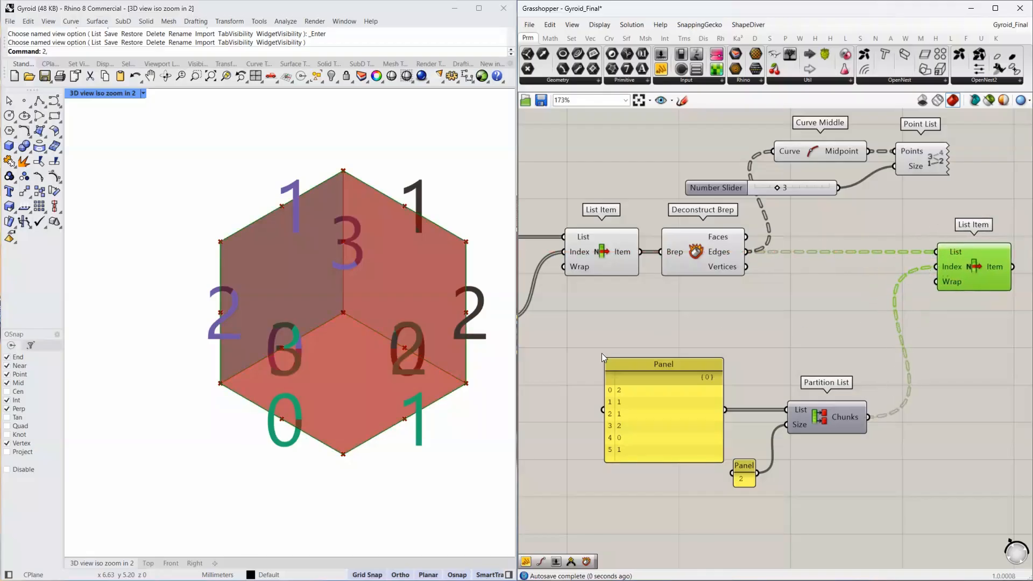
Disable the viewport preview of the first List Item and the second Deconstruct Brep.
{"action": "scroll", "coordinate": [781, 293], "scroll_direction": "down", "scroll_amount": 3}
{"action": "left_click_drag", "start_coordinate": [759, 170], "coordinate": [675, 266]}
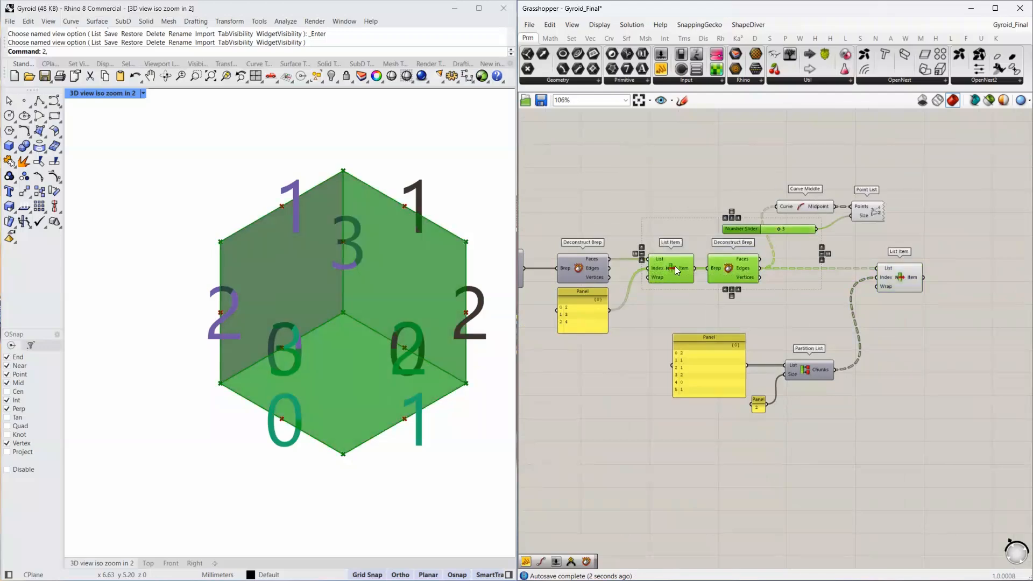
{"action": "middle_click", "coordinate": [675, 265]}
{"action": "left_click", "coordinate": [708, 230]}
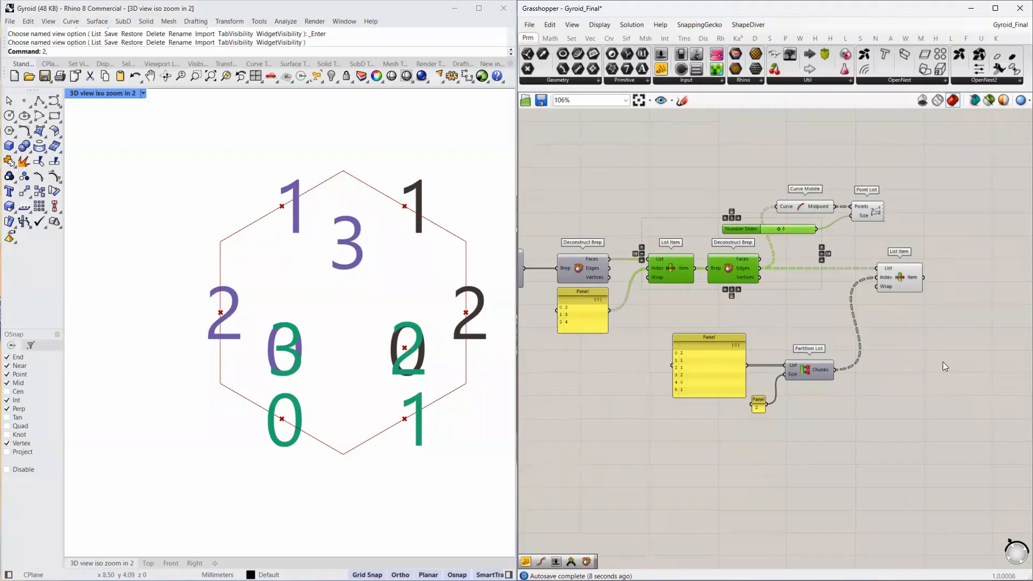
Add a Cull Index component, connecting the Deconstruct Brep Edges to its List input and the Partition List Chunks to its Indices input.
{"action": "right_click_drag", "start_coordinate": [909, 321], "coordinate": [819, 330]}
{"action": "double_click", "coordinate": [819, 330]}
{"action": "type", "text": "cull ind"}
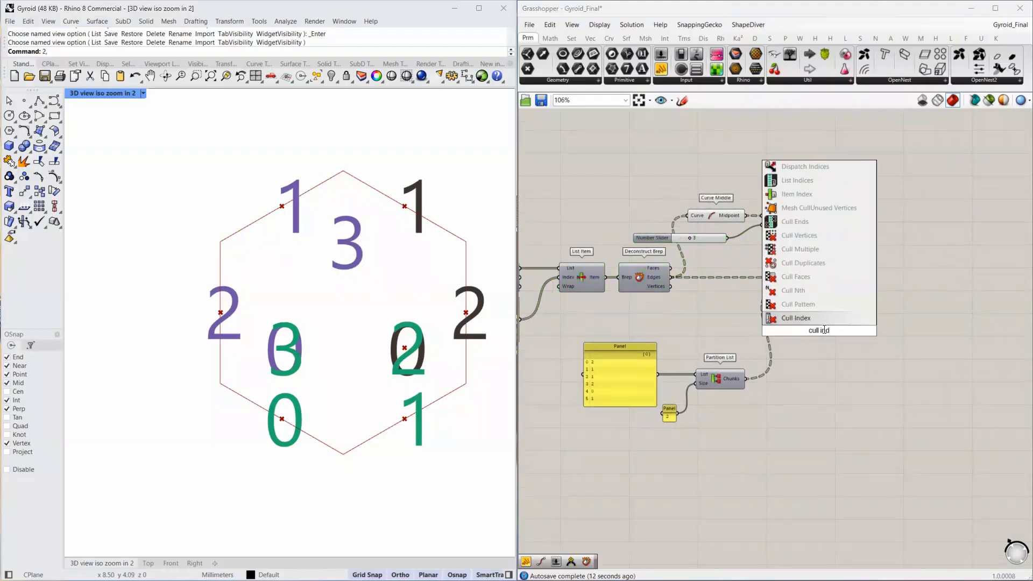
{"action": "key", "text": "Return"}
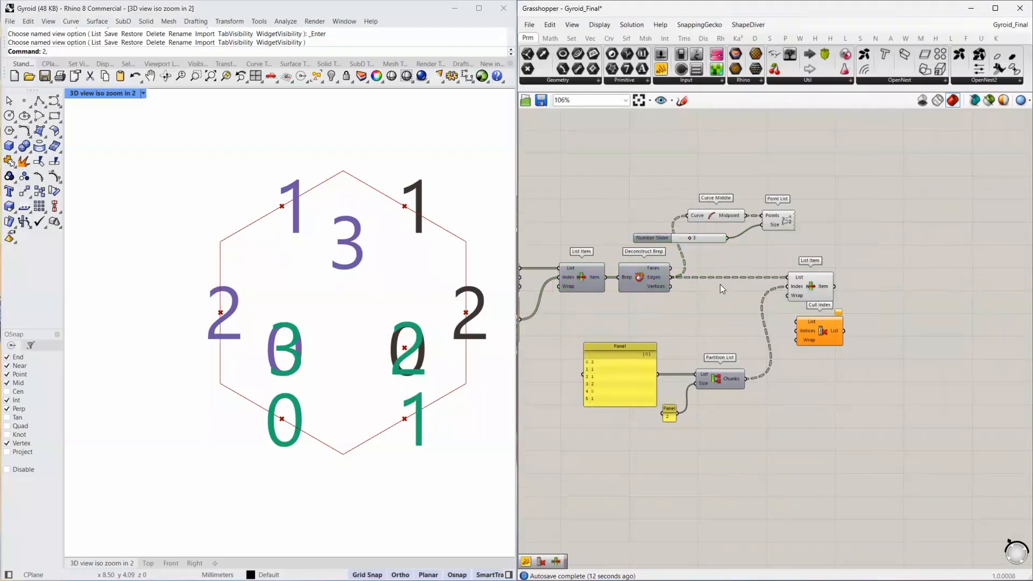
{"action": "left_click_drag", "start_coordinate": [671, 277], "coordinate": [796, 322]}
{"action": "left_click_drag", "start_coordinate": [747, 378], "coordinate": [828, 340]}
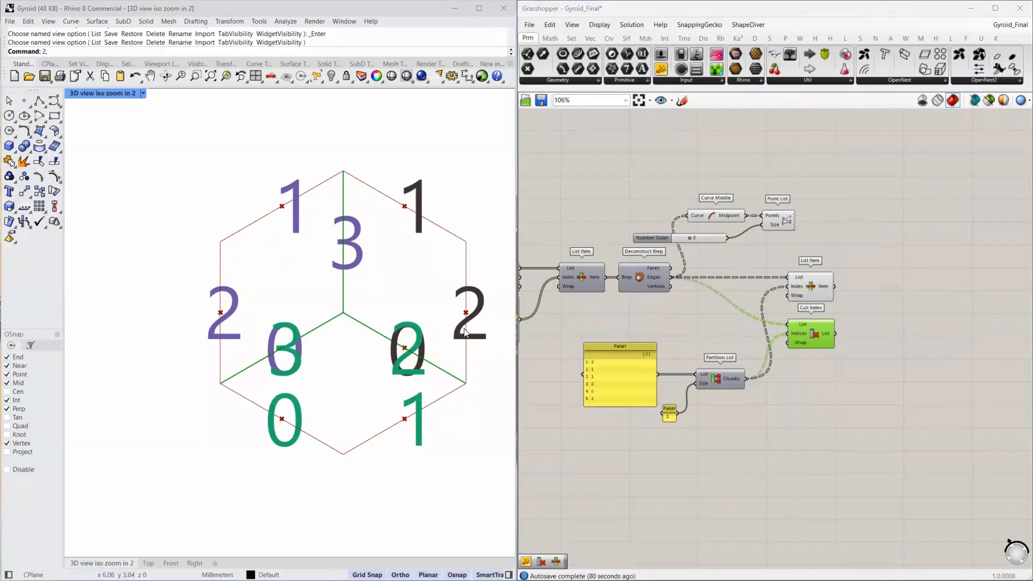
{"action": "key", "text": "ctrl+2"}
{"action": "mouse_move", "coordinate": [466, 241]}
{"action": "left_mouse_down"}
{"action": "mouse_move", "coordinate": [356, 217]}
{"action": "mouse_move", "coordinate": [343, 173]}
{"action": "mouse_move", "coordinate": [326, 229]}
{"action": "mouse_move", "coordinate": [222, 251]}
{"action": "mouse_move", "coordinate": [215, 231]}
{"action": "mouse_move", "coordinate": [239, 242]}
{"action": "mouse_move", "coordinate": [266, 334]}
{"action": "mouse_move", "coordinate": [226, 380]}
{"action": "mouse_move", "coordinate": [338, 398]}
{"action": "mouse_move", "coordinate": [351, 455]}
{"action": "left_mouse_up"}
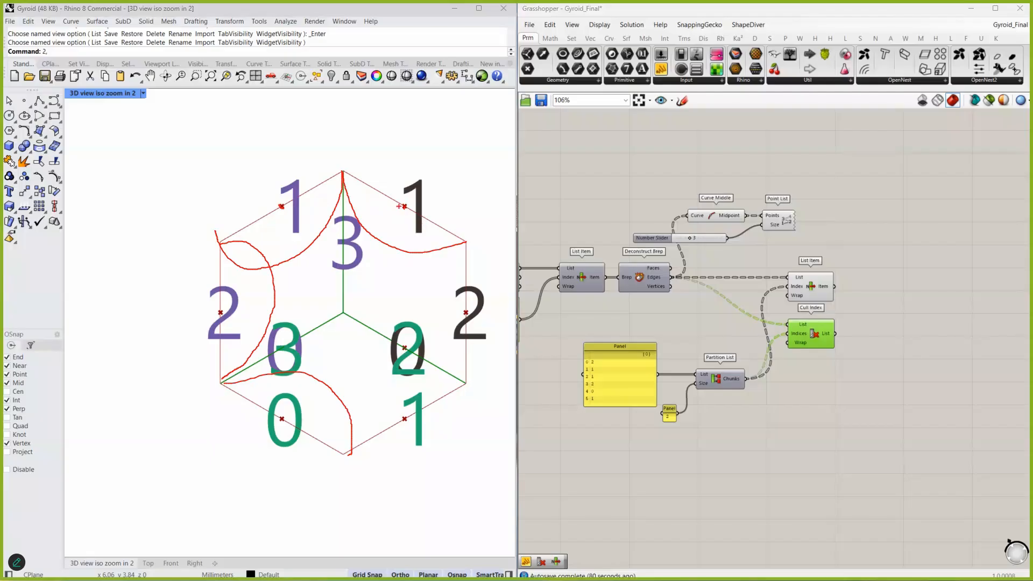
{"action": "mouse_move", "coordinate": [404, 204]}
{"action": "left_mouse_down"}
{"action": "mouse_move", "coordinate": [357, 235]}
{"action": "mouse_move", "coordinate": [377, 240]}
{"action": "left_mouse_up"}
{"action": "left_click_drag", "start_coordinate": [282, 207], "coordinate": [328, 233]}
{"action": "key", "text": "Escape"}
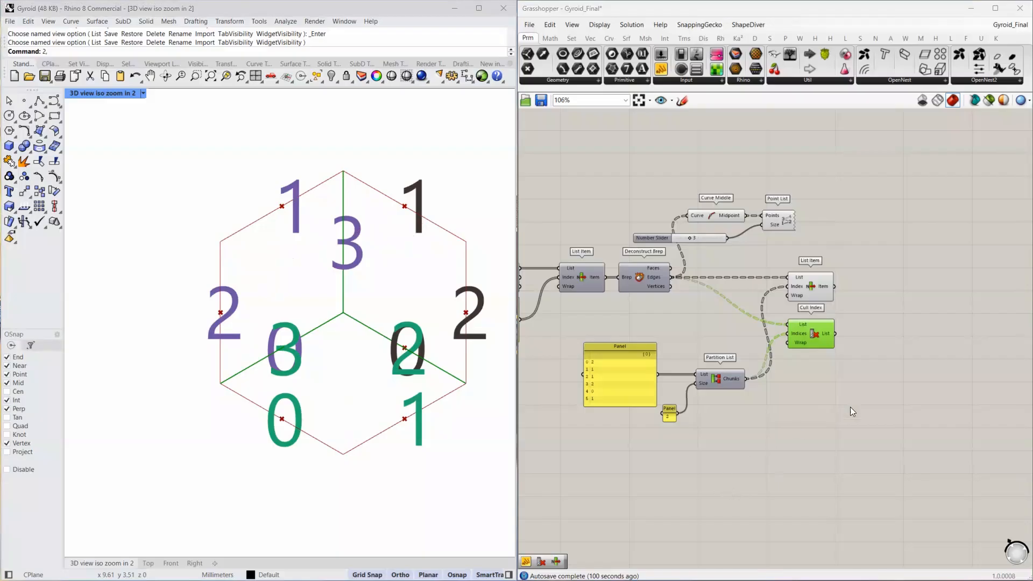
Add a Curve Middle component beside the second List Item and connect that List Item's output to its Curve input.
{"action": "right_click_drag", "start_coordinate": [853, 381], "coordinate": [725, 374]}
{"action": "left_click", "coordinate": [760, 347]}
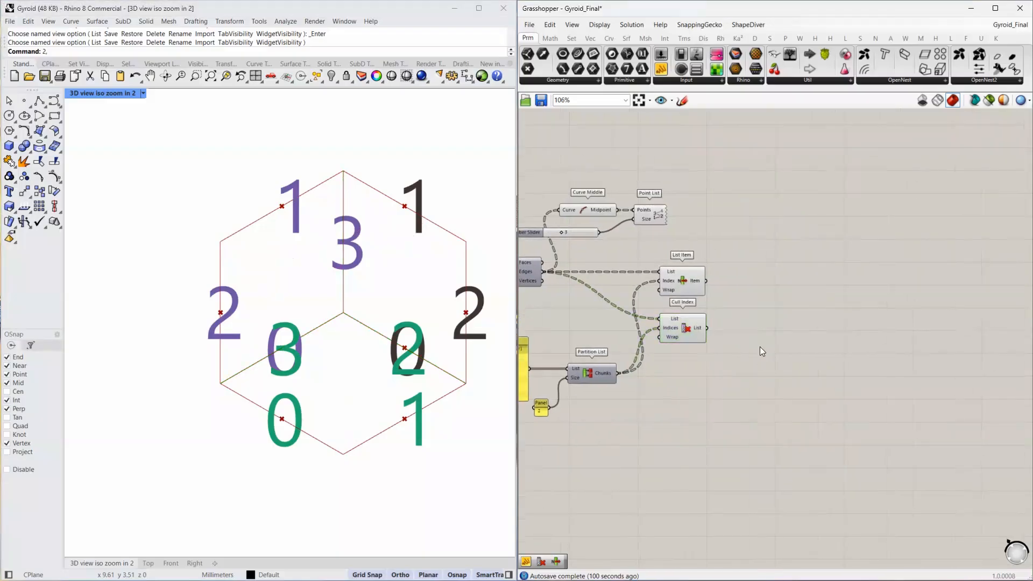
{"action": "double_click", "coordinate": [760, 347]}
{"action": "type", "text": "midd"}
{"action": "key", "text": "Return"}
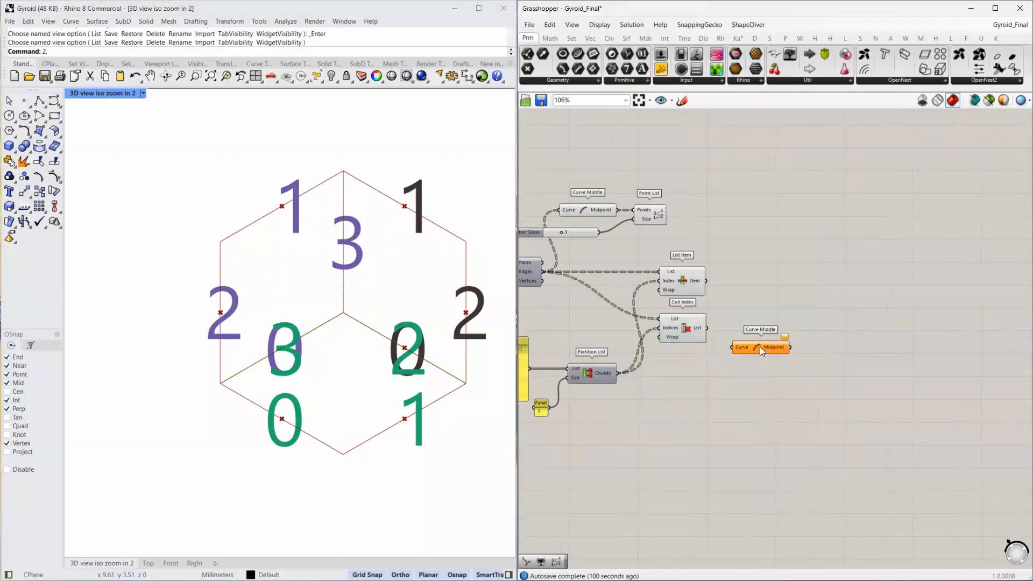
{"action": "left_click_drag", "start_coordinate": [744, 346], "coordinate": [751, 319]}
{"action": "left_click_drag", "start_coordinate": [706, 282], "coordinate": [743, 318]}
{"action": "left_click_drag", "start_coordinate": [762, 321], "coordinate": [773, 282]}
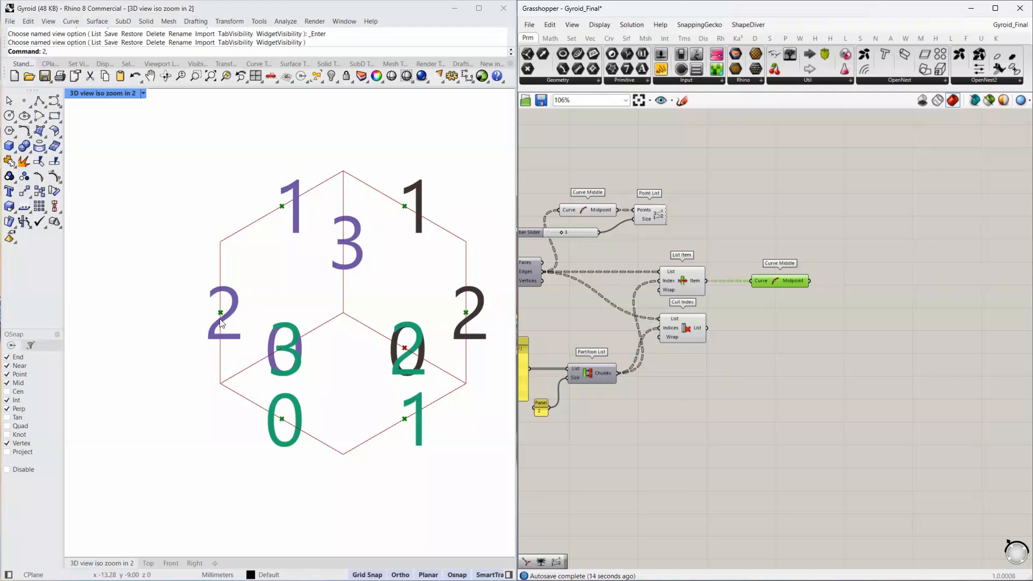
Add Unit X, Unit Y and Unit Z components stacked below the Partition List.
{"action": "right_click_drag", "start_coordinate": [679, 360], "coordinate": [774, 227]}
{"action": "double_click", "coordinate": [698, 299]}
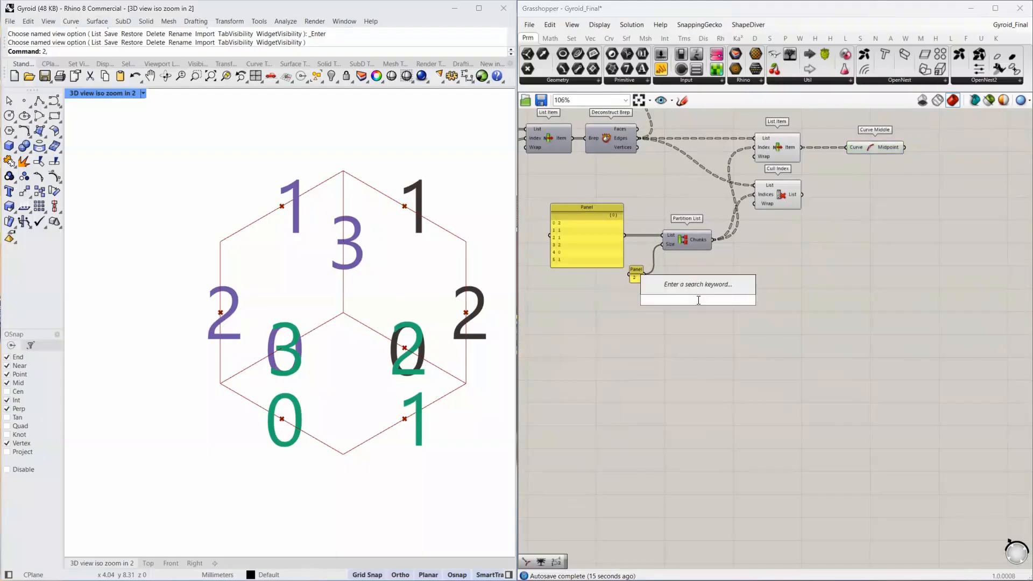
{"action": "type", "text": "unit x"}
{"action": "left_click", "coordinate": [702, 257]}
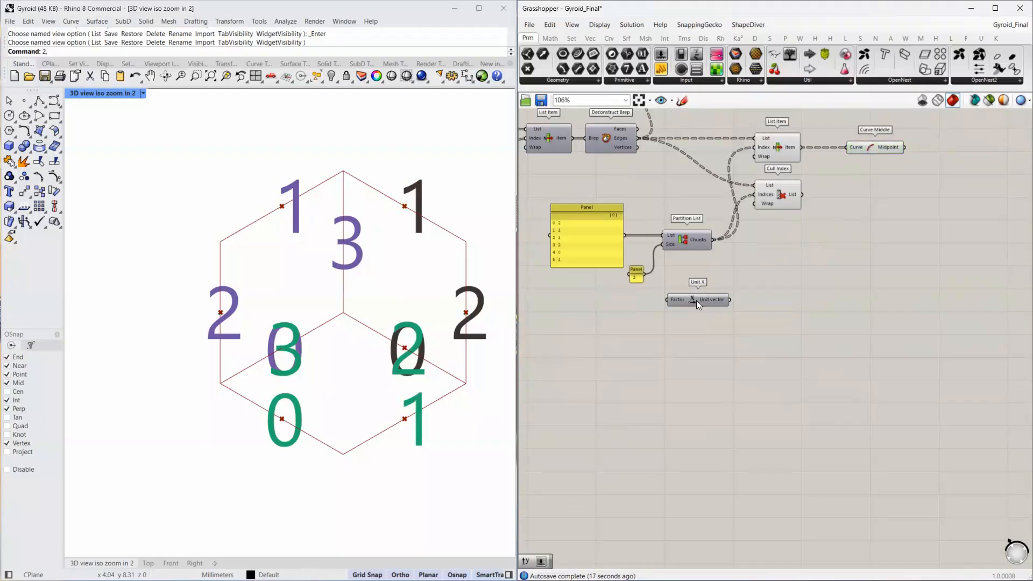
{"action": "double_click", "coordinate": [692, 330]}
{"action": "type", "text": "unit y"}
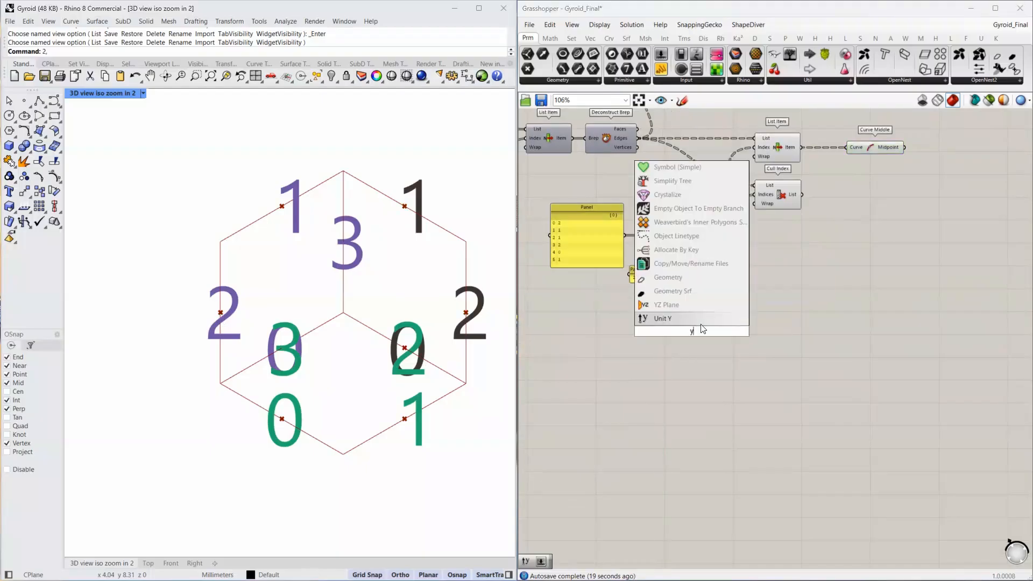
{"action": "left_click", "coordinate": [688, 318]}
{"action": "double_click", "coordinate": [688, 360]}
{"action": "type", "text": "unit z"}
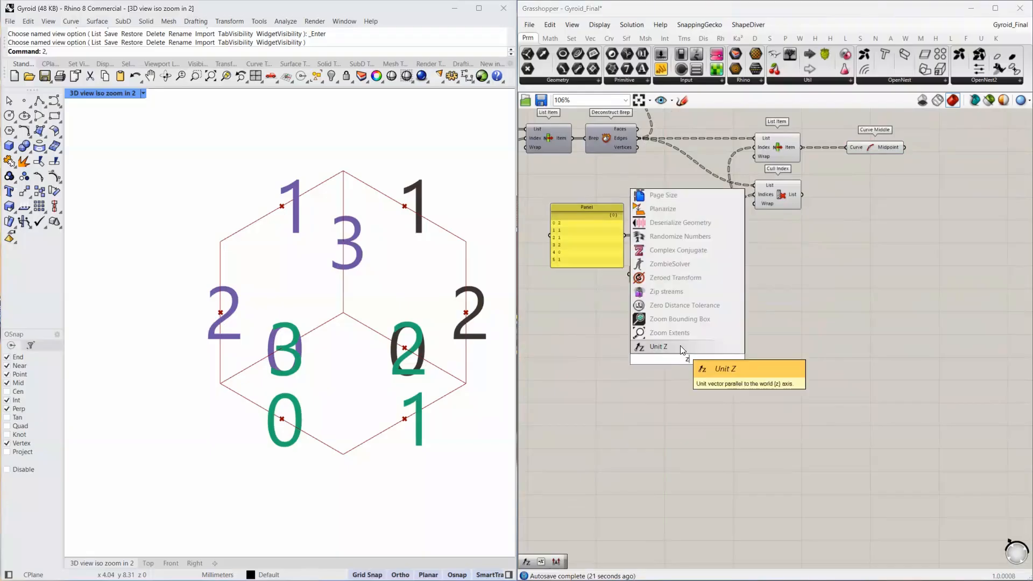
{"action": "left_click", "coordinate": [680, 345]}
{"action": "left_click_drag", "start_coordinate": [714, 355], "coordinate": [688, 333]}
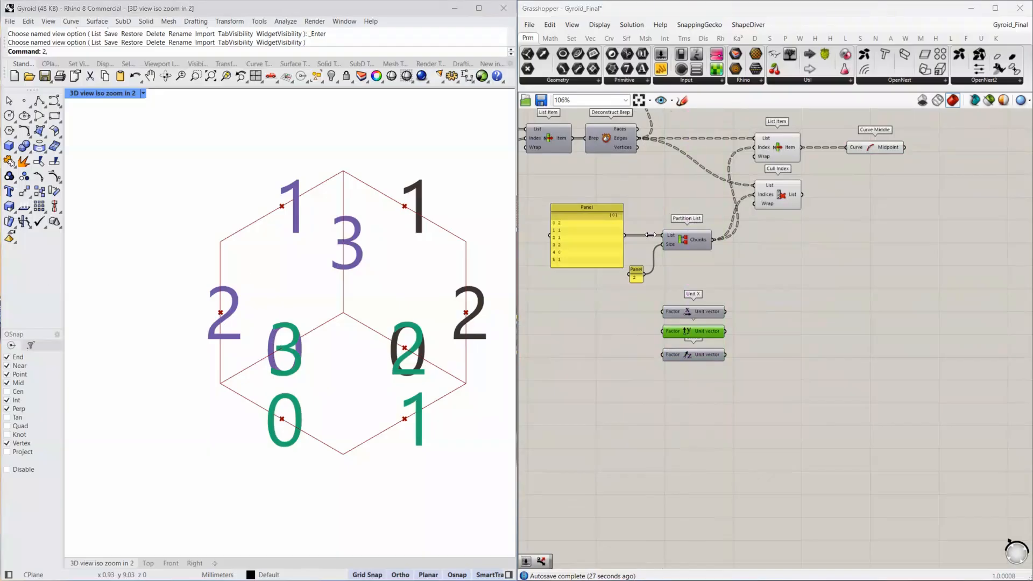
Connect the Division Result to the Factor inputs of the Unit X, Unit Y and Unit Z components.
{"action": "right_click_drag", "start_coordinate": [602, 312], "coordinate": [925, 363]}
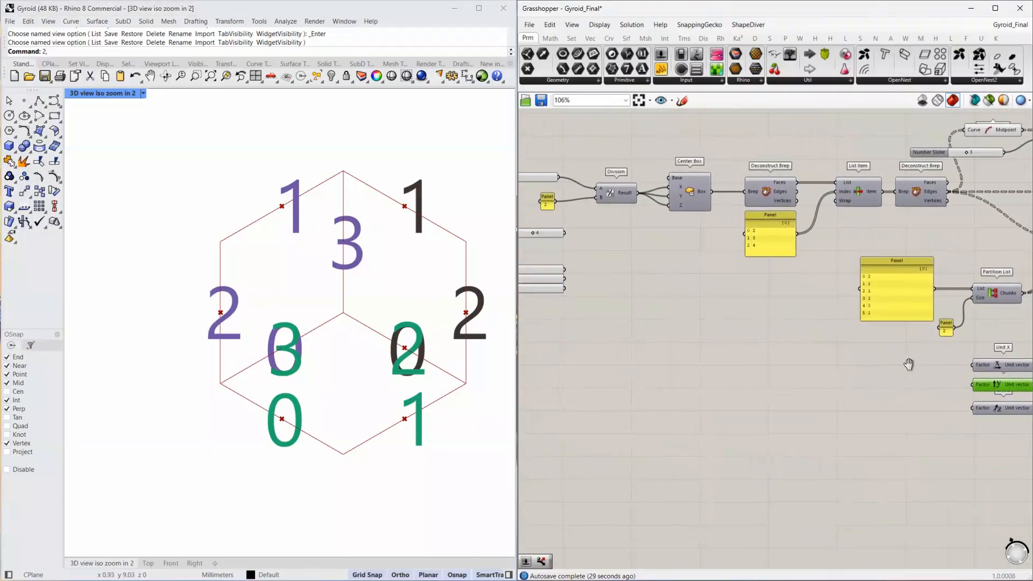
{"action": "left_click", "coordinate": [613, 191]}
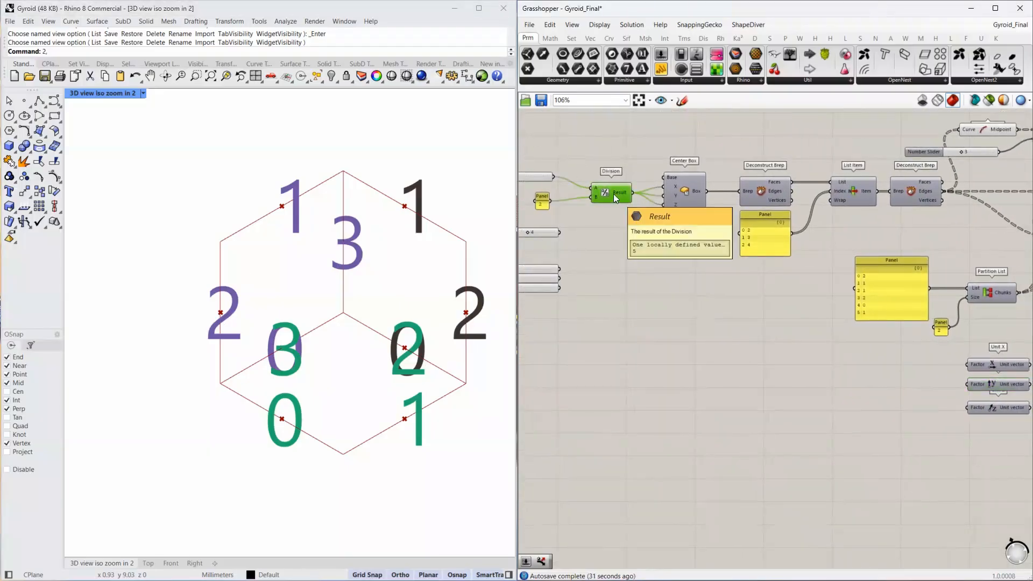
{"action": "right_click_drag", "start_coordinate": [637, 212], "coordinate": [568, 194]}
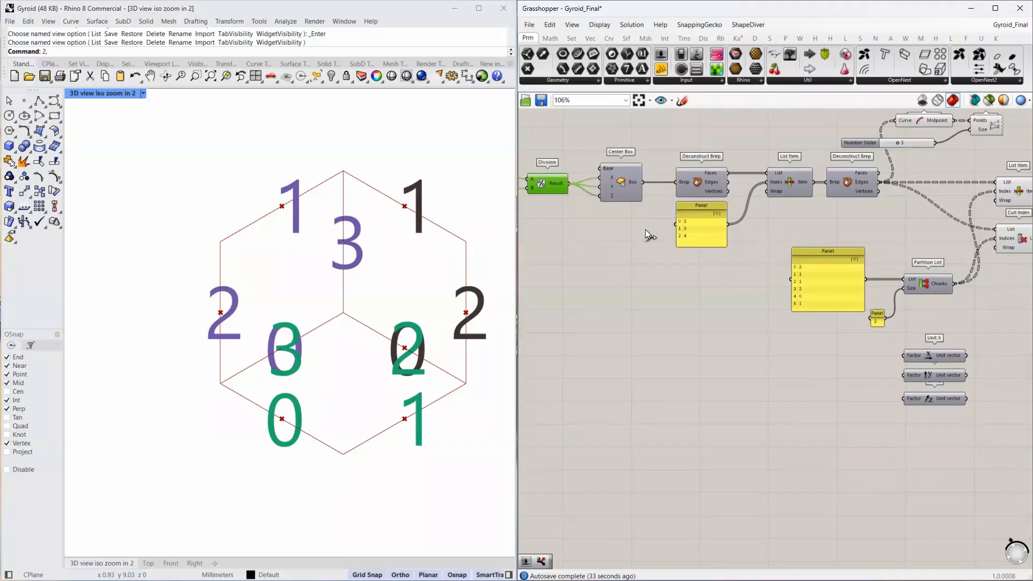
{"action": "left_click_drag", "start_coordinate": [568, 183], "coordinate": [904, 355]}
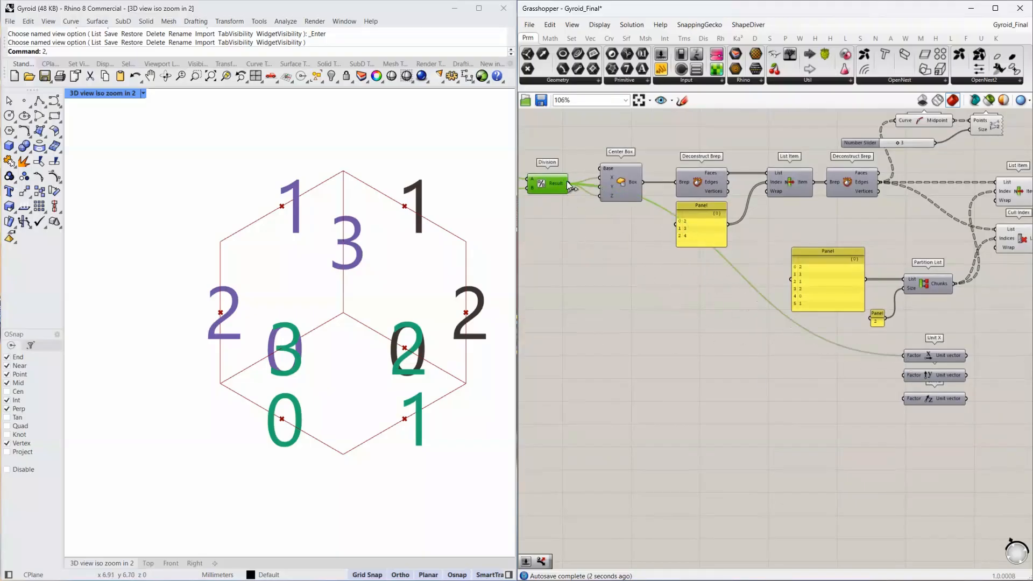
{"action": "left_click_drag", "start_coordinate": [568, 183], "coordinate": [904, 375]}
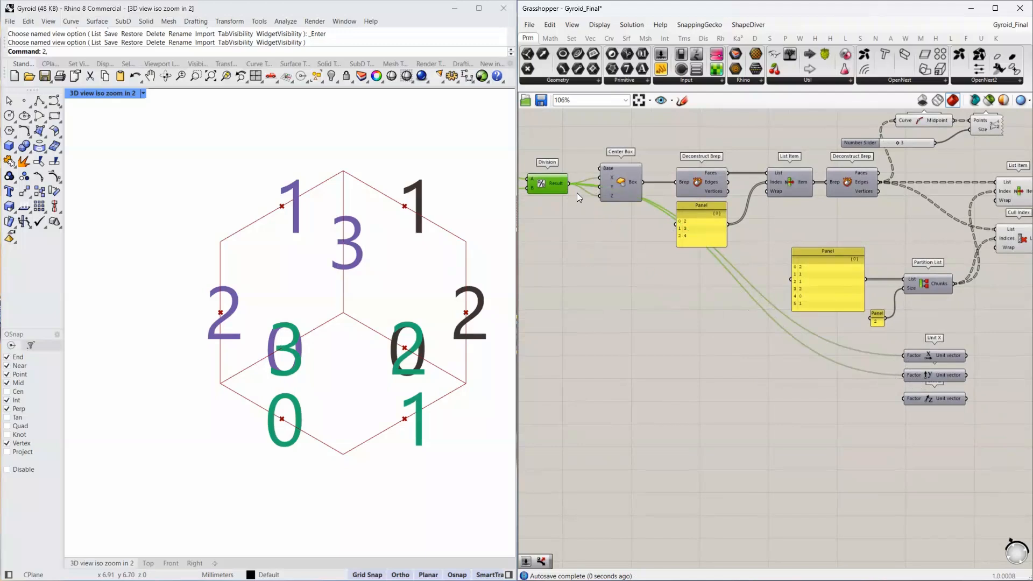
{"action": "left_click_drag", "start_coordinate": [568, 183], "coordinate": [904, 399]}
{"action": "right_click_drag", "start_coordinate": [939, 351], "coordinate": [600, 321]}
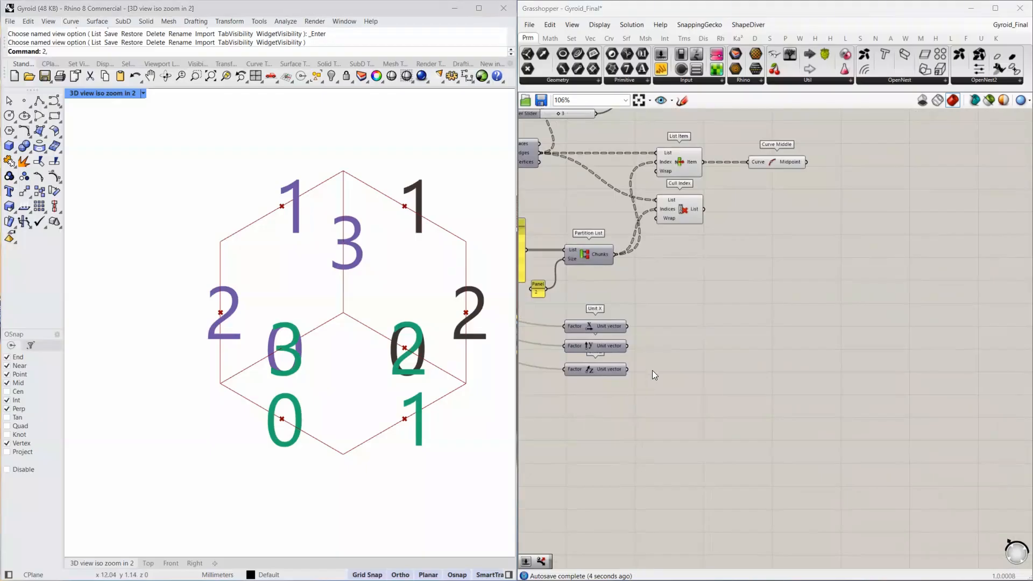
{"action": "double_click", "coordinate": [671, 332]}
{"action": "type", "text": "merge"}
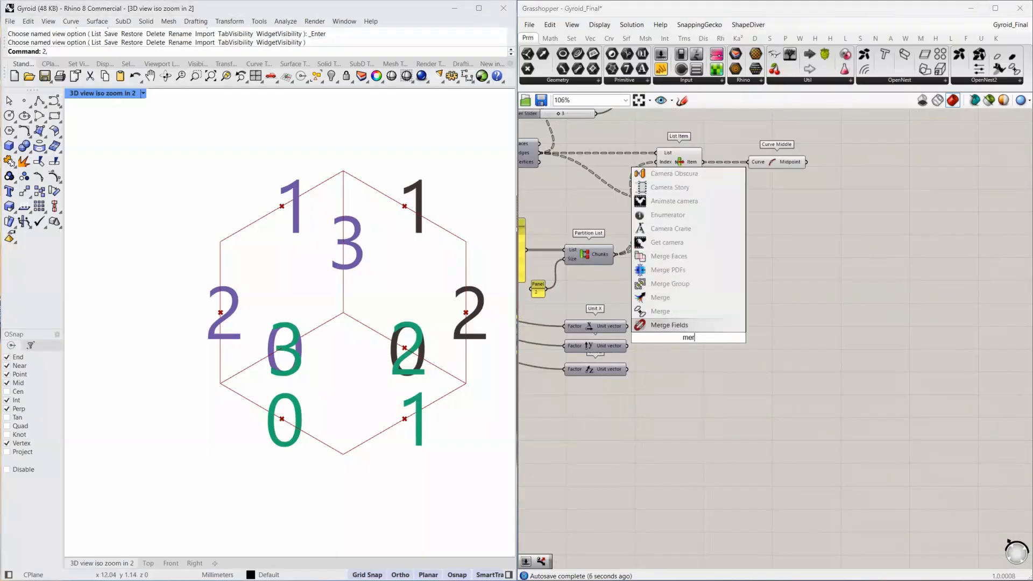
{"action": "left_click", "coordinate": [675, 312]}
{"action": "left_click", "coordinate": [679, 340]}
{"action": "key", "text": "Delete"}
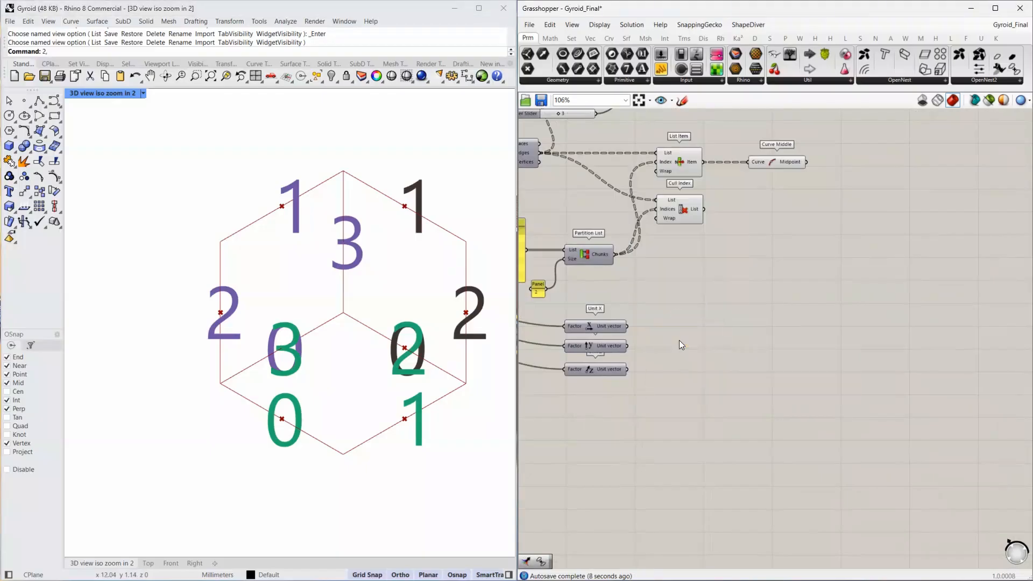
Add a Merge component and connect the Unit X, Unit Y and Unit Z vectors to its D1, D2 and D3 inputs.
{"action": "double_click", "coordinate": [680, 341]}
{"action": "type", "text": "merge"}
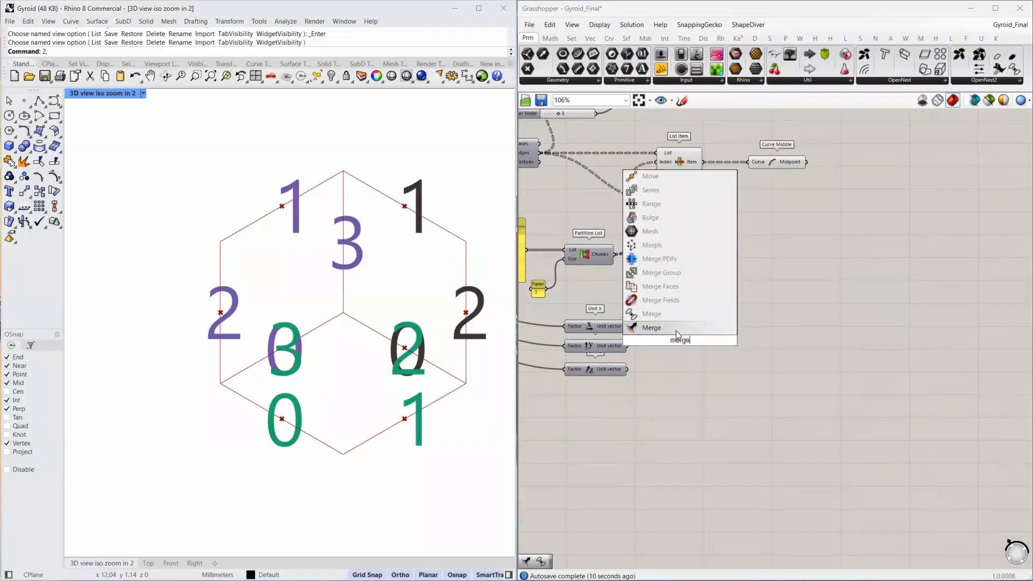
{"action": "key", "text": "Return"}
{"action": "left_click_drag", "start_coordinate": [627, 326], "coordinate": [671, 350]}
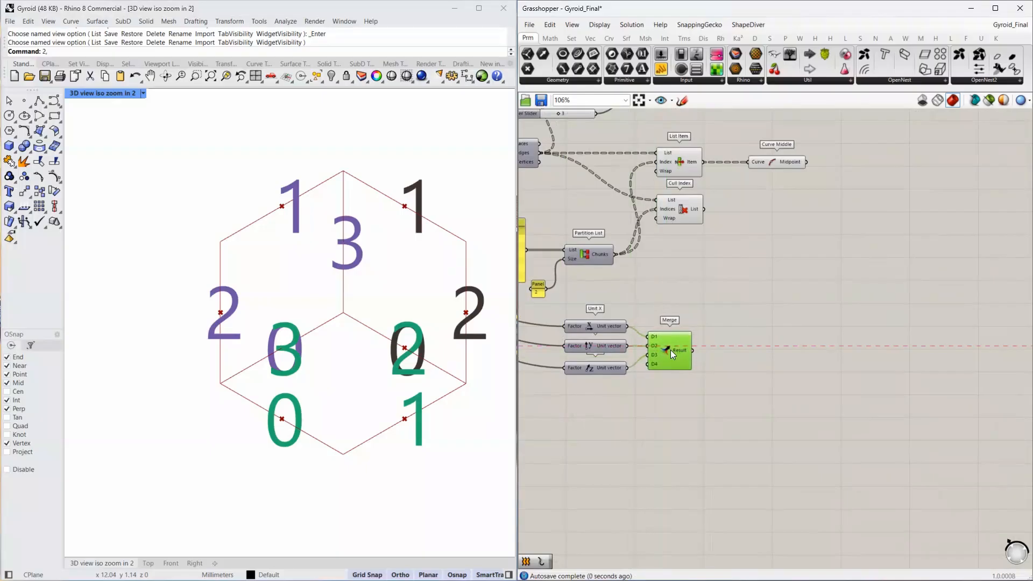
Add a Negative component after the Merge and connect the Merge Result to its Value input.
{"action": "double_click", "coordinate": [749, 340]}
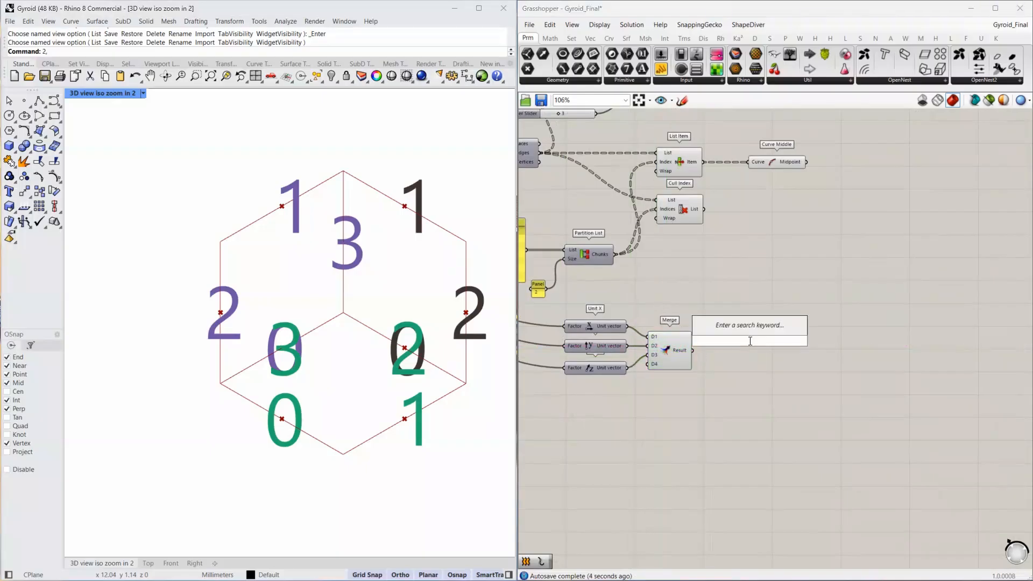
{"action": "type", "text": "neg"}
{"action": "left_click", "coordinate": [731, 333]}
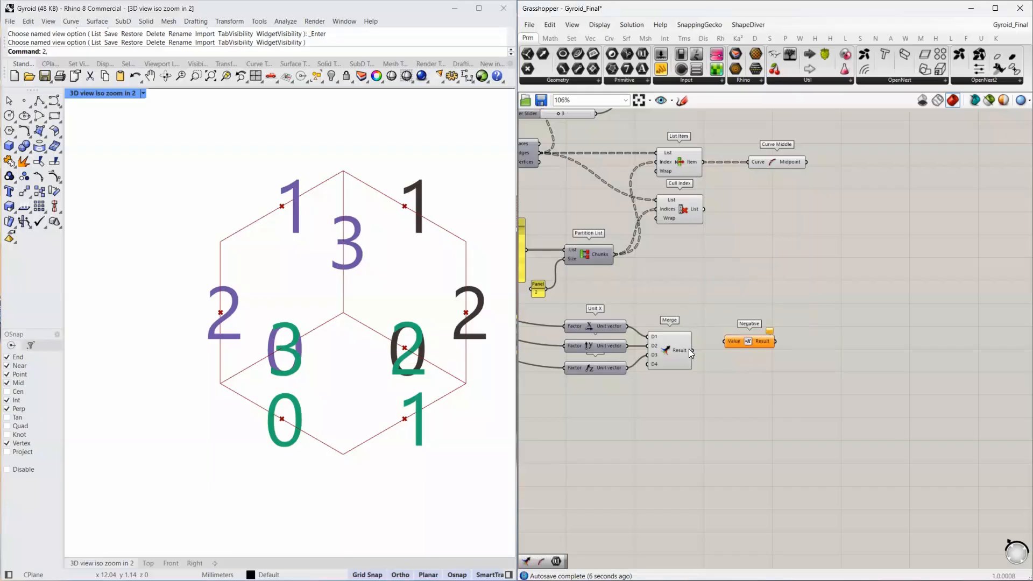
{"action": "left_click_drag", "start_coordinate": [725, 341], "coordinate": [797, 354]}
Duplicate the Merge component, feeding the Negative Result into D1 and the first Merge Result into D2, with D3 disconnected.
{"action": "left_click", "coordinate": [673, 350]}
{"action": "scroll", "coordinate": [765, 323], "scroll_direction": "up", "scroll_amount": 3}
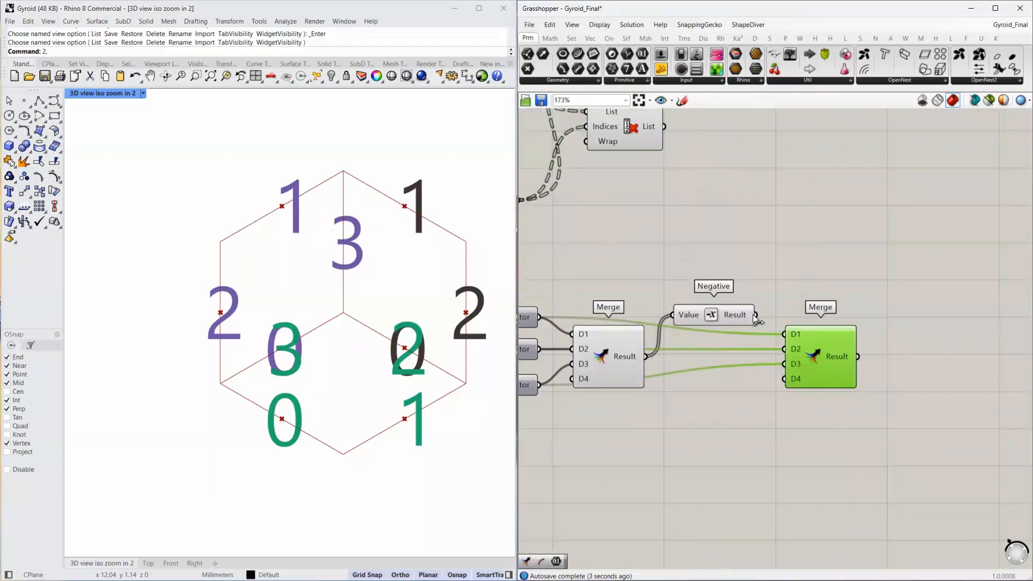
{"action": "left_click_drag", "start_coordinate": [754, 315], "coordinate": [778, 331]}
{"action": "left_click_drag", "start_coordinate": [691, 357], "coordinate": [783, 349]}
{"action": "left_click_drag", "start_coordinate": [783, 363], "coordinate": [539, 386], "text": "ctrl"}
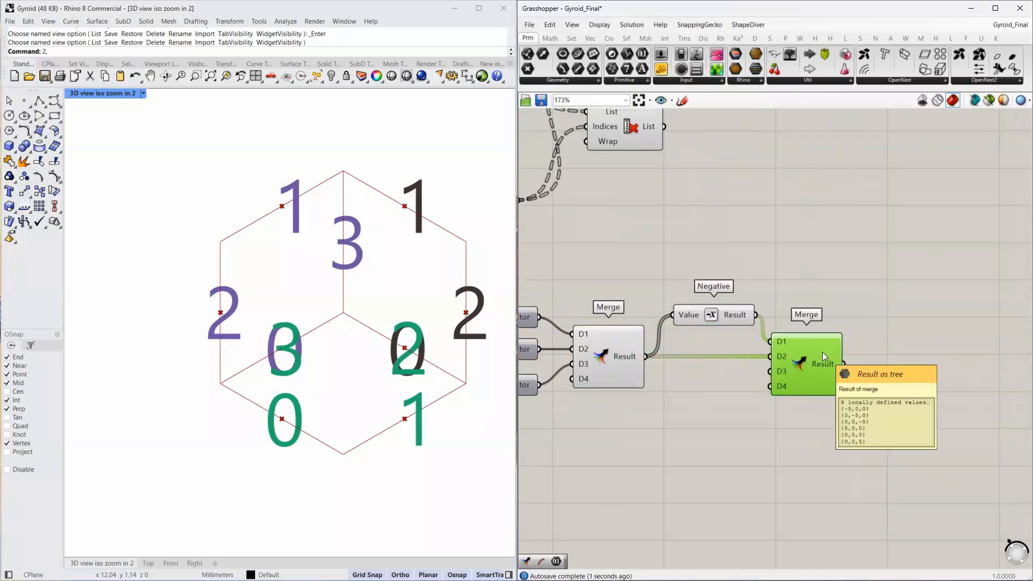
Add a Partition List component after the second Merge and connect the Merge Result to its List input.
{"action": "right_click_drag", "start_coordinate": [793, 344], "coordinate": [660, 352]}
{"action": "double_click", "coordinate": [806, 363]}
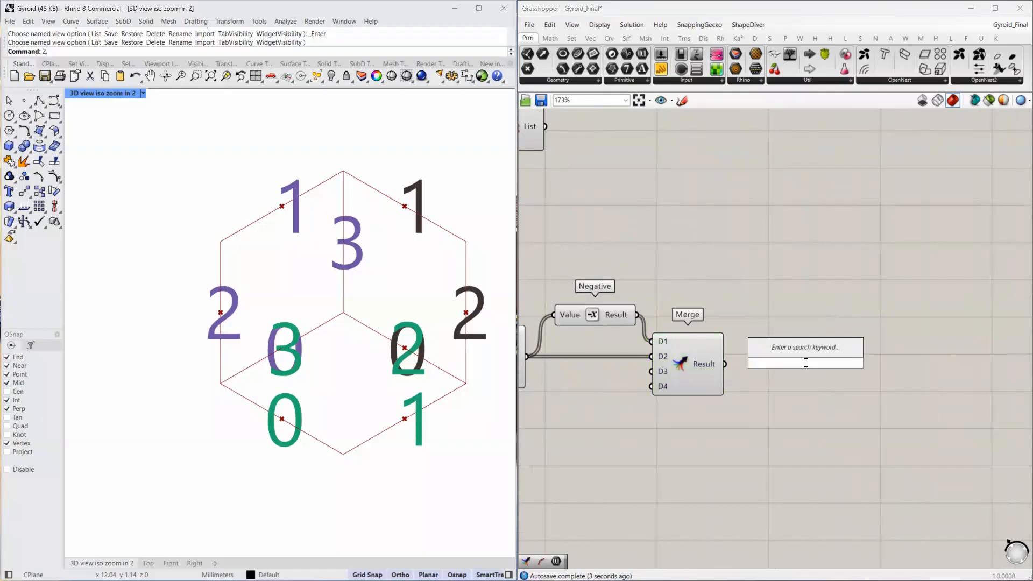
{"action": "type", "text": "parti"}
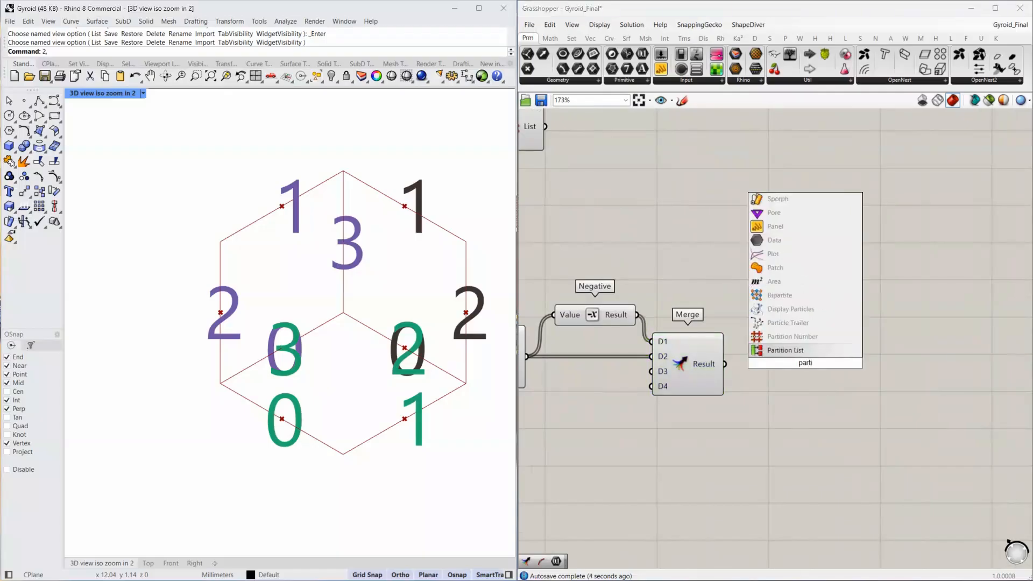
{"action": "key", "text": "Return"}
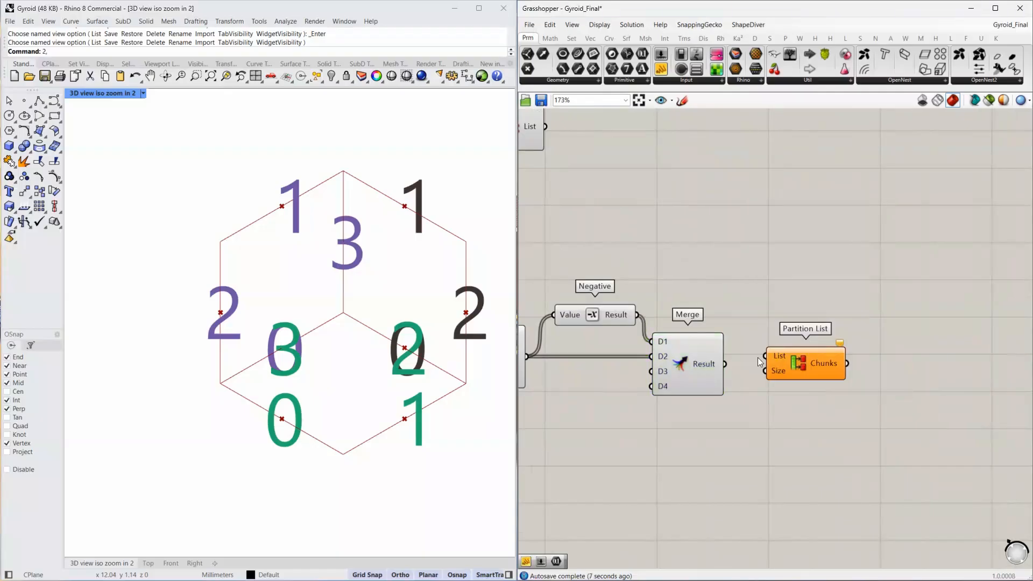
{"action": "left_click_drag", "start_coordinate": [725, 364], "coordinate": [770, 364]}
Add a panel containing 2 and connect it to the new Partition List's Size input.
{"action": "double_click", "coordinate": [737, 407]}
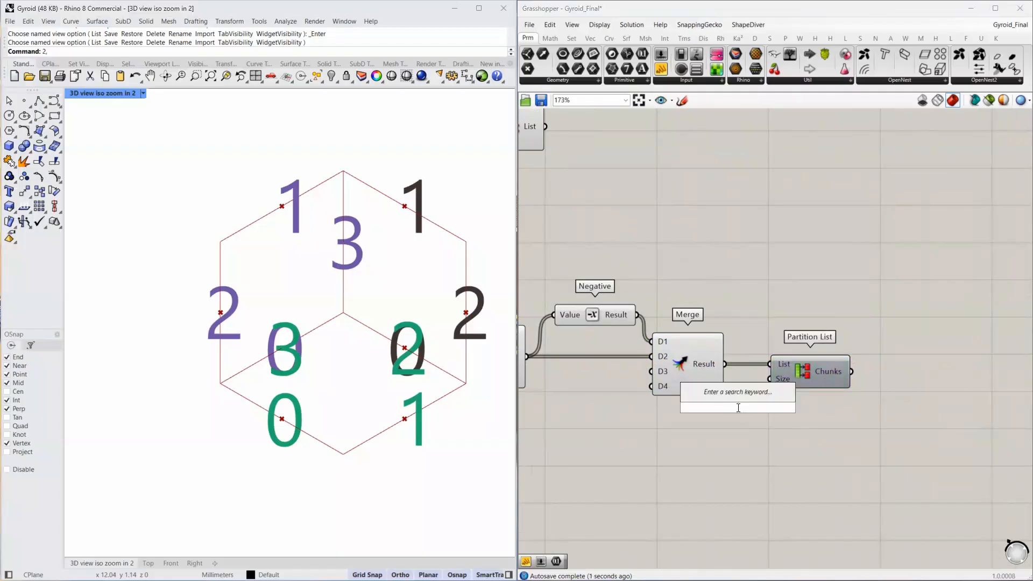
{"action": "type", "text": "2"}
{"action": "key", "text": "Return"}
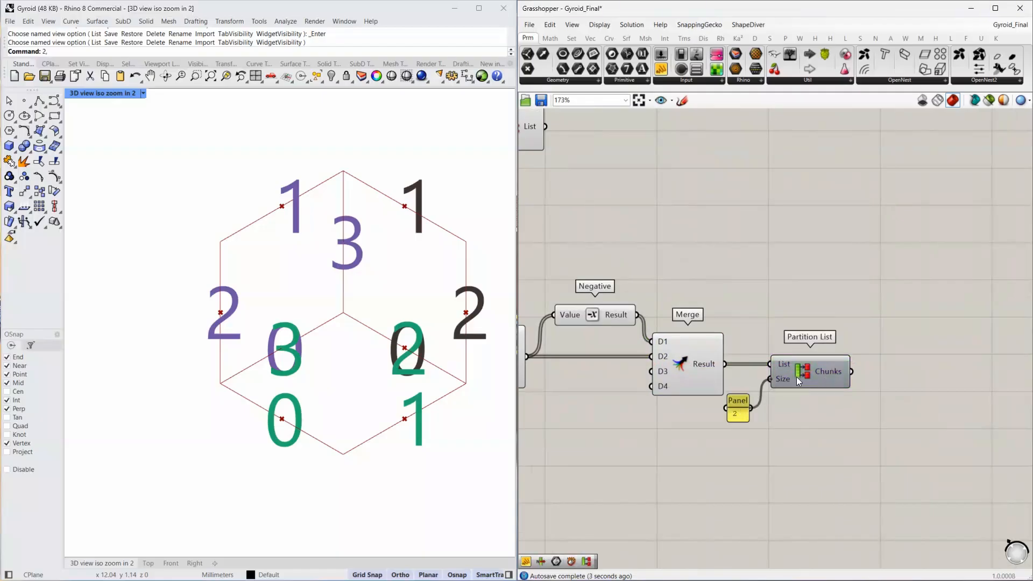
{"action": "left_click", "coordinate": [804, 378]}
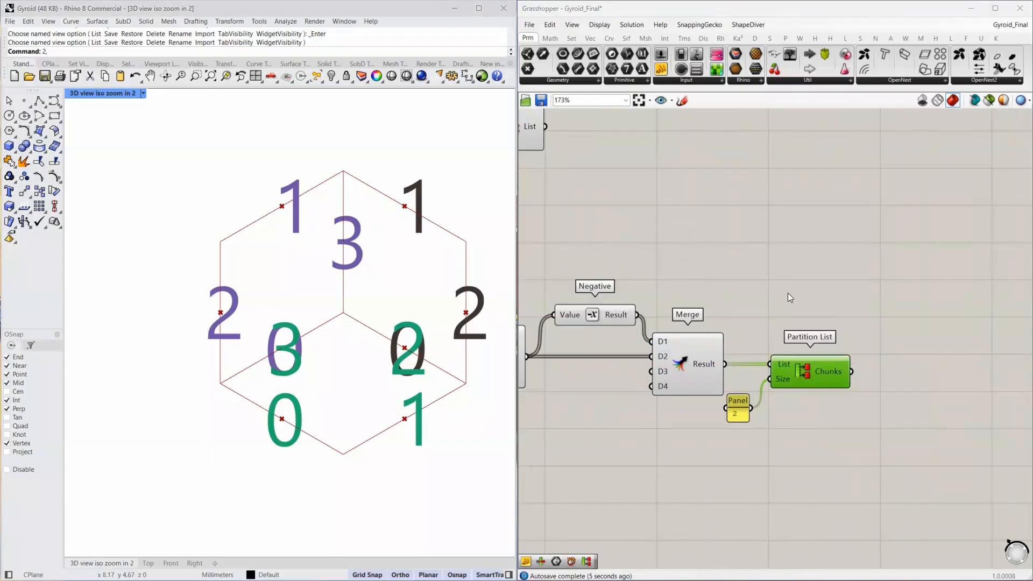
Add a Move component, connecting the Curve Middle Midpoint to Geometry and the Partition List Chunks to Motion.
{"action": "scroll", "coordinate": [789, 292], "scroll_direction": "down", "scroll_amount": 3}
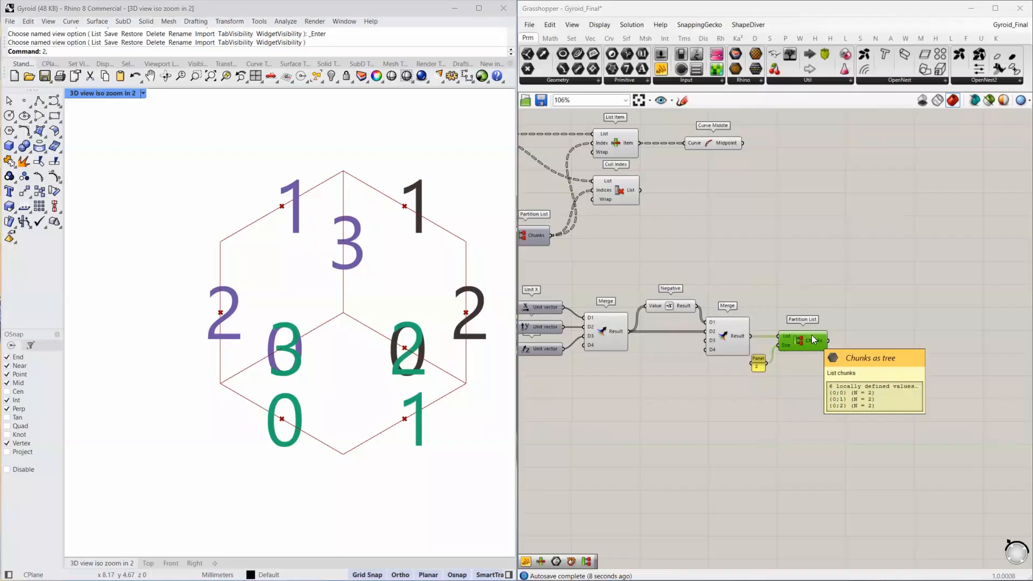
{"action": "left_click", "coordinate": [866, 214]}
{"action": "double_click", "coordinate": [866, 215]}
{"action": "type", "text": "move"}
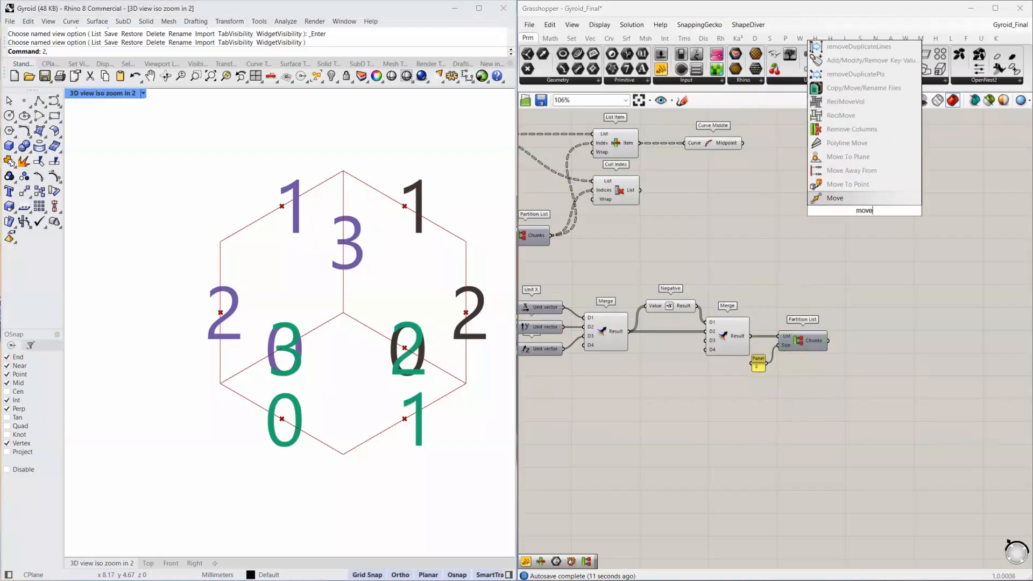
{"action": "key", "text": "Return"}
{"action": "left_click_drag", "start_coordinate": [742, 143], "coordinate": [896, 194]}
{"action": "left_click_drag", "start_coordinate": [829, 339], "coordinate": [876, 200]}
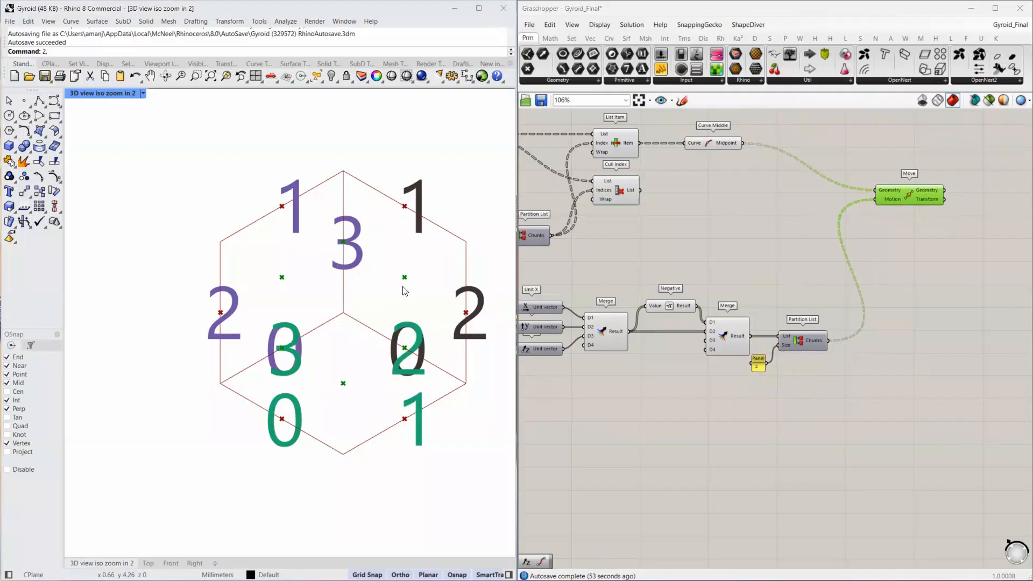
Add a Nurbs Curve component beyond the Move component, leaving room between them.
{"action": "right_click_drag", "start_coordinate": [943, 223], "coordinate": [806, 266]}
{"action": "left_click", "coordinate": [910, 235]}
{"action": "double_click", "coordinate": [910, 231]}
{"action": "type", "text": "nu"}
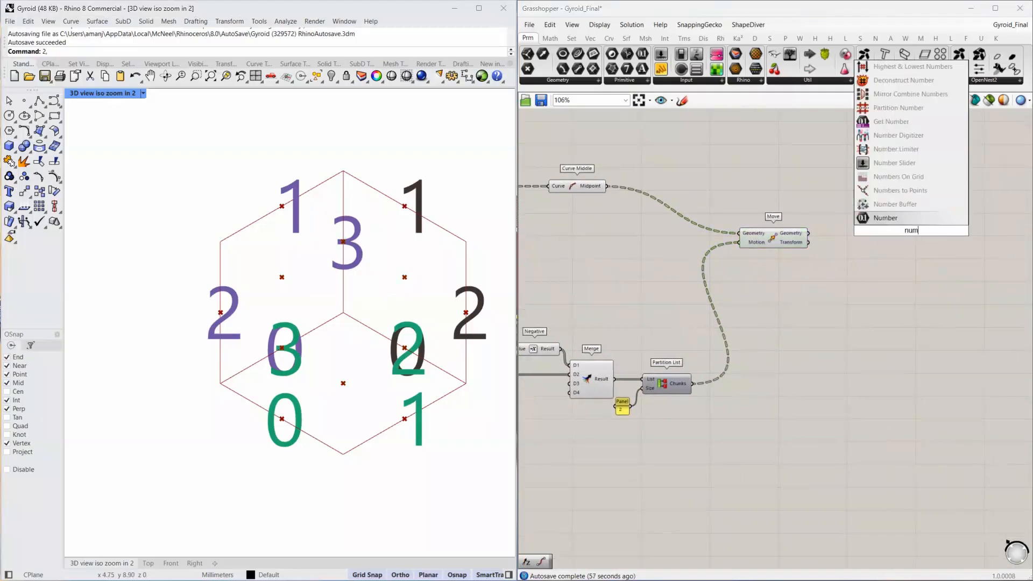
{"action": "type", "text": "rbs"}
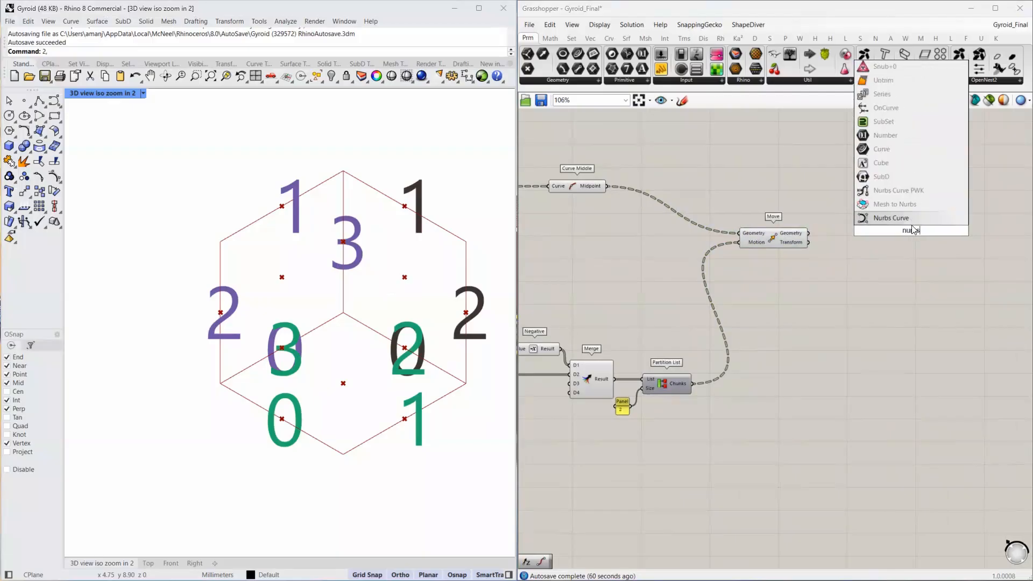
{"action": "key", "text": "Return"}
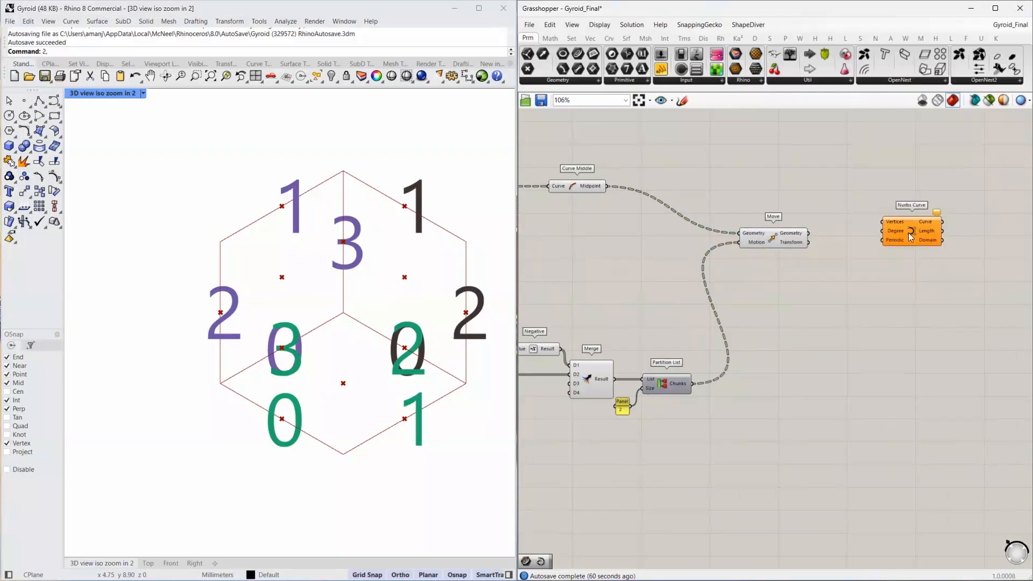
{"action": "left_click_drag", "start_coordinate": [915, 229], "coordinate": [916, 204]}
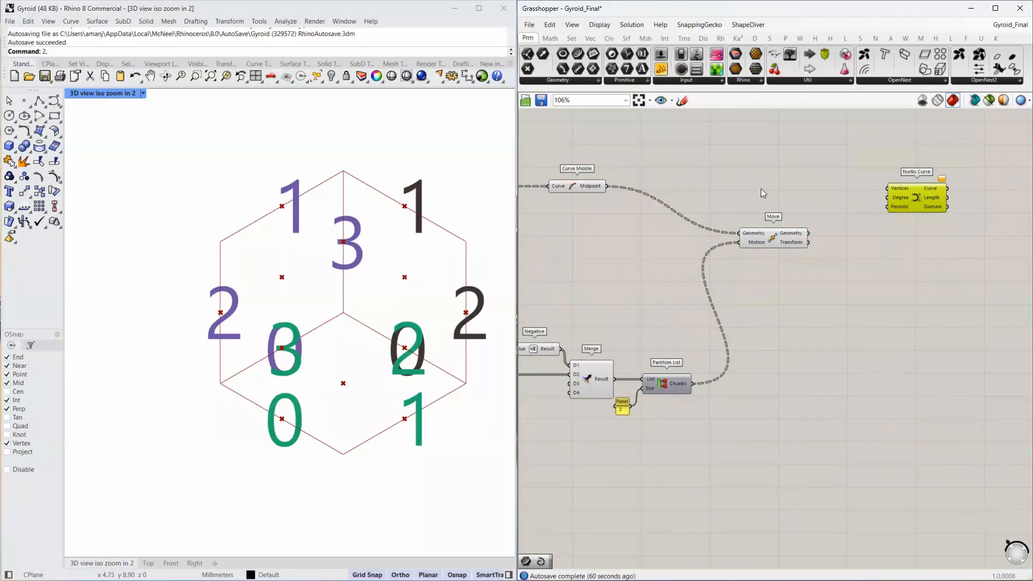
Add an End Points component above Move and connect the List Item output to its Curve input.
{"action": "left_click", "coordinate": [582, 188]}
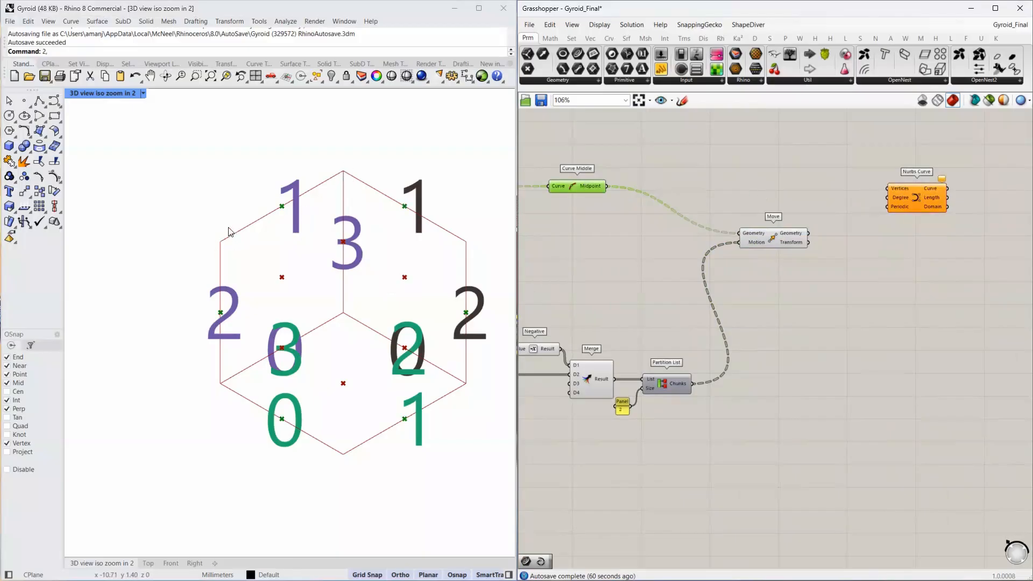
{"action": "double_click", "coordinate": [732, 187]}
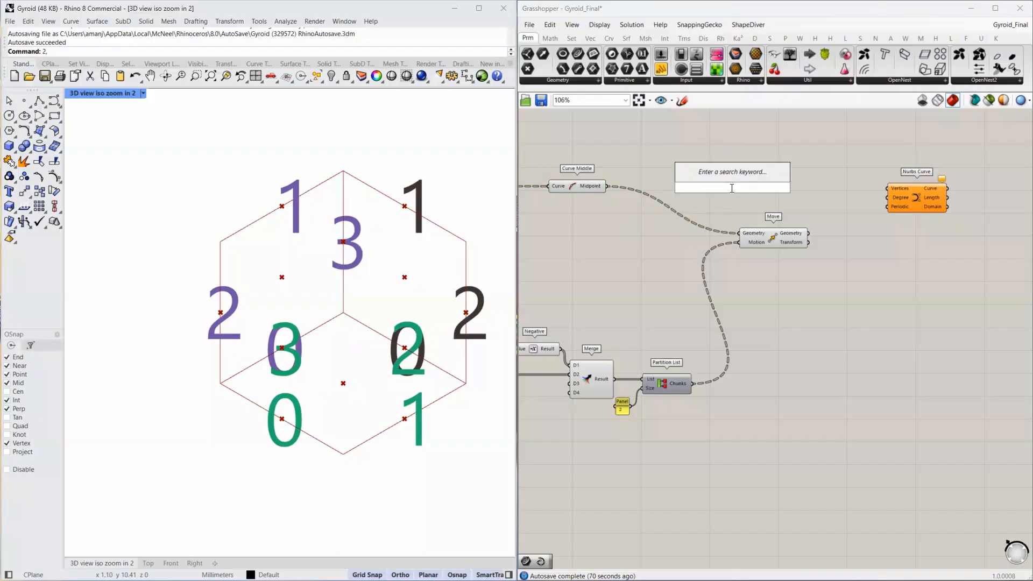
{"action": "type", "text": "end"}
{"action": "key", "text": "Return"}
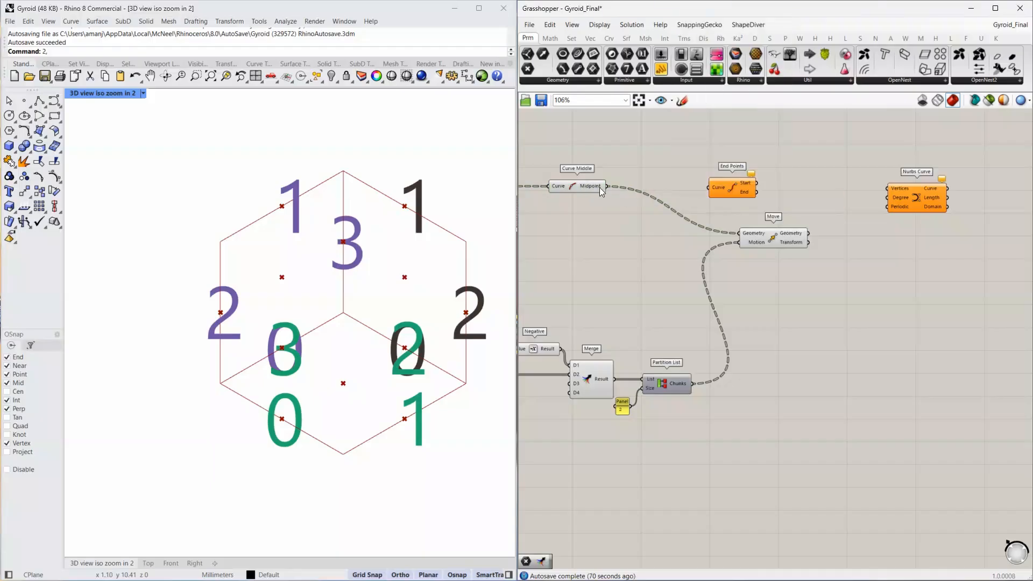
{"action": "left_click_drag", "start_coordinate": [607, 186], "coordinate": [761, 182]}
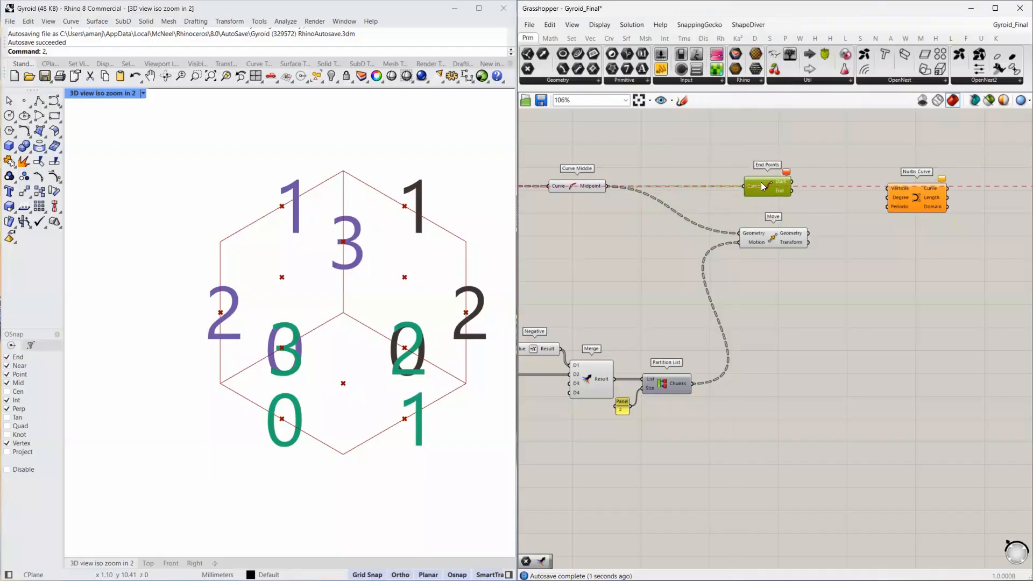
{"action": "right_click_drag", "start_coordinate": [677, 193], "coordinate": [804, 191]}
{"action": "left_click_drag", "start_coordinate": [629, 185], "coordinate": [870, 184]}
{"action": "left_click_drag", "start_coordinate": [702, 185], "coordinate": [703, 210]}
Add a Merge component before Nurbs Curve, feeding End Points Start into D1, the moved Geometry into D2 and End into D3.
{"action": "right_click_drag", "start_coordinate": [873, 213], "coordinate": [718, 224]}
{"action": "double_click", "coordinate": [717, 224]}
{"action": "type", "text": "merge"}
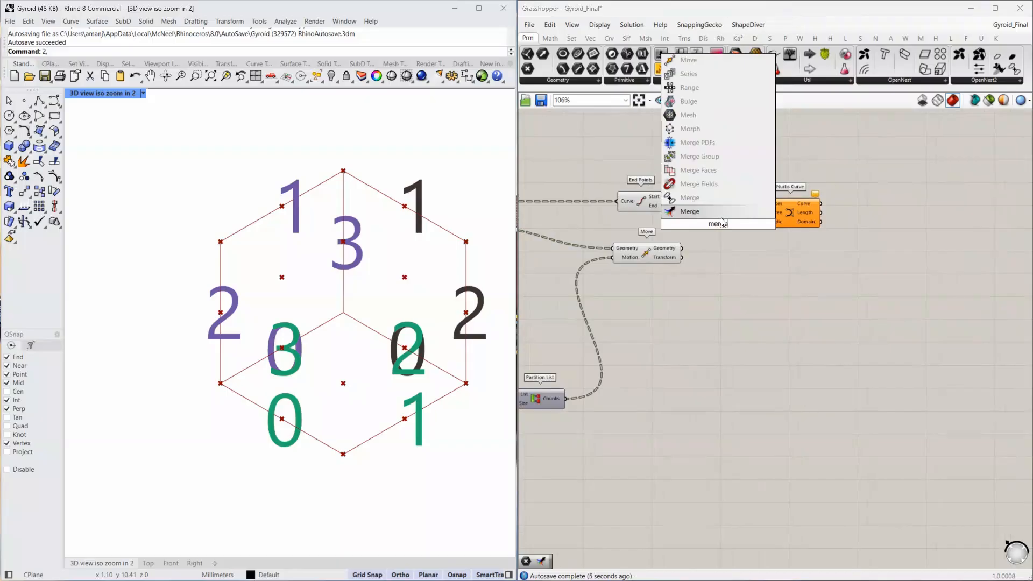
{"action": "key", "text": "Return"}
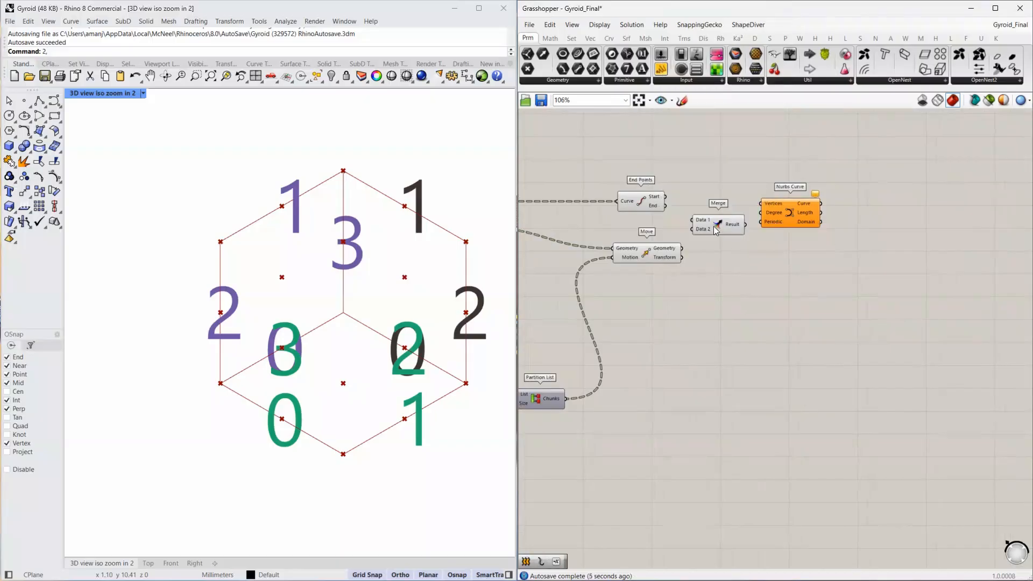
{"action": "left_click_drag", "start_coordinate": [665, 196], "coordinate": [736, 233]}
{"action": "mouse_move", "coordinate": [745, 216]}
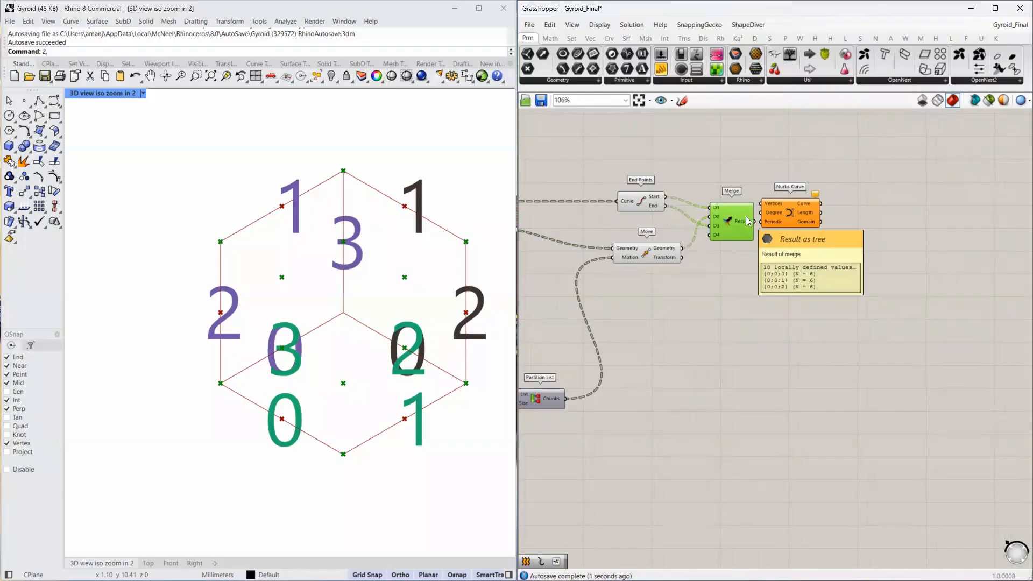
{"action": "left_click_drag", "start_coordinate": [779, 209], "coordinate": [820, 216]}
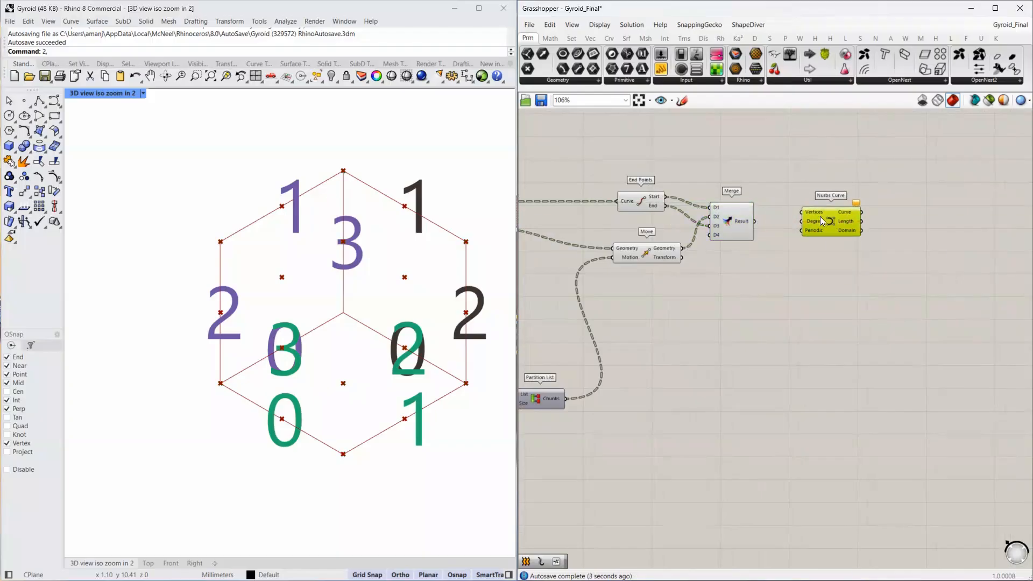
{"action": "mouse_move", "coordinate": [820, 217]}
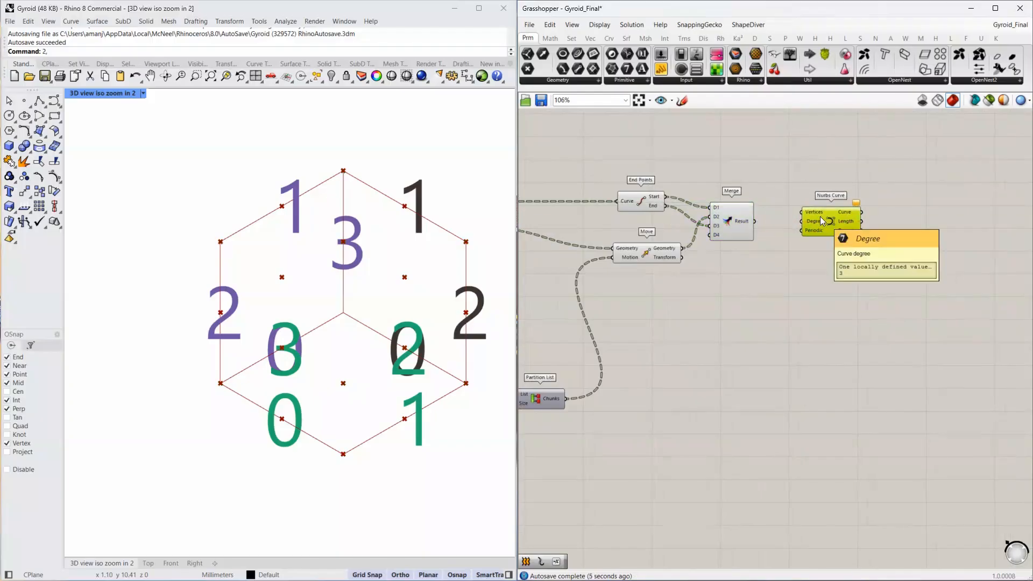
Graft the D1, D2 and D3 inputs of the Merge that combines the end points and moved midpoints.
{"action": "scroll", "coordinate": [713, 215], "scroll_direction": "up", "scroll_amount": 3}
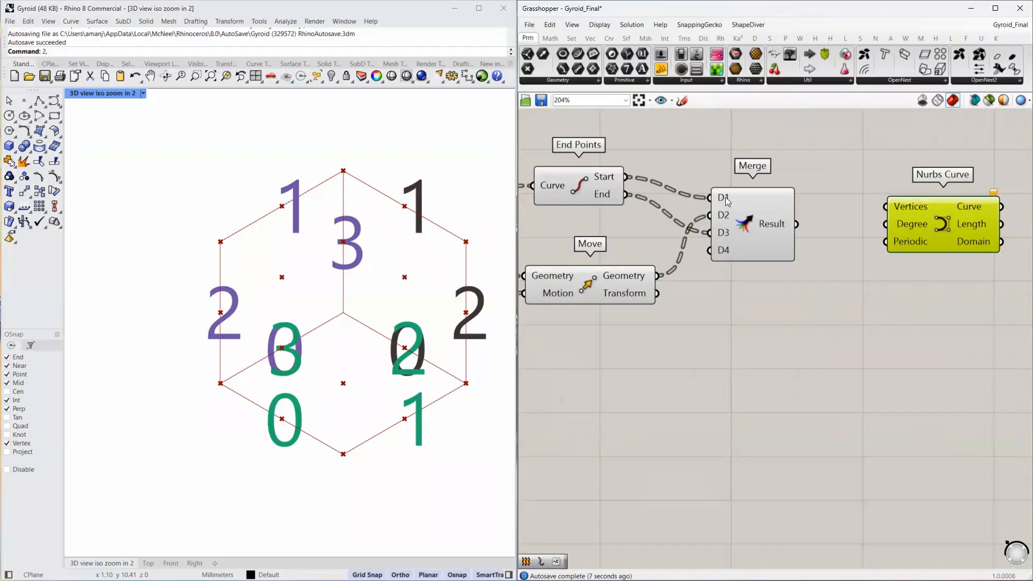
{"action": "right_click", "coordinate": [725, 197]}
{"action": "left_click", "coordinate": [747, 284]}
{"action": "right_click", "coordinate": [722, 215]}
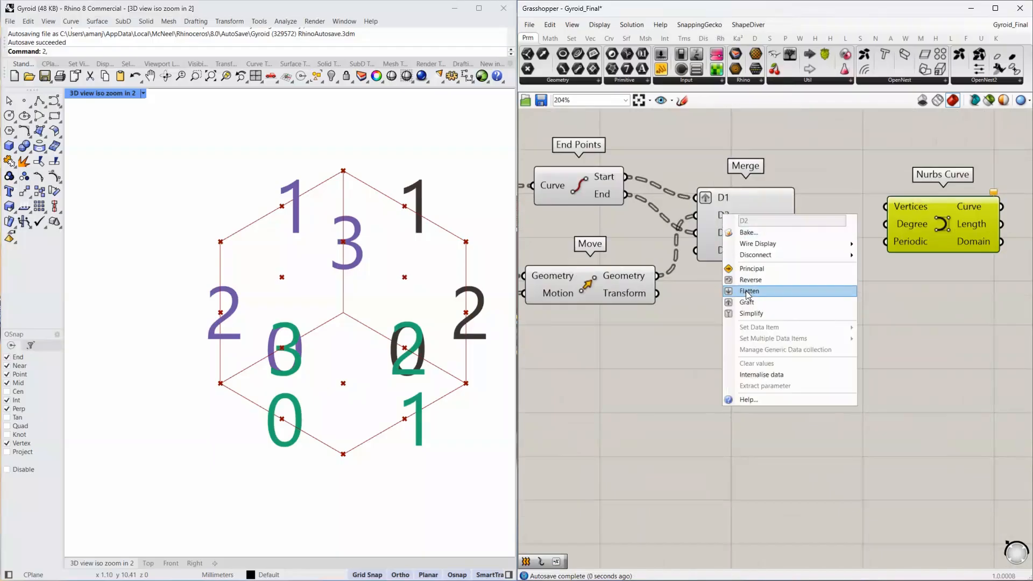
{"action": "left_click", "coordinate": [747, 301]}
{"action": "right_click", "coordinate": [706, 232]}
{"action": "left_click", "coordinate": [732, 318]}
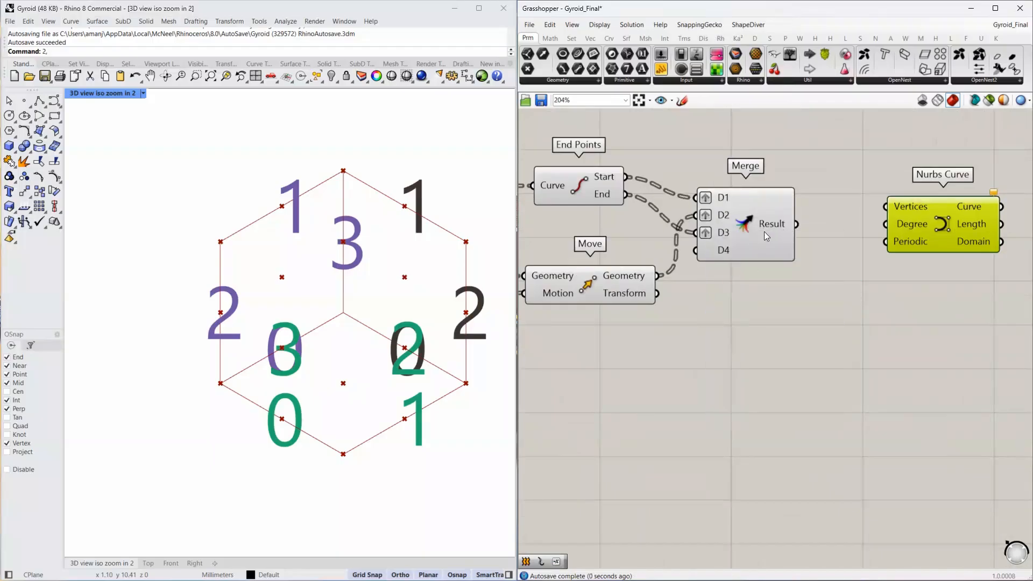
{"action": "mouse_move", "coordinate": [769, 232]}
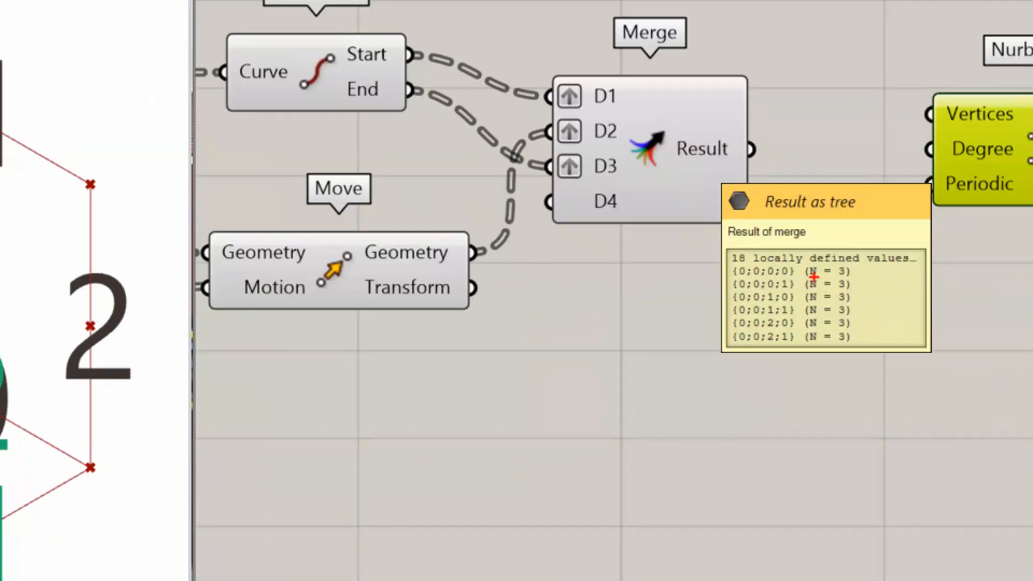
{"action": "left_click_drag", "start_coordinate": [828, 287], "coordinate": [854, 288]}
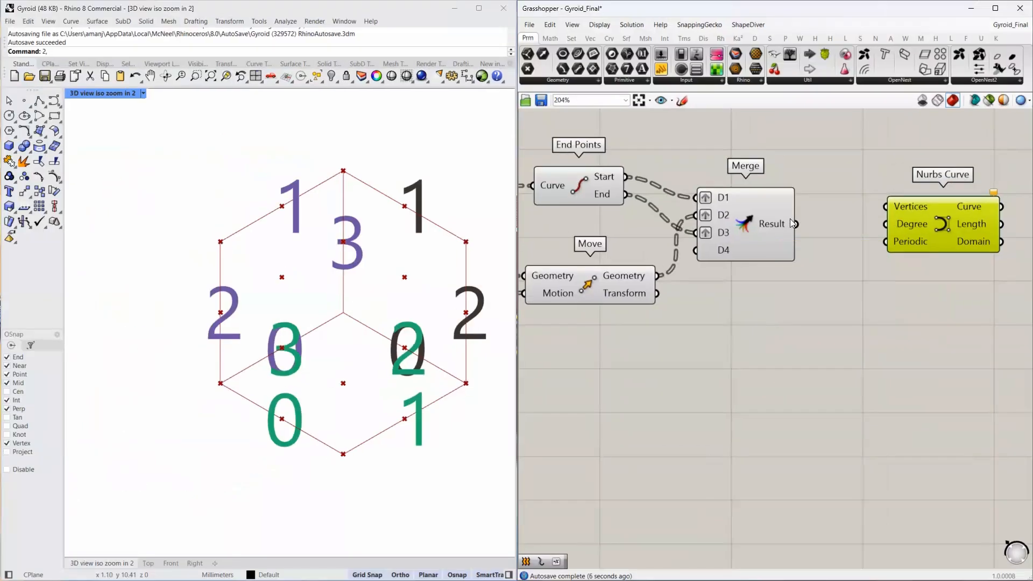
Connect the grafted Merge Result to the Vertices input of Nurbs Curve.
{"action": "left_click_drag", "start_coordinate": [790, 218], "coordinate": [898, 235]}
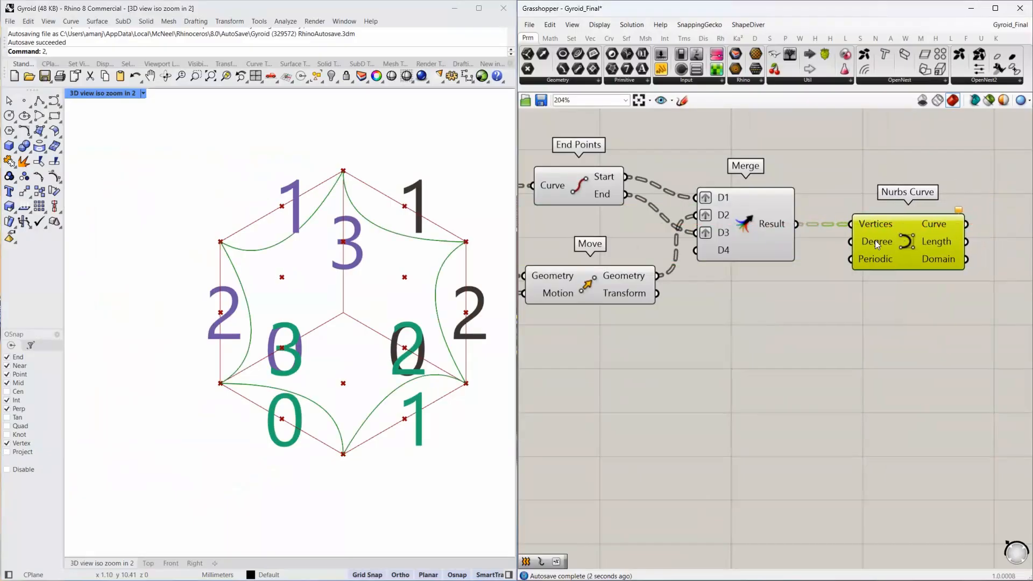
{"action": "right_click_drag", "start_coordinate": [894, 271], "coordinate": [731, 295]}
{"action": "mouse_move", "coordinate": [777, 253]}
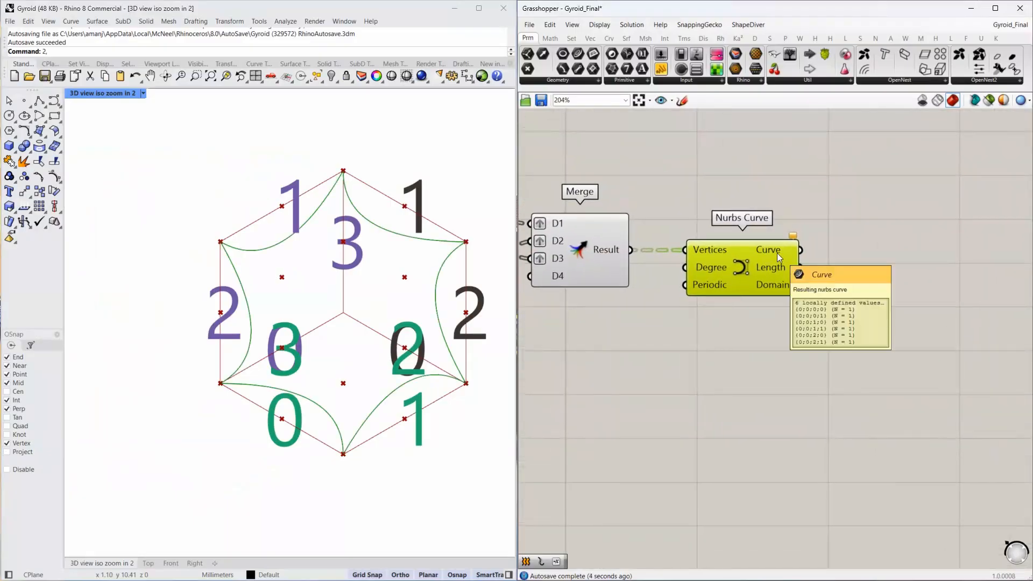
Add a Shift Paths component after Nurbs Curve and connect the Curve output to its Data input.
{"action": "scroll", "coordinate": [777, 252], "scroll_direction": "down", "scroll_amount": 4}
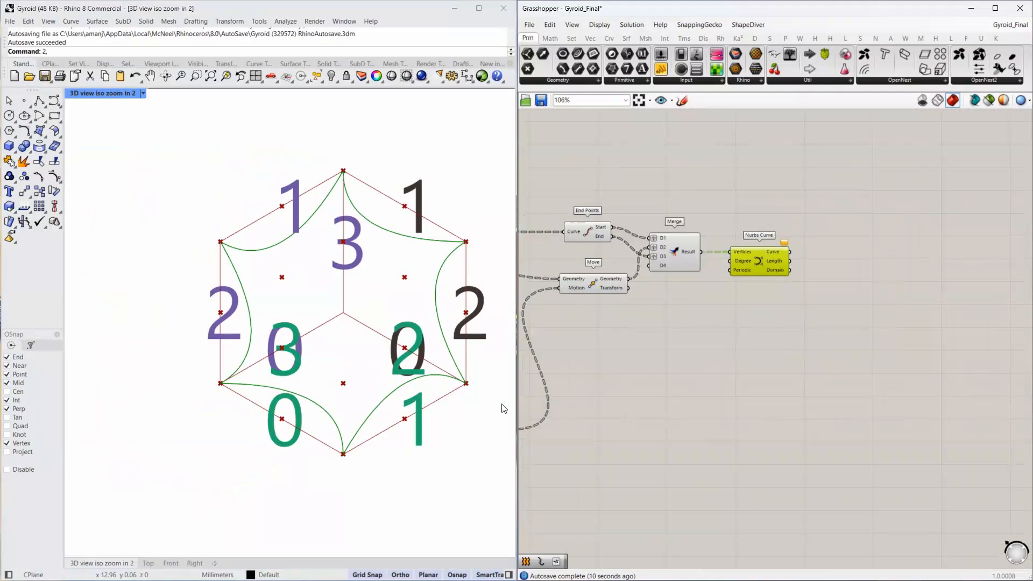
{"action": "scroll", "coordinate": [882, 286], "scroll_direction": "down", "scroll_amount": 4}
{"action": "scroll", "coordinate": [588, 293], "scroll_direction": "up", "scroll_amount": 3}
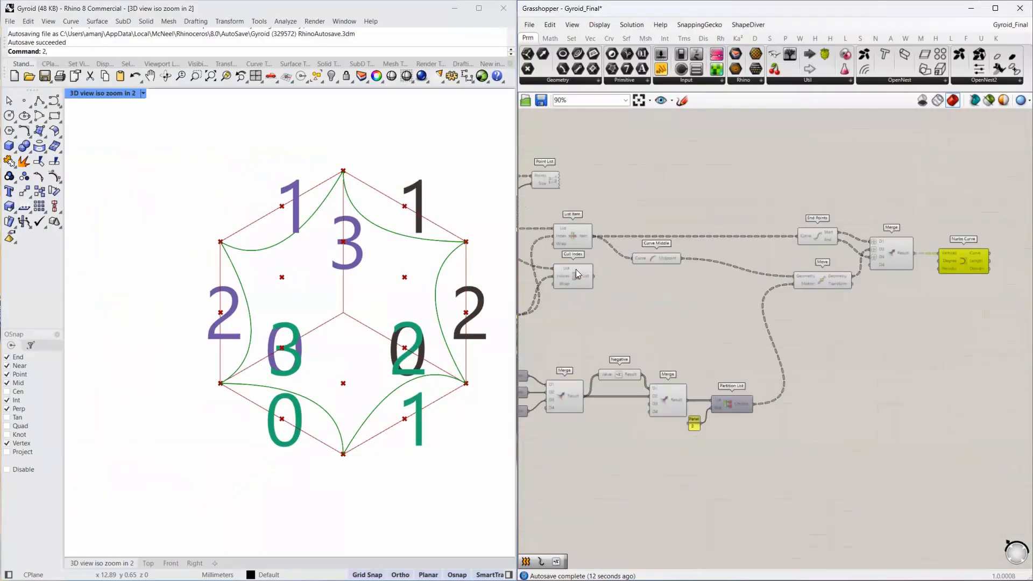
{"action": "mouse_move", "coordinate": [583, 279]}
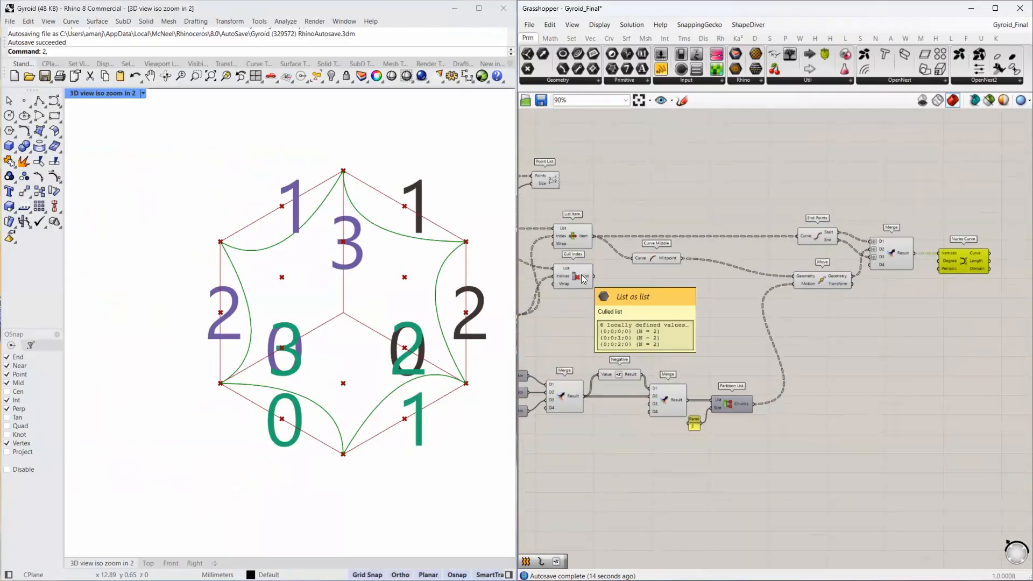
{"action": "mouse_move", "coordinate": [980, 256]}
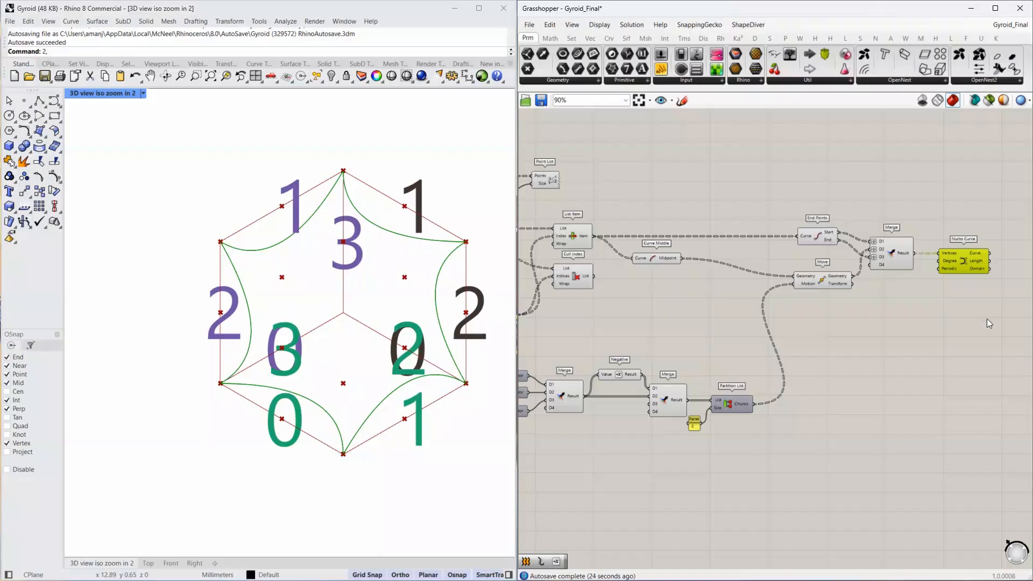
{"action": "right_click_drag", "start_coordinate": [989, 322], "coordinate": [737, 323]}
{"action": "double_click", "coordinate": [772, 266]}
{"action": "type", "text": "s"}
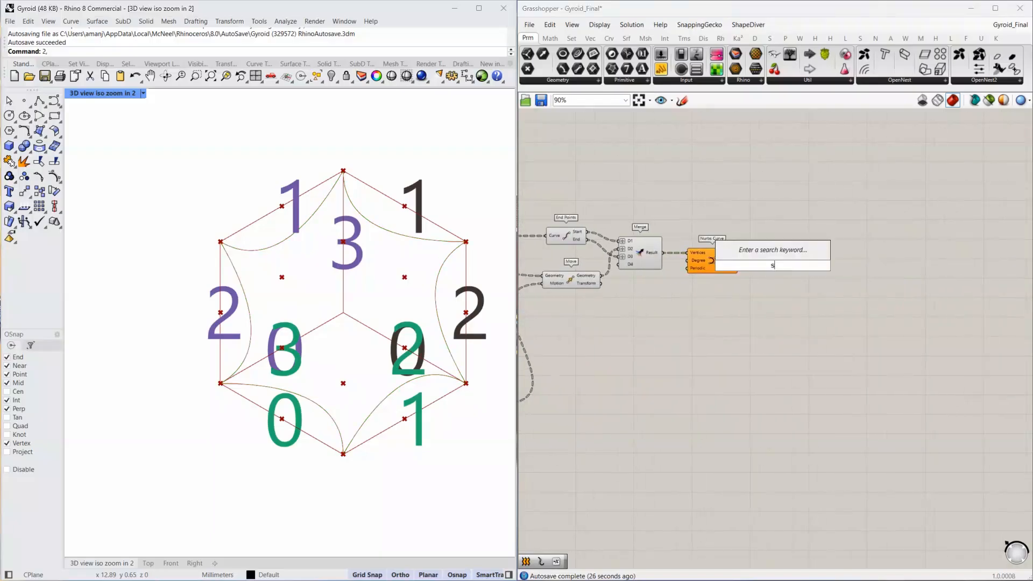
{"action": "type", "text": "hift path"}
{"action": "key", "text": "Return"}
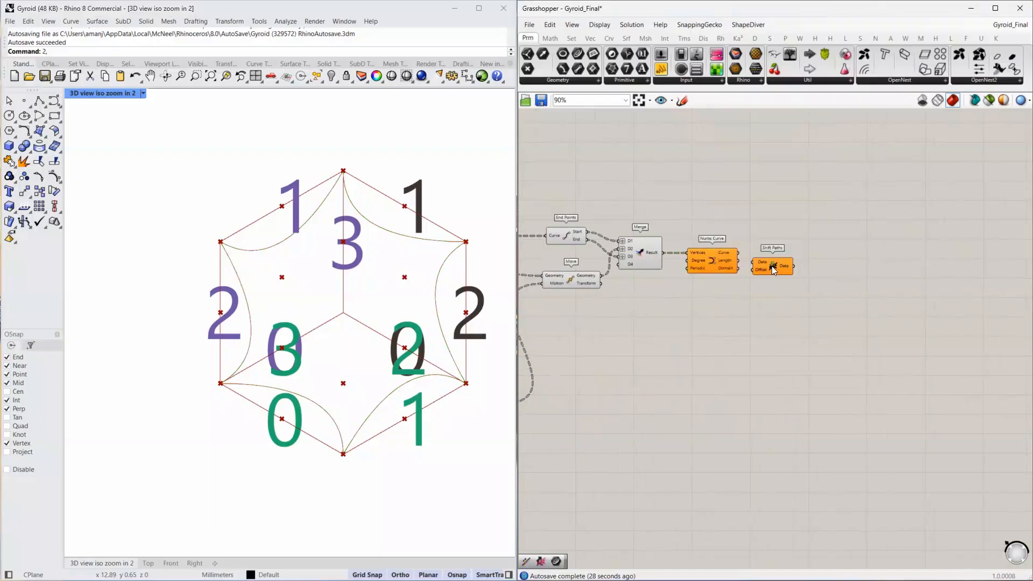
{"action": "scroll", "coordinate": [772, 266], "scroll_direction": "up", "scroll_amount": 4}
{"action": "left_click_drag", "start_coordinate": [695, 235], "coordinate": [792, 235]}
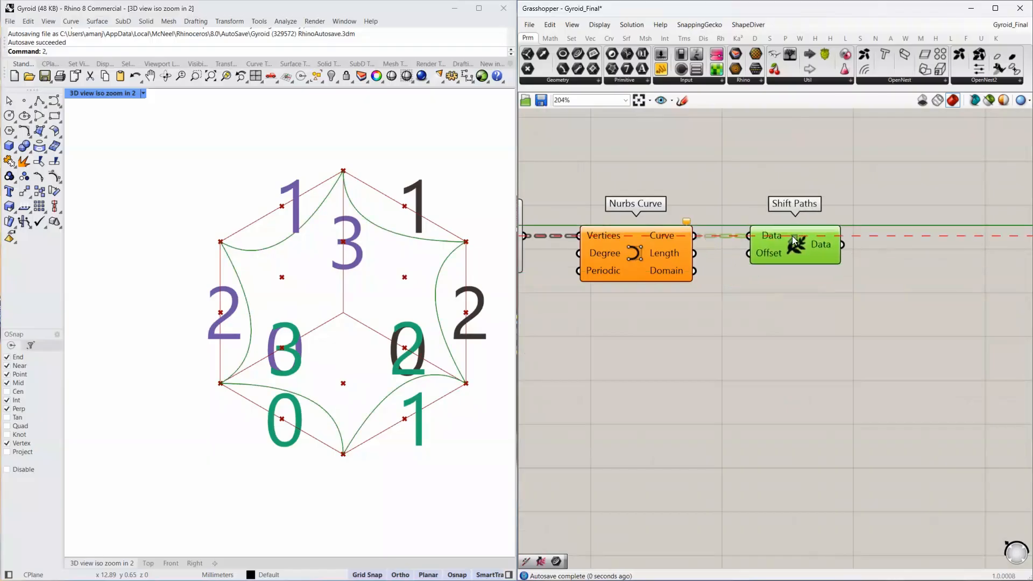
Add a panel containing 2 and connect it to the Degree input of Nurbs Curve.
{"action": "right_click_drag", "start_coordinate": [678, 303], "coordinate": [841, 304]}
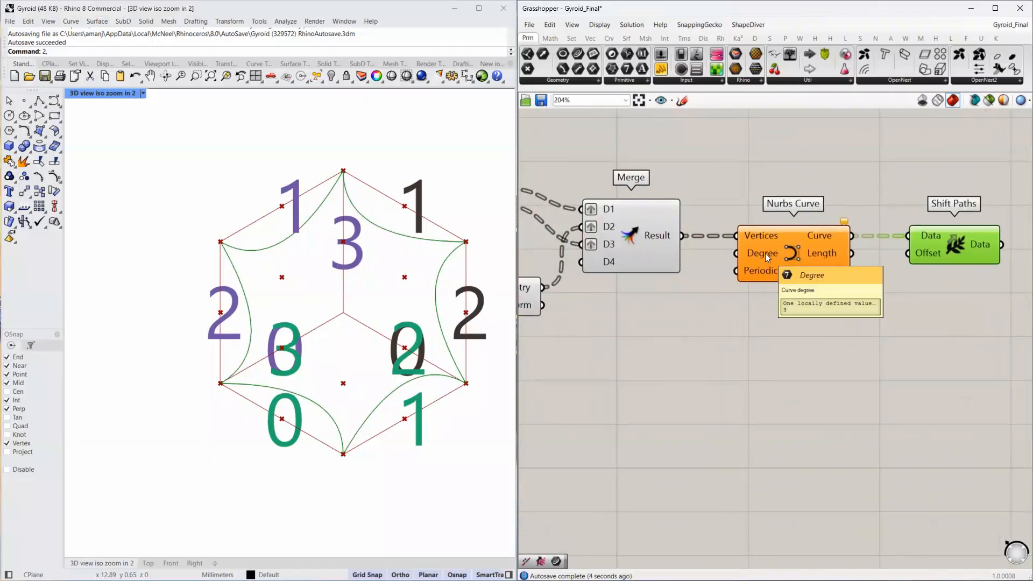
{"action": "double_click", "coordinate": [673, 305]}
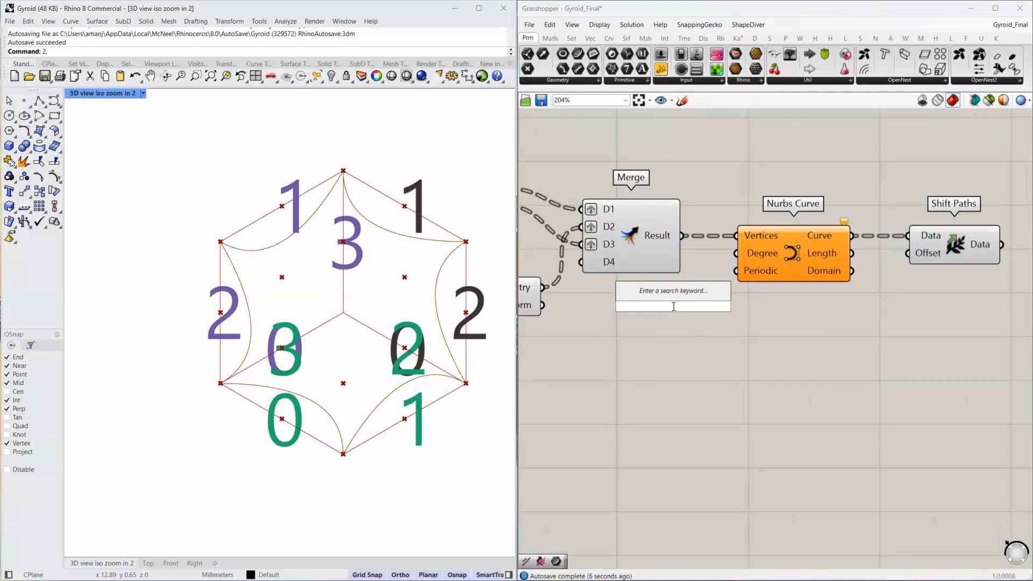
{"action": "type", "text": "2"}
{"action": "key", "text": "Return"}
{"action": "left_click_drag", "start_coordinate": [688, 306], "coordinate": [736, 253]}
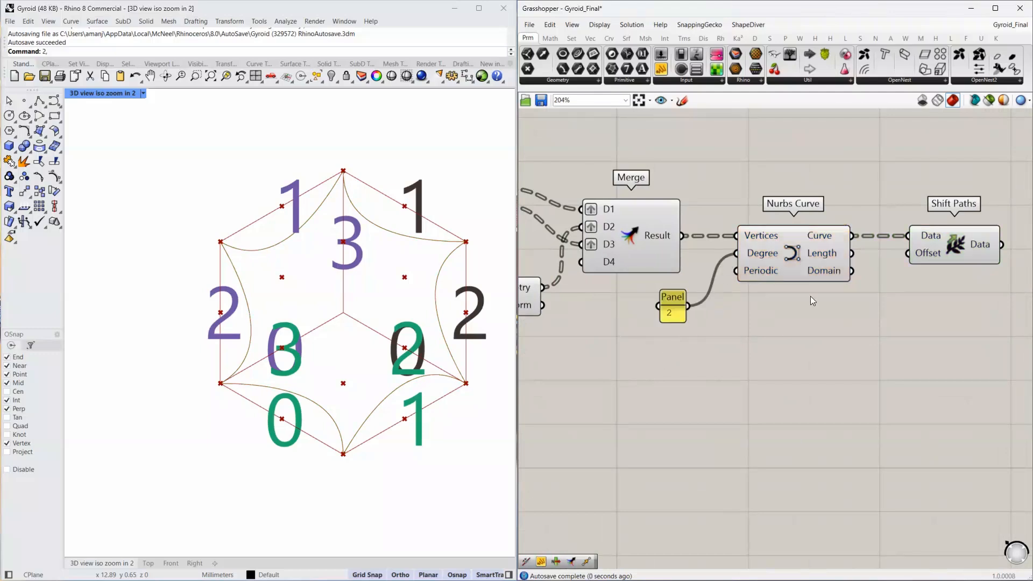
Add a Merge component, connecting the Shift Paths Data output to D1 and the remaining straight face edges to D2.
{"action": "right_click_drag", "start_coordinate": [957, 293], "coordinate": [606, 270]}
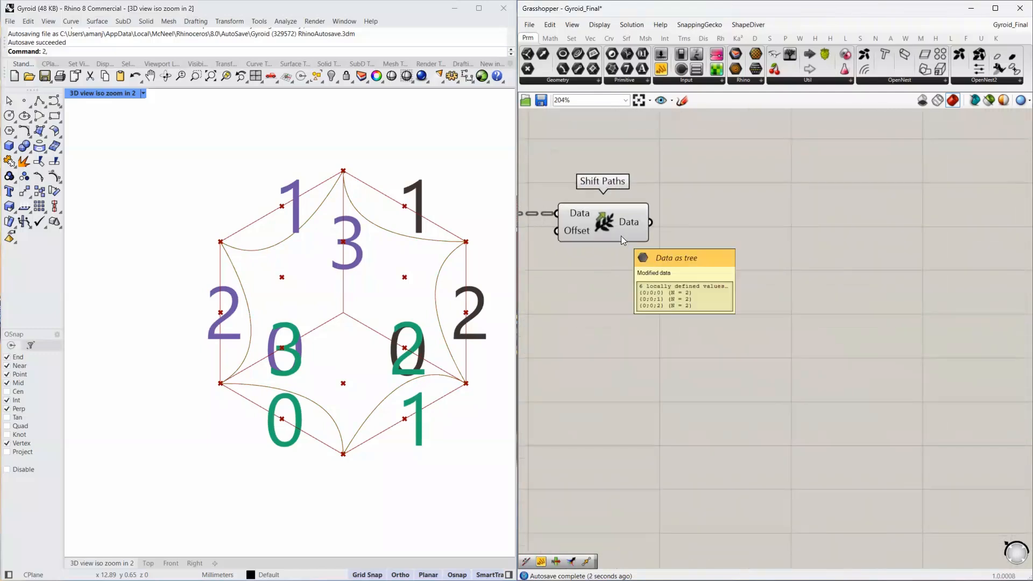
{"action": "double_click", "coordinate": [726, 303]}
{"action": "type", "text": "merge"}
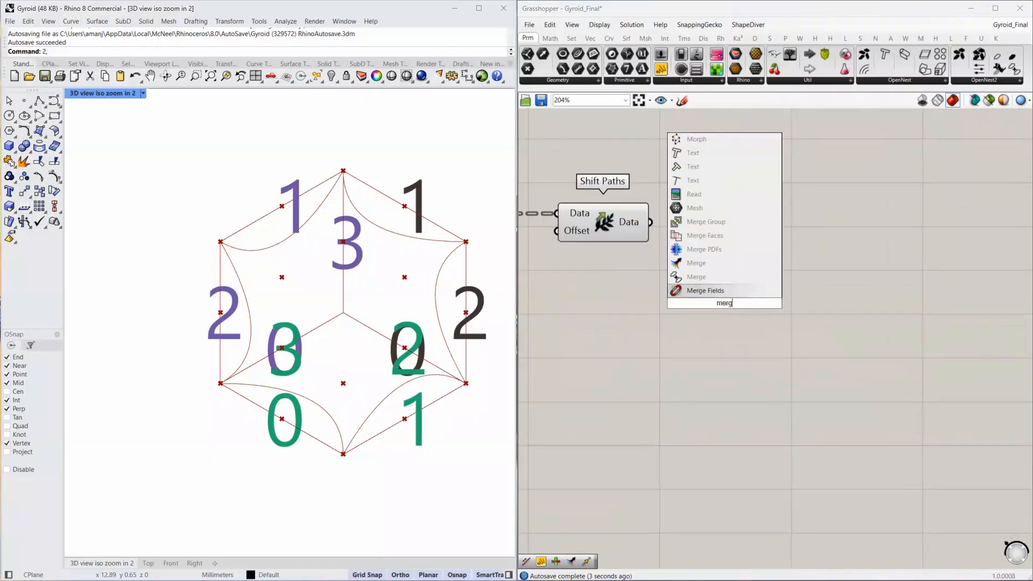
{"action": "key", "text": "Return"}
{"action": "scroll", "coordinate": [724, 303], "scroll_direction": "down", "scroll_amount": 5}
{"action": "right_click_drag", "start_coordinate": [654, 263], "coordinate": [817, 242]}
{"action": "left_click_drag", "start_coordinate": [621, 231], "coordinate": [975, 248]}
{"action": "scroll", "coordinate": [625, 251], "scroll_direction": "down", "scroll_amount": 1}
{"action": "right_click_drag", "start_coordinate": [975, 248], "coordinate": [753, 255]}
{"action": "scroll", "coordinate": [755, 255], "scroll_direction": "up", "scroll_amount": 5}
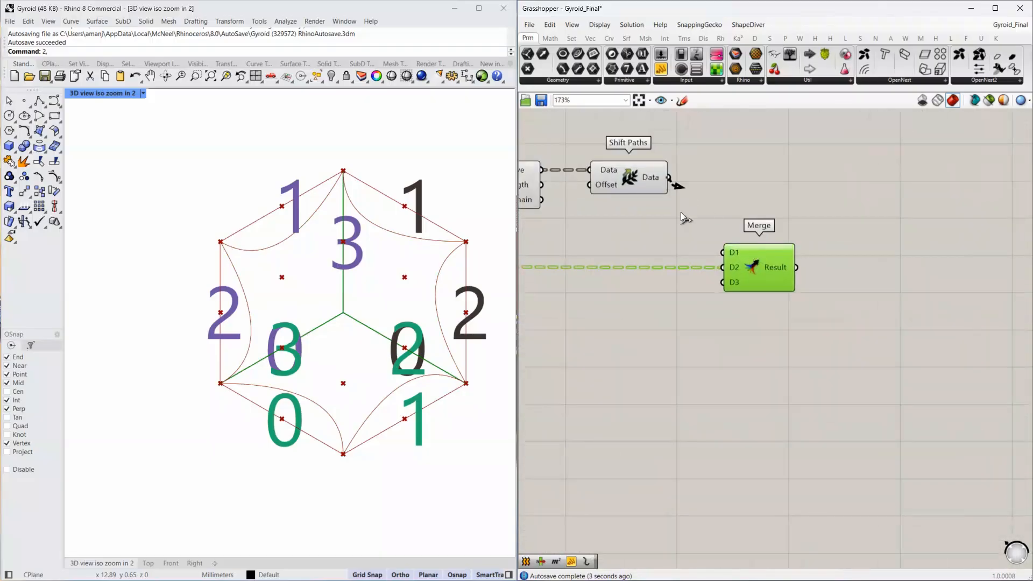
{"action": "left_click_drag", "start_coordinate": [680, 212], "coordinate": [722, 253]}
Simplify the D2 and D1 inputs of the Merge that combines the curved and straight edges.
{"action": "mouse_move", "coordinate": [771, 263]}
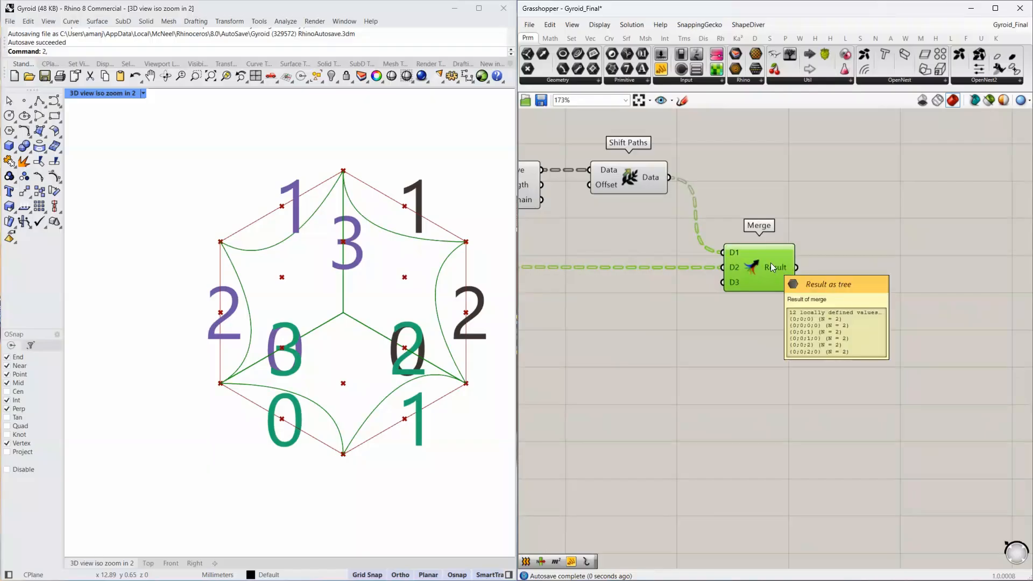
{"action": "right_click", "coordinate": [734, 267]}
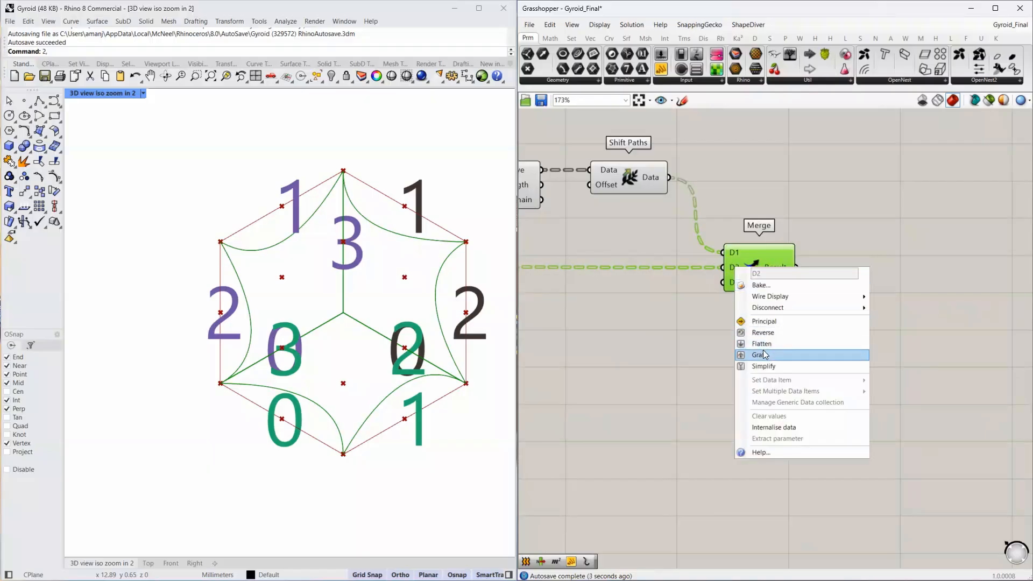
{"action": "left_click", "coordinate": [764, 366]}
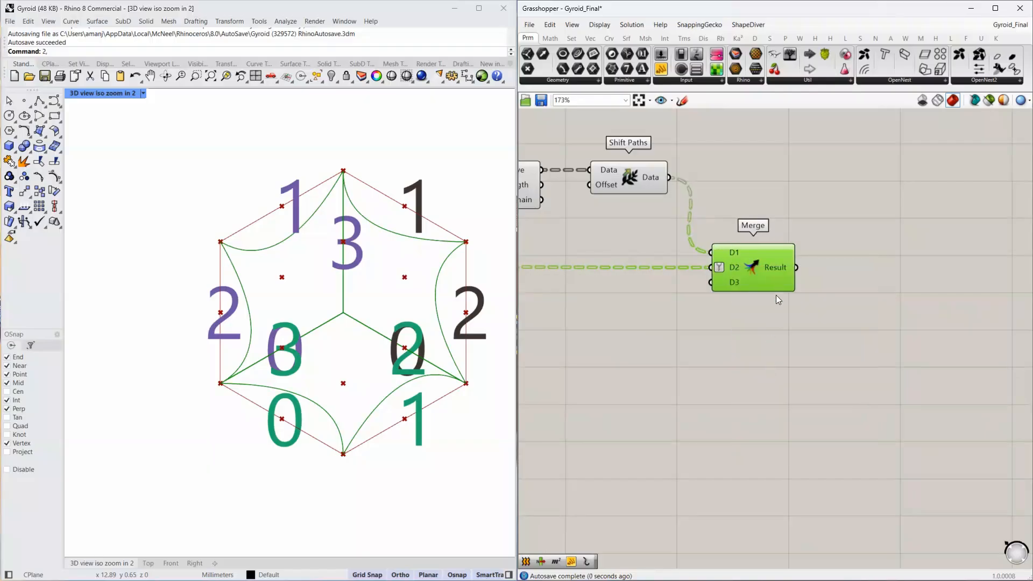
{"action": "mouse_move", "coordinate": [779, 273]}
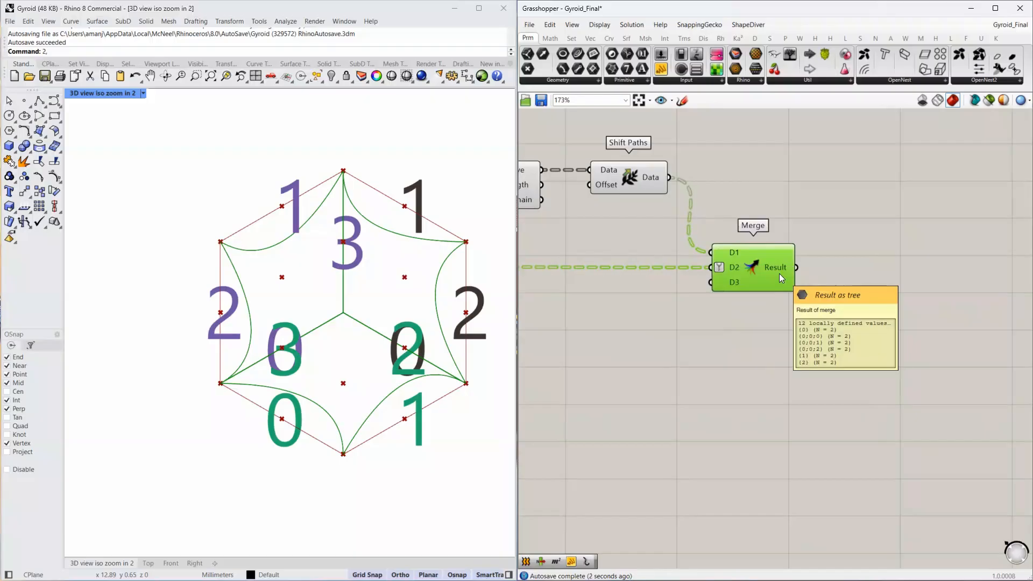
{"action": "right_click", "coordinate": [726, 256]}
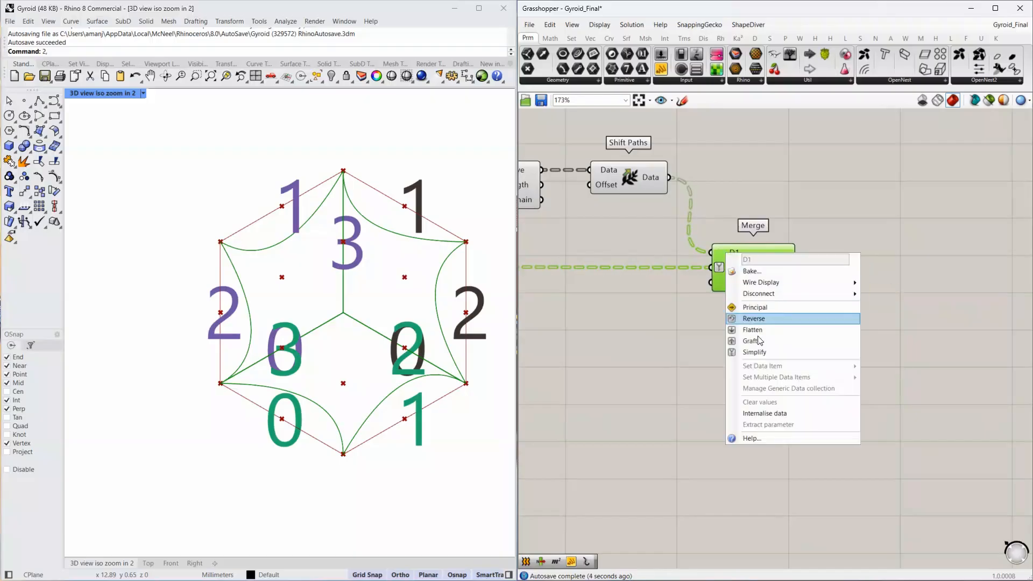
{"action": "left_click", "coordinate": [764, 350]}
{"action": "mouse_move", "coordinate": [780, 264]}
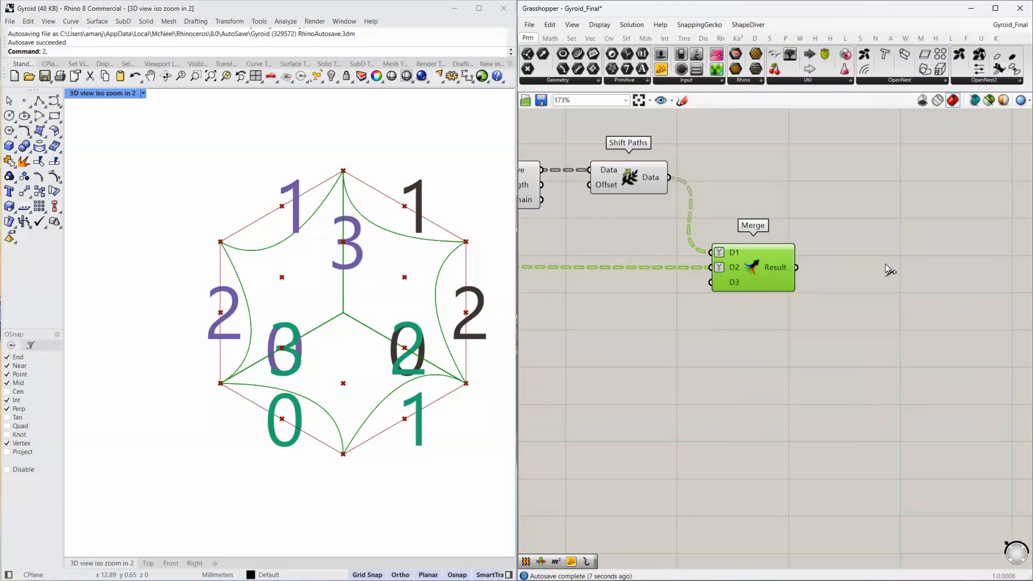
Add a Join Curves component after the Merge and connect Result to its Curves input.
{"action": "double_click", "coordinate": [860, 262]}
{"action": "type", "text": "join"}
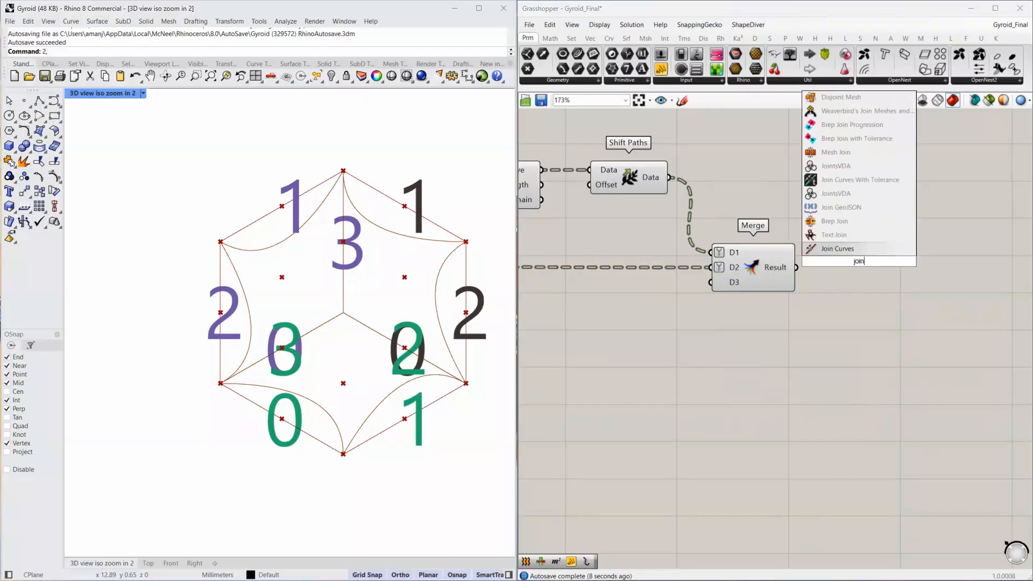
{"action": "left_click", "coordinate": [854, 248]}
{"action": "left_click_drag", "start_coordinate": [827, 248], "coordinate": [855, 269]}
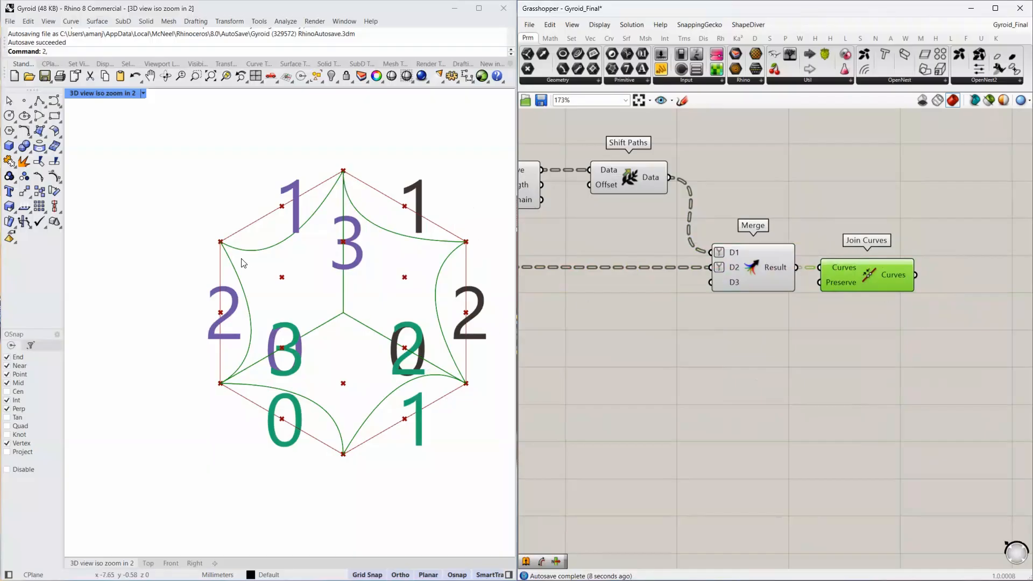
Place an Edge Surface component after Join Curves, leaving space between them for more components.
{"action": "right_click_drag", "start_coordinate": [928, 314], "coordinate": [776, 319]}
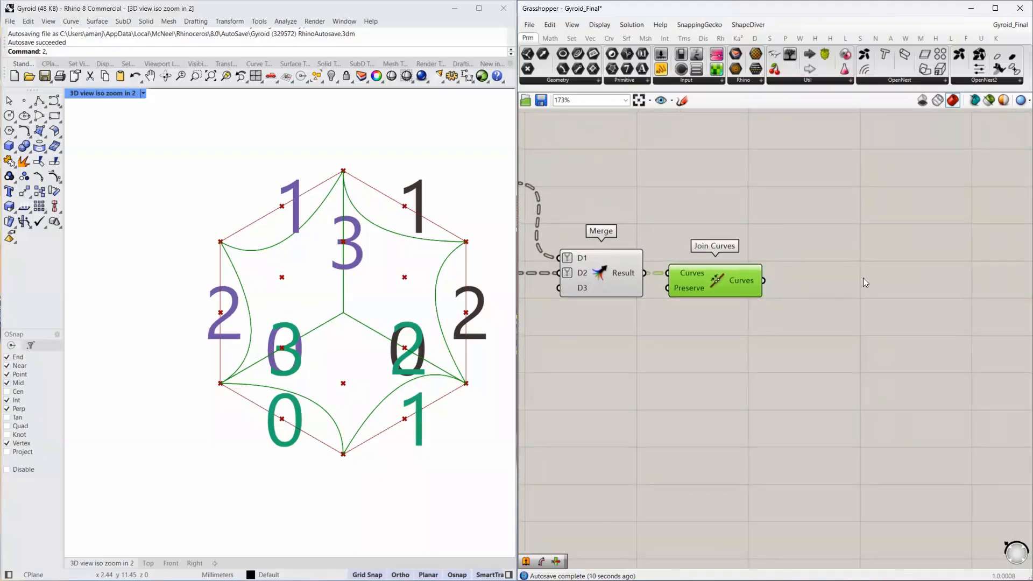
{"action": "double_click", "coordinate": [871, 276]}
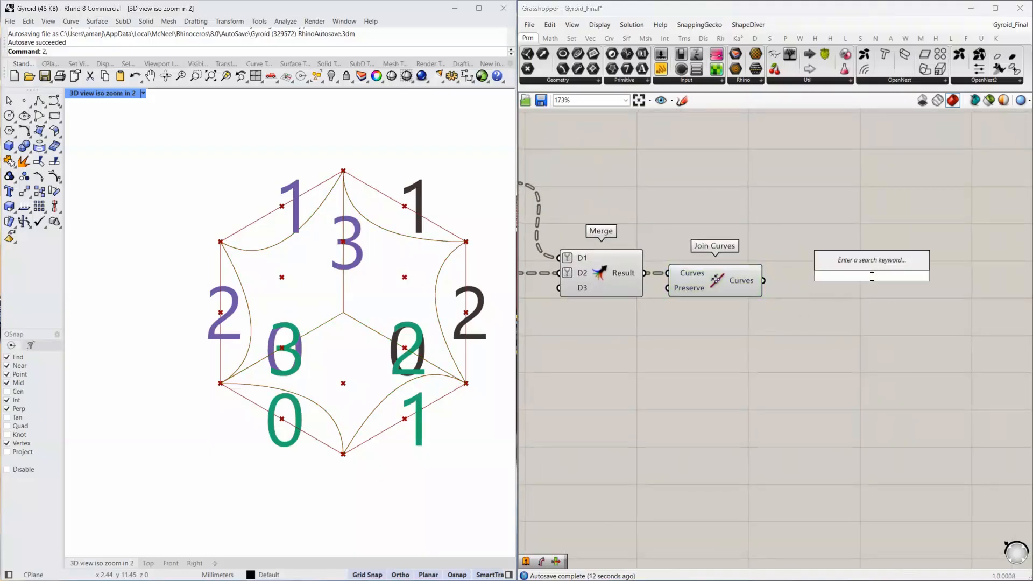
{"action": "left_click", "coordinate": [627, 38]}
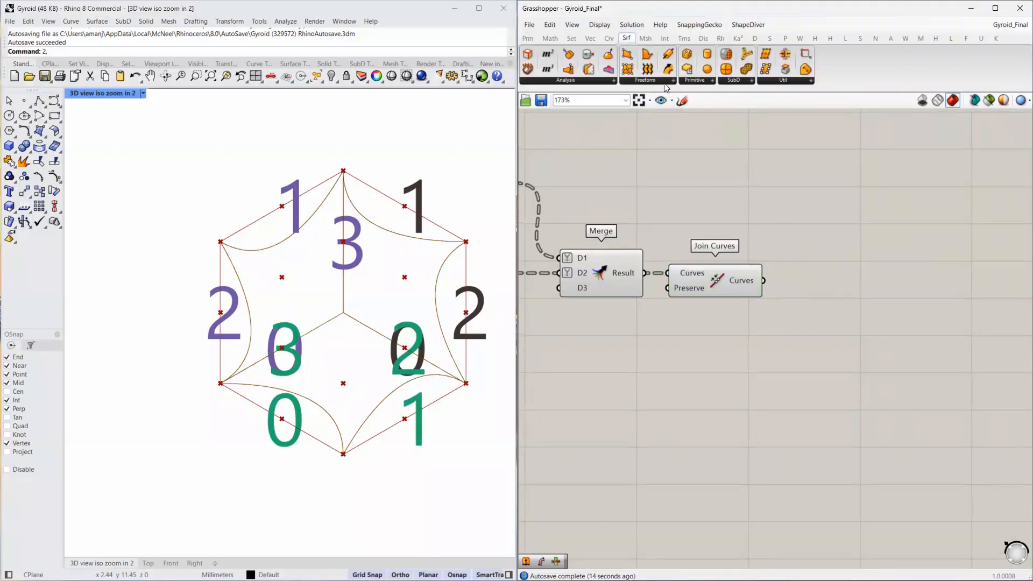
{"action": "left_click", "coordinate": [640, 82]}
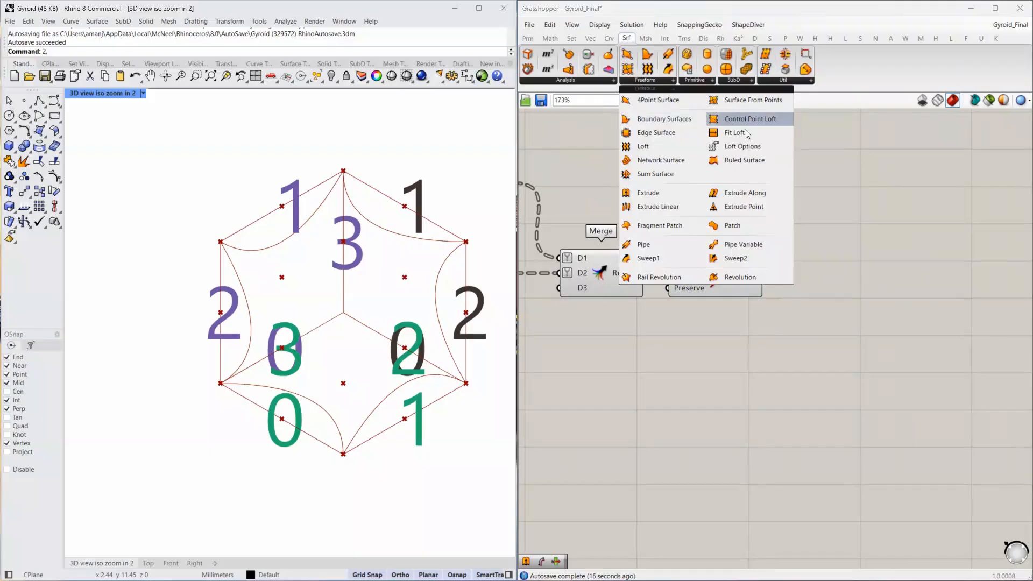
{"action": "left_click_drag", "start_coordinate": [657, 133], "coordinate": [959, 285]}
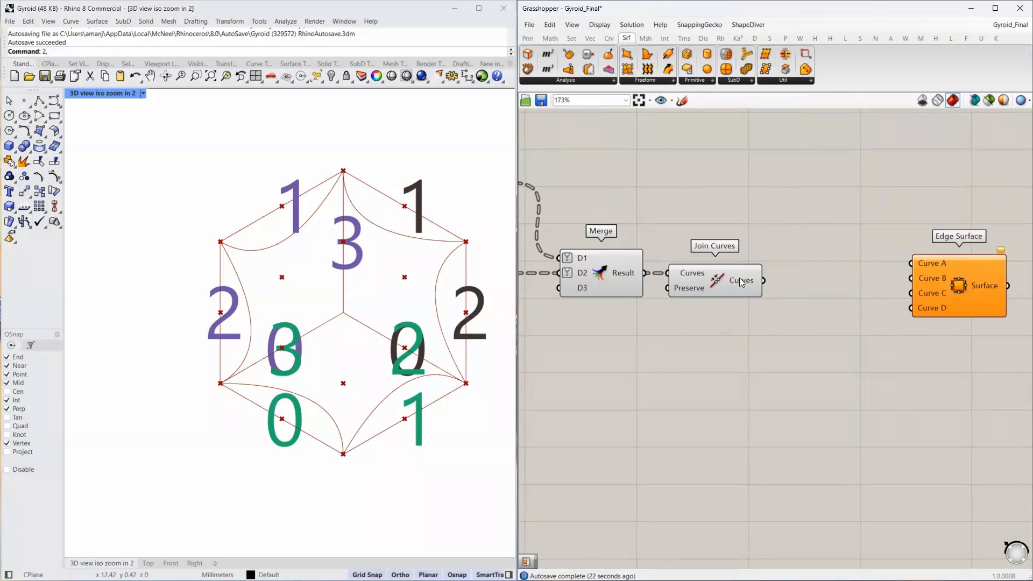
Add an Explode component between Join Curves and Edge Surface, and connect the joined Curves to its Curve input.
{"action": "mouse_move", "coordinate": [739, 278]}
{"action": "left_mouse_down"}
{"action": "mouse_move", "coordinate": [741, 256]}
{"action": "mouse_move", "coordinate": [742, 278]}
{"action": "left_mouse_up"}
{"action": "double_click", "coordinate": [836, 294]}
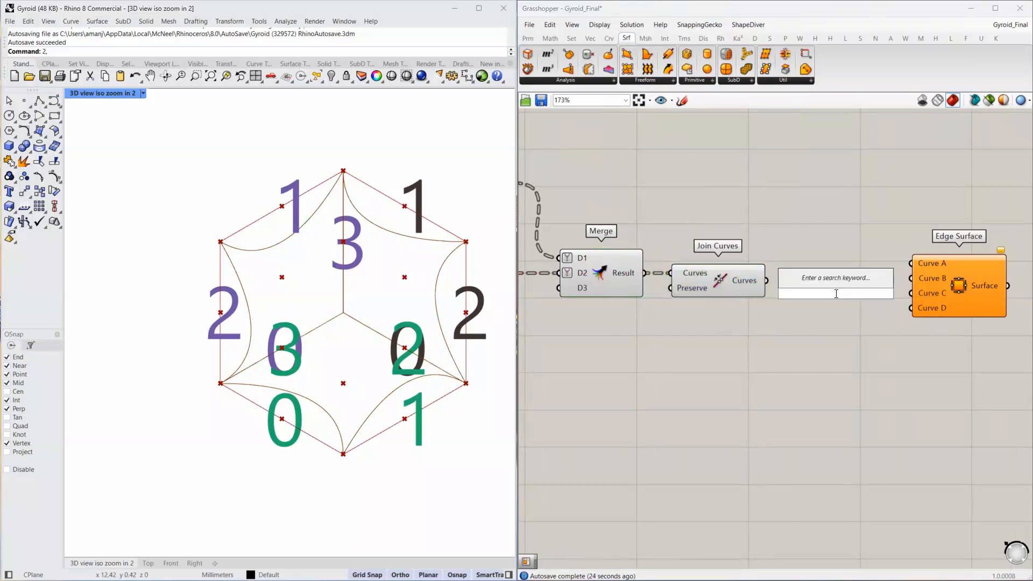
{"action": "type", "text": "exploding"}
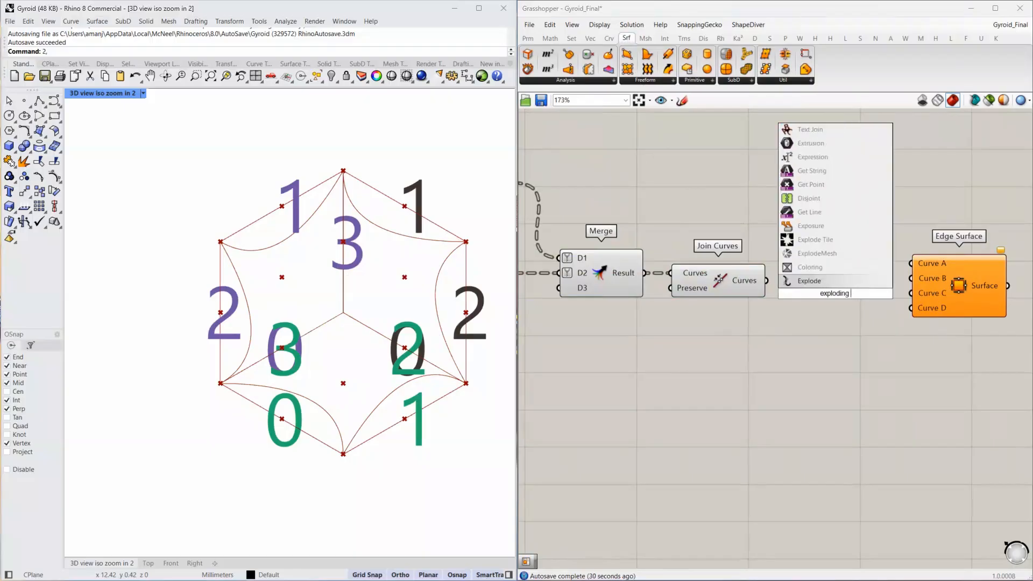
{"action": "left_click", "coordinate": [829, 280]}
{"action": "left_click_drag", "start_coordinate": [784, 290], "coordinate": [784, 287]}
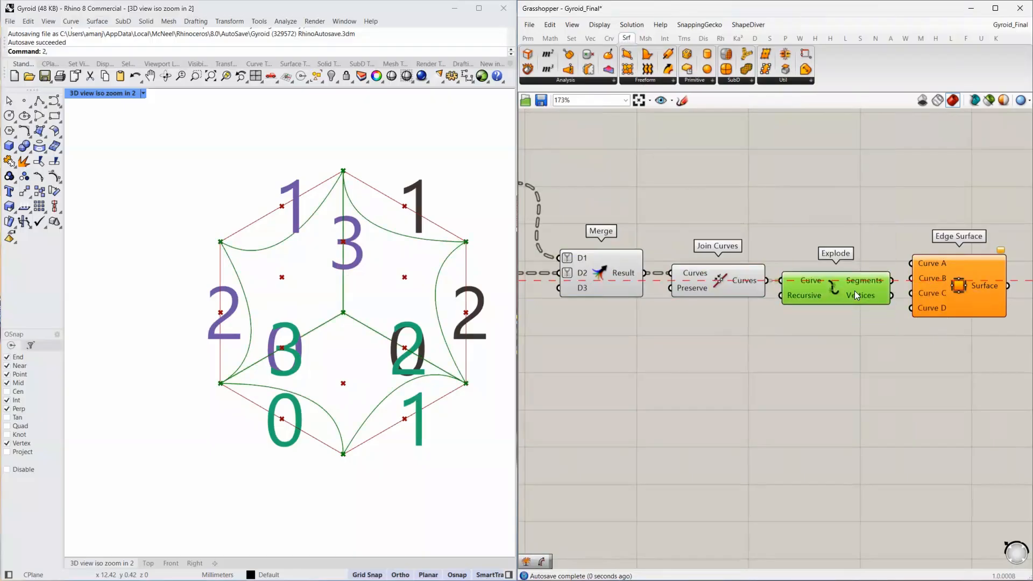
{"action": "mouse_move", "coordinate": [865, 282]}
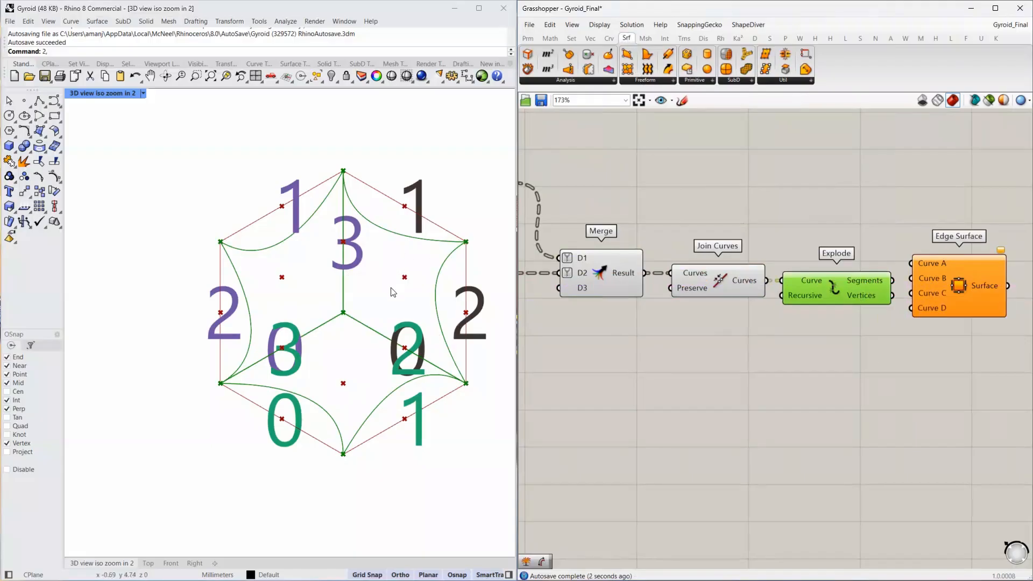
Move Edge Surface farther along, add a List Item component after Explode, and connect Segments to its List input.
{"action": "right_click_drag", "start_coordinate": [967, 360], "coordinate": [815, 365]}
{"action": "left_click_drag", "start_coordinate": [809, 283], "coordinate": [897, 300]}
{"action": "left_click", "coordinate": [782, 291]}
{"action": "double_click", "coordinate": [783, 290]}
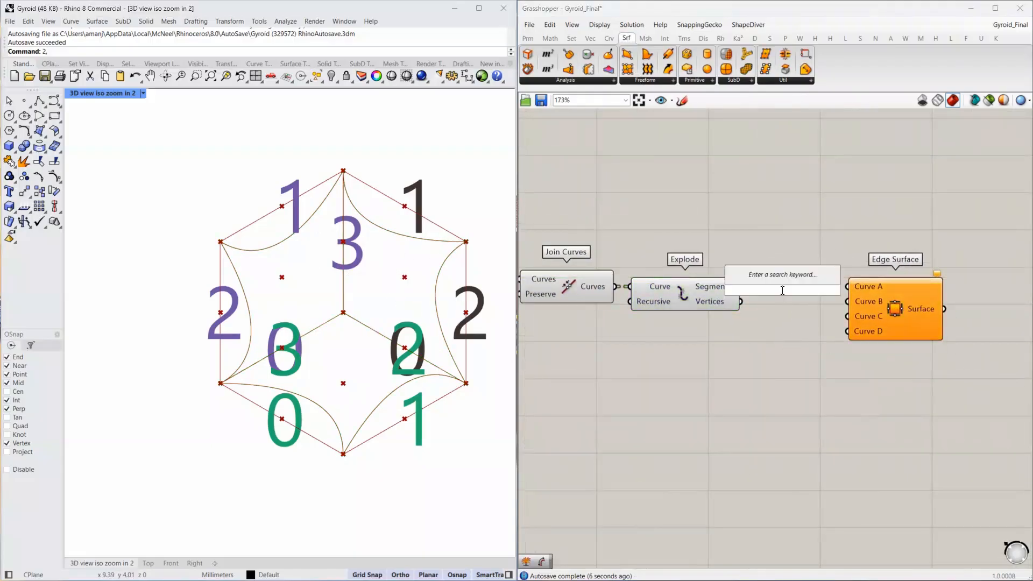
{"action": "type", "text": "list item"}
{"action": "key", "text": "Return"}
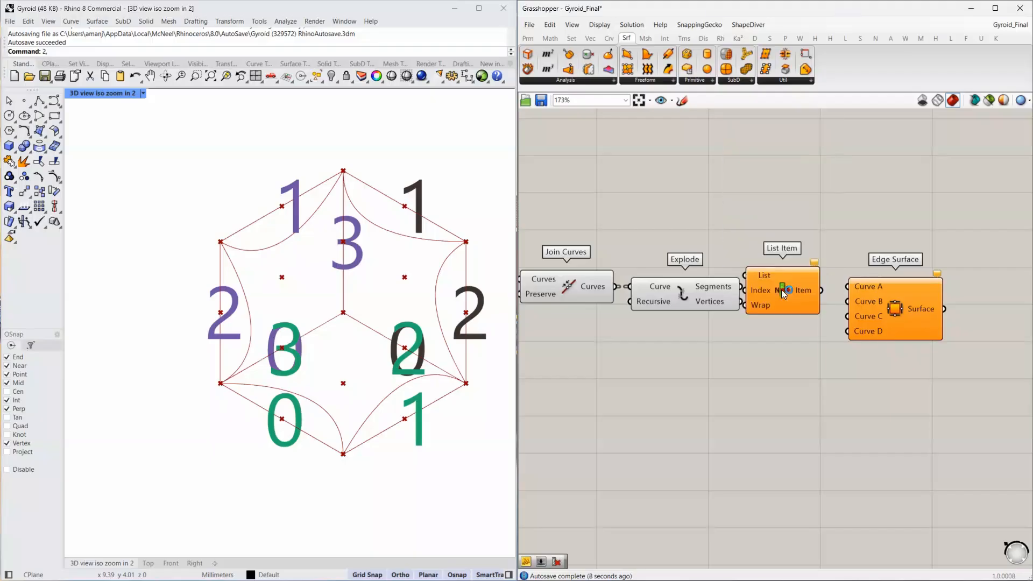
{"action": "mouse_move", "coordinate": [781, 289]}
{"action": "left_mouse_down"}
{"action": "mouse_move", "coordinate": [800, 302]}
{"action": "mouse_move", "coordinate": [764, 286]}
{"action": "left_mouse_up"}
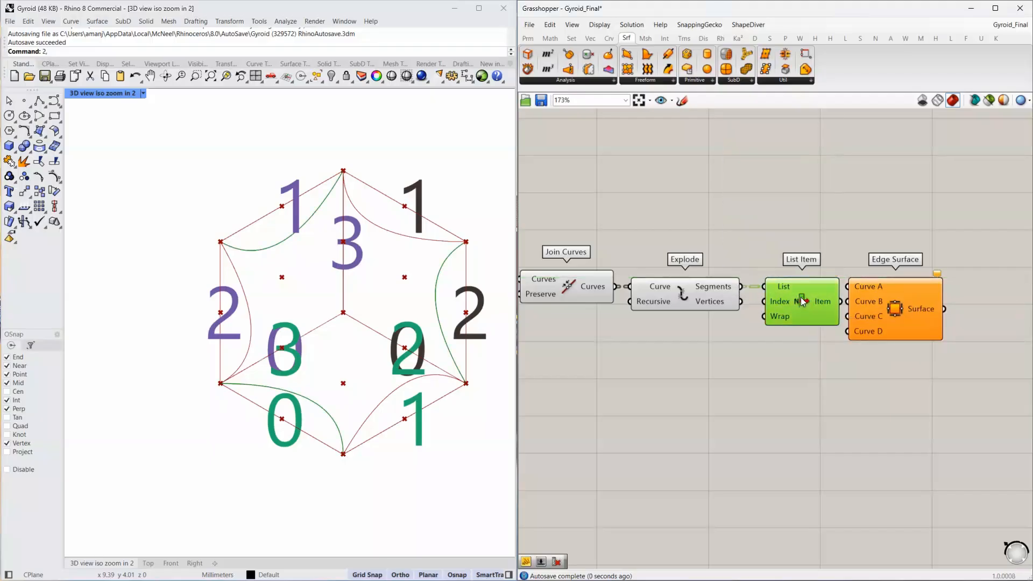
Add the +1, +2 and +3 outputs to the List Item component.
{"action": "left_click", "coordinate": [893, 311]}
{"action": "scroll", "coordinate": [822, 314], "scroll_direction": "up", "scroll_amount": 4}
{"action": "left_click", "coordinate": [796, 335]}
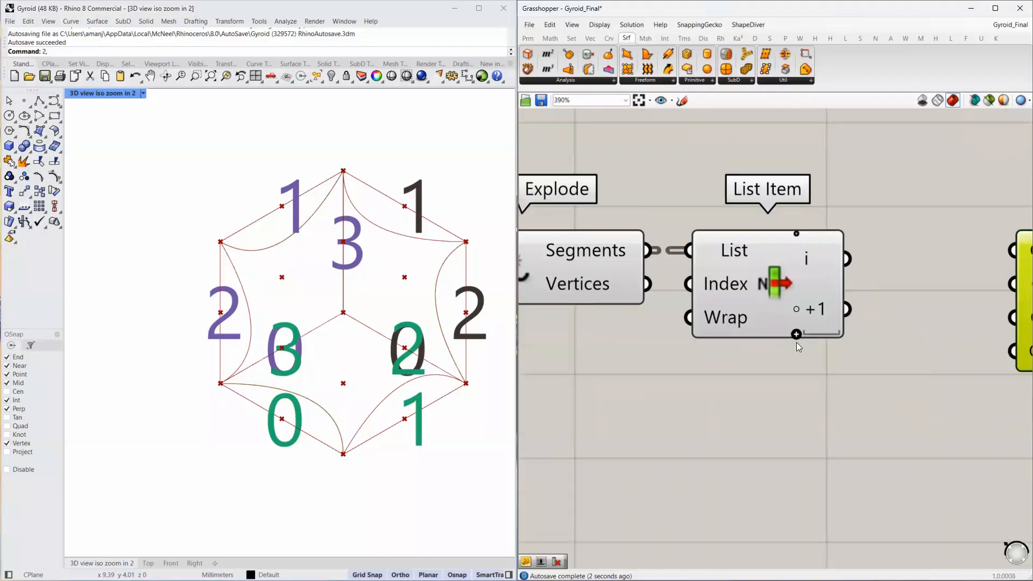
{"action": "left_click", "coordinate": [796, 342]}
{"action": "left_click", "coordinate": [797, 347]}
Connect List Item outputs i, +1, +2 and +3 to Edge Surface inputs Curve A, B, C and D, and align the component.
{"action": "scroll", "coordinate": [637, 304], "scroll_direction": "down", "scroll_amount": 3}
{"action": "left_click_drag", "start_coordinate": [747, 268], "coordinate": [834, 275]}
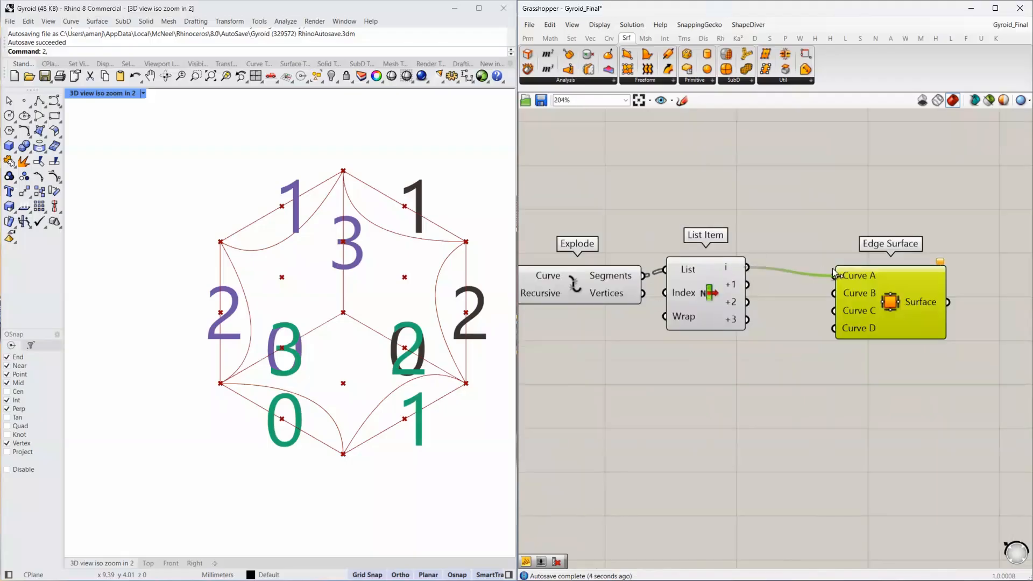
{"action": "left_click_drag", "start_coordinate": [747, 285], "coordinate": [834, 293]}
{"action": "left_click_drag", "start_coordinate": [747, 303], "coordinate": [833, 328]}
{"action": "left_click_drag", "start_coordinate": [892, 291], "coordinate": [879, 282]}
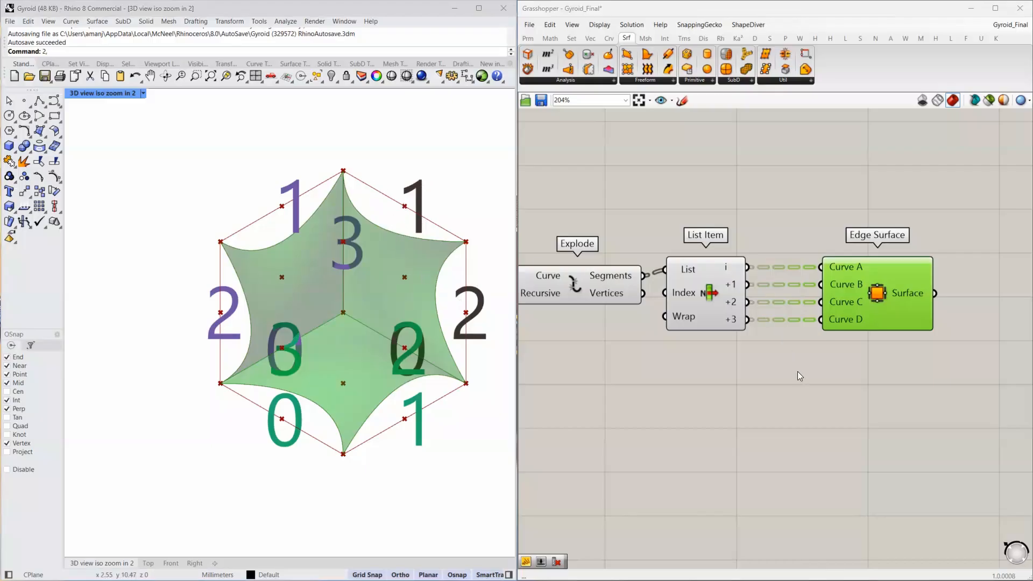
Add an Isotrim component and position it after Edge Surface.
{"action": "right_click_drag", "start_coordinate": [806, 352], "coordinate": [579, 367]}
{"action": "left_click", "coordinate": [685, 394]}
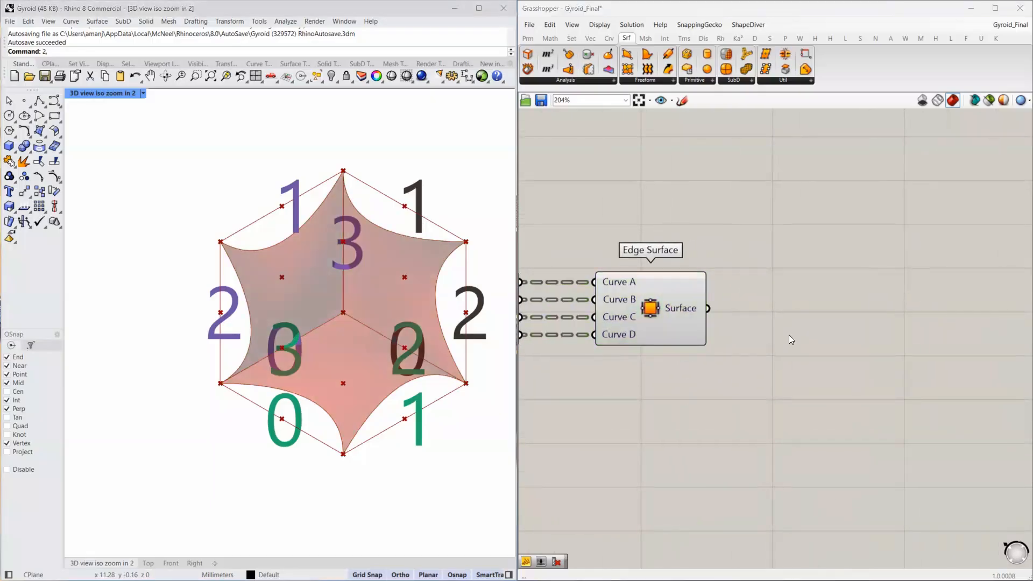
{"action": "double_click", "coordinate": [788, 335]}
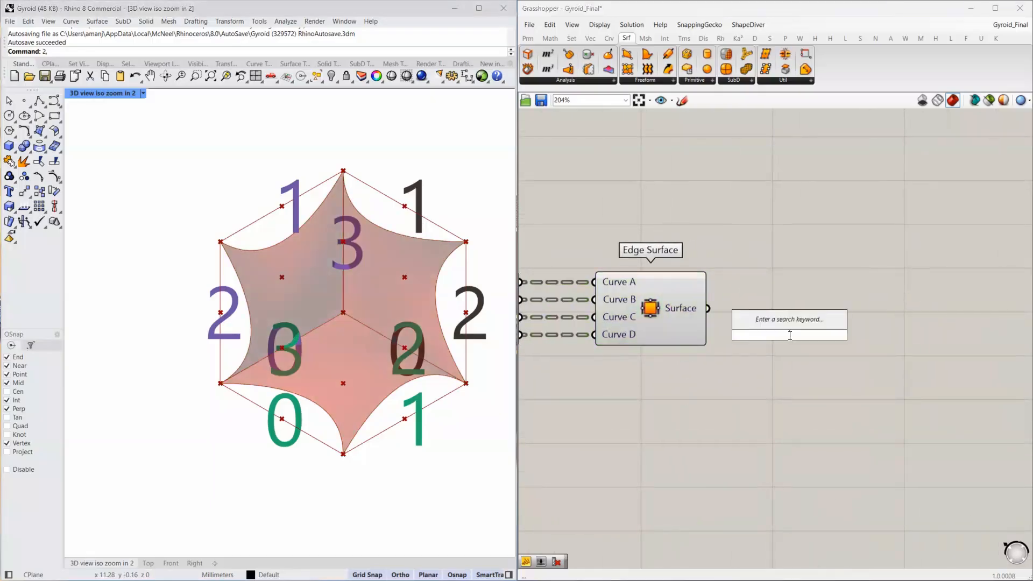
{"action": "type", "text": "isotrim"}
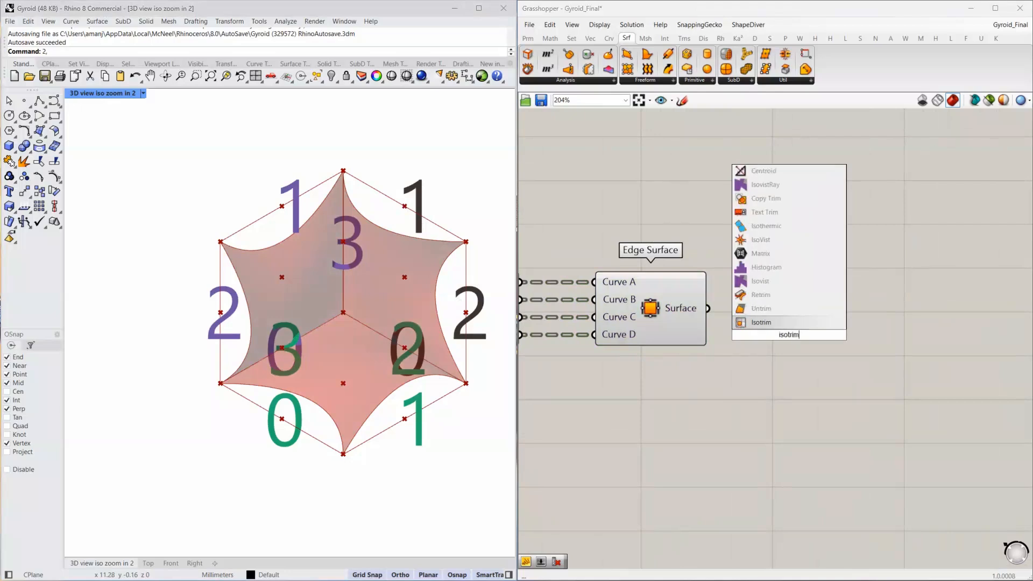
{"action": "key", "text": "Return"}
{"action": "left_click_drag", "start_coordinate": [790, 339], "coordinate": [904, 322]}
Add a Divide Domain² component below Edge Surface and Isotrim, and connect the Edge Surface output to its Domain input.
{"action": "double_click", "coordinate": [751, 379]}
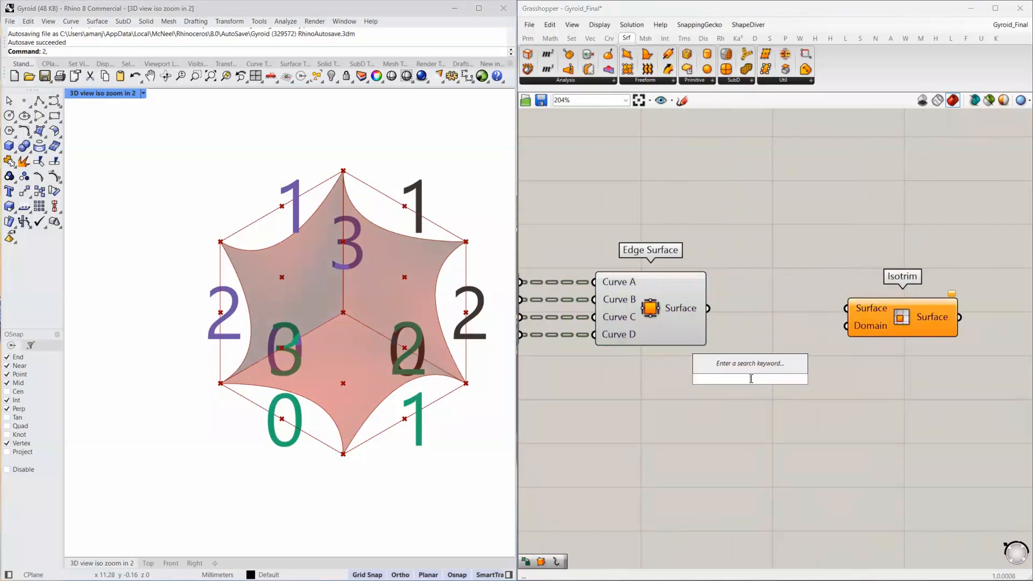
{"action": "type", "text": "divide"}
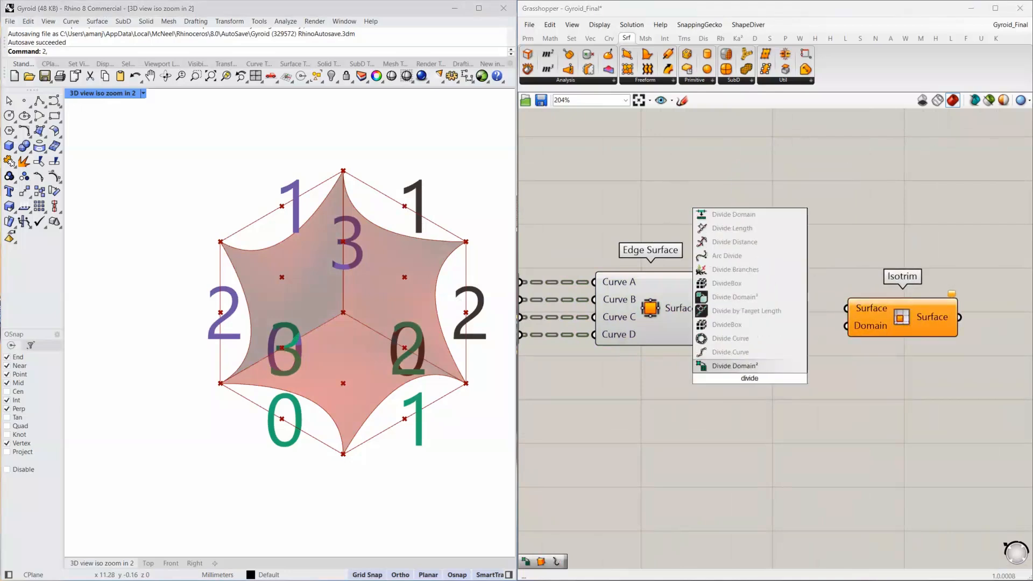
{"action": "key", "text": "Return"}
{"action": "left_click_drag", "start_coordinate": [750, 368], "coordinate": [793, 420]}
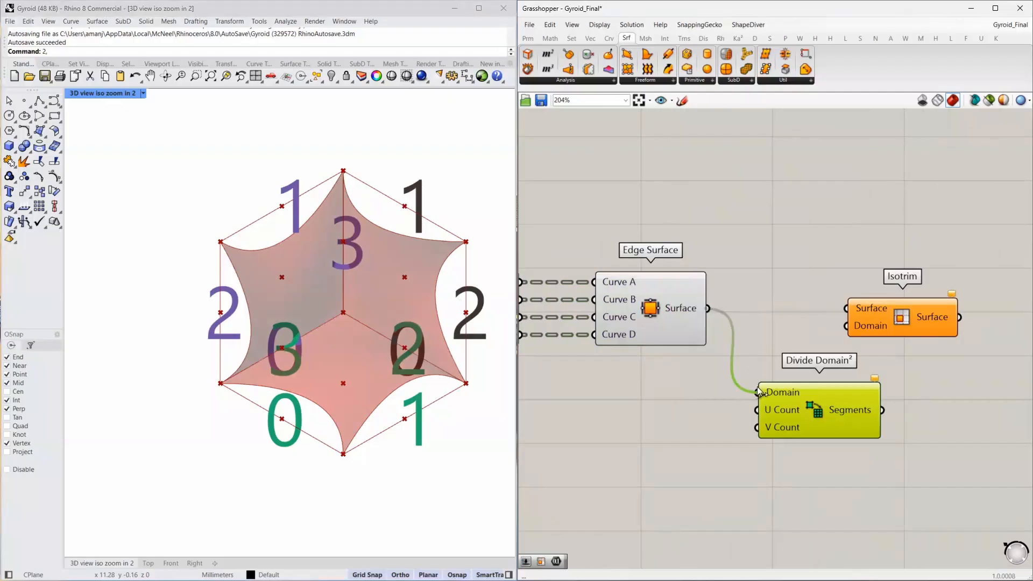
{"action": "left_click_drag", "start_coordinate": [757, 386], "coordinate": [758, 388]}
Connect the Edge Surface output to Isotrim's Surface input and the Divide Domain² Segments to its Domain input.
{"action": "left_click_drag", "start_coordinate": [870, 325], "coordinate": [956, 311]}
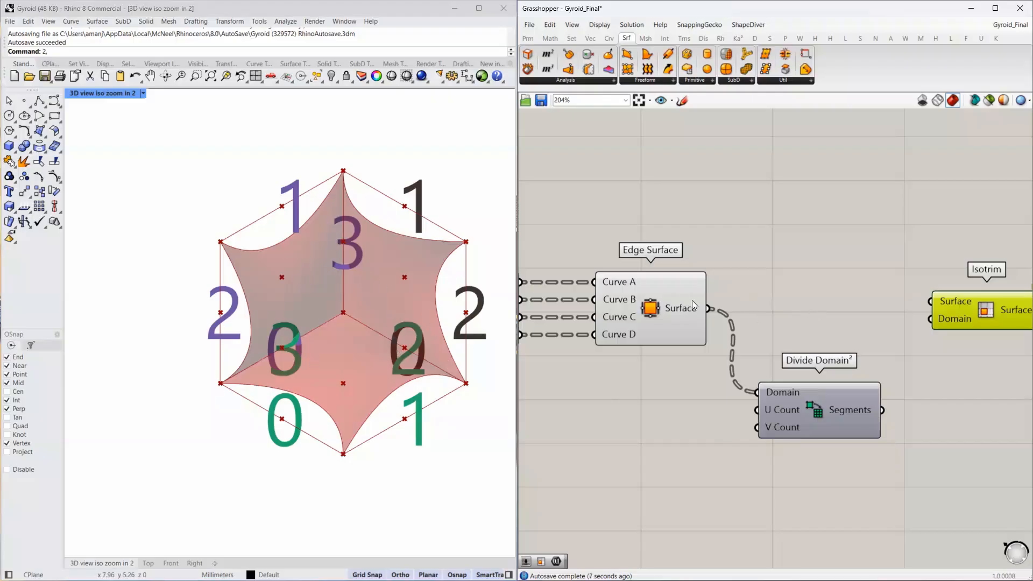
{"action": "left_click_drag", "start_coordinate": [709, 308], "coordinate": [961, 316]}
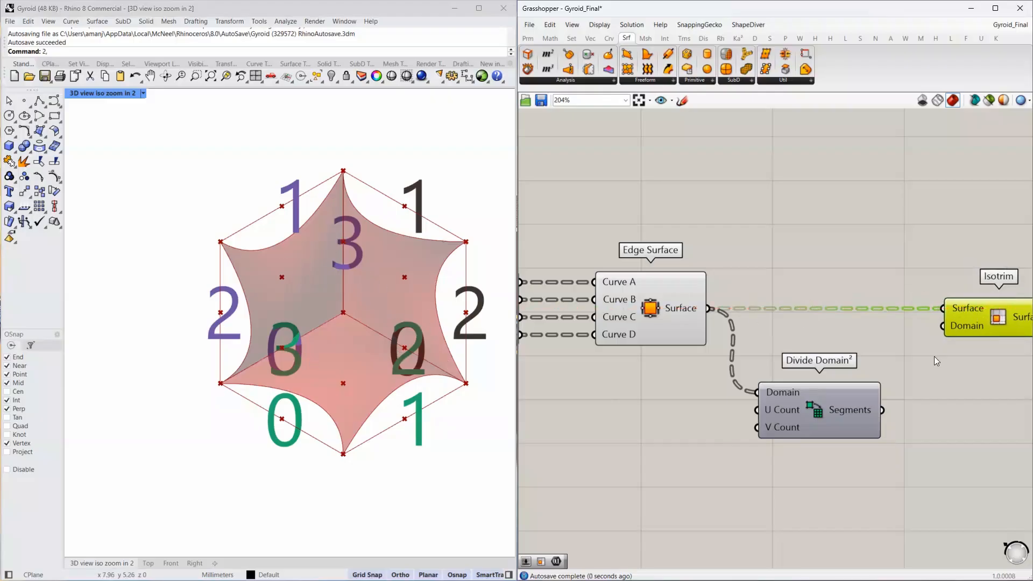
{"action": "left_click_drag", "start_coordinate": [883, 412], "coordinate": [943, 333]}
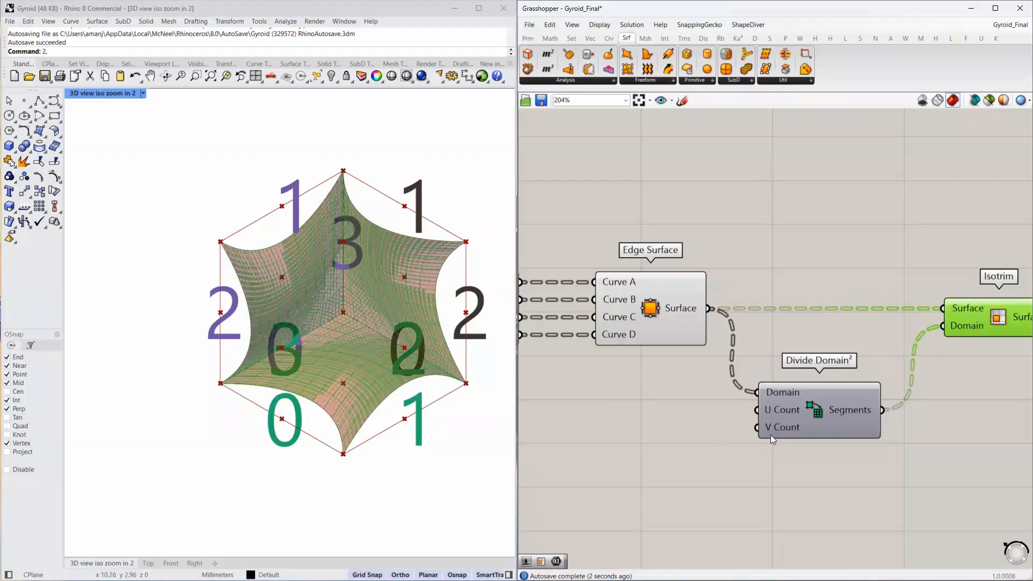
Add a Number parameter beside the Gyroid Smoother slider, connect the slider to it, and delete the stray slider copy.
{"action": "mouse_move", "coordinate": [770, 434]}
{"action": "scroll", "coordinate": [841, 392], "scroll_direction": "down", "scroll_amount": 11}
{"action": "scroll", "coordinate": [652, 371], "scroll_direction": "up", "scroll_amount": 4}
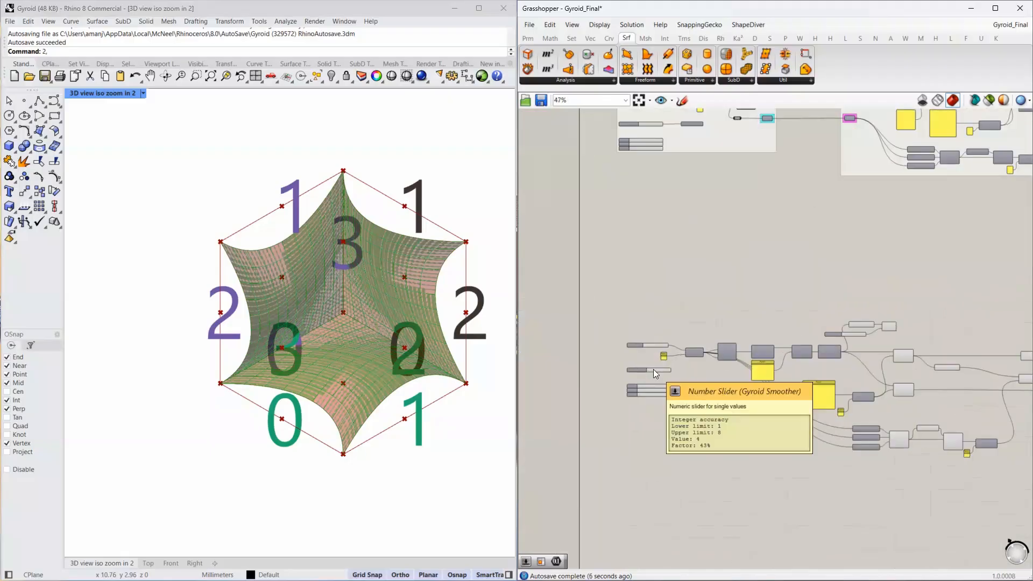
{"action": "scroll", "coordinate": [673, 372], "scroll_direction": "up", "scroll_amount": 6}
{"action": "left_click", "coordinate": [602, 354]}
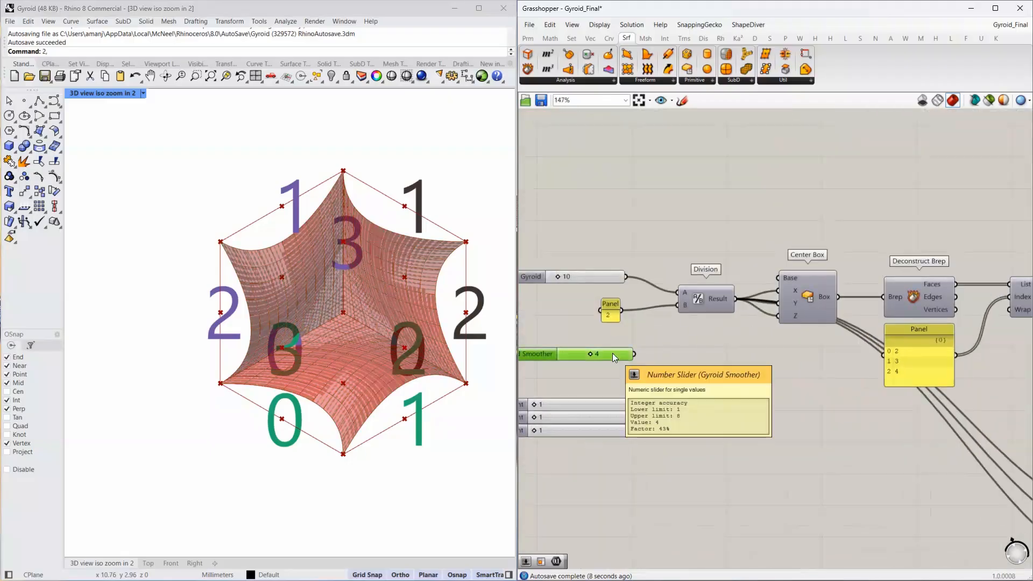
{"action": "left_click_drag", "start_coordinate": [612, 353], "coordinate": [737, 374], "text": "alt"}
{"action": "double_click", "coordinate": [685, 352]}
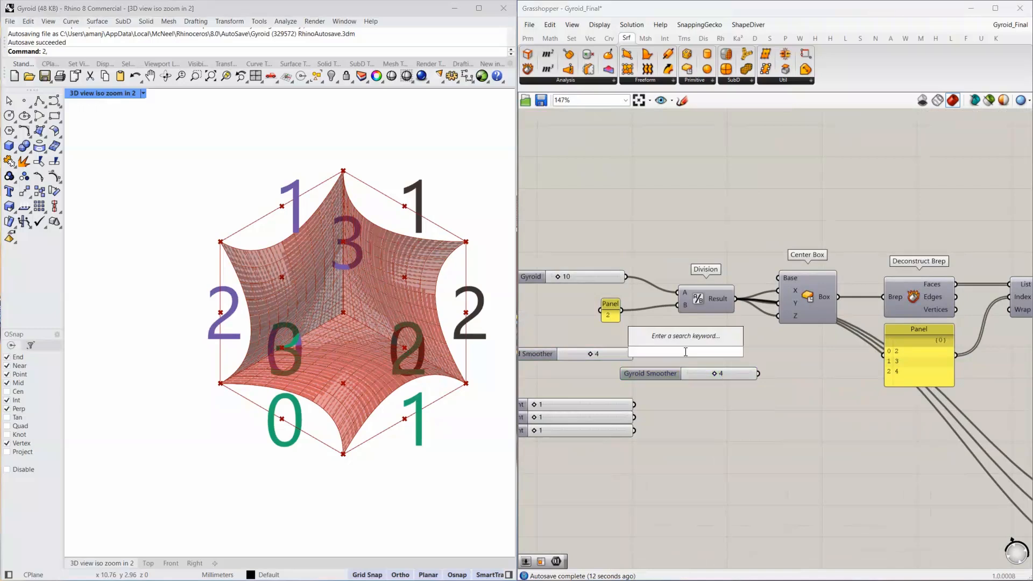
{"action": "type", "text": "number"}
{"action": "key", "text": "Return"}
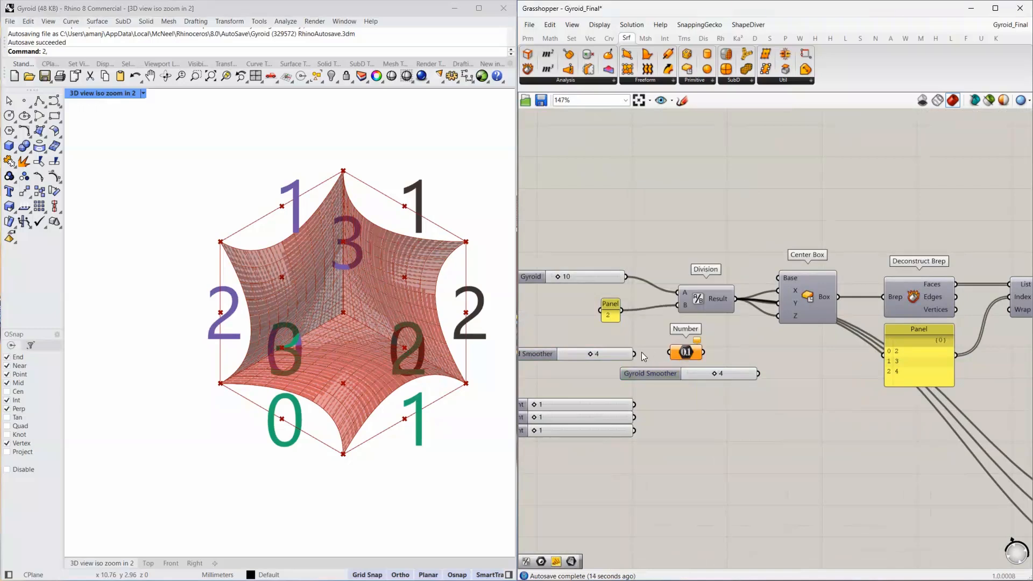
{"action": "left_click_drag", "start_coordinate": [634, 354], "coordinate": [695, 357]}
{"action": "left_click", "coordinate": [687, 373]}
{"action": "key", "text": "Delete"}
Move the Number parameter along the definition to sit just before the Divide Domain² component.
{"action": "right_click_drag", "start_coordinate": [695, 358], "coordinate": [513, 326]}
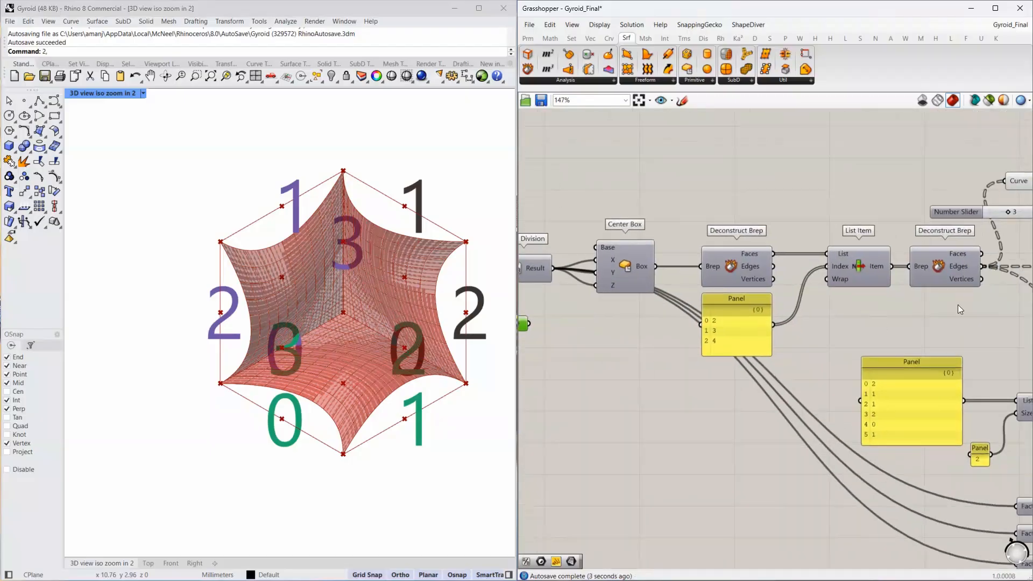
{"action": "right_click_drag", "start_coordinate": [605, 317], "coordinate": [674, 276]}
{"action": "left_click_drag", "start_coordinate": [637, 276], "coordinate": [883, 420]}
{"action": "right_click_drag", "start_coordinate": [882, 419], "coordinate": [597, 347]}
{"action": "scroll", "coordinate": [598, 348], "scroll_direction": "down", "scroll_amount": 3}
{"action": "left_click_drag", "start_coordinate": [599, 348], "coordinate": [953, 454]}
{"action": "right_click_drag", "start_coordinate": [957, 455], "coordinate": [566, 382]}
{"action": "scroll", "coordinate": [566, 381], "scroll_direction": "down", "scroll_amount": 1}
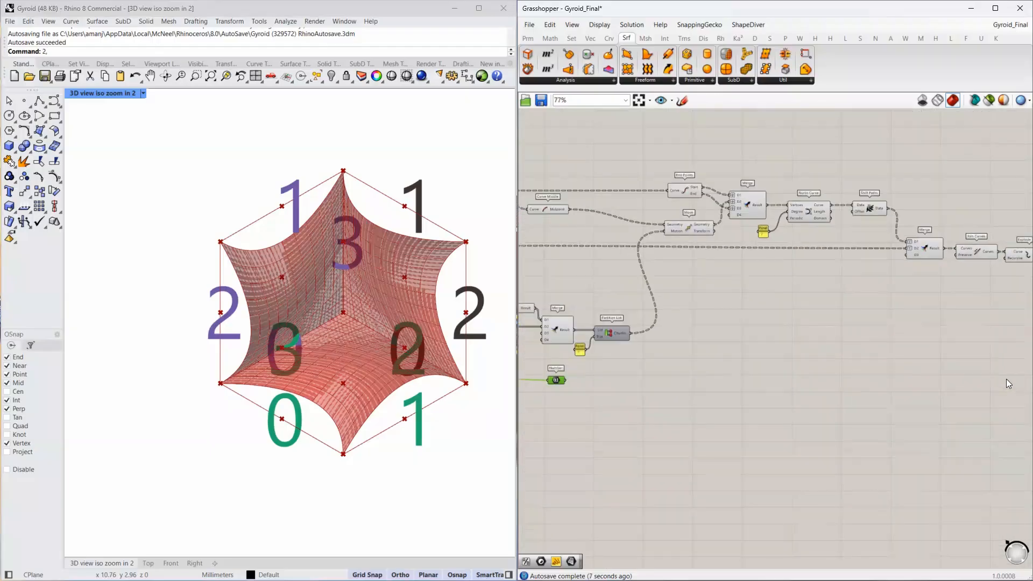
{"action": "left_click_drag", "start_coordinate": [548, 378], "coordinate": [786, 300]}
{"action": "scroll", "coordinate": [787, 300], "scroll_direction": "up", "scroll_amount": 2}
{"action": "scroll", "coordinate": [820, 300], "scroll_direction": "up", "scroll_amount": 6}
Rename the Number parameter as Gyroid Smoothness and connect it to the U Count and V Count of Divide Domain².
{"action": "right_click", "coordinate": [702, 309]}
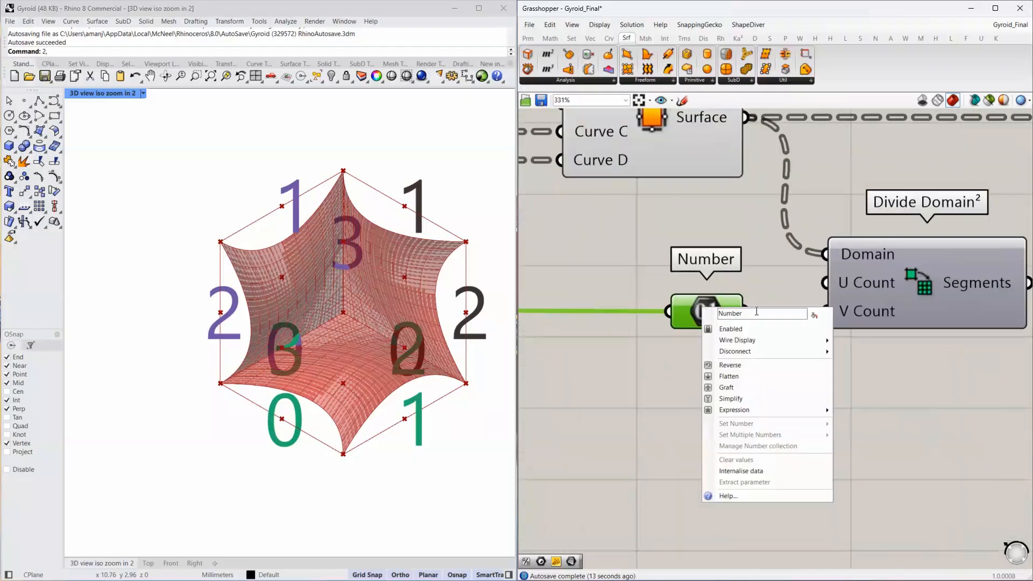
{"action": "type", "text": "Gyroid Smoothness"}
{"action": "key", "text": "Return"}
{"action": "left_click_drag", "start_coordinate": [708, 304], "coordinate": [826, 311]}
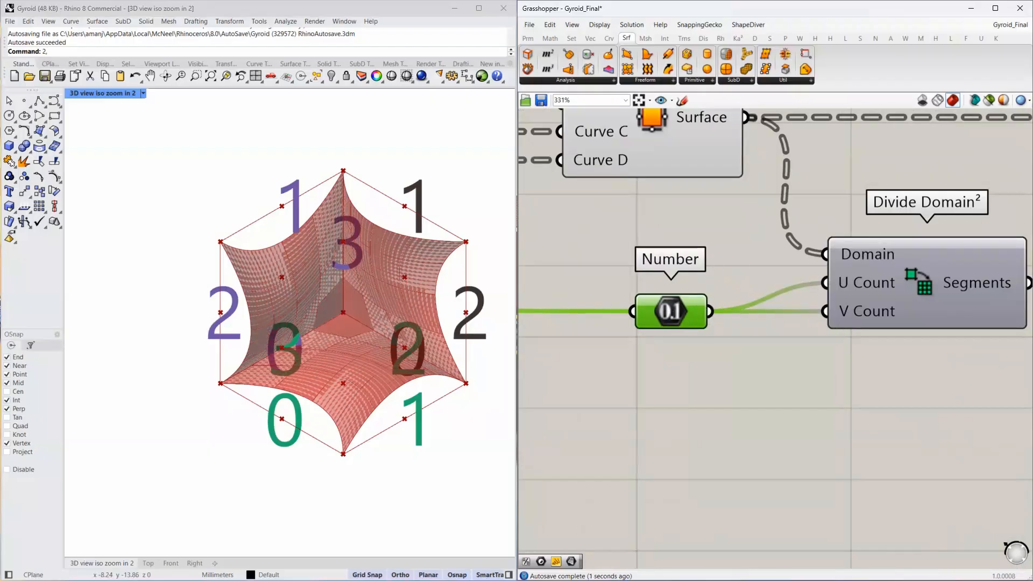
Turn off the preview of the Edge Surface component.
{"action": "scroll", "coordinate": [854, 377], "scroll_direction": "down", "scroll_amount": 3}
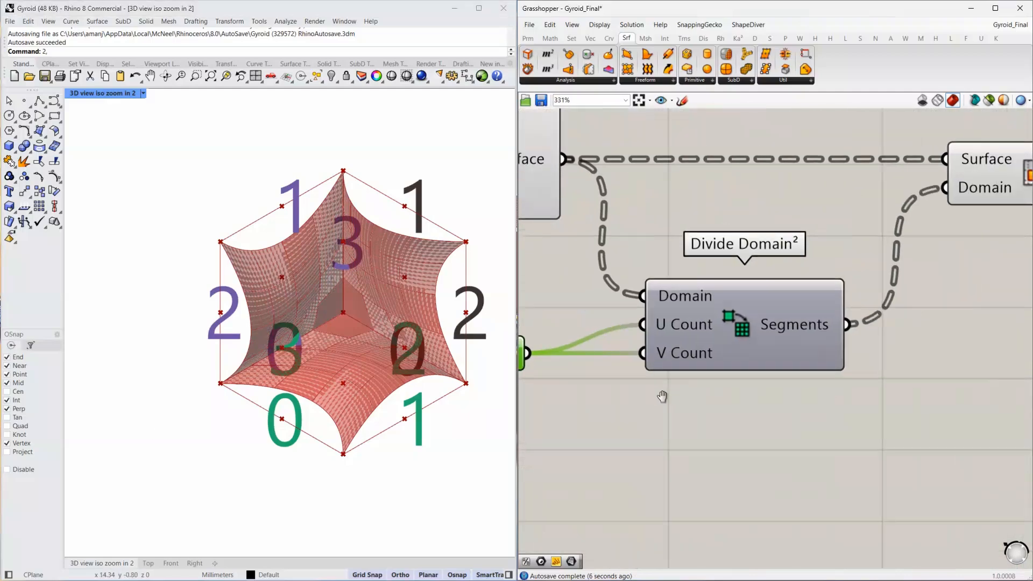
{"action": "left_click", "coordinate": [892, 251]}
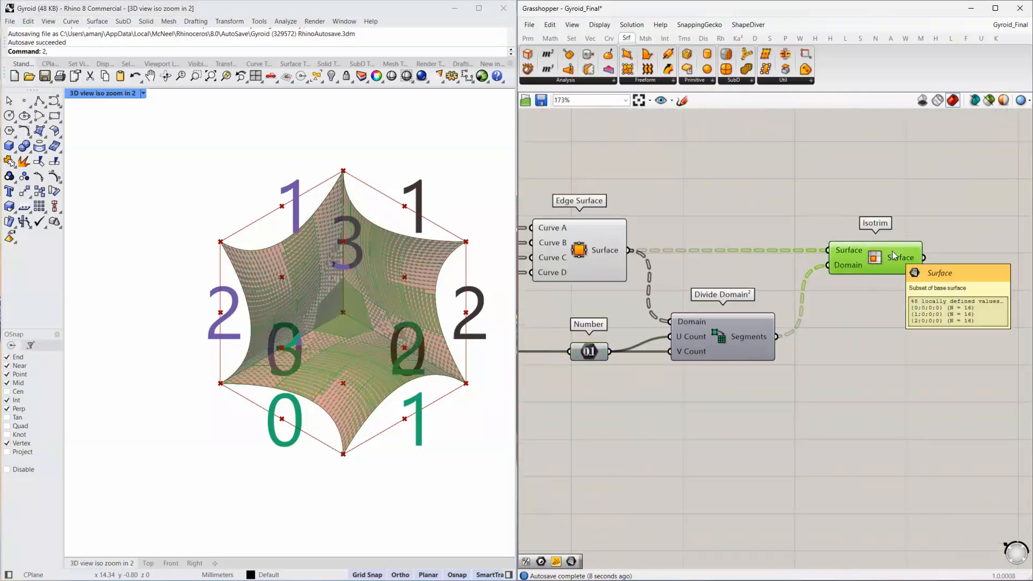
{"action": "right_click_drag", "start_coordinate": [602, 281], "coordinate": [719, 276]}
{"action": "left_click", "coordinate": [703, 263]}
{"action": "middle_click", "coordinate": [703, 263]}
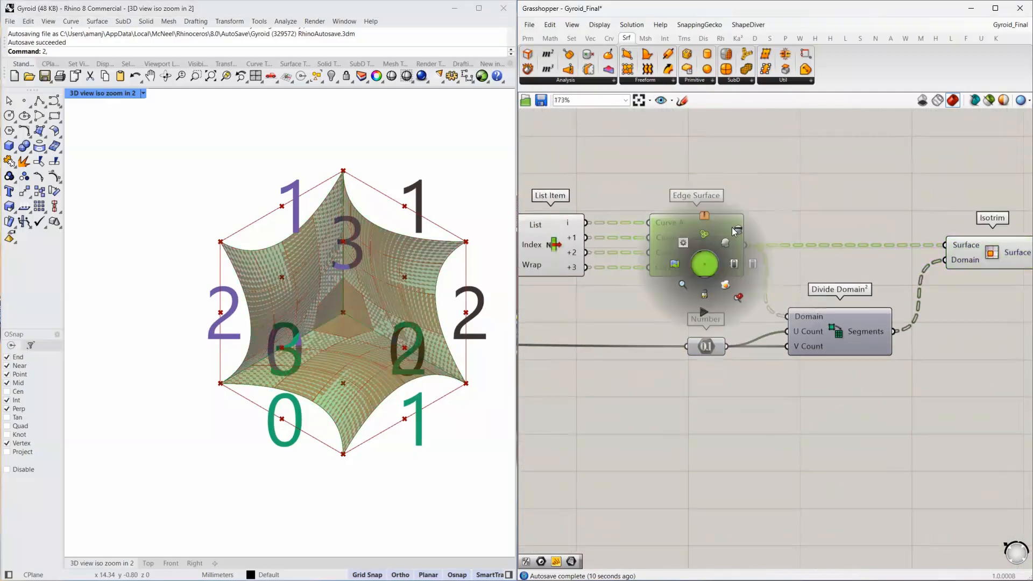
{"action": "left_click", "coordinate": [736, 231]}
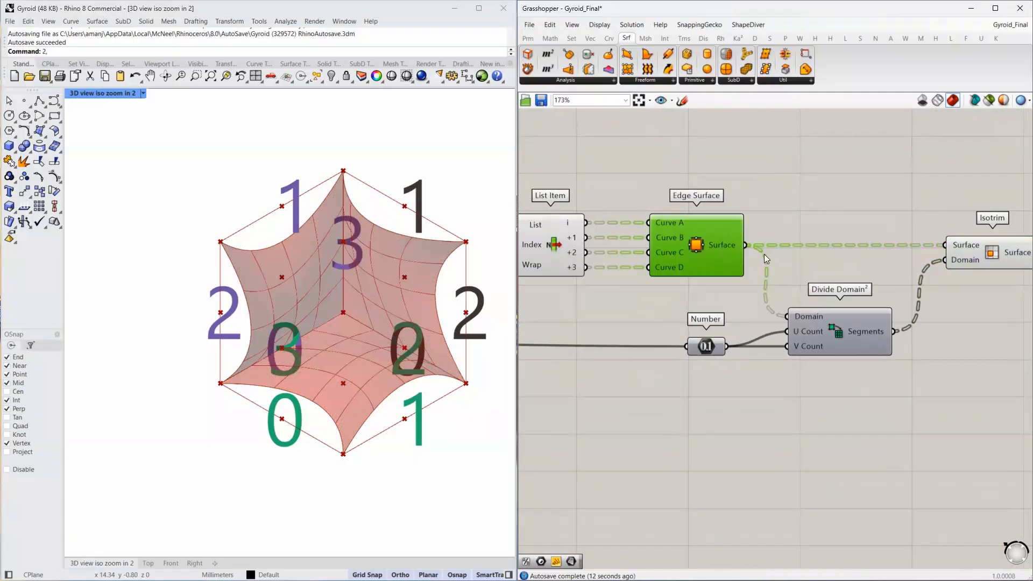
Turn off the preview of the remaining components upstream of Edge Surface, leaving the Isotrim preview on.
{"action": "scroll", "coordinate": [764, 254], "scroll_direction": "down", "scroll_amount": 5}
{"action": "right_click_drag", "start_coordinate": [689, 249], "coordinate": [875, 194]}
{"action": "left_click_drag", "start_coordinate": [893, 163], "coordinate": [551, 298]}
{"action": "middle_click", "coordinate": [657, 309]}
{"action": "left_click", "coordinate": [689, 277]}
{"action": "right_click_drag", "start_coordinate": [609, 313], "coordinate": [902, 329]}
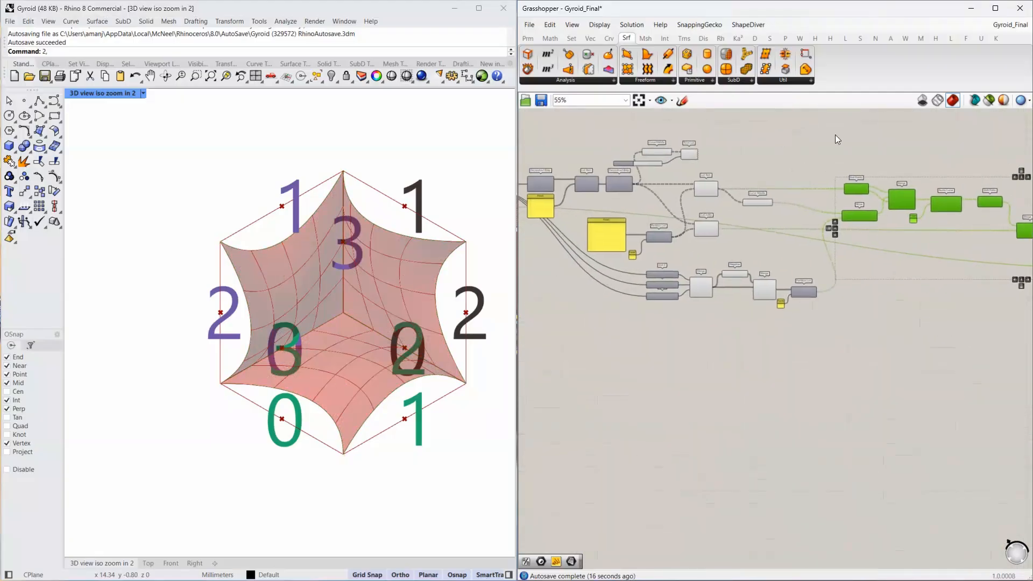
{"action": "left_click_drag", "start_coordinate": [835, 134], "coordinate": [584, 303]}
{"action": "middle_click", "coordinate": [760, 356]}
{"action": "left_click", "coordinate": [800, 323]}
{"action": "right_click_drag", "start_coordinate": [1007, 327], "coordinate": [670, 333]}
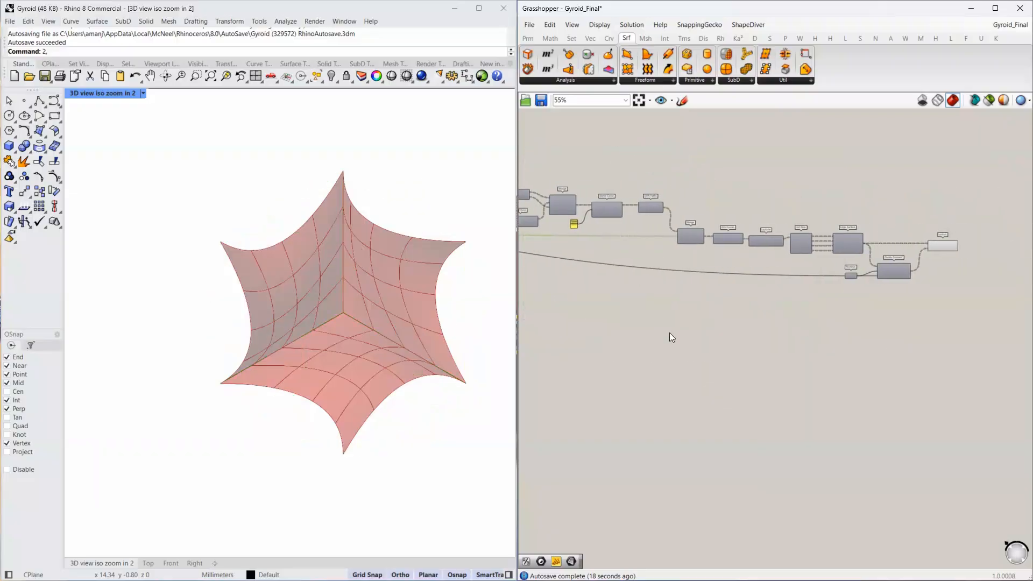
{"action": "scroll", "coordinate": [717, 314], "scroll_direction": "up", "scroll_amount": 7}
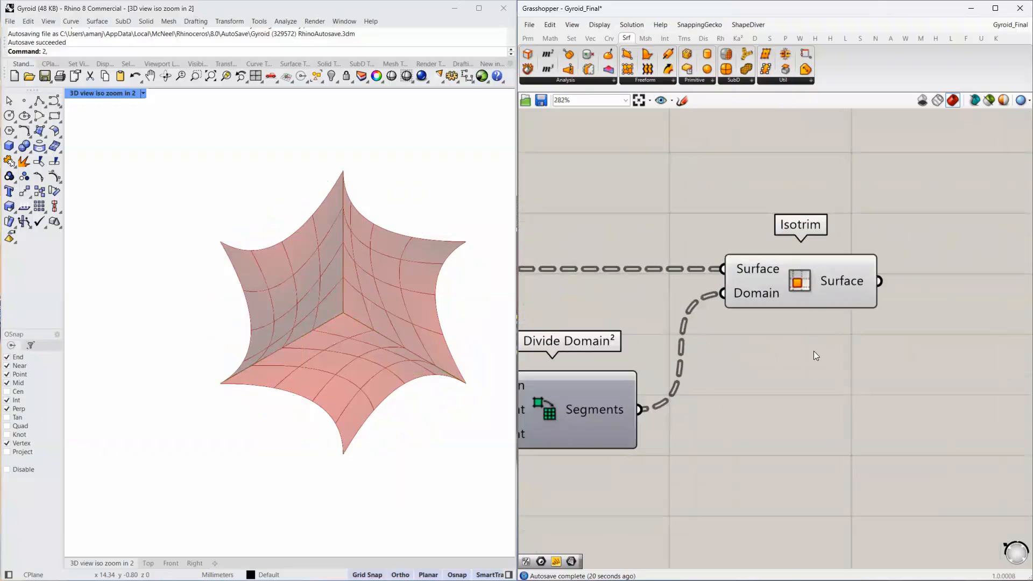
{"action": "right_click_drag", "start_coordinate": [622, 373], "coordinate": [699, 362]}
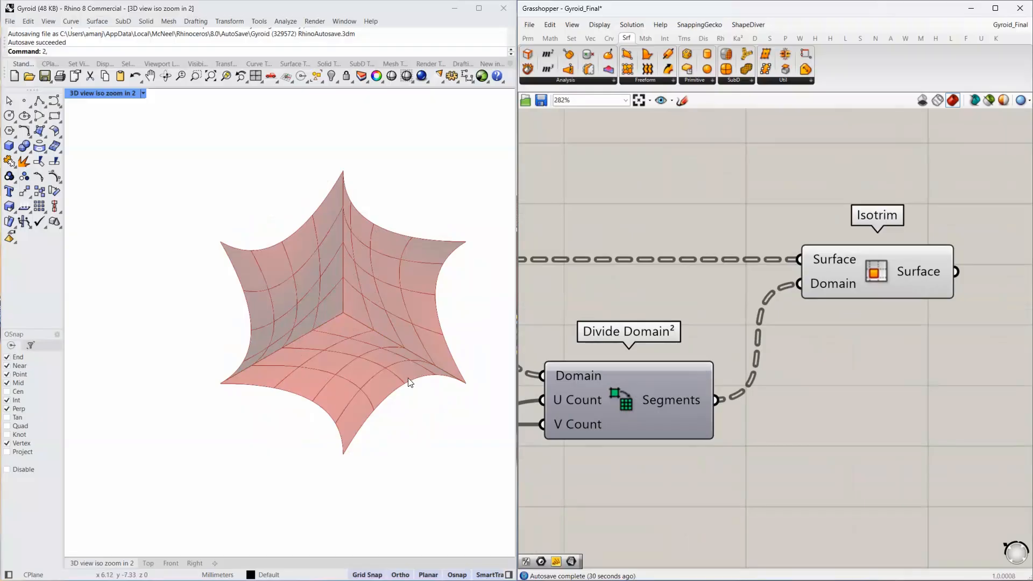
{"action": "right_click_drag", "start_coordinate": [672, 364], "coordinate": [955, 333]}
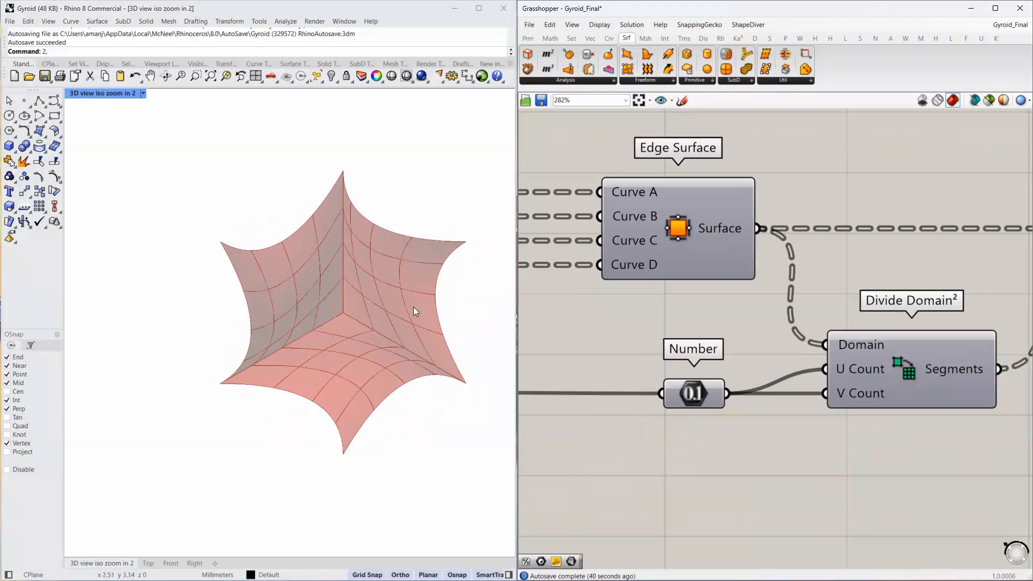
{"action": "right_click_drag", "start_coordinate": [982, 288], "coordinate": [638, 340]}
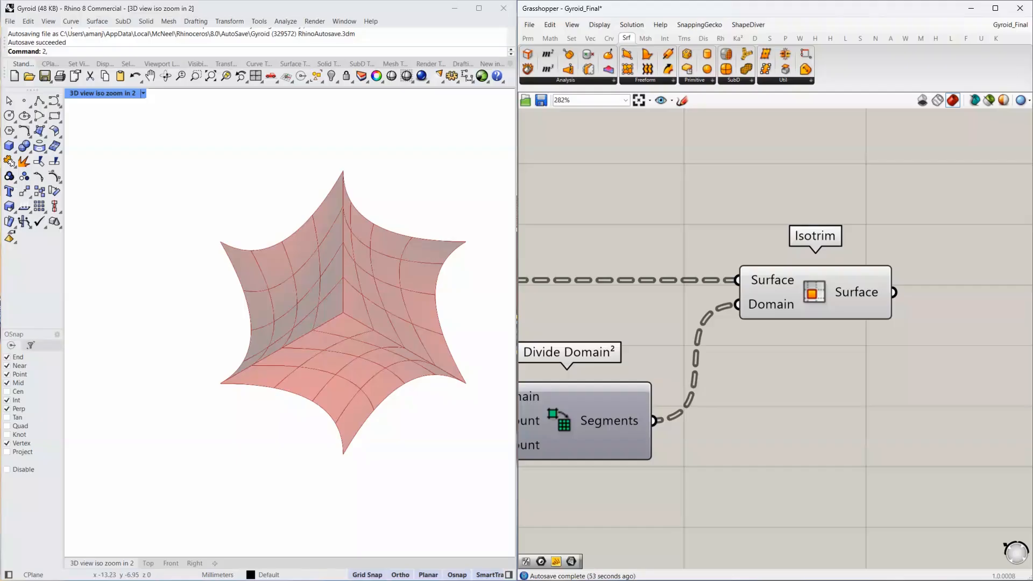
{"action": "right_click_drag", "start_coordinate": [567, 365], "coordinate": [967, 297]}
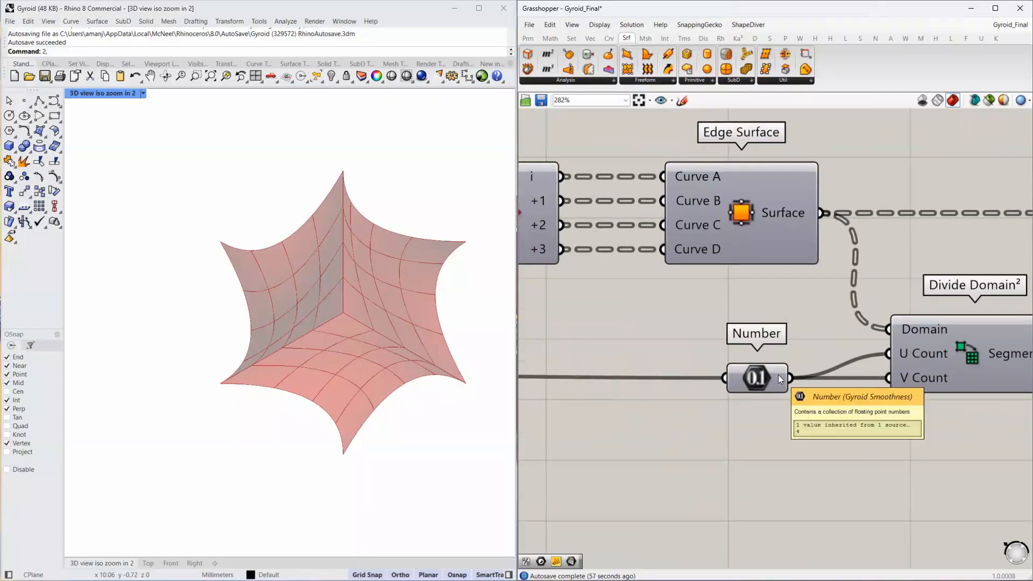
Try the Gyroid Smoother slider at 8 and return it to 4.
{"action": "scroll", "coordinate": [857, 364], "scroll_direction": "down", "scroll_amount": 5}
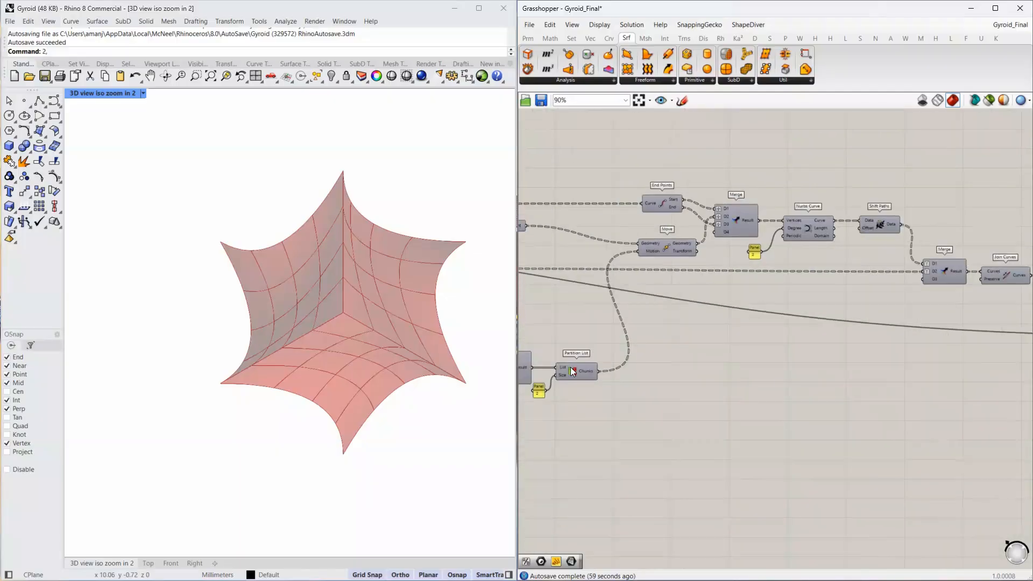
{"action": "right_click_drag", "start_coordinate": [571, 371], "coordinate": [1030, 371]}
{"action": "right_click_drag", "start_coordinate": [582, 311], "coordinate": [918, 346]}
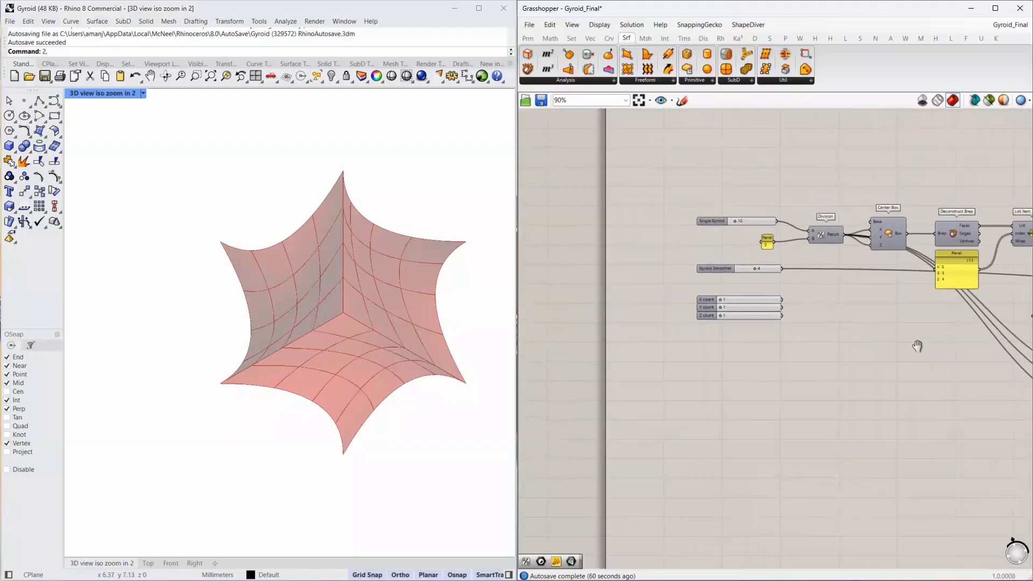
{"action": "scroll", "coordinate": [759, 269], "scroll_direction": "up", "scroll_amount": 5}
{"action": "left_click_drag", "start_coordinate": [732, 271], "coordinate": [836, 271]}
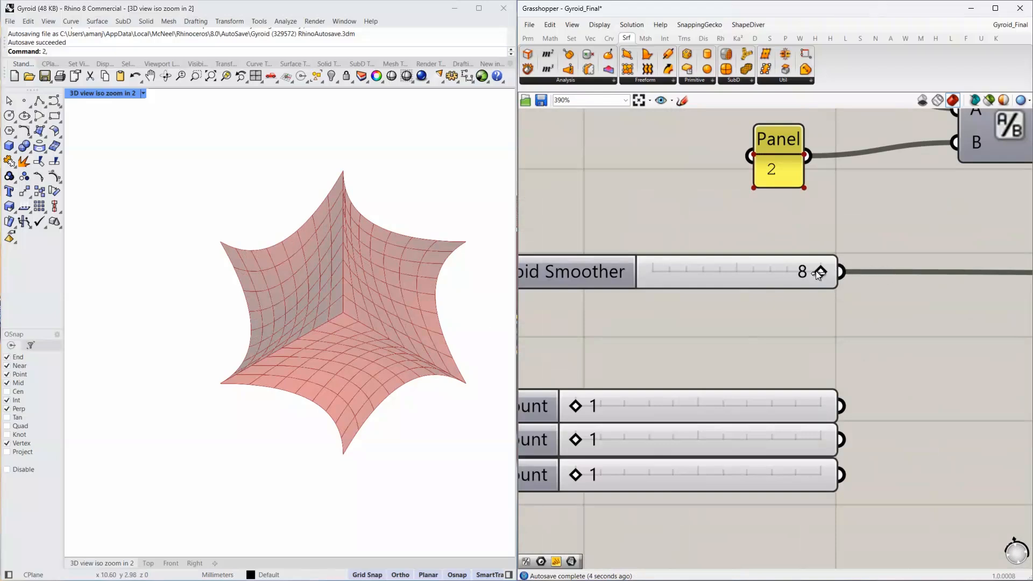
{"action": "left_click_drag", "start_coordinate": [817, 273], "coordinate": [724, 272]}
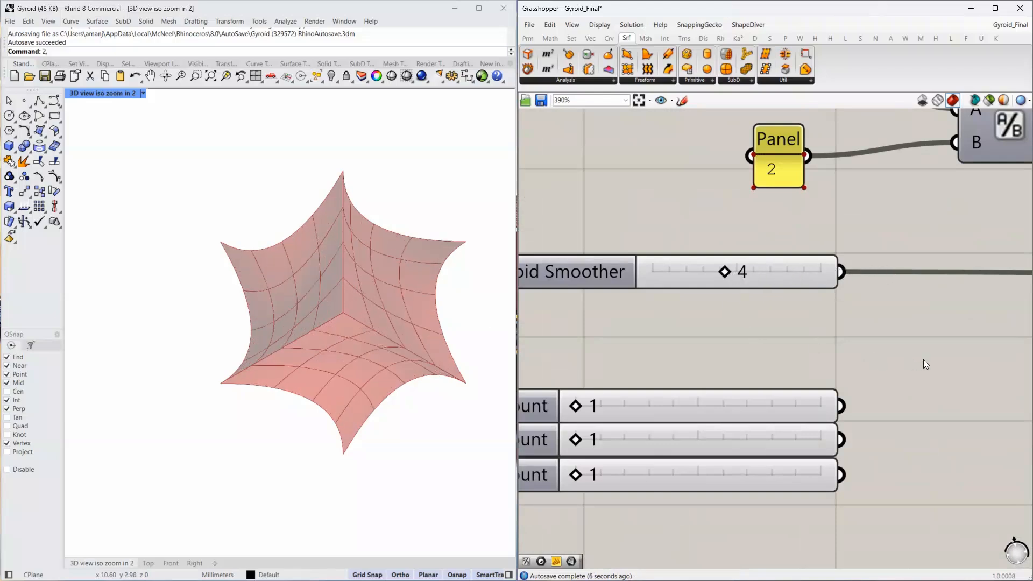
Add a Simple Mesh component after Isotrim, connect the Isotrim Surface output to its Brep input, and align it.
{"action": "right_click_drag", "start_coordinate": [957, 352], "coordinate": [588, 324]}
{"action": "scroll", "coordinate": [589, 324], "scroll_direction": "down", "scroll_amount": 5}
{"action": "right_click_drag", "start_coordinate": [910, 350], "coordinate": [656, 323]}
{"action": "right_click_drag", "start_coordinate": [941, 325], "coordinate": [579, 313]}
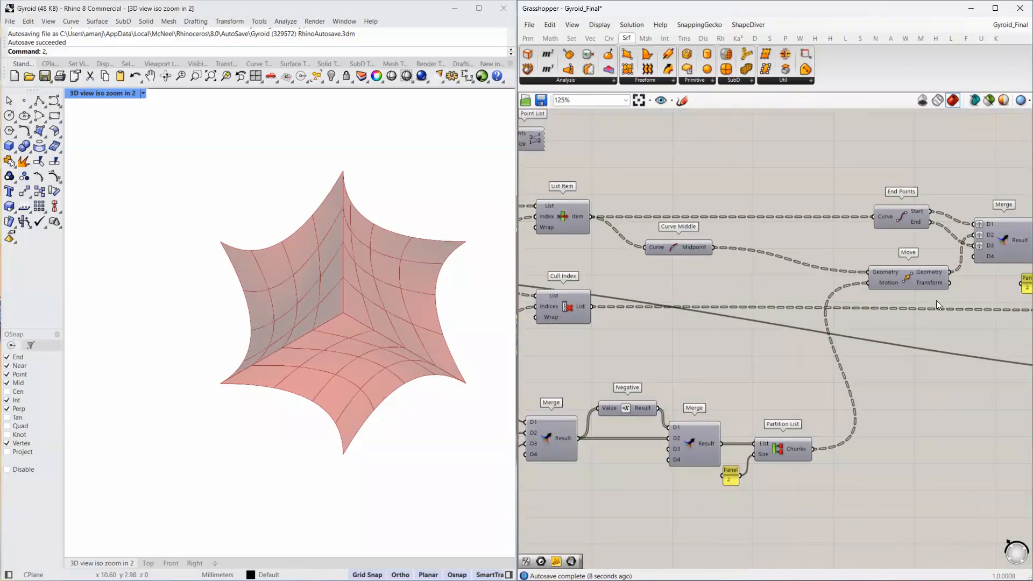
{"action": "right_click_drag", "start_coordinate": [936, 301], "coordinate": [533, 306]}
{"action": "right_click_drag", "start_coordinate": [984, 326], "coordinate": [546, 294]}
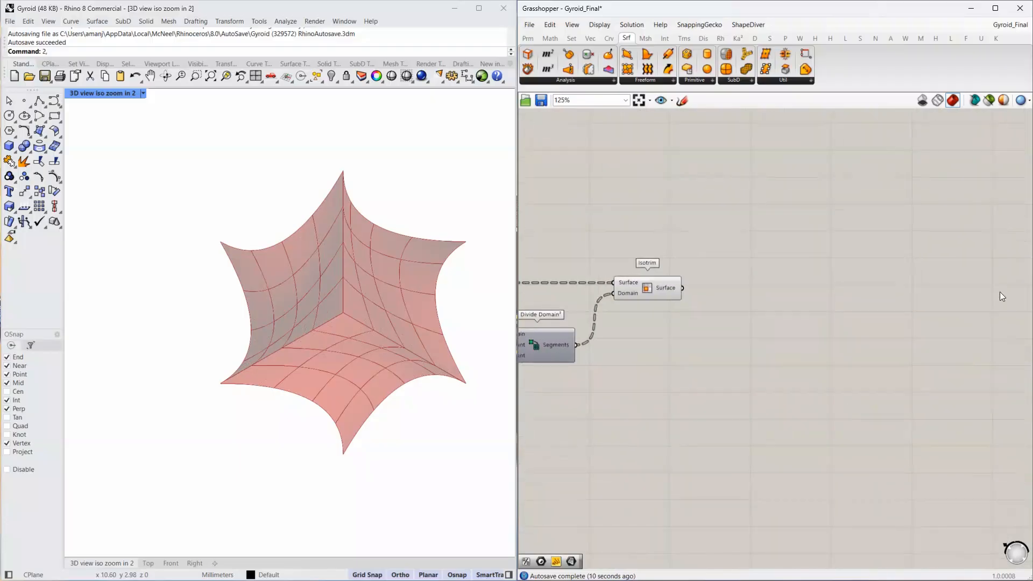
{"action": "left_click", "coordinate": [672, 289]}
{"action": "scroll", "coordinate": [685, 306], "scroll_direction": "up", "scroll_amount": 3}
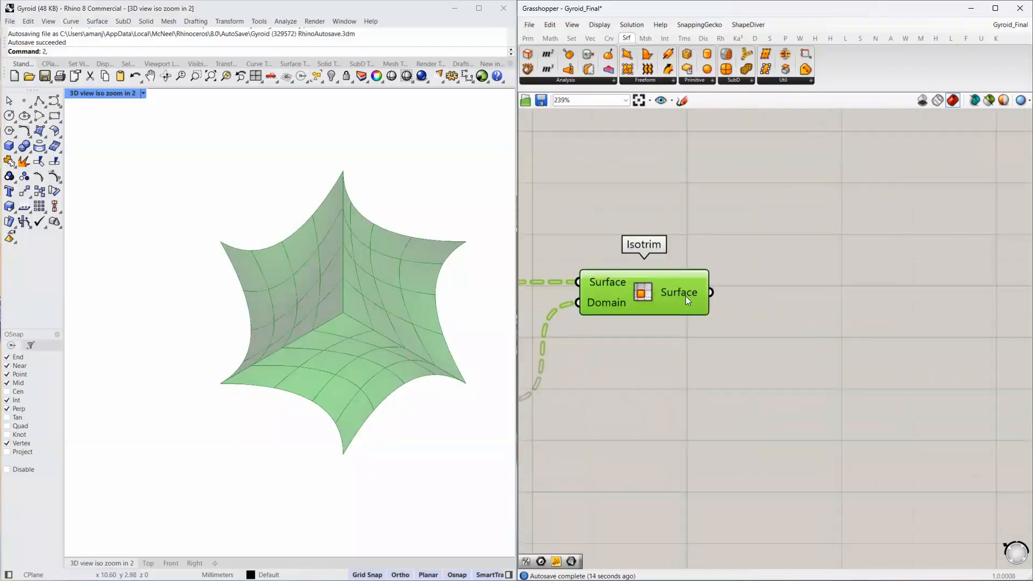
{"action": "double_click", "coordinate": [767, 293]}
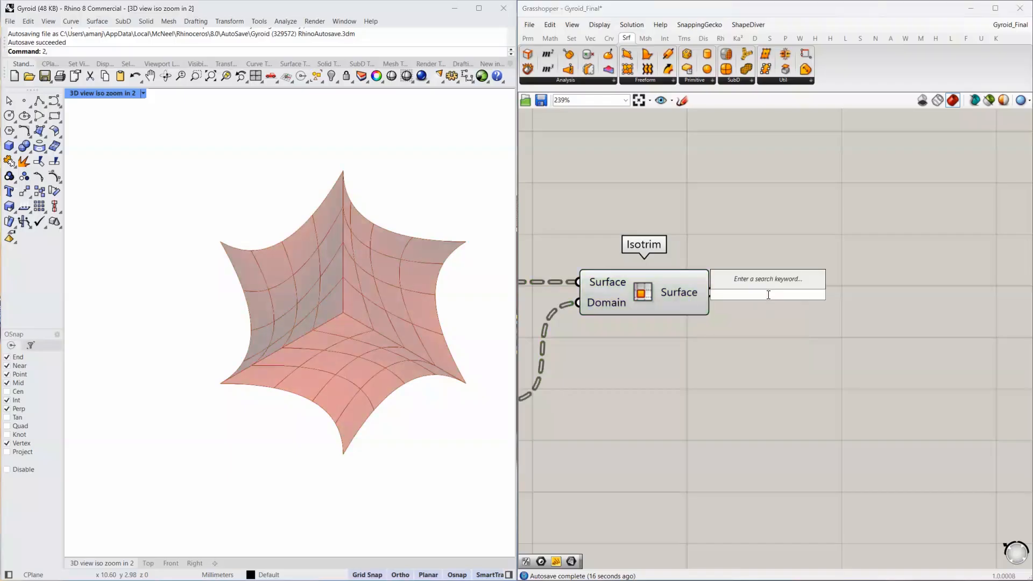
{"action": "type", "text": "simpl"}
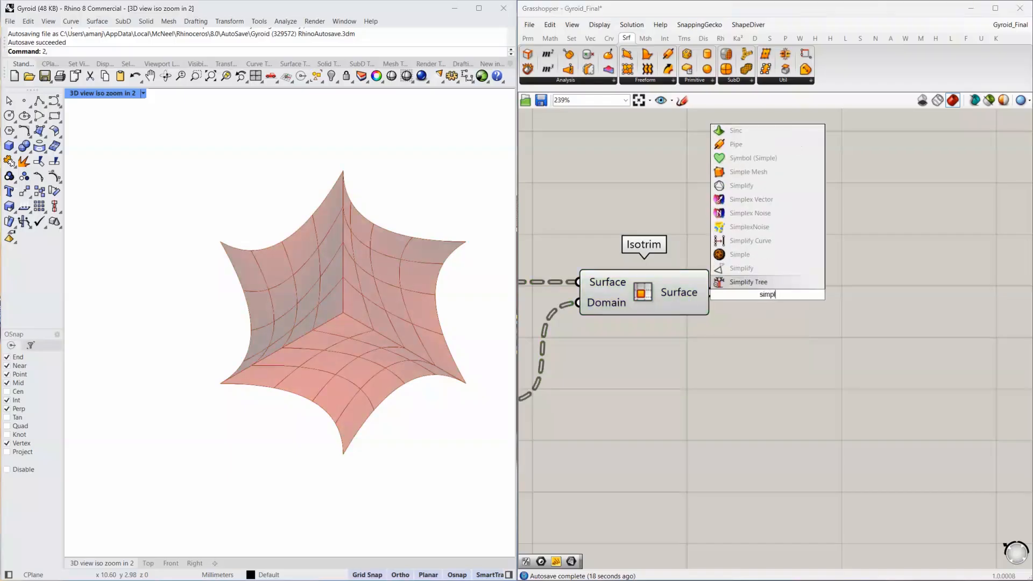
{"action": "left_click", "coordinate": [764, 171]}
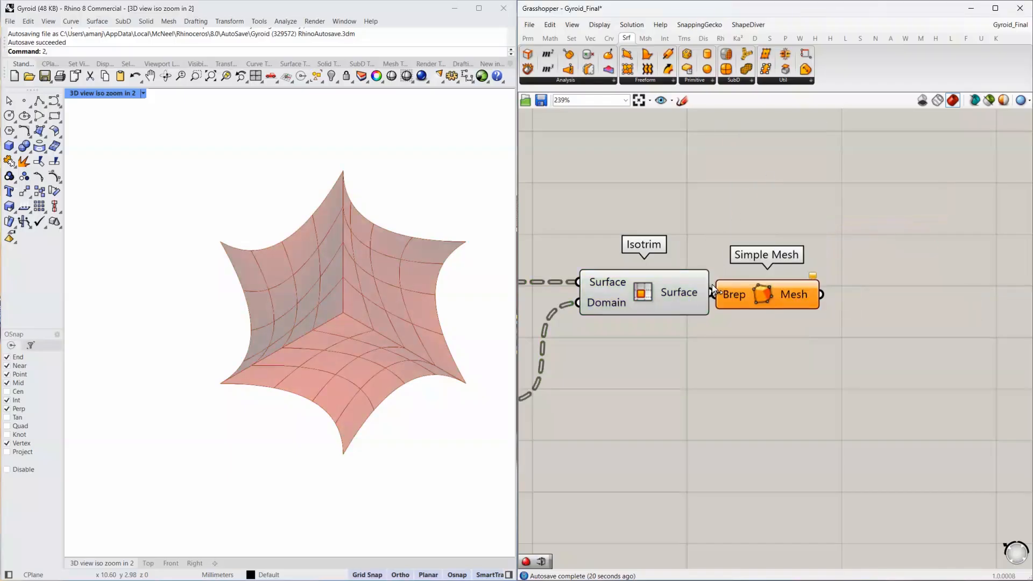
{"action": "left_click_drag", "start_coordinate": [712, 286], "coordinate": [767, 294]}
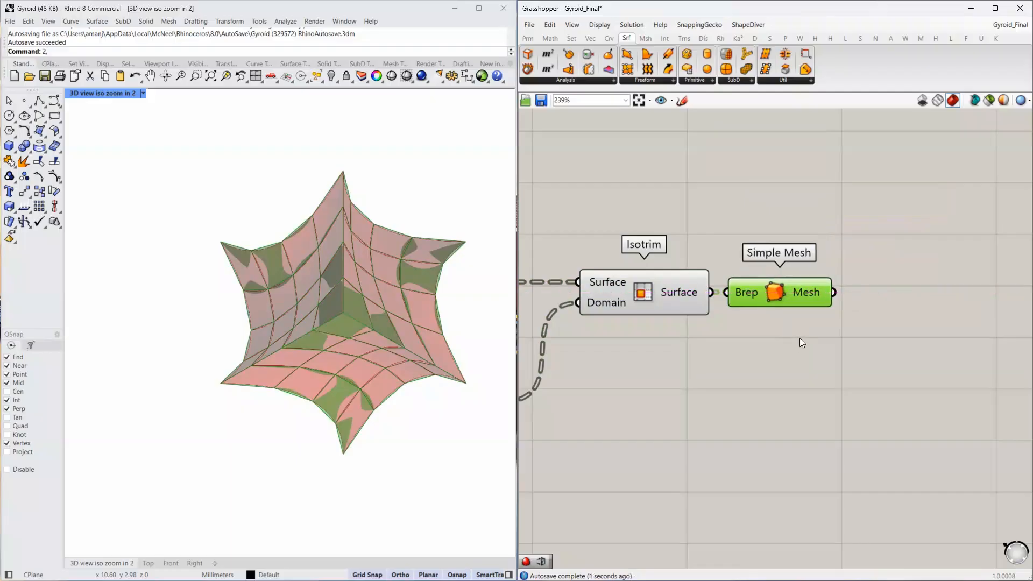
Flatten the Mesh output of the Simple Mesh component.
{"action": "right_click_drag", "start_coordinate": [849, 321], "coordinate": [741, 320]}
{"action": "mouse_move", "coordinate": [718, 303]}
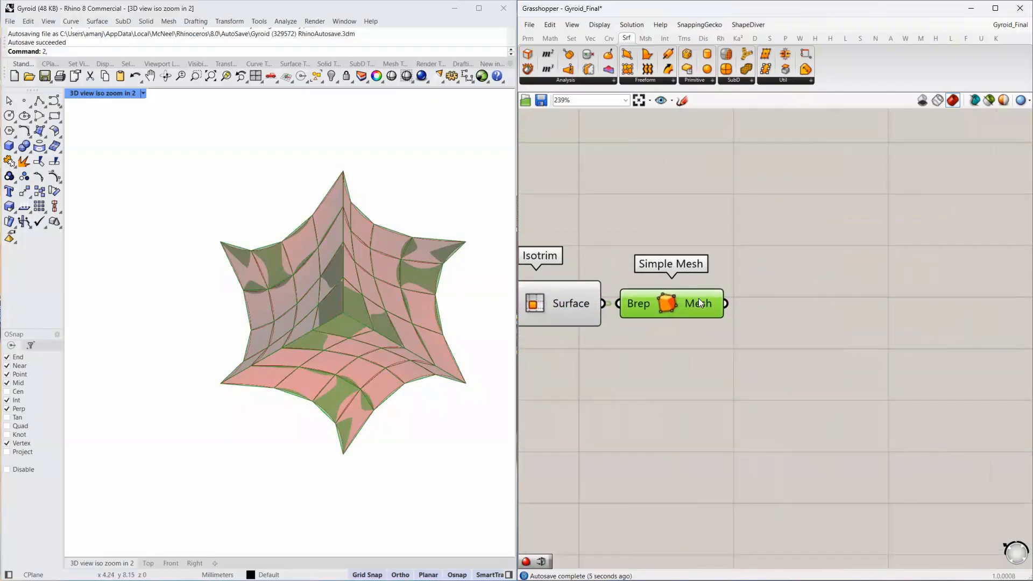
{"action": "right_click", "coordinate": [698, 303]}
{"action": "left_click", "coordinate": [753, 339]}
{"action": "mouse_move", "coordinate": [701, 303]}
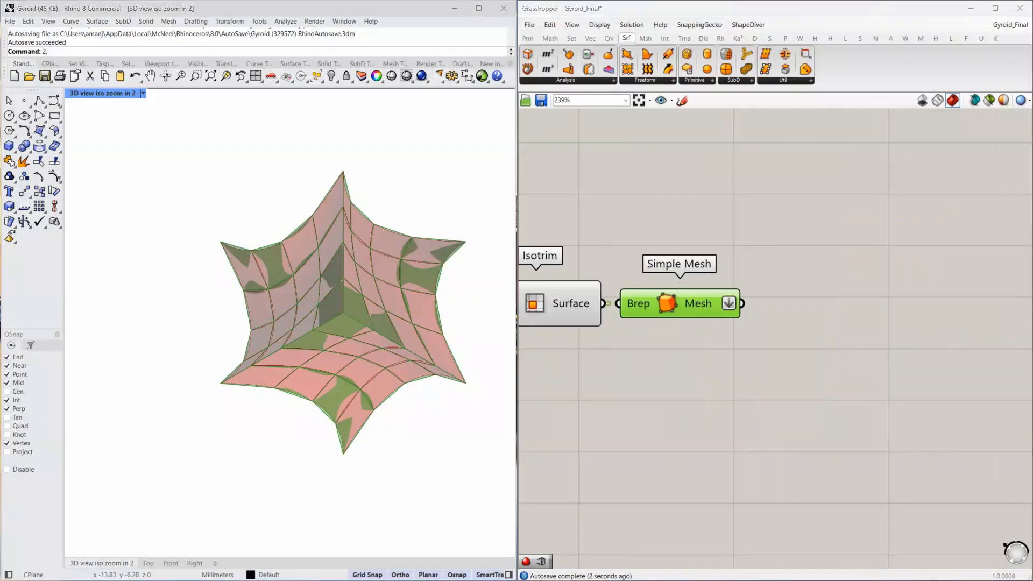
Add a Mesh UnifyNormals component after Simple Mesh, connect the flattened Mesh output to its Mesh input, and align it.
{"action": "double_click", "coordinate": [797, 314]}
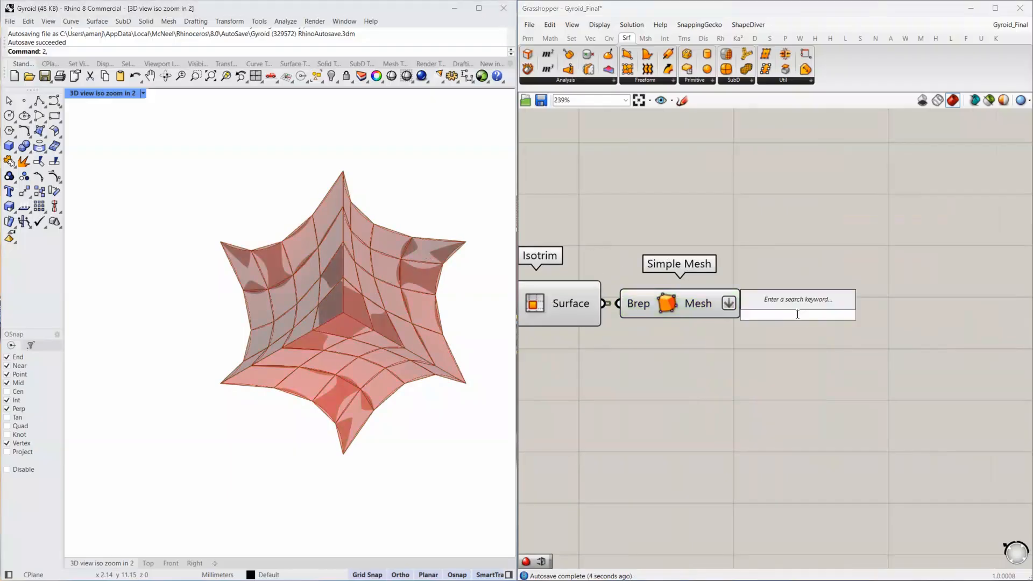
{"action": "type", "text": "uni"}
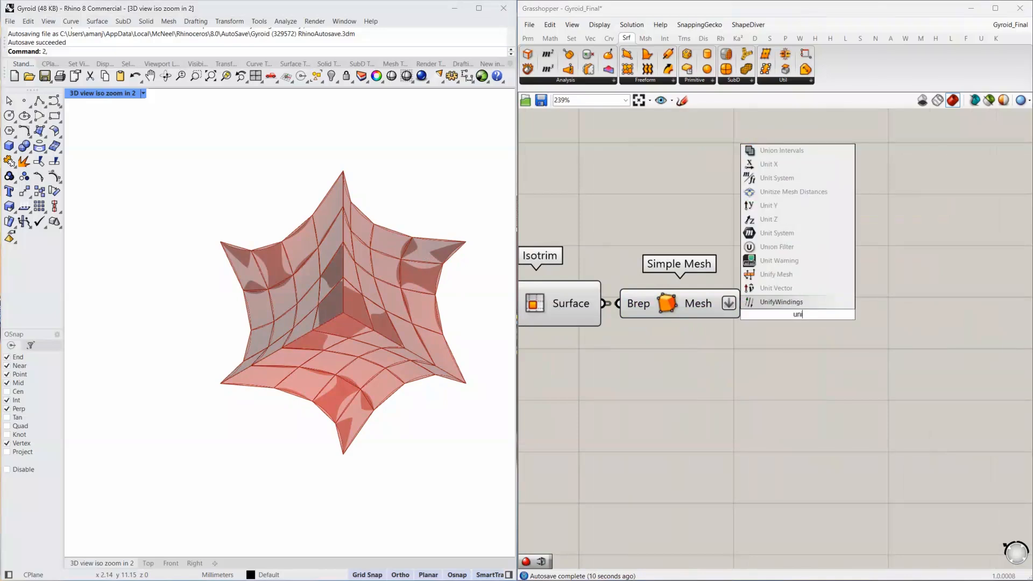
{"action": "type", "text": "fy mesh"}
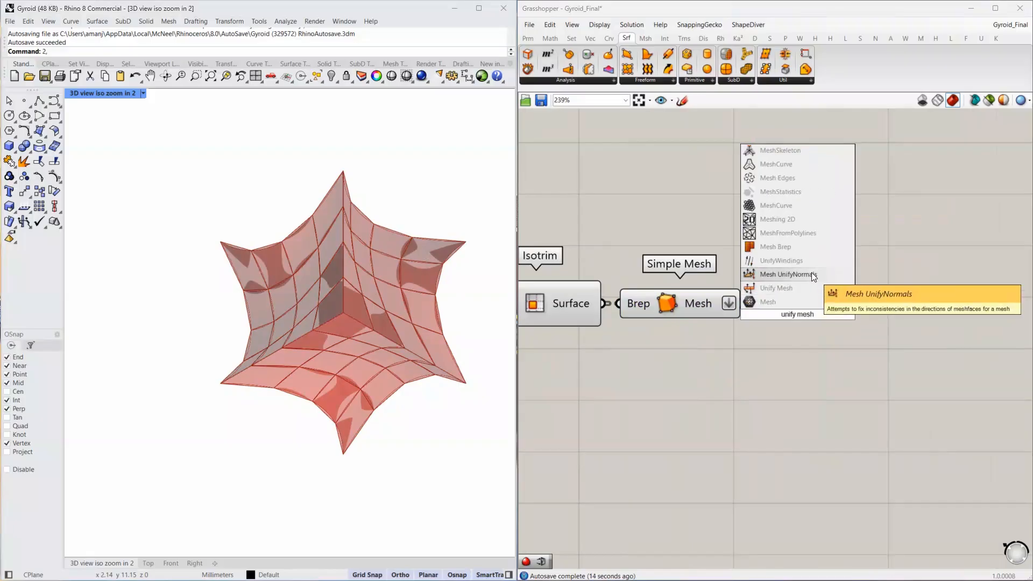
{"action": "left_click", "coordinate": [811, 274]}
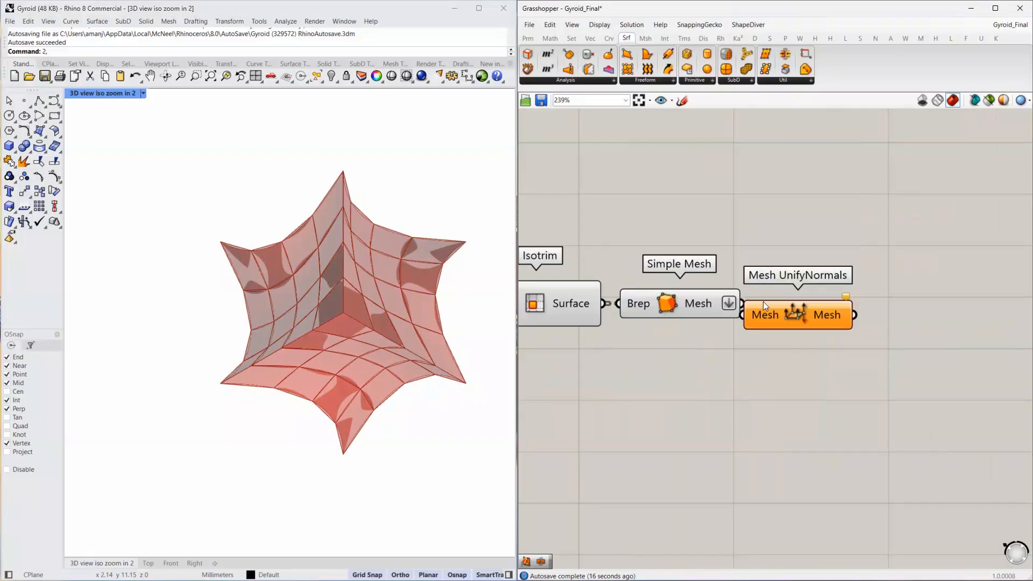
{"action": "left_click_drag", "start_coordinate": [743, 306], "coordinate": [745, 315]}
{"action": "left_click_drag", "start_coordinate": [813, 310], "coordinate": [846, 298]}
Add a Mesh Join component after Mesh UnifyNormals, connect the unified Mesh output to its Meshes input, and align it.
{"action": "right_click_drag", "start_coordinate": [882, 329], "coordinate": [711, 302]}
{"action": "double_click", "coordinate": [778, 303]}
{"action": "type", "text": "me"}
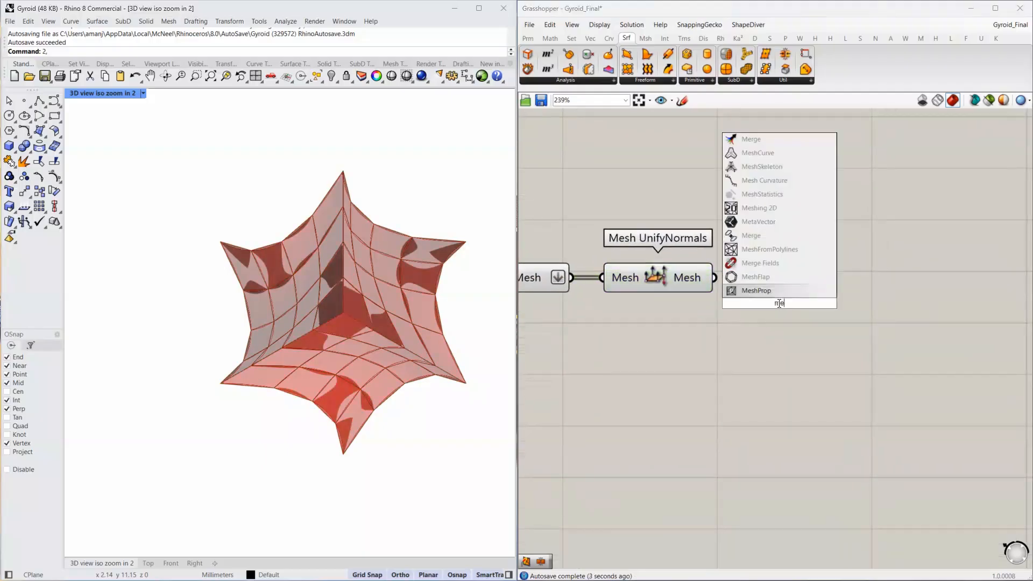
{"action": "type", "text": "sh join"}
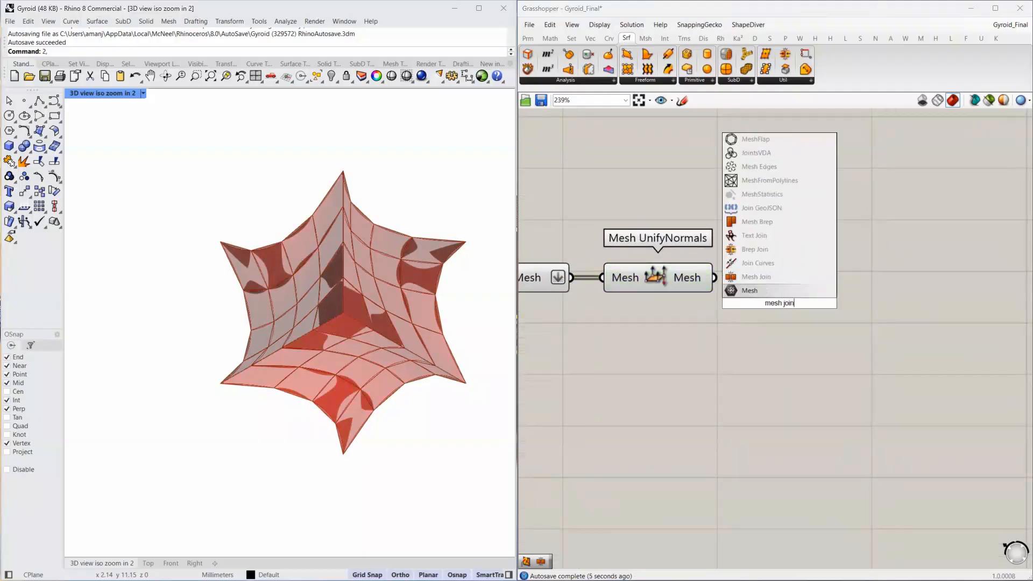
{"action": "left_click", "coordinate": [783, 281]}
{"action": "left_click_drag", "start_coordinate": [713, 278], "coordinate": [720, 304]}
{"action": "left_click_drag", "start_coordinate": [767, 296], "coordinate": [782, 284]}
Add a Mesh WeldVertices component after Mesh Join, connect the joined Mesh output to its Mesh input, and align it.
{"action": "right_click_drag", "start_coordinate": [820, 331], "coordinate": [676, 344]}
{"action": "double_click", "coordinate": [870, 325]}
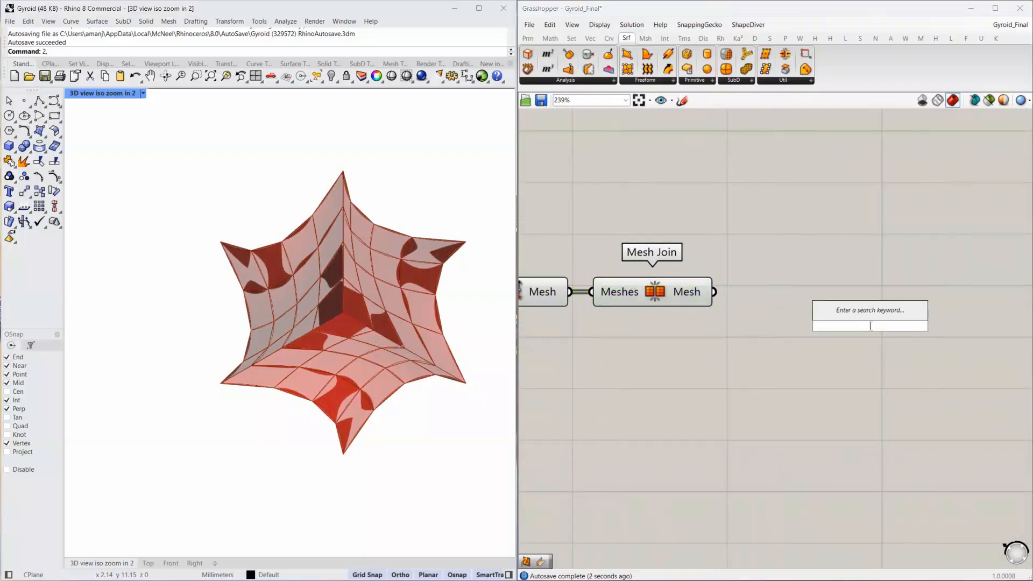
{"action": "type", "text": "mesh weld verci"}
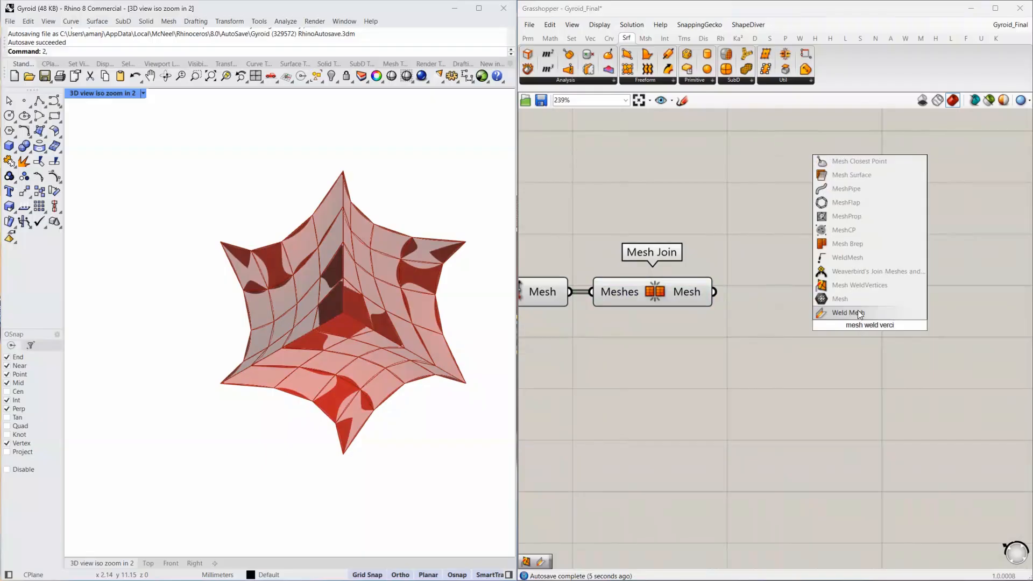
{"action": "left_click", "coordinate": [856, 286]}
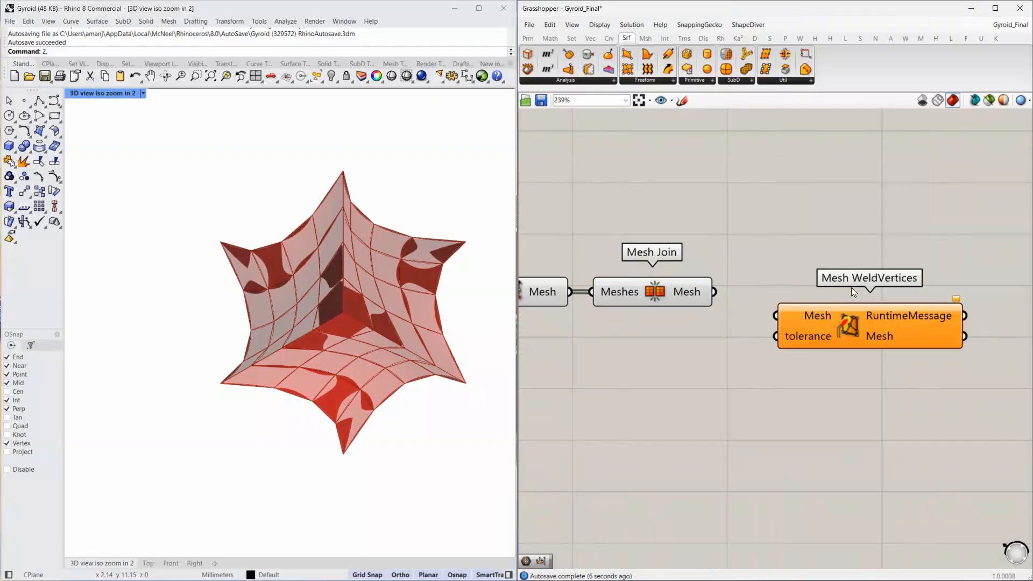
{"action": "left_click_drag", "start_coordinate": [780, 313], "coordinate": [780, 316]}
{"action": "left_click_drag", "start_coordinate": [827, 317], "coordinate": [802, 295]}
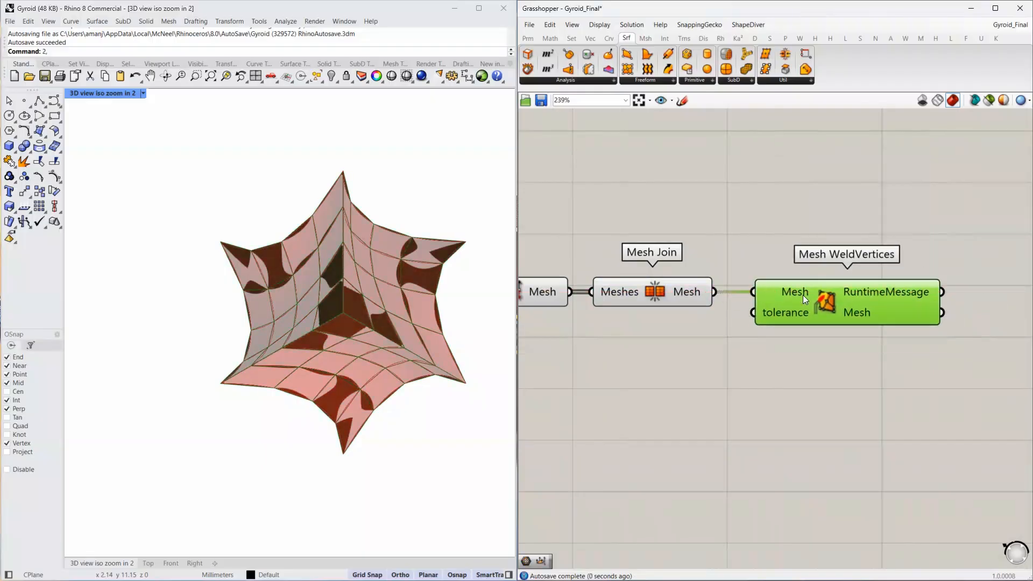
Turn off the preview of Simple Mesh, Mesh UnifyNormals, Mesh Join and Isotrim.
{"action": "scroll", "coordinate": [895, 323], "scroll_direction": "down", "scroll_amount": 2}
{"action": "left_click_drag", "start_coordinate": [721, 221], "coordinate": [525, 356]}
{"action": "middle_click", "coordinate": [610, 353]}
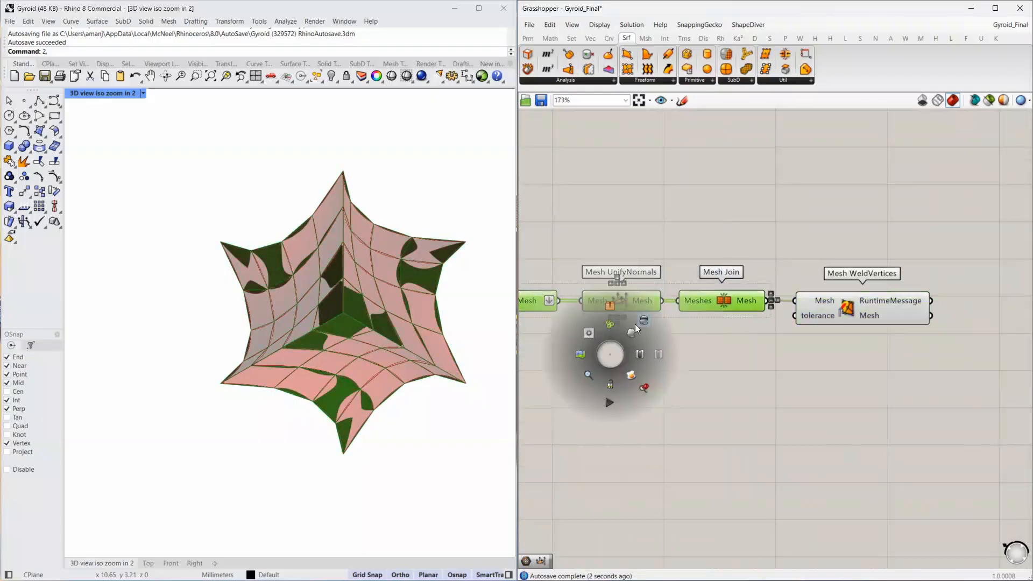
{"action": "left_click", "coordinate": [635, 324]}
{"action": "right_click_drag", "start_coordinate": [602, 345], "coordinate": [865, 344]}
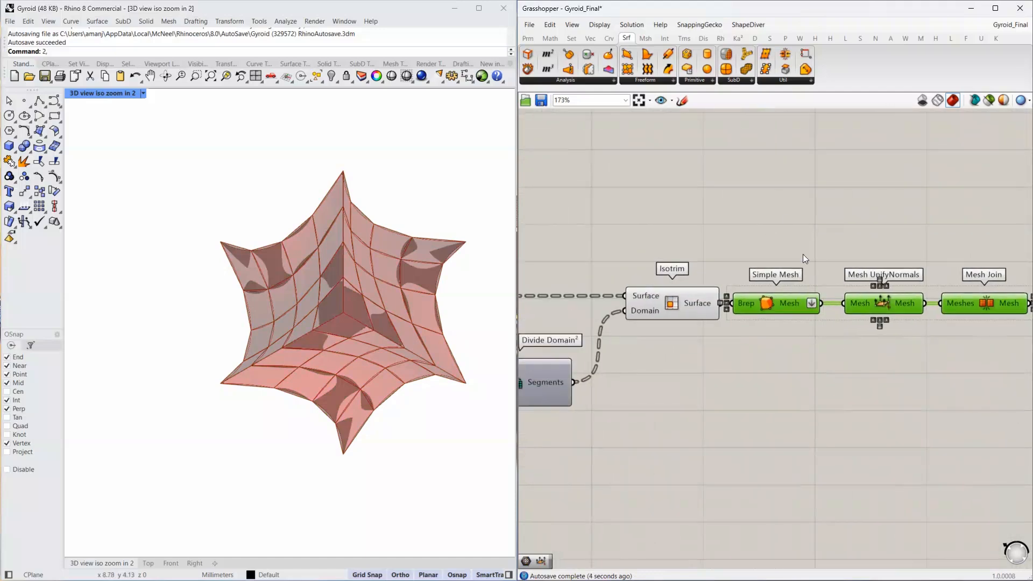
{"action": "left_click", "coordinate": [684, 299]}
{"action": "middle_click", "coordinate": [684, 299]}
{"action": "left_click", "coordinate": [720, 275]}
Add a Mesh parameter after Mesh WeldVertices, connect the welded Mesh output to it, and align it.
{"action": "right_click_drag", "start_coordinate": [616, 368], "coordinate": [567, 341]}
{"action": "scroll", "coordinate": [852, 297], "scroll_direction": "up", "scroll_amount": 5}
{"action": "right_click_drag", "start_coordinate": [852, 301], "coordinate": [653, 322]}
{"action": "double_click", "coordinate": [797, 317]}
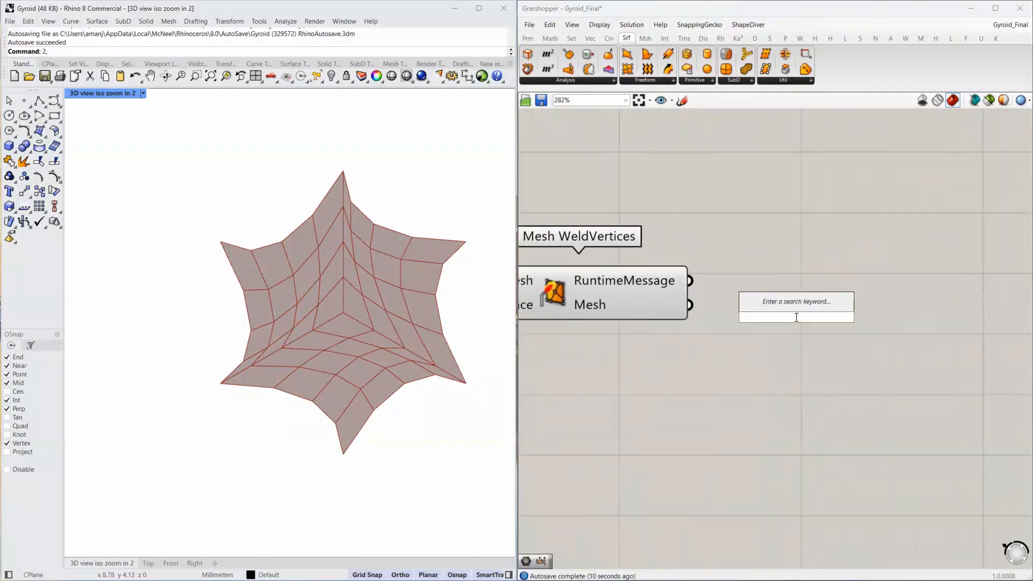
{"action": "type", "text": "mesh"}
{"action": "key", "text": "Return"}
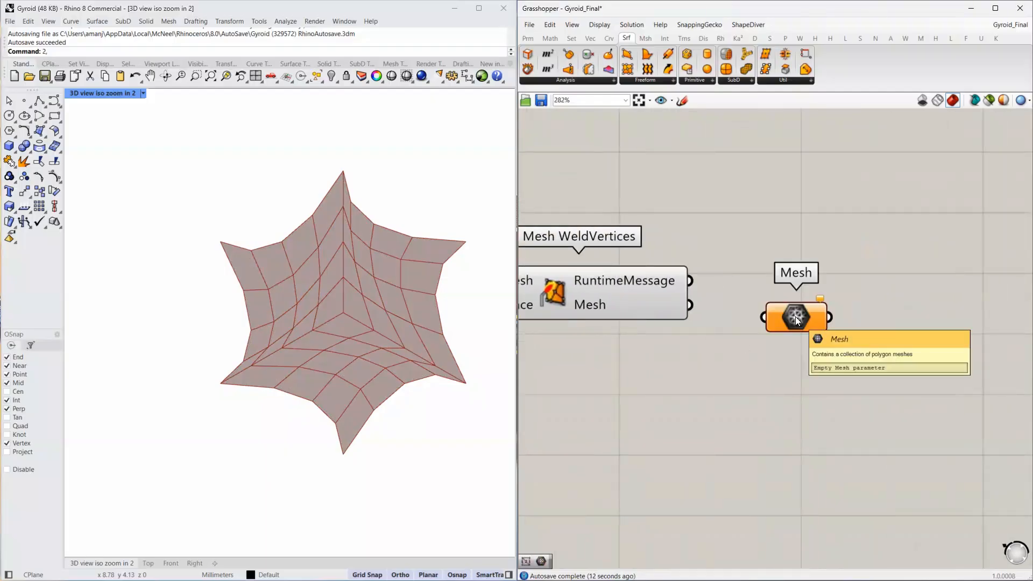
{"action": "left_click_drag", "start_coordinate": [693, 305], "coordinate": [804, 307]}
Turn off the preview of the Mesh WeldVertices component.
{"action": "left_click", "coordinate": [633, 300]}
{"action": "middle_click", "coordinate": [633, 301]}
{"action": "left_click", "coordinate": [667, 268]}
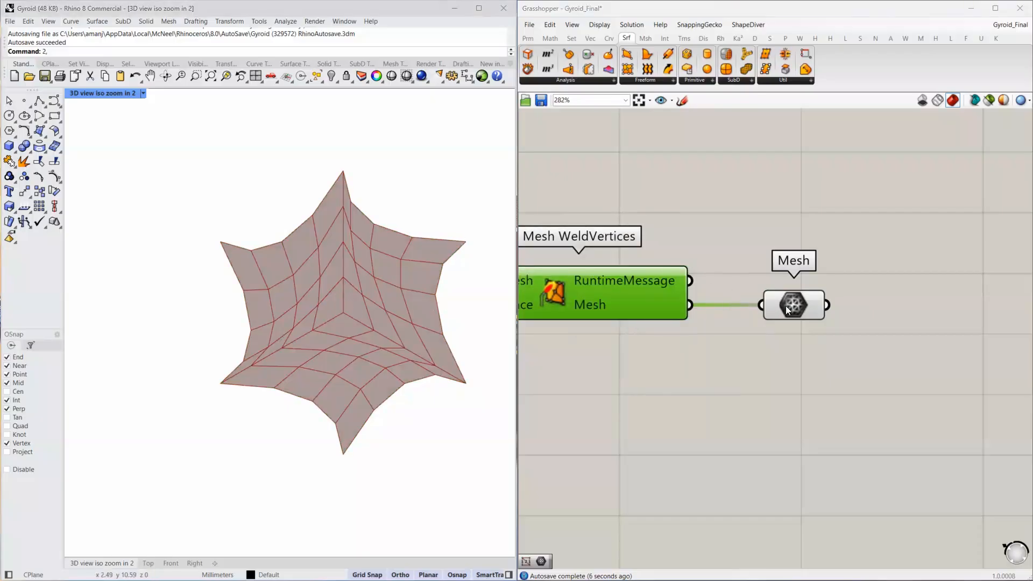
Place a Kangaroo ZombieSolver component on the canvas well beyond the Mesh parameter, leaving room for goals between them.
{"action": "right_click_drag", "start_coordinate": [792, 308], "coordinate": [593, 297]}
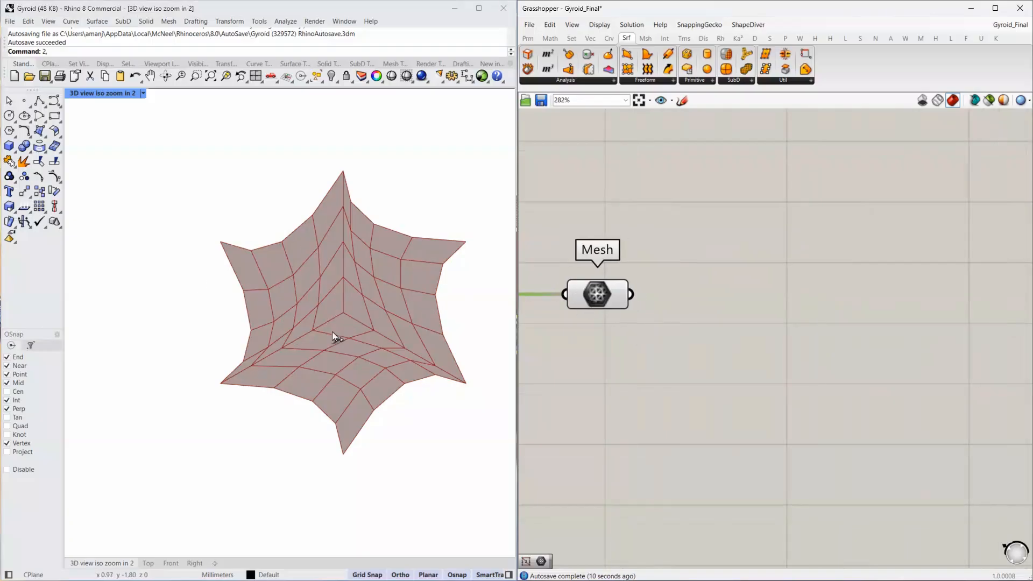
{"action": "mouse_move", "coordinate": [332, 332]}
{"action": "right_mouse_down"}
{"action": "mouse_move", "coordinate": [502, 296]}
{"action": "mouse_move", "coordinate": [321, 311]}
{"action": "mouse_move", "coordinate": [331, 328]}
{"action": "right_mouse_up"}
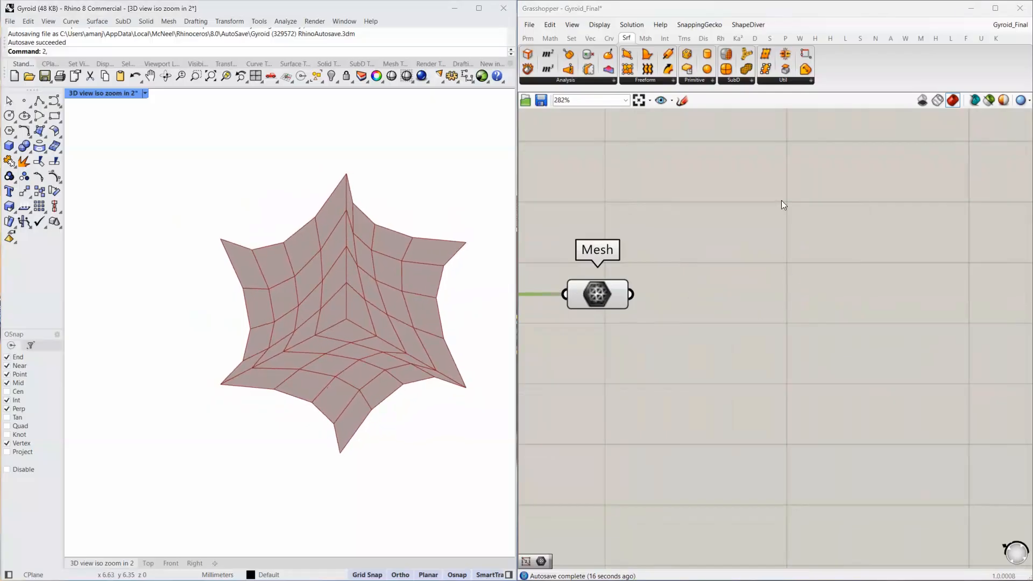
{"action": "double_click", "coordinate": [841, 266]}
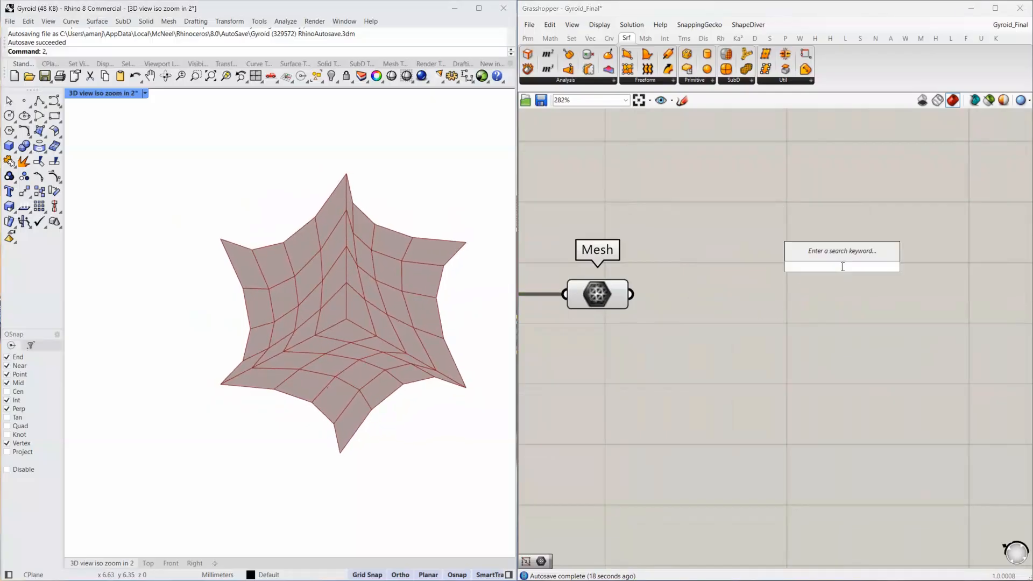
{"action": "left_click", "coordinate": [739, 37]}
{"action": "left_click", "coordinate": [913, 82]}
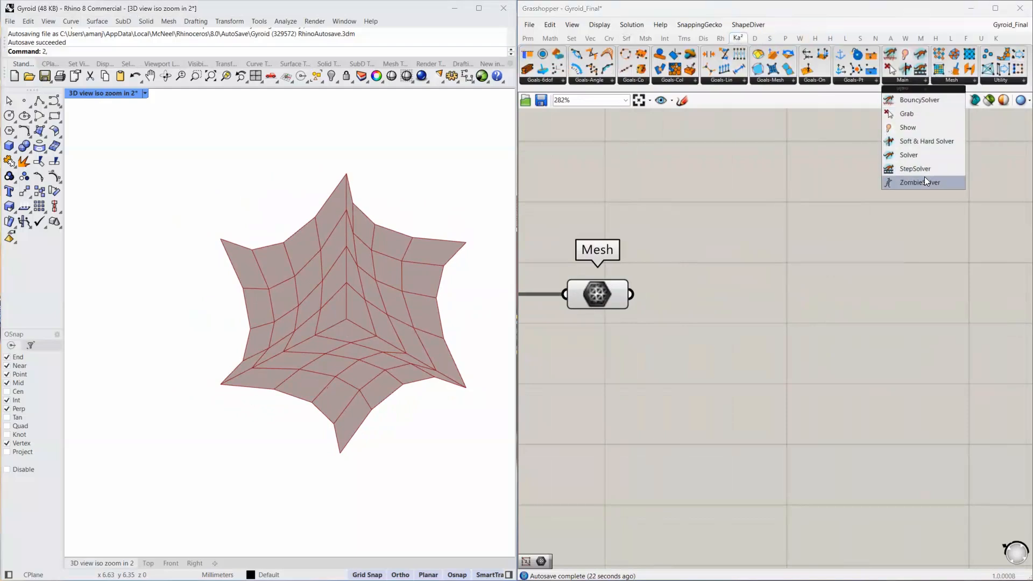
{"action": "left_click_drag", "start_coordinate": [925, 180], "coordinate": [980, 285]}
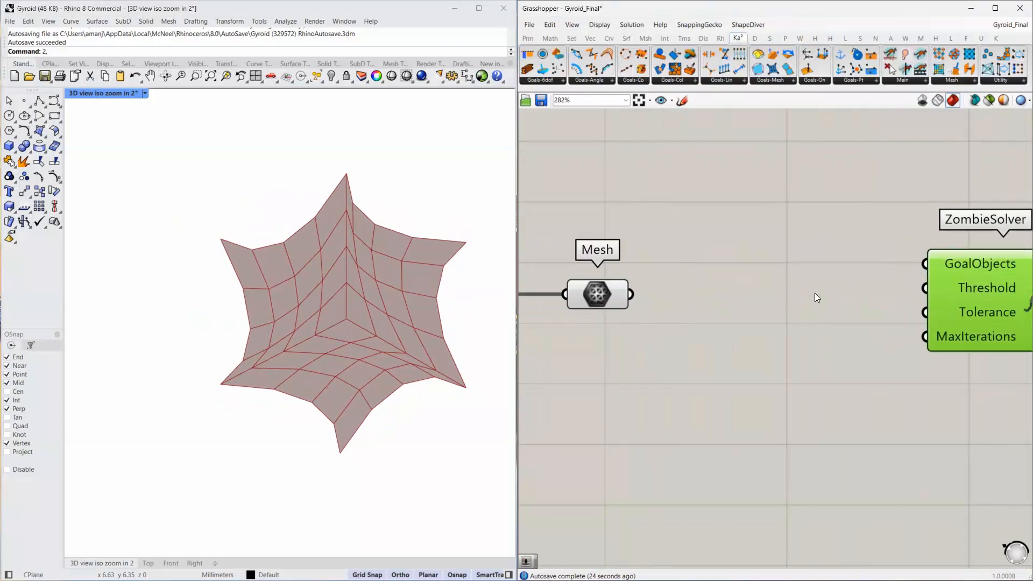
Add a Show component above the gap between Mesh and ZombieSolver, and shift ZombieSolver further away from the Mesh parameter.
{"action": "scroll", "coordinate": [845, 285], "scroll_direction": "down", "scroll_amount": 3}
{"action": "scroll", "coordinate": [904, 284], "scroll_direction": "up", "scroll_amount": 2}
{"action": "double_click", "coordinate": [729, 206]}
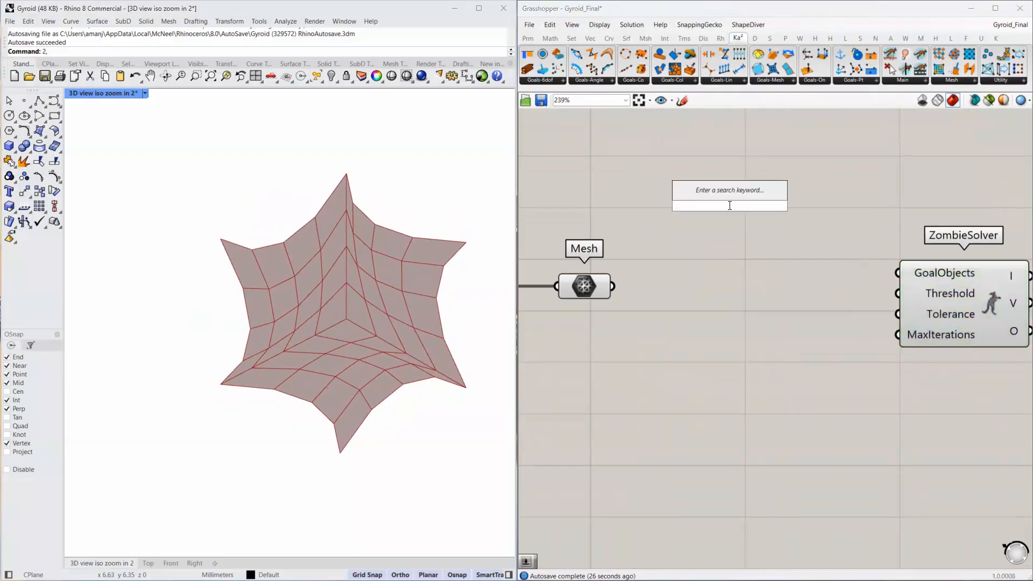
{"action": "type", "text": "show"}
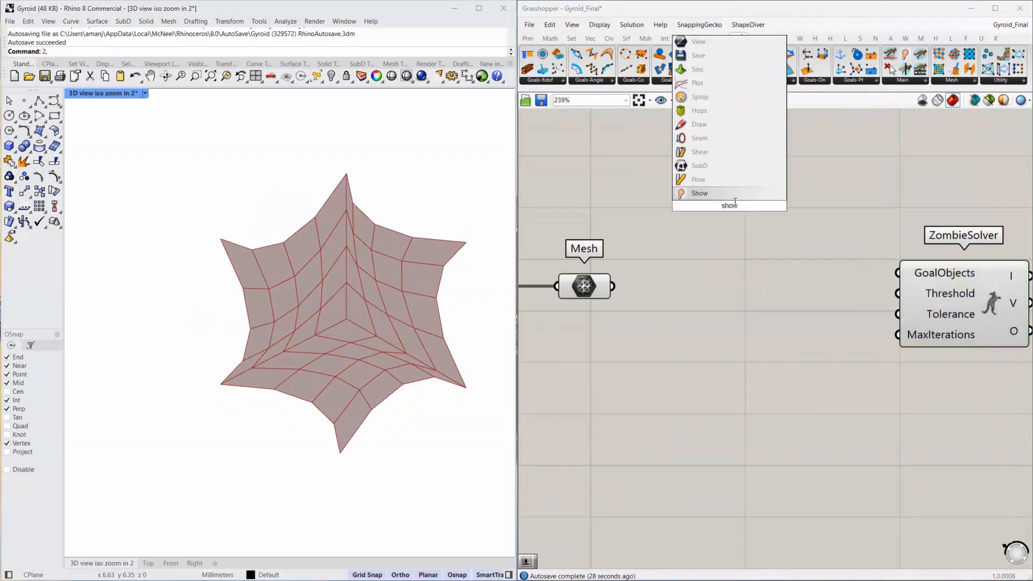
{"action": "key", "text": "Return"}
{"action": "left_click_drag", "start_coordinate": [735, 215], "coordinate": [782, 194]}
{"action": "left_click_drag", "start_coordinate": [936, 280], "coordinate": [995, 281]}
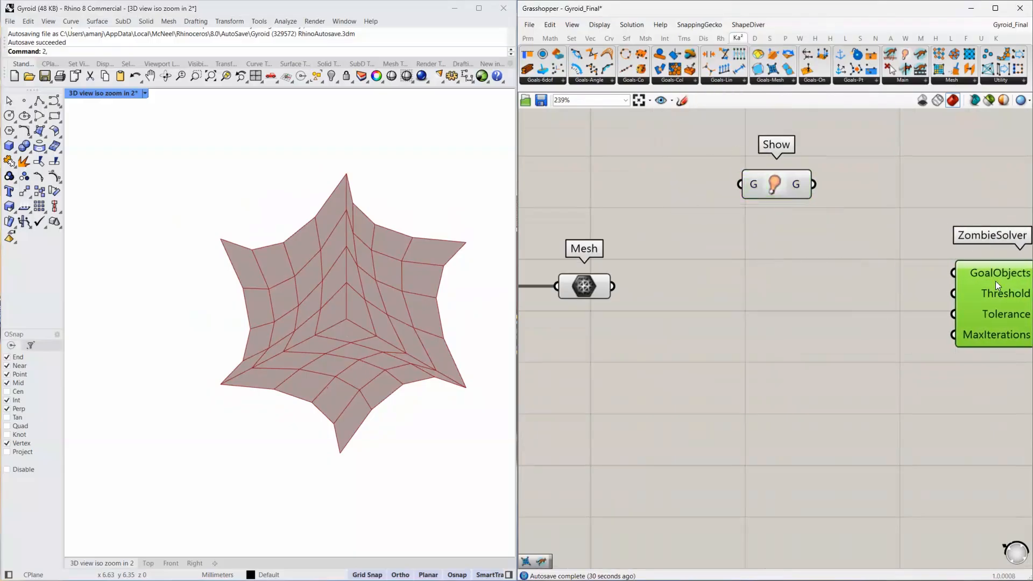
{"action": "left_click_drag", "start_coordinate": [783, 183], "coordinate": [813, 183]}
{"action": "double_click", "coordinate": [816, 253]}
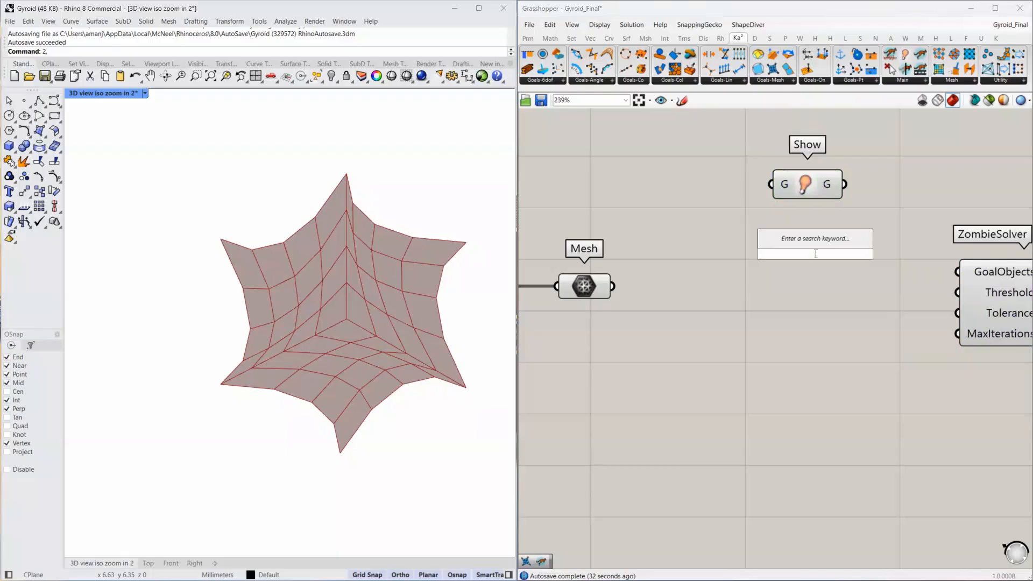
{"action": "type", "text": "end length"}
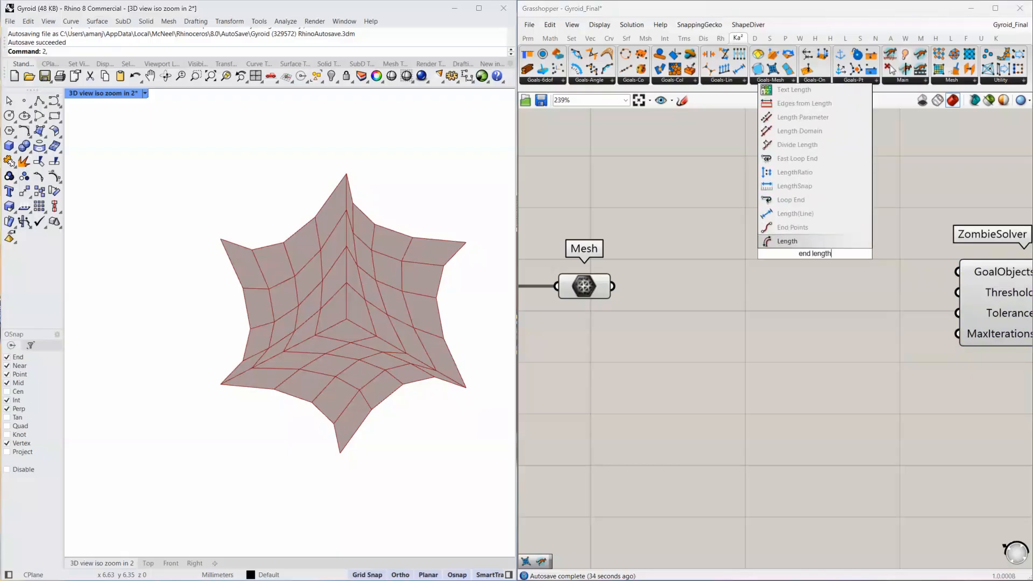
{"action": "left_click", "coordinate": [806, 213]}
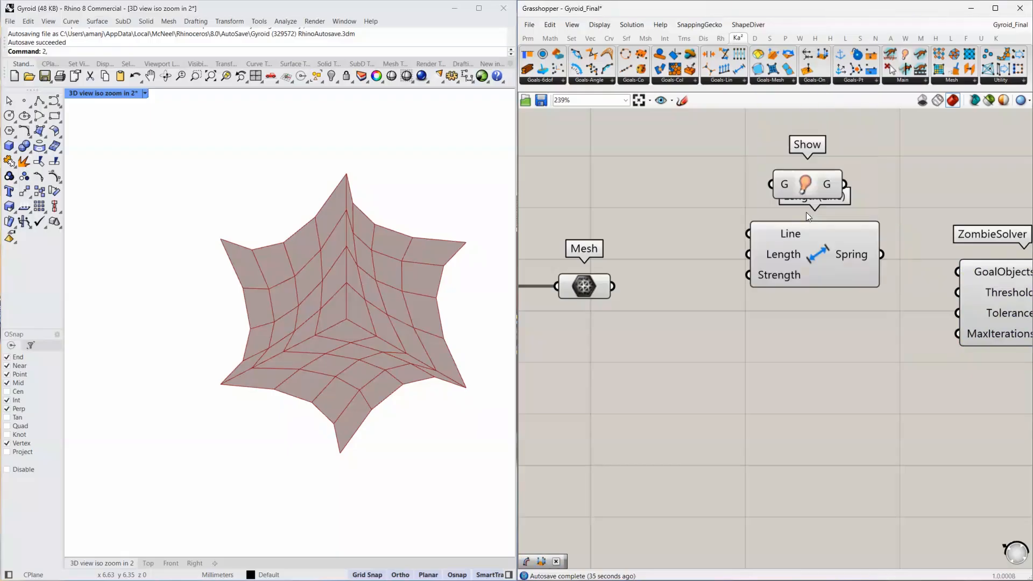
{"action": "key", "text": "Delete"}
Add a Kangaroo EdgeLengths goal below the Show component.
{"action": "double_click", "coordinate": [815, 254]}
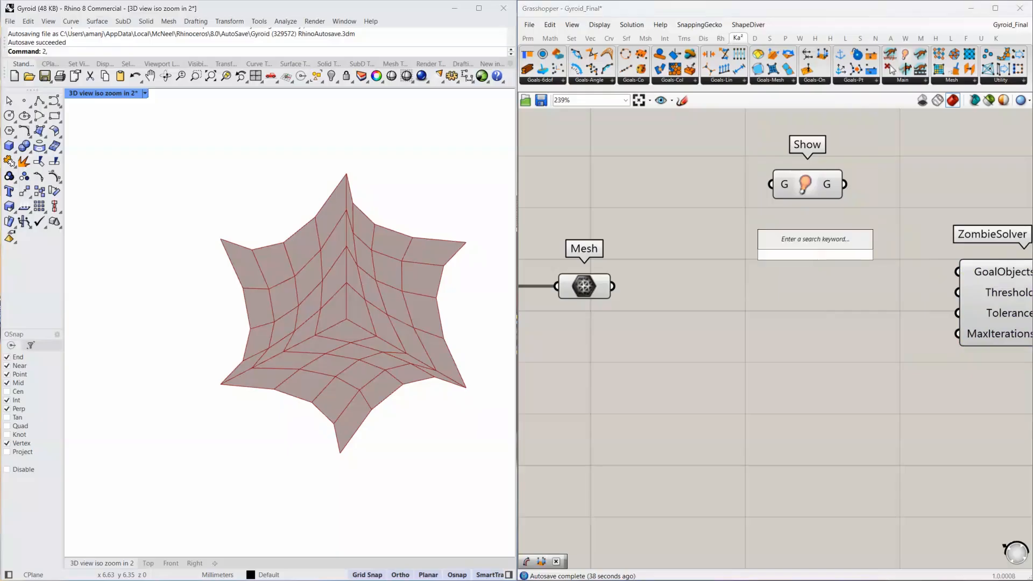
{"action": "type", "text": "mesh edge"}
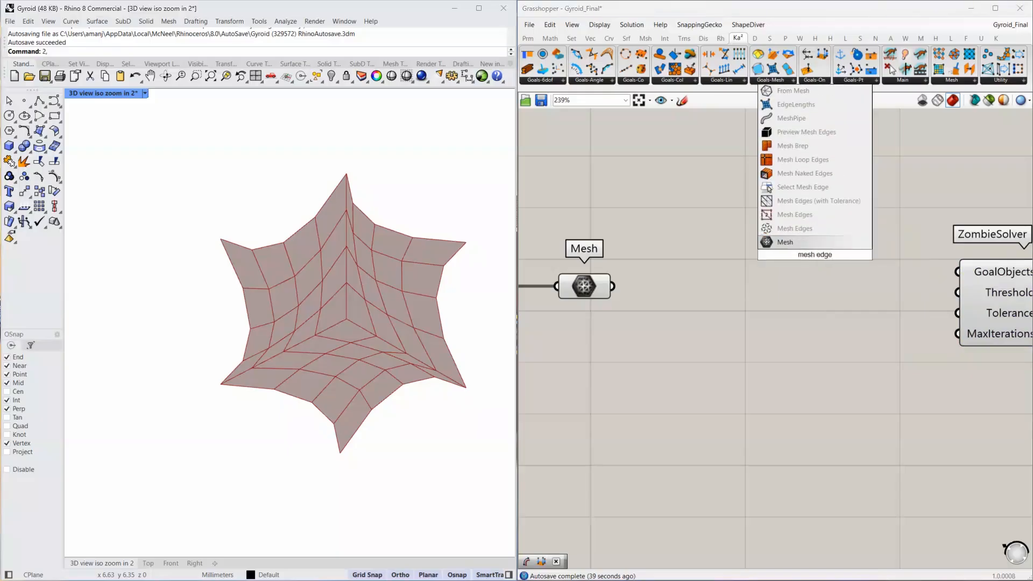
{"action": "type", "text": " length"}
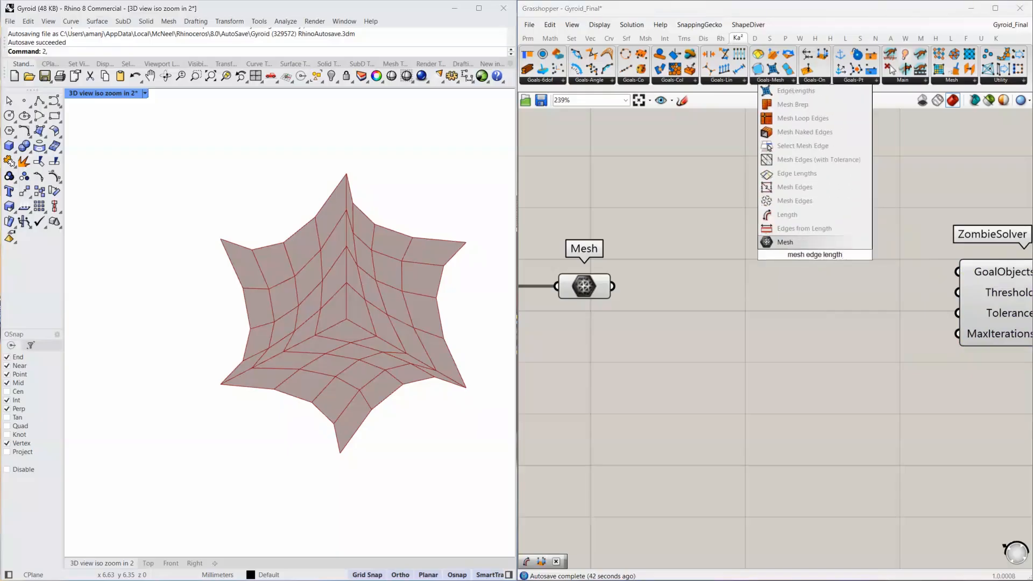
{"action": "left_click", "coordinate": [797, 93]}
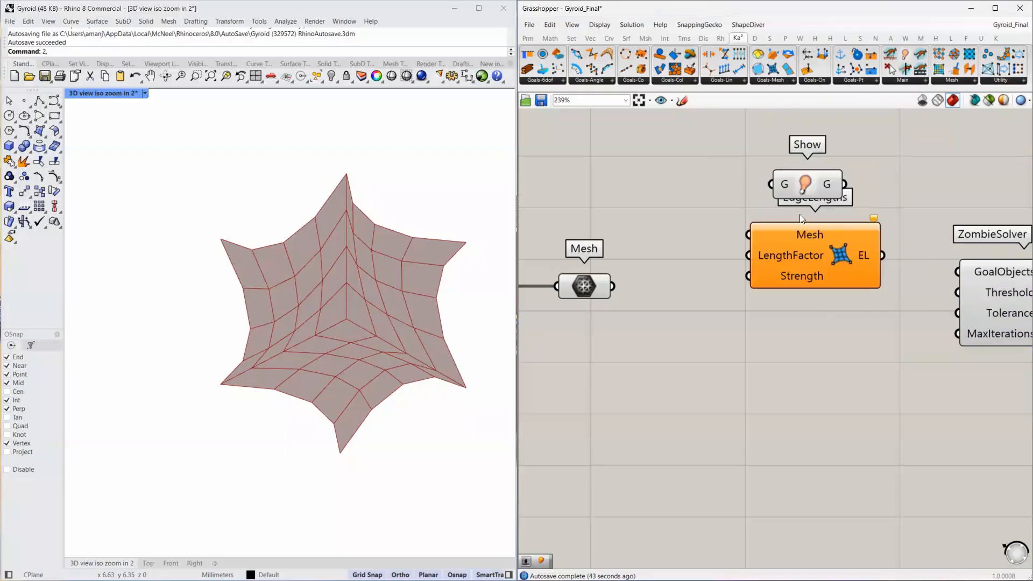
Add an Anchor goal below EdgeLengths and align it with the other goals.
{"action": "double_click", "coordinate": [791, 412]}
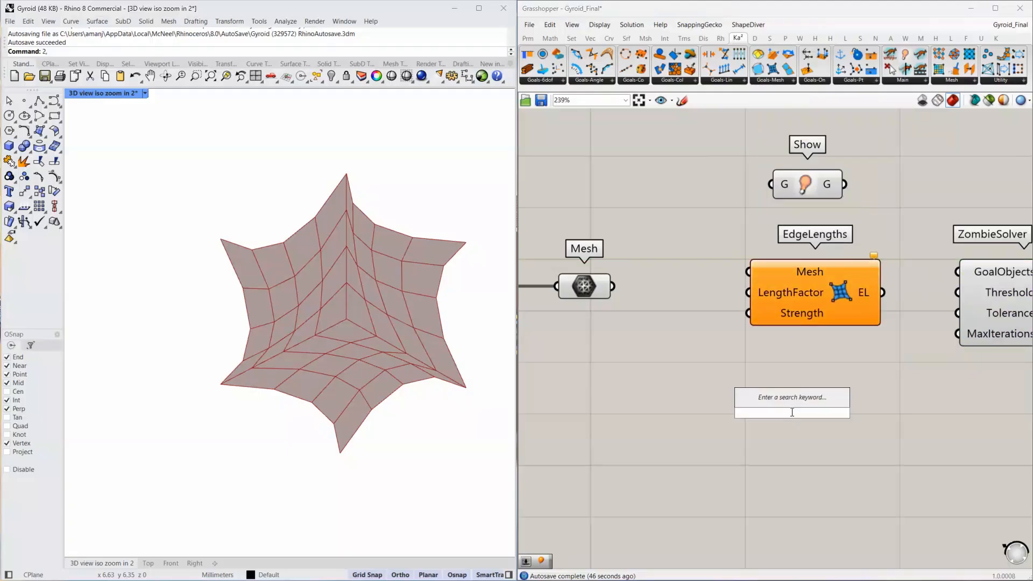
{"action": "type", "text": "anchor"}
{"action": "key", "text": "Return"}
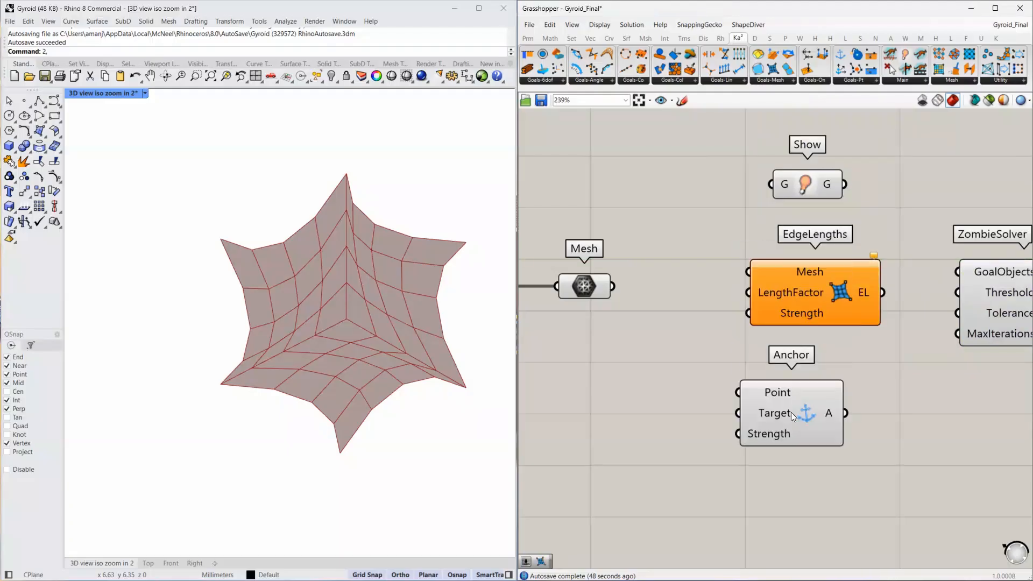
{"action": "left_click_drag", "start_coordinate": [790, 412], "coordinate": [819, 414]}
Add the Kangaroo NakedVertices component between the Mesh parameter and the Anchor goal.
{"action": "double_click", "coordinate": [641, 432]}
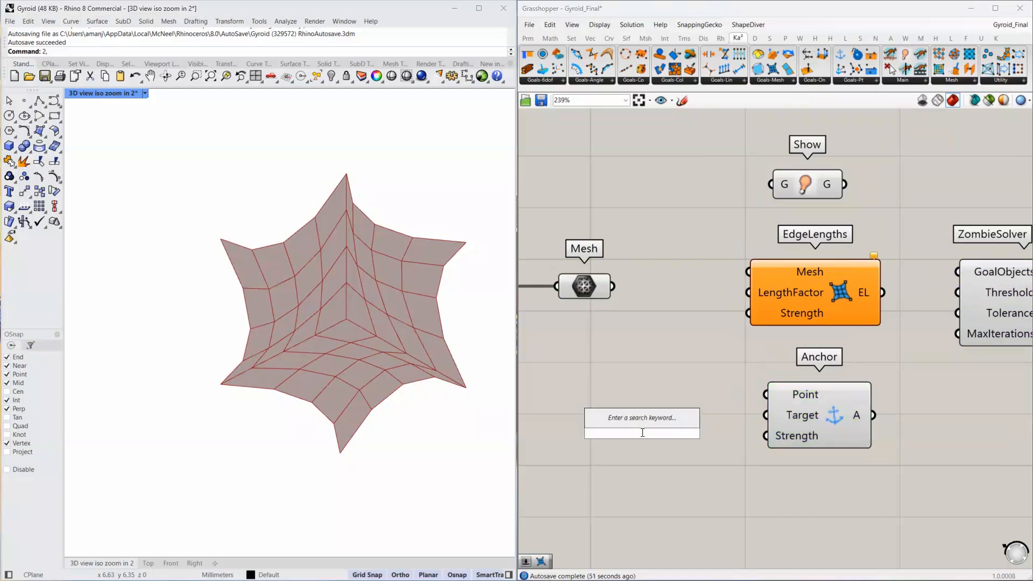
{"action": "type", "text": "naked vertices"}
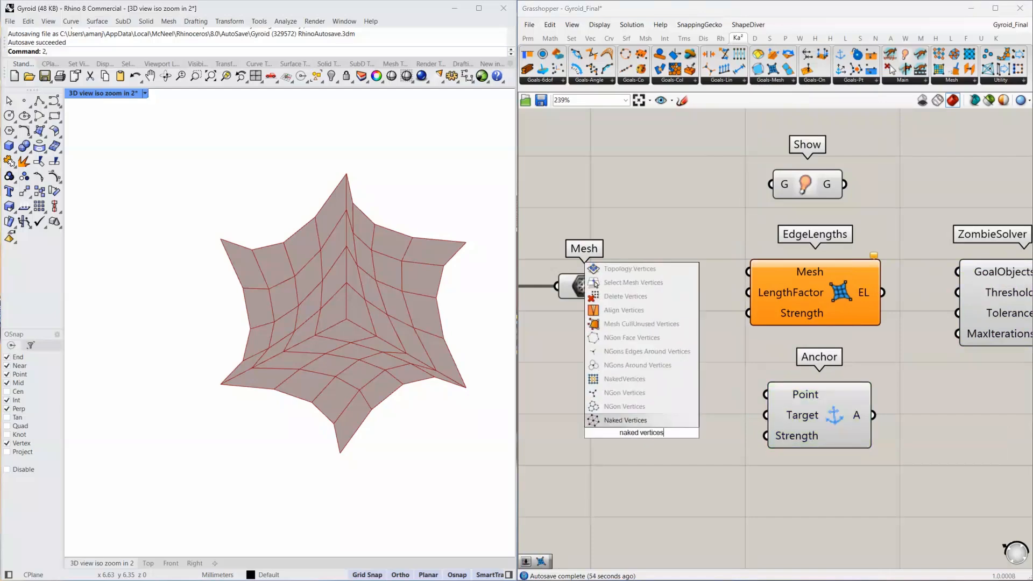
{"action": "left_click", "coordinate": [625, 379]}
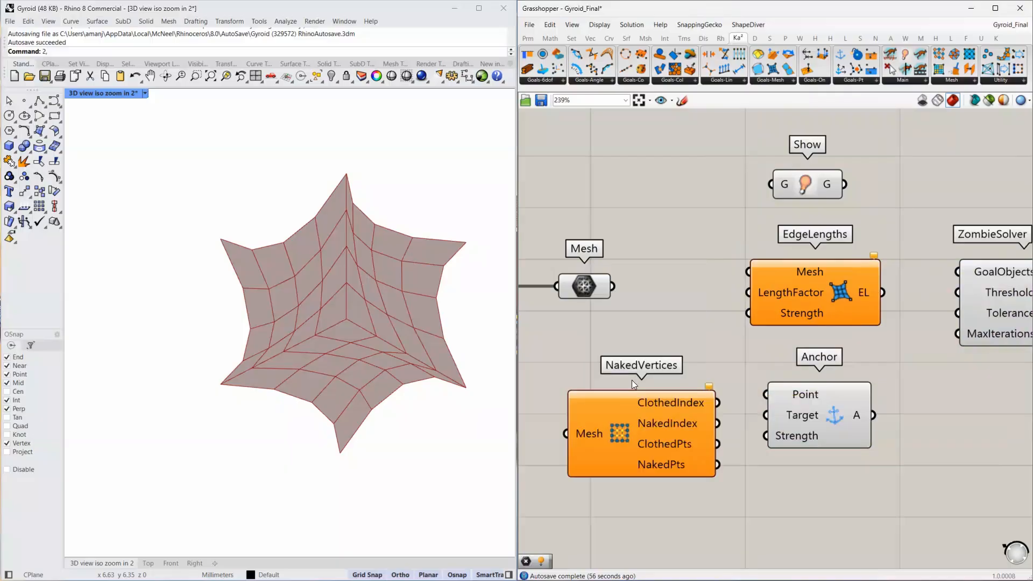
Connect the Mesh parameter to NakedVertices and feed its NakedPts output into the Anchor goal's Point input, aligning both components.
{"action": "scroll", "coordinate": [625, 309], "scroll_direction": "down", "scroll_amount": 2}
{"action": "left_click_drag", "start_coordinate": [999, 210], "coordinate": [767, 409]}
{"action": "left_click", "coordinate": [652, 275]}
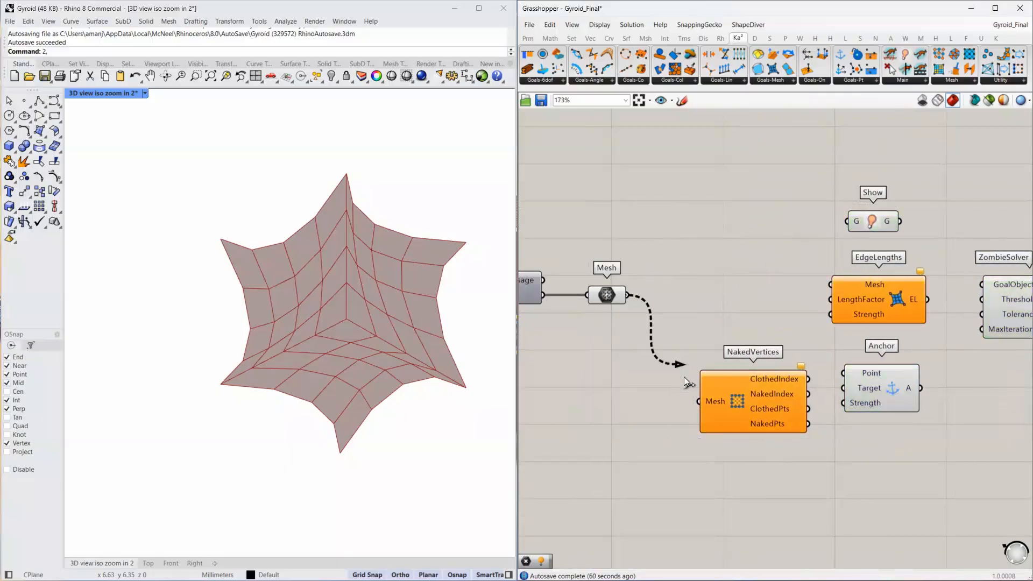
{"action": "left_click_drag", "start_coordinate": [683, 377], "coordinate": [699, 402]}
{"action": "left_click_drag", "start_coordinate": [762, 403], "coordinate": [885, 400]}
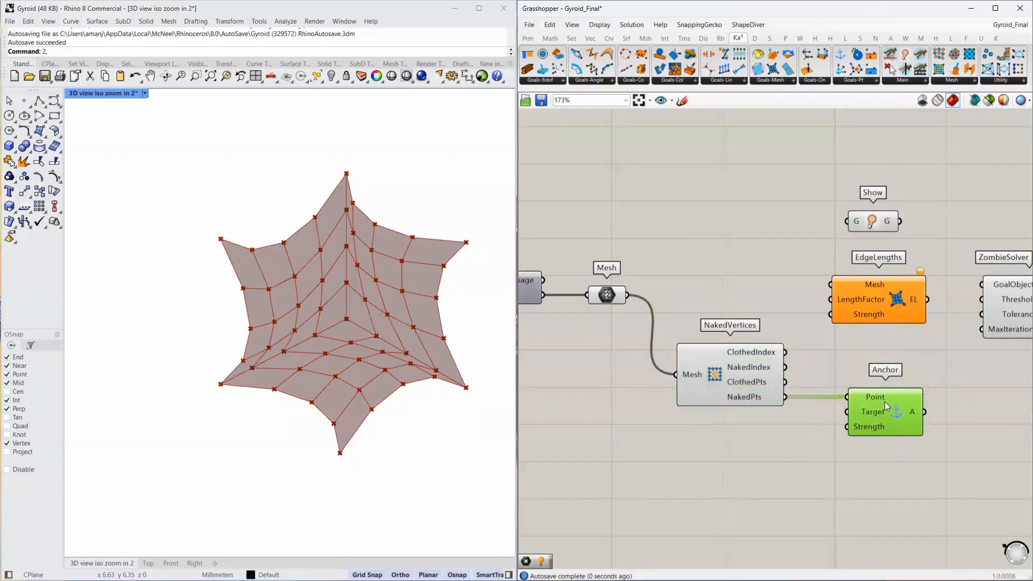
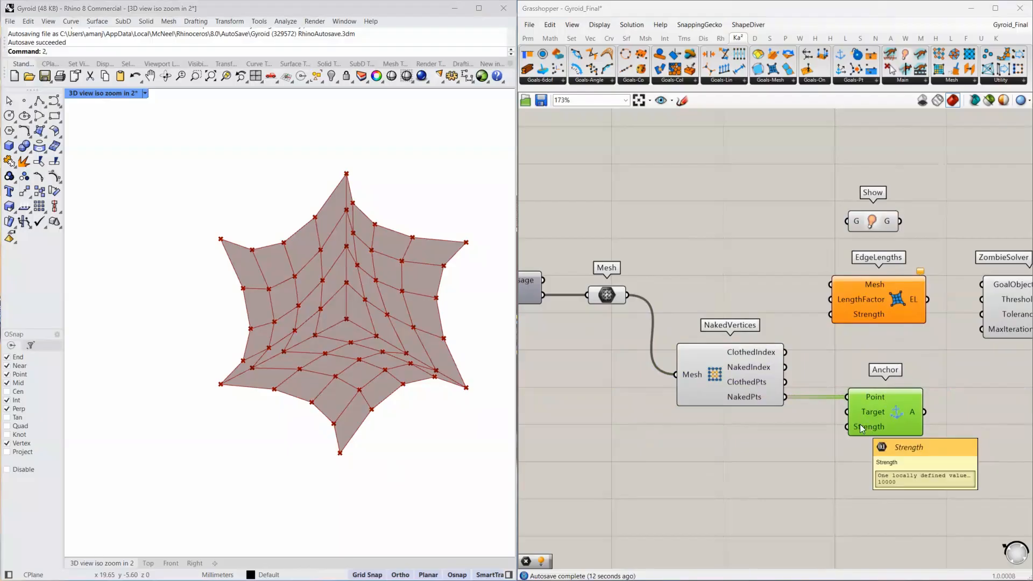
Add a number slider set to 0.2 and connect it to the EdgeLengths LengthFactor input.
{"action": "double_click", "coordinate": [731, 307]}
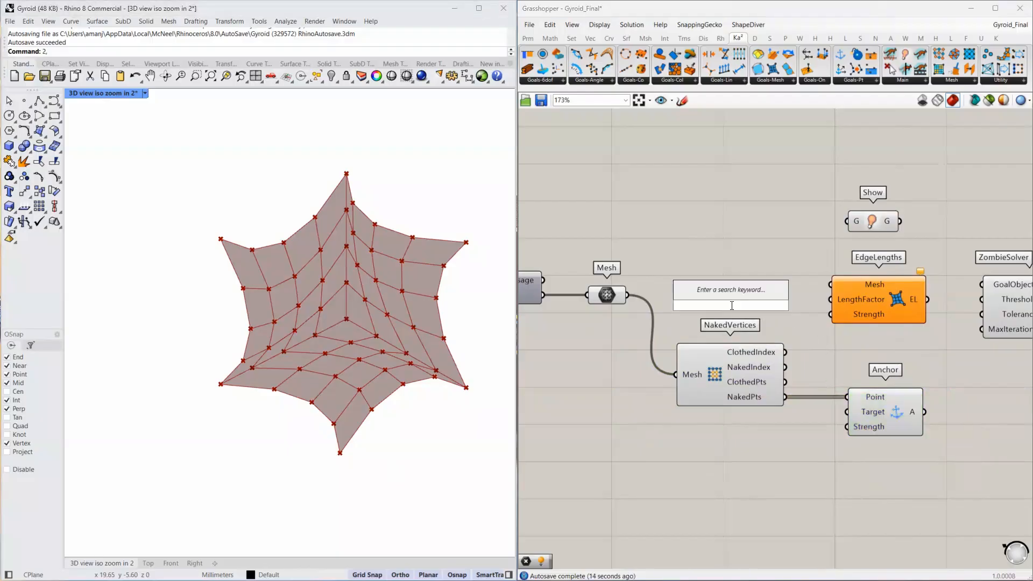
{"action": "type", "text": "0.2"}
{"action": "key", "text": "Return"}
{"action": "left_click_drag", "start_coordinate": [808, 305], "coordinate": [831, 300]}
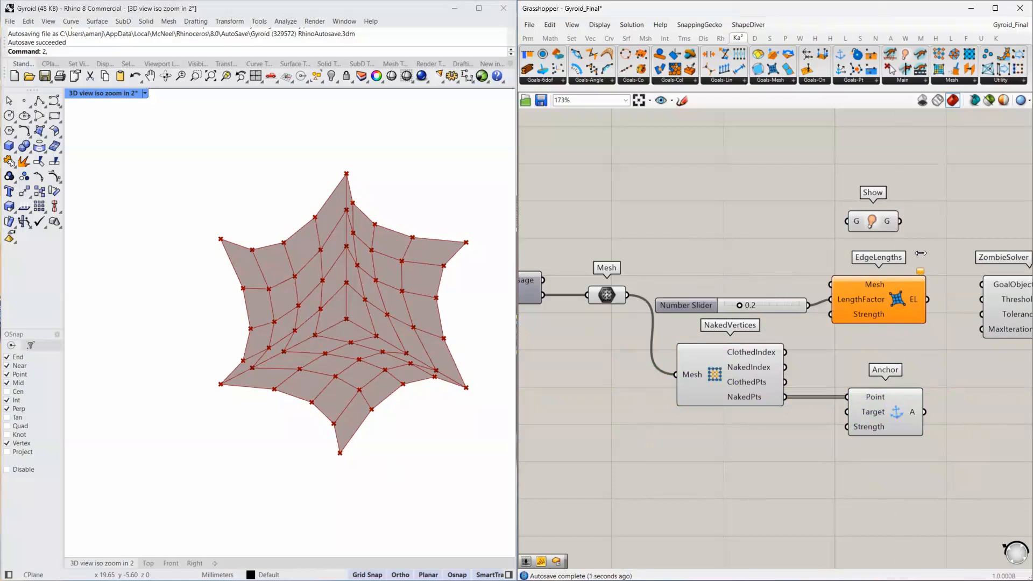
Move the slider, NakedVertices and Anchor group slightly down, and connect the Mesh parameter to the EdgeLengths Mesh and Show G inputs.
{"action": "left_click_drag", "start_coordinate": [928, 251], "coordinate": [676, 460]}
{"action": "left_click_drag", "start_coordinate": [756, 386], "coordinate": [756, 416]}
{"action": "left_click_drag", "start_coordinate": [628, 295], "coordinate": [854, 304]}
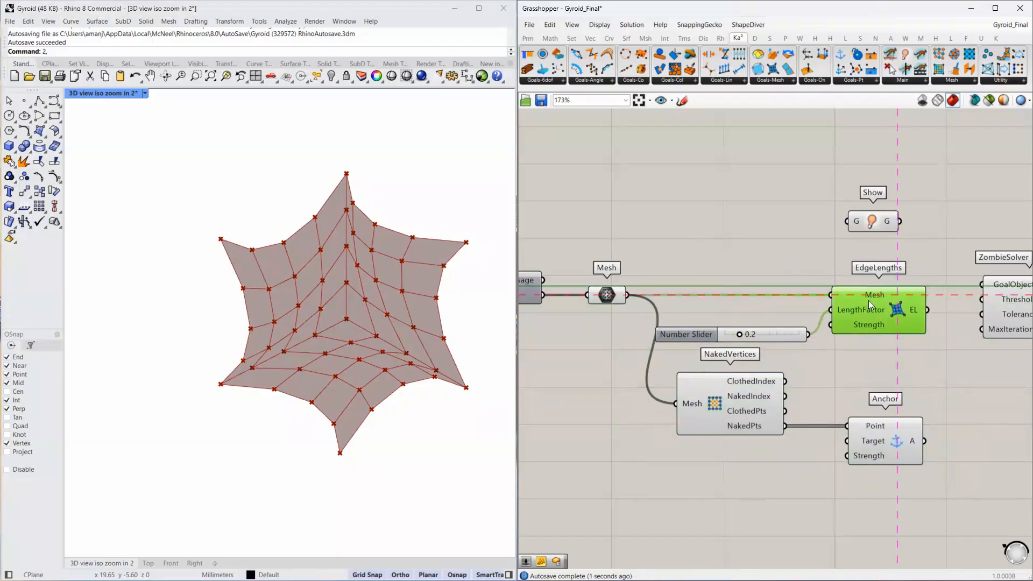
{"action": "left_click_drag", "start_coordinate": [628, 295], "coordinate": [846, 221]}
Move ZombieSolver further from the goals and add a Merge component in the gap.
{"action": "right_click_drag", "start_coordinate": [959, 314], "coordinate": [619, 300]}
{"action": "left_click_drag", "start_coordinate": [694, 293], "coordinate": [882, 293]}
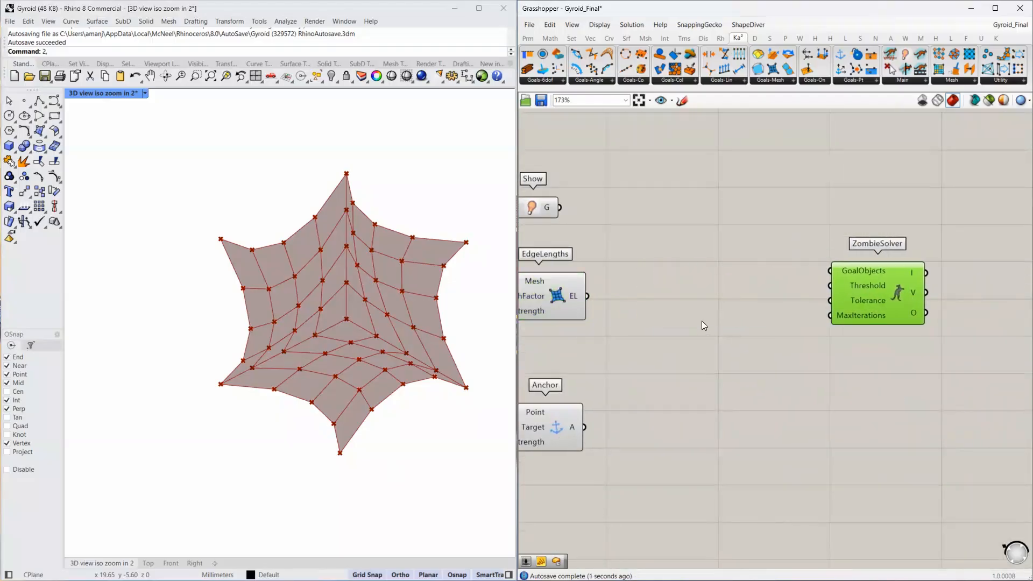
{"action": "double_click", "coordinate": [703, 322]}
{"action": "type", "text": "merge"}
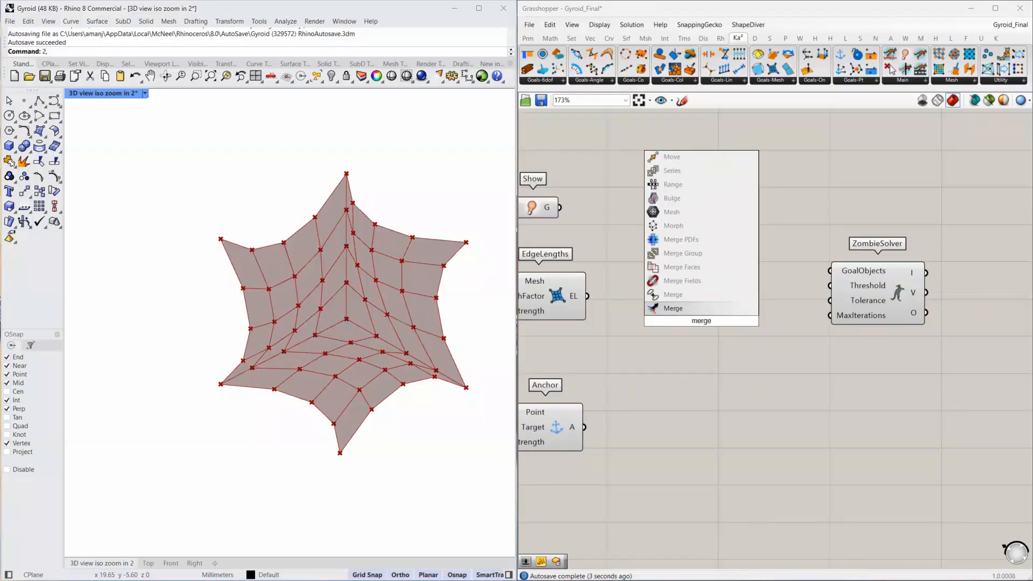
{"action": "left_click", "coordinate": [705, 303]}
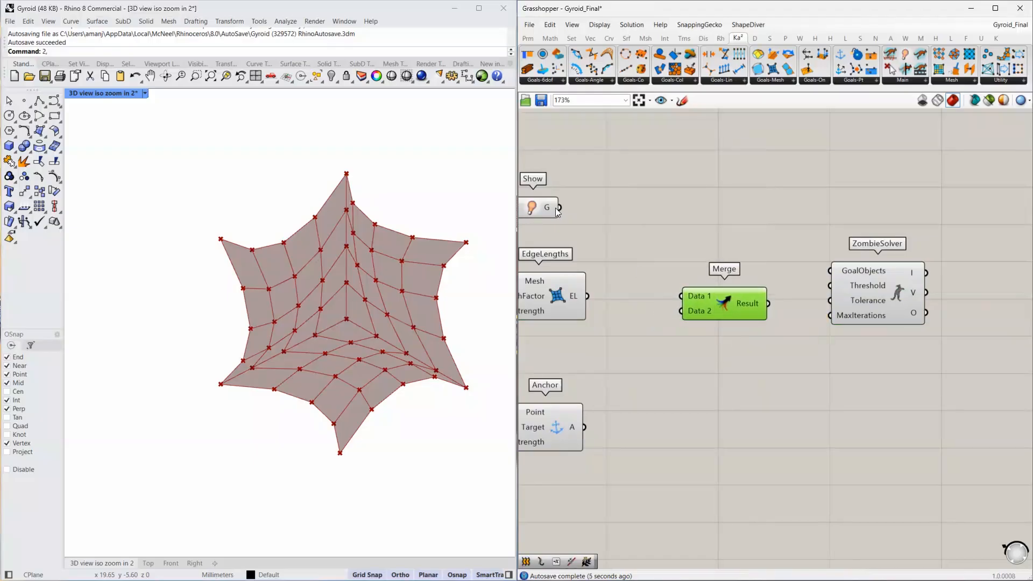
Merge the Show, EdgeLengths and Anchor outputs as D1, D2 and D3, and connect the Merge result to the ZombieSolver GoalObjects input.
{"action": "left_click_drag", "start_coordinate": [559, 207], "coordinate": [681, 295]}
{"action": "left_click_drag", "start_coordinate": [587, 296], "coordinate": [681, 310]}
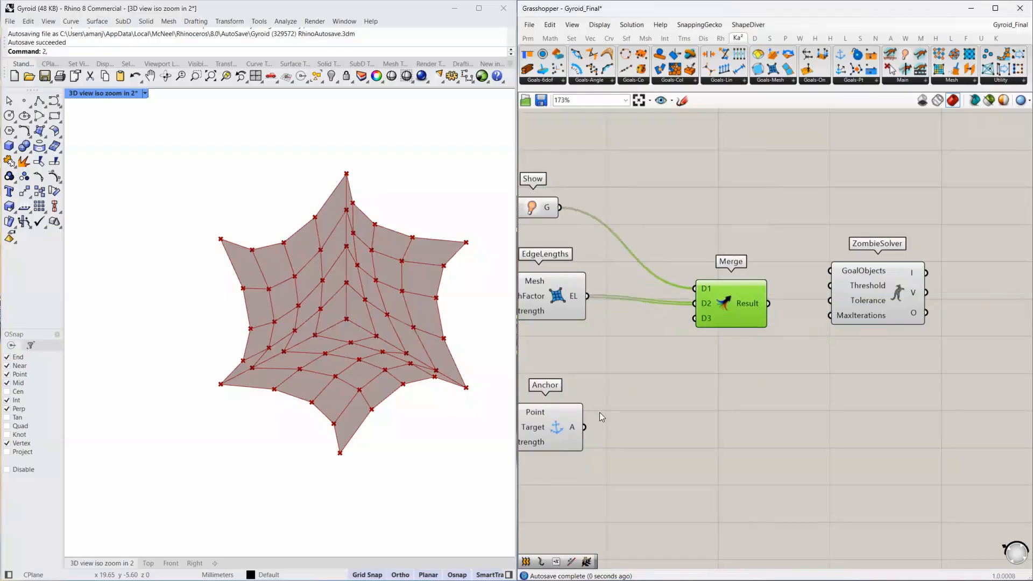
{"action": "left_click_drag", "start_coordinate": [584, 426], "coordinate": [883, 313]}
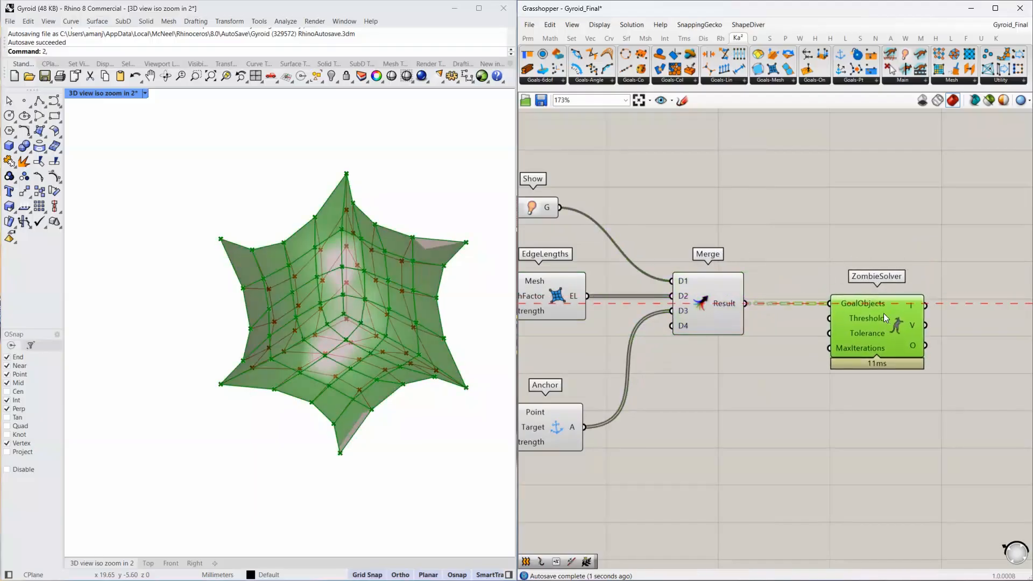
Add a number slider set to 500, connect it to the ZombieSolver MaxIterations input, and move the solver closer to Merge.
{"action": "double_click", "coordinate": [682, 382]}
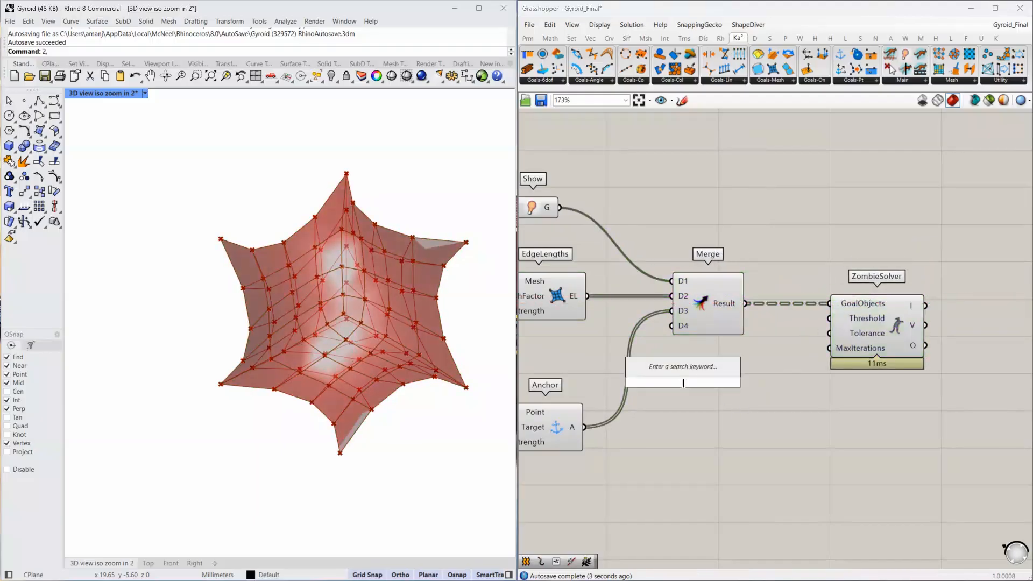
{"action": "type", "text": "500"}
{"action": "key", "text": "Return"}
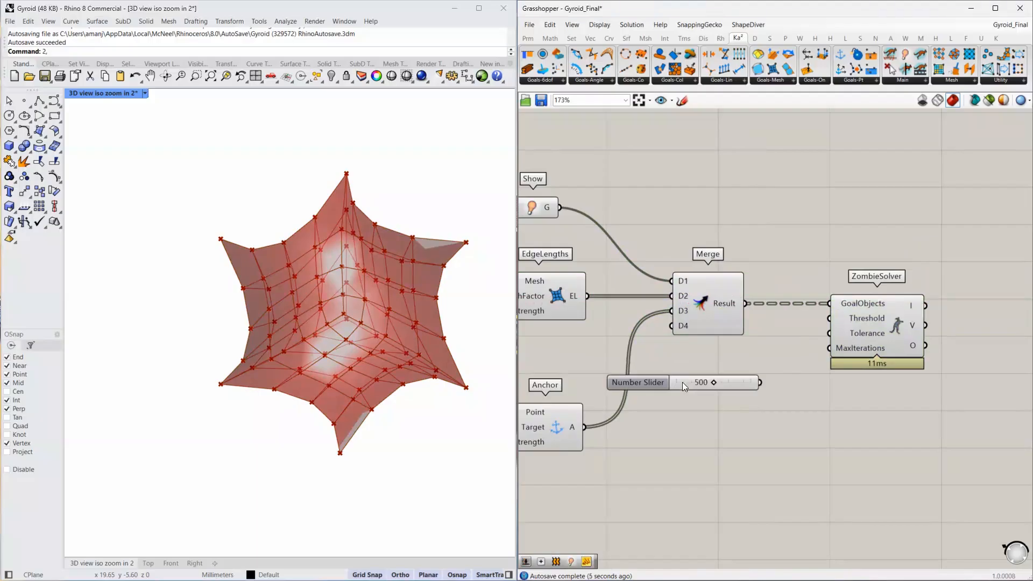
{"action": "mouse_move", "coordinate": [861, 352]}
{"action": "left_click_drag", "start_coordinate": [735, 384], "coordinate": [735, 359]}
{"action": "mouse_move", "coordinate": [854, 347]}
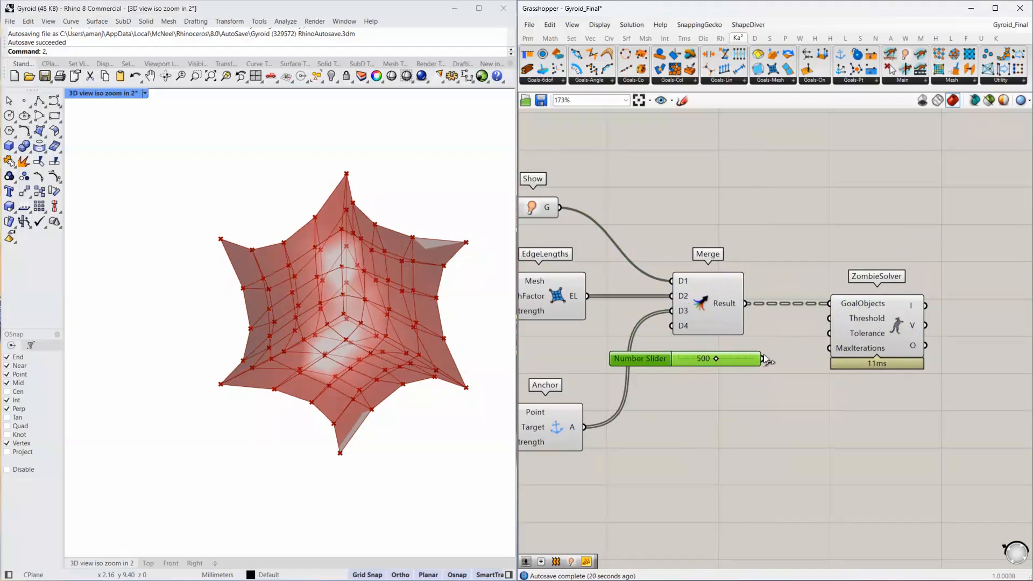
{"action": "left_click_drag", "start_coordinate": [764, 359], "coordinate": [830, 348]}
{"action": "left_click_drag", "start_coordinate": [897, 338], "coordinate": [874, 341]}
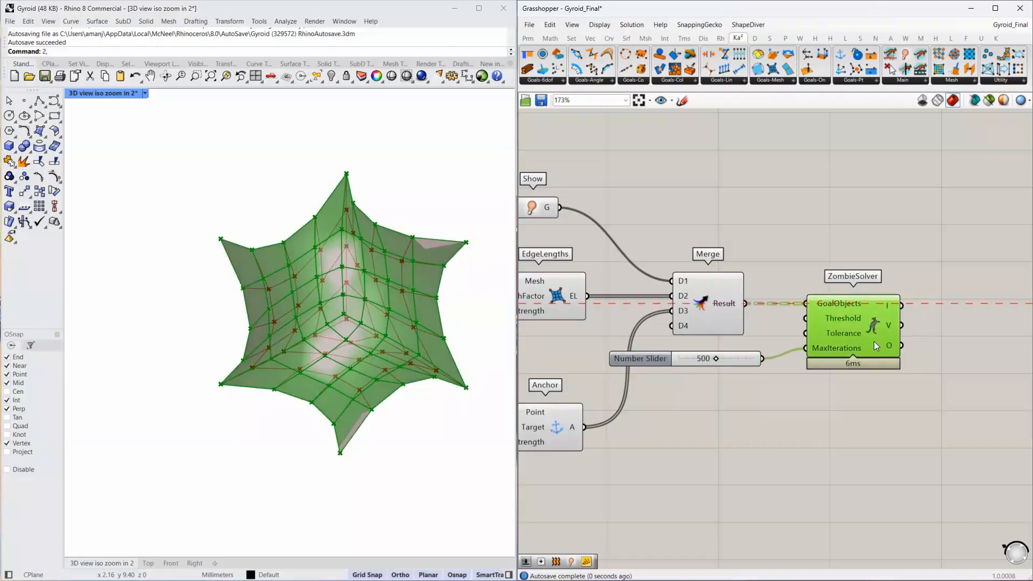
{"action": "left_click", "coordinate": [419, 330]}
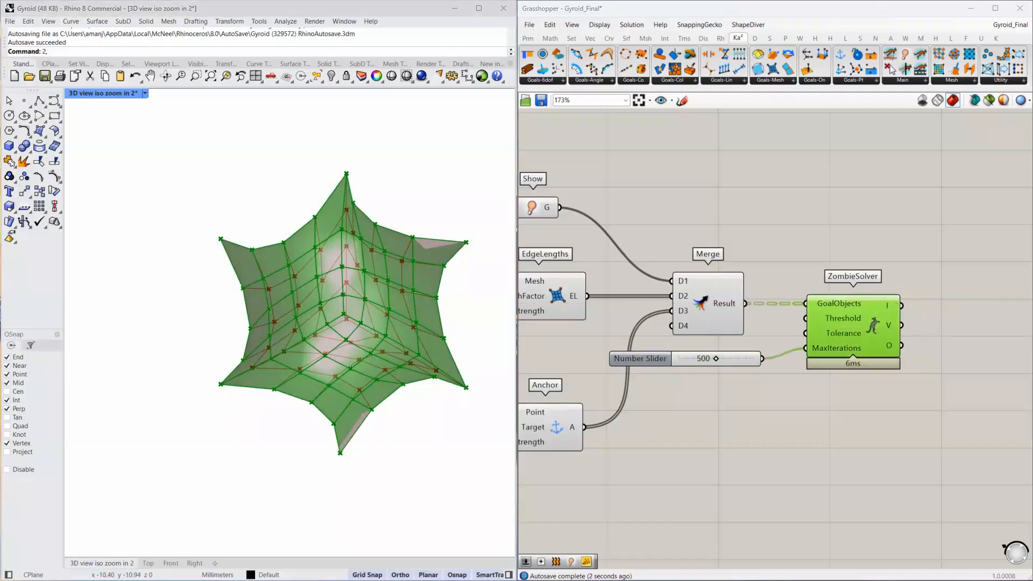
Add a List Item component beside ZombieSolver, connect the solver's O output to its List input, and inspect that output's contents.
{"action": "right_click_drag", "start_coordinate": [980, 350], "coordinate": [837, 314]}
{"action": "left_click", "coordinate": [837, 314]}
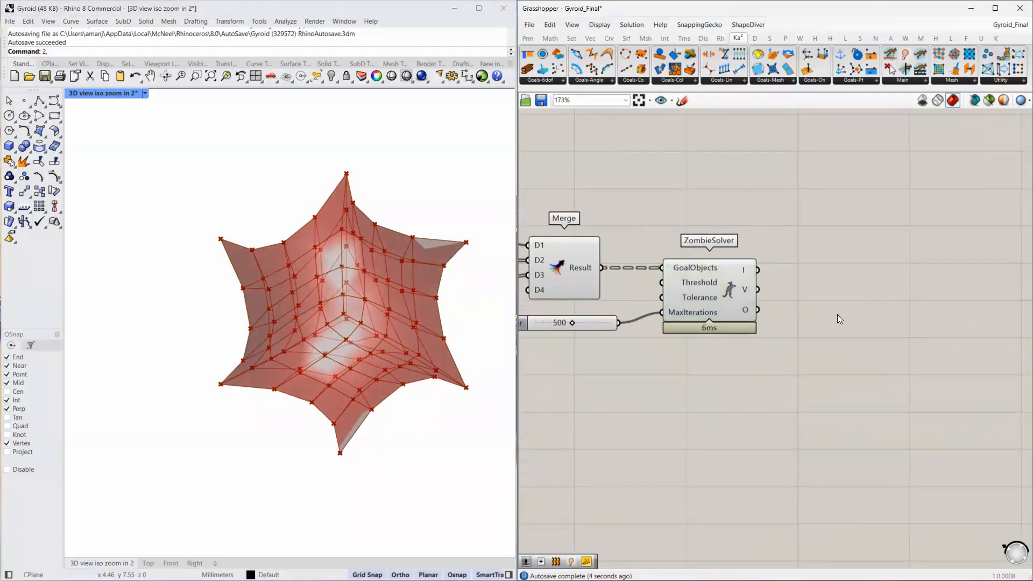
{"action": "double_click", "coordinate": [837, 314]}
{"action": "type", "text": "list item"}
{"action": "key", "text": "Return"}
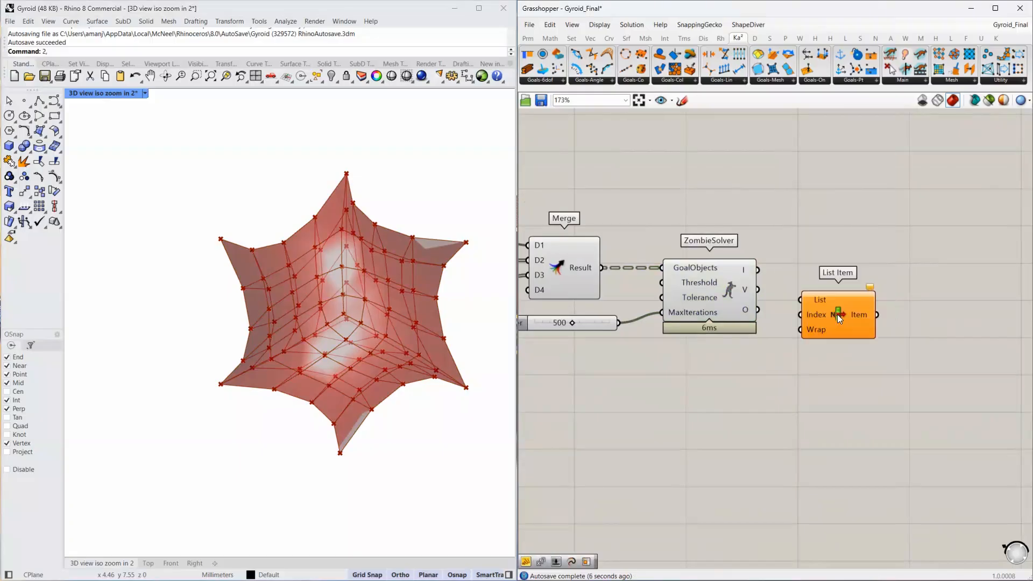
{"action": "left_click_drag", "start_coordinate": [757, 310], "coordinate": [823, 325]}
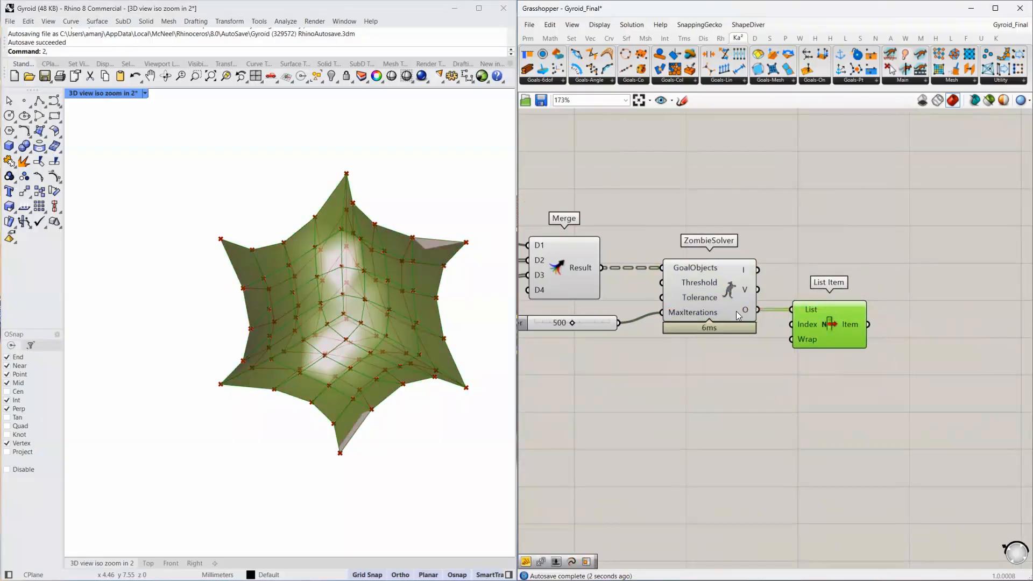
{"action": "mouse_move", "coordinate": [747, 312]}
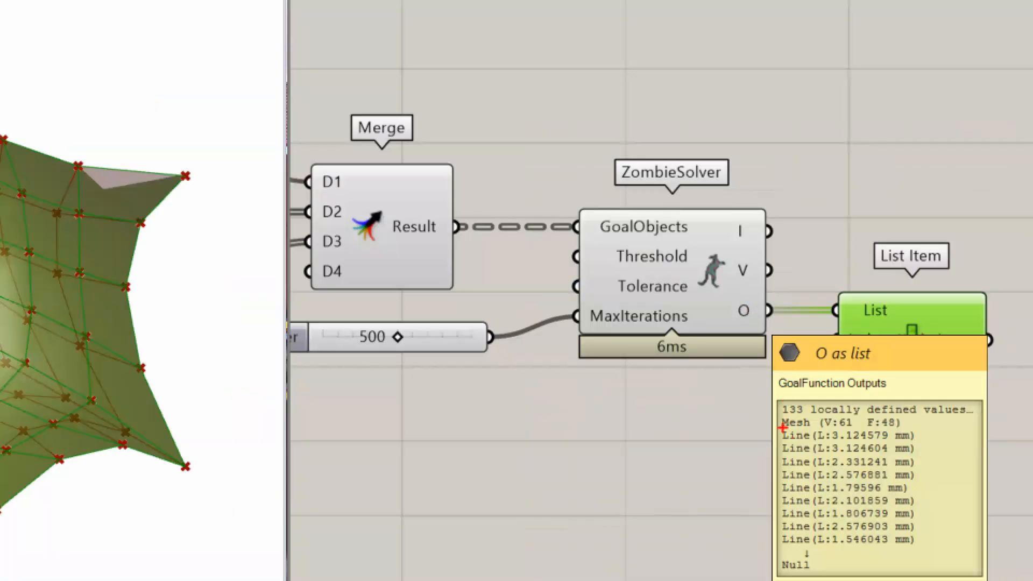
Add a Mesh container and connect List Item's Item output to it.
{"action": "left_click_drag", "start_coordinate": [764, 368], "coordinate": [840, 364]}
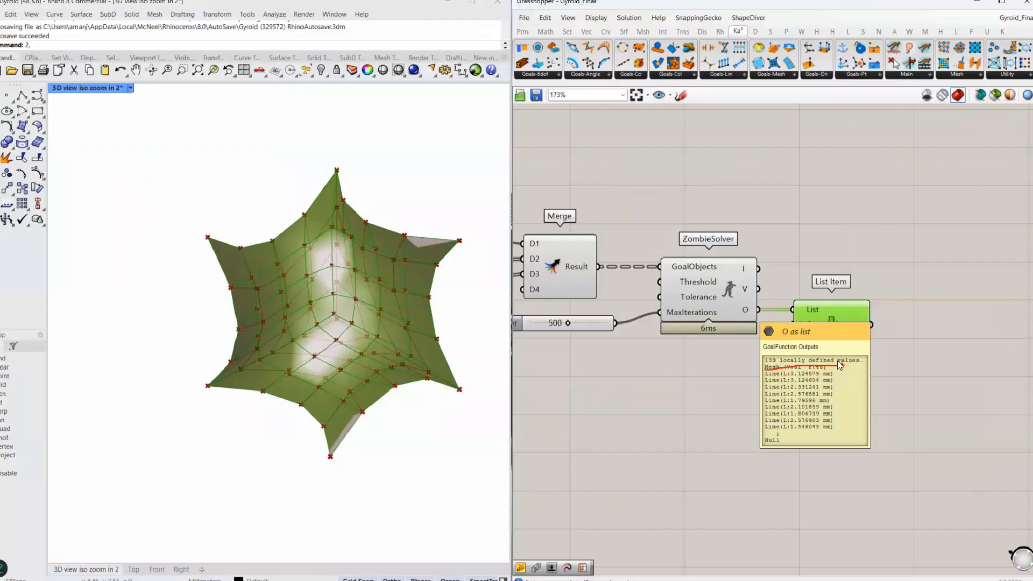
{"action": "right_click_drag", "start_coordinate": [903, 310], "coordinate": [719, 310]}
{"action": "double_click", "coordinate": [719, 310]}
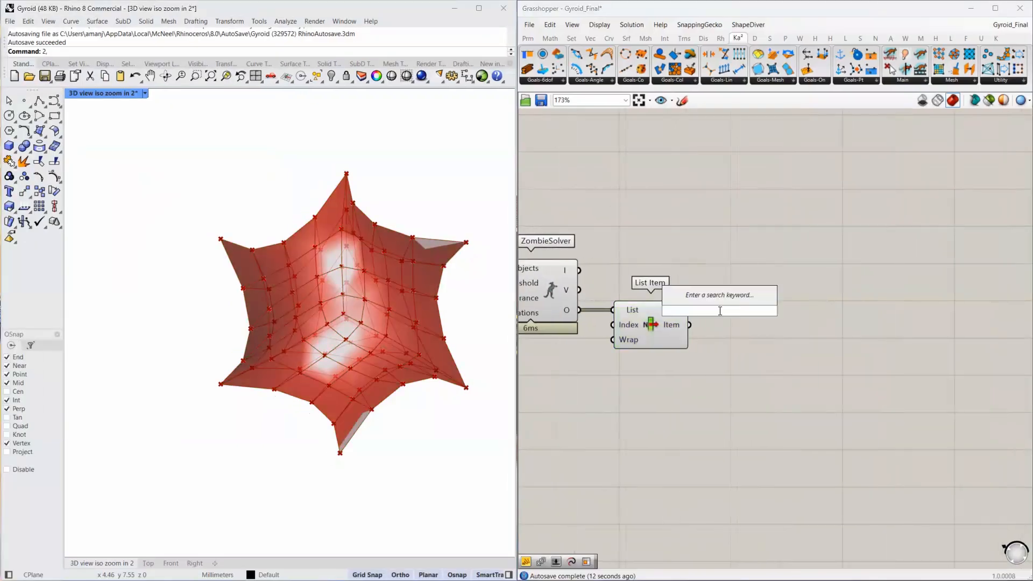
{"action": "type", "text": "mesh"}
{"action": "key", "text": "Return"}
{"action": "left_click_drag", "start_coordinate": [689, 324], "coordinate": [730, 332]}
Turn off the preview of the source Mesh container, the goal components, Merge and ZombieSolver.
{"action": "scroll", "coordinate": [839, 295], "scroll_direction": "down", "scroll_amount": 5}
{"action": "right_click_drag", "start_coordinate": [733, 245], "coordinate": [857, 223]}
{"action": "left_click_drag", "start_coordinate": [876, 201], "coordinate": [606, 360]}
{"action": "middle_click", "coordinate": [685, 348]}
{"action": "left_click", "coordinate": [708, 324]}
{"action": "left_click", "coordinate": [532, 355]}
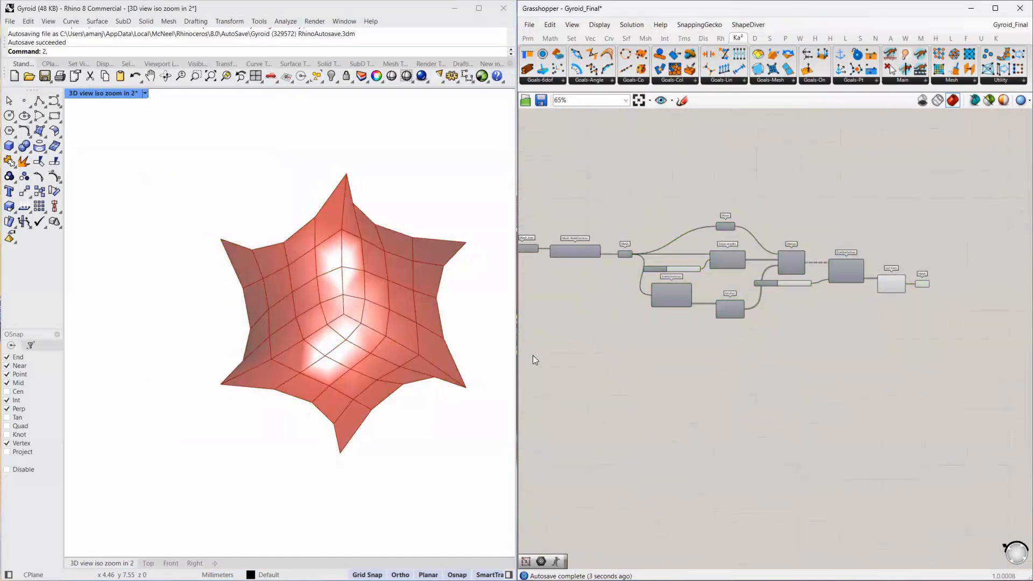
Examine the relaxed mesh and the chain of EdgeLengths, Anchor, Merge and ZombieSolver components that produces it.
{"action": "right_click_drag", "start_coordinate": [463, 303], "coordinate": [289, 329]}
{"action": "scroll", "coordinate": [778, 272], "scroll_direction": "up", "scroll_amount": 5}
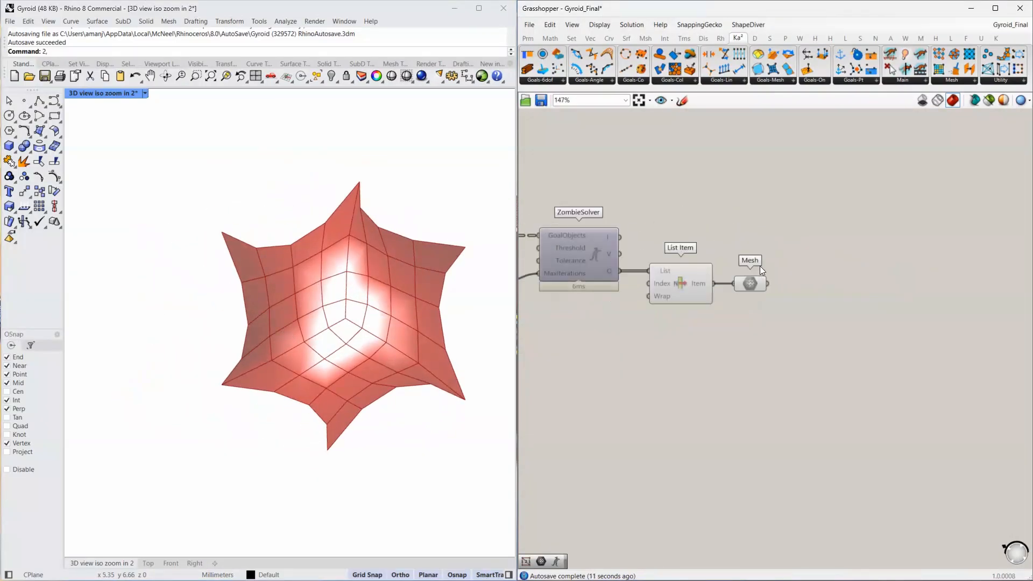
{"action": "scroll", "coordinate": [759, 266], "scroll_direction": "up", "scroll_amount": 3}
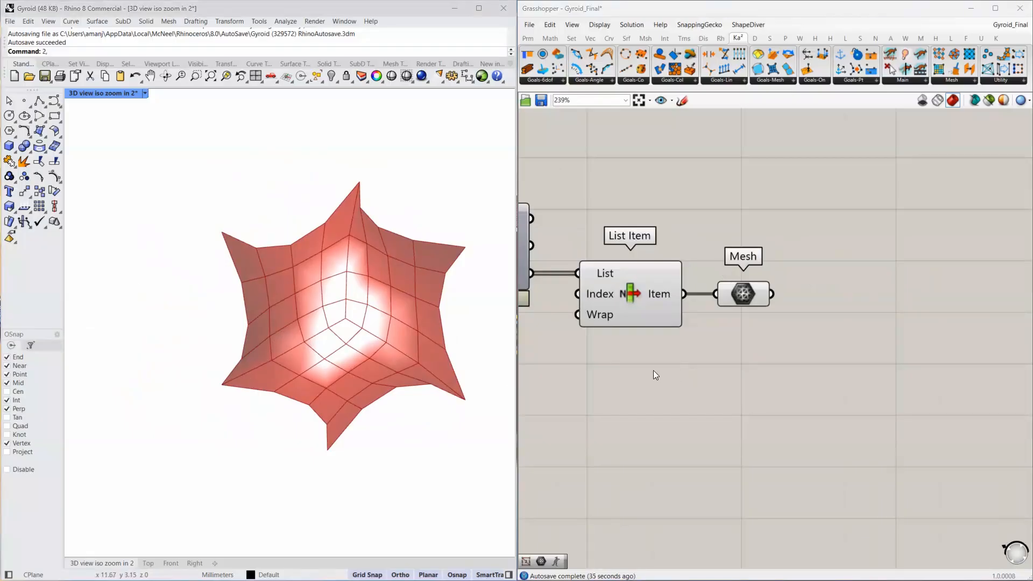
{"action": "left_click_drag", "start_coordinate": [552, 374], "coordinate": [570, 370]}
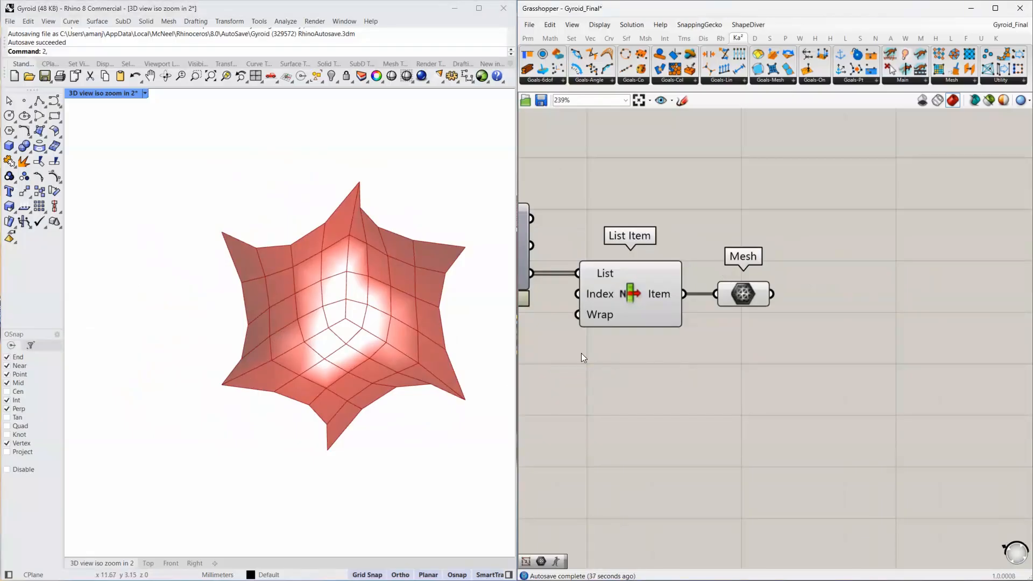
{"action": "right_click_drag", "start_coordinate": [591, 354], "coordinate": [1030, 365]}
{"action": "scroll", "coordinate": [816, 353], "scroll_direction": "down", "scroll_amount": 2}
{"action": "right_click_drag", "start_coordinate": [674, 370], "coordinate": [803, 384]}
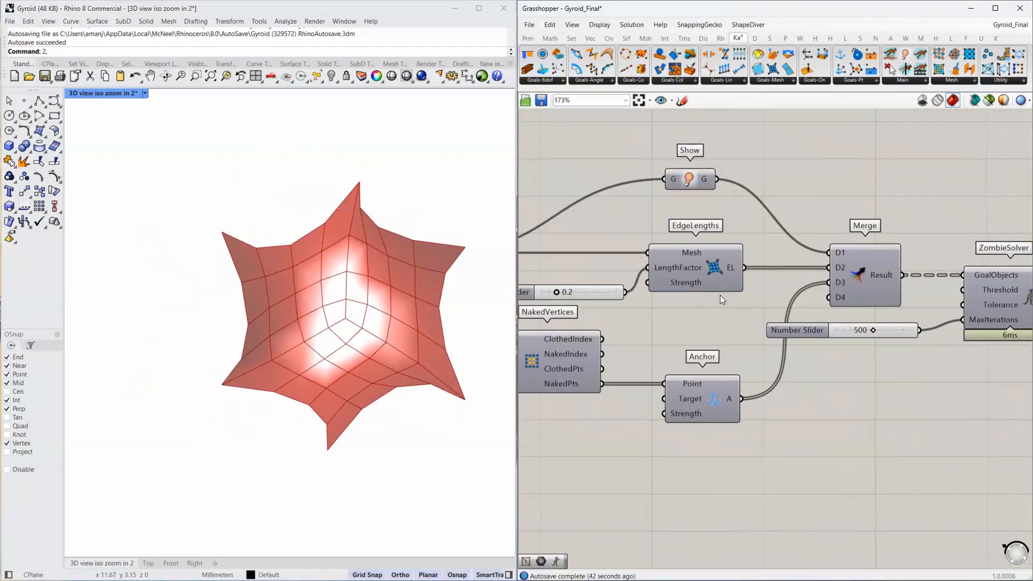
{"action": "mouse_move", "coordinate": [690, 420]}
{"action": "right_click_drag", "start_coordinate": [943, 413], "coordinate": [479, 411]}
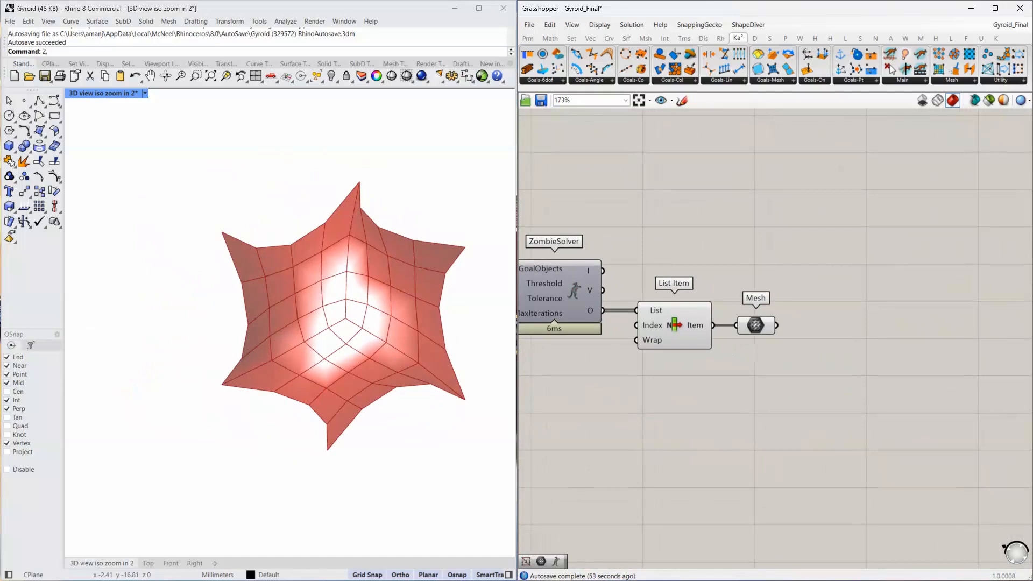
Turn on the preview of the source Mesh container after Mesh WeldVertices to compare it with the relaxed mesh.
{"action": "left_click", "coordinate": [761, 327]}
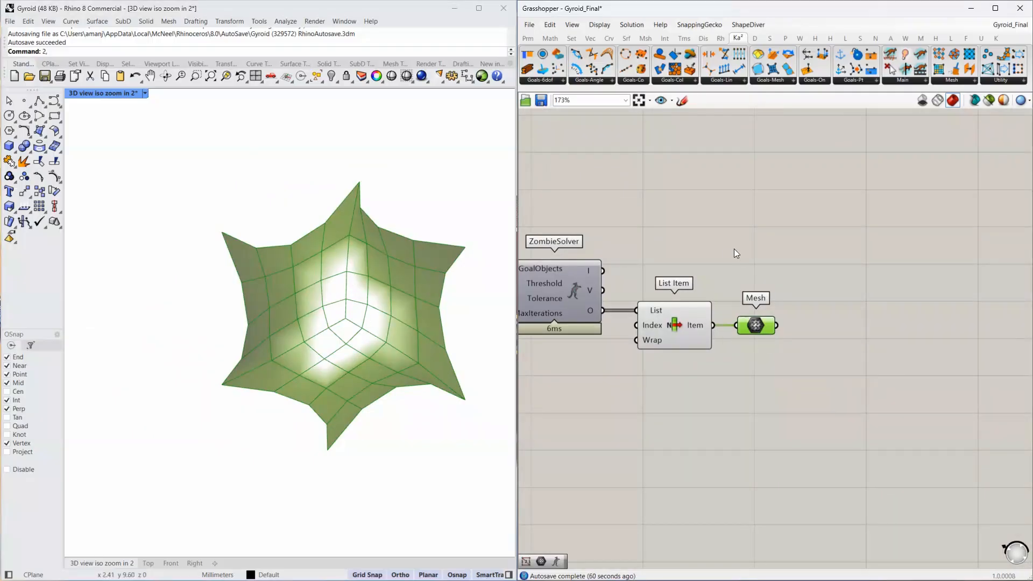
{"action": "scroll", "coordinate": [805, 339], "scroll_direction": "down", "scroll_amount": 3}
{"action": "right_click_drag", "start_coordinate": [644, 340], "coordinate": [1004, 340]}
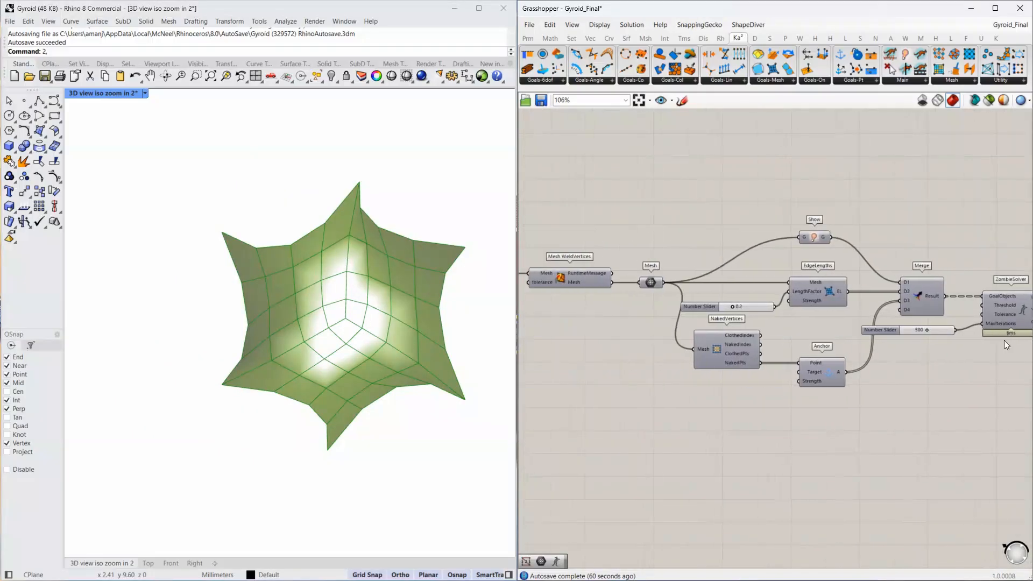
{"action": "left_click", "coordinate": [651, 283]}
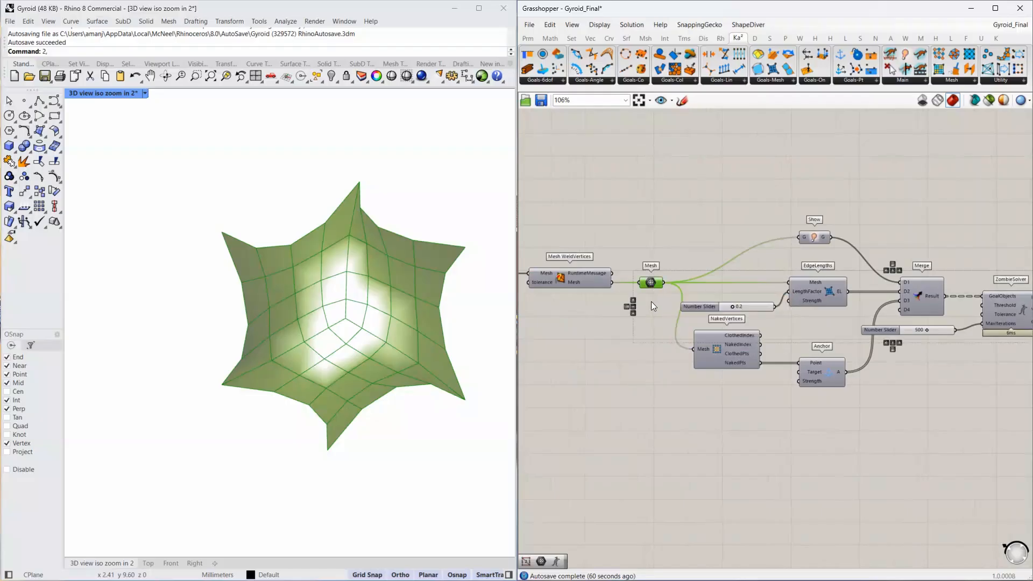
{"action": "middle_click", "coordinate": [657, 283]}
{"action": "left_click", "coordinate": [680, 256]}
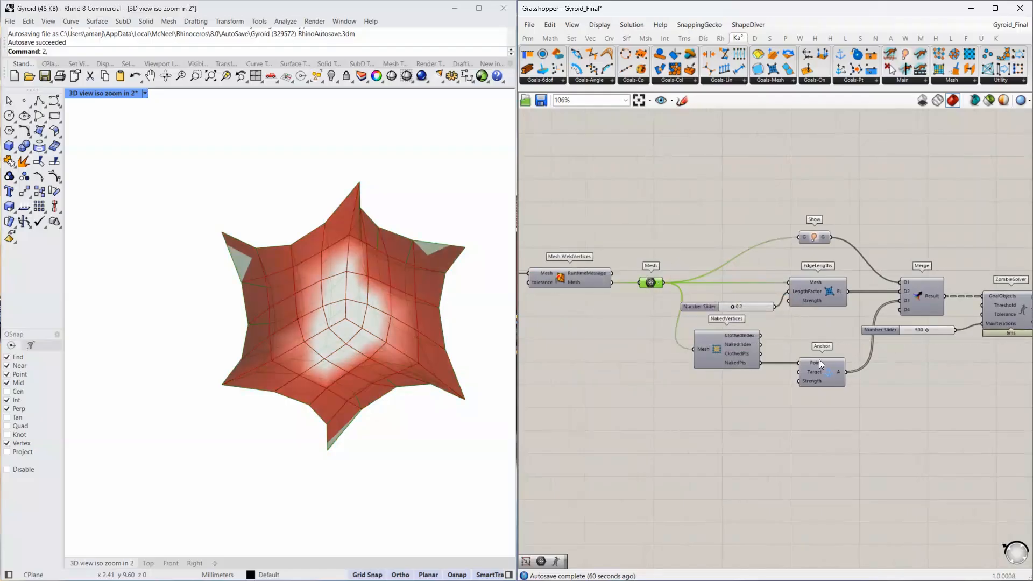
Highlight the relaxed mesh and inspect how its corner lines up with the source mesh's corner.
{"action": "right_click_drag", "start_coordinate": [899, 367], "coordinate": [598, 369]}
{"action": "left_click", "coordinate": [834, 334]}
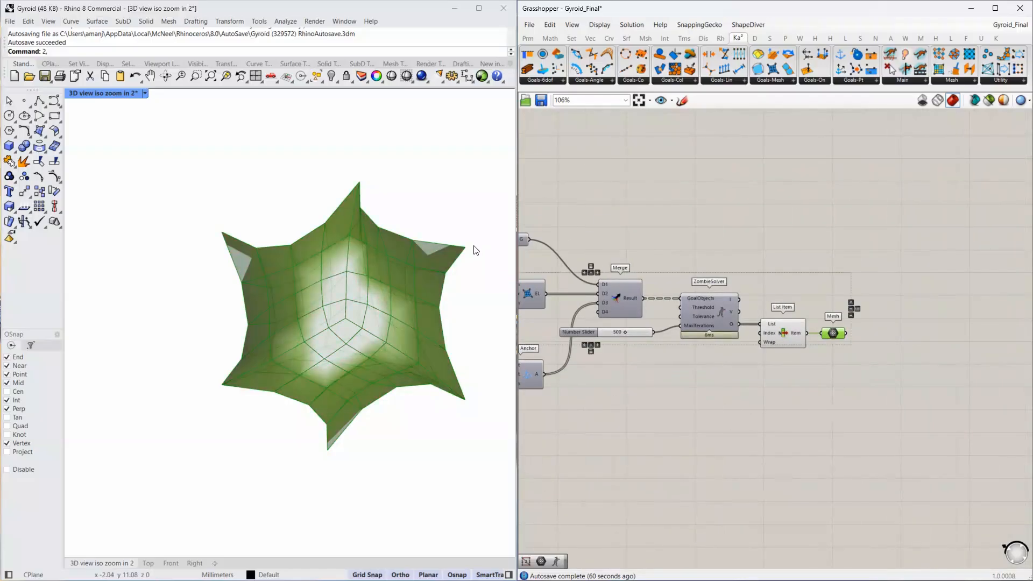
{"action": "scroll", "coordinate": [455, 251], "scroll_direction": "up", "scroll_amount": 8}
{"action": "scroll", "coordinate": [448, 248], "scroll_direction": "up", "scroll_amount": 10}
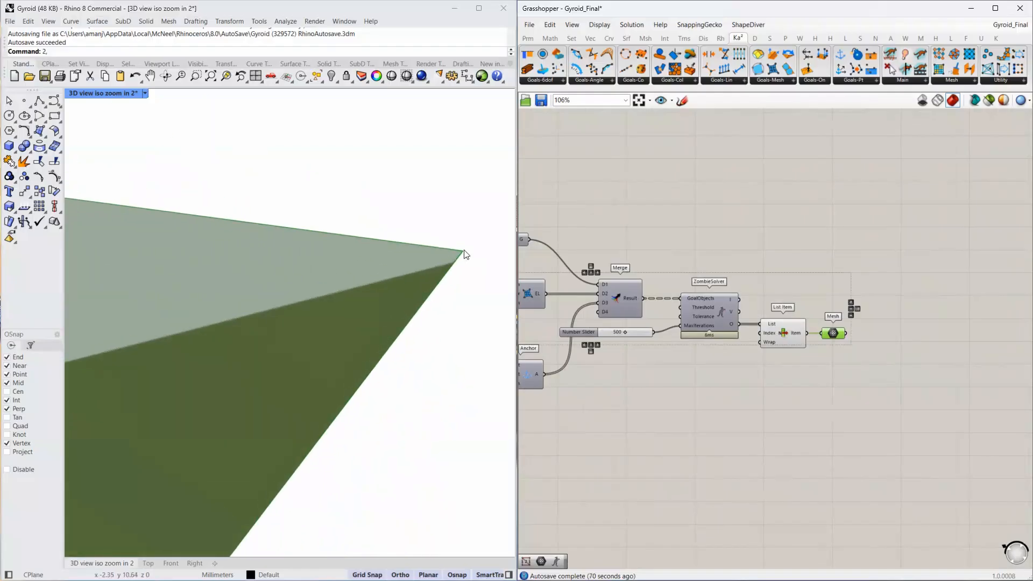
{"action": "scroll", "coordinate": [465, 251], "scroll_direction": "up", "scroll_amount": 3}
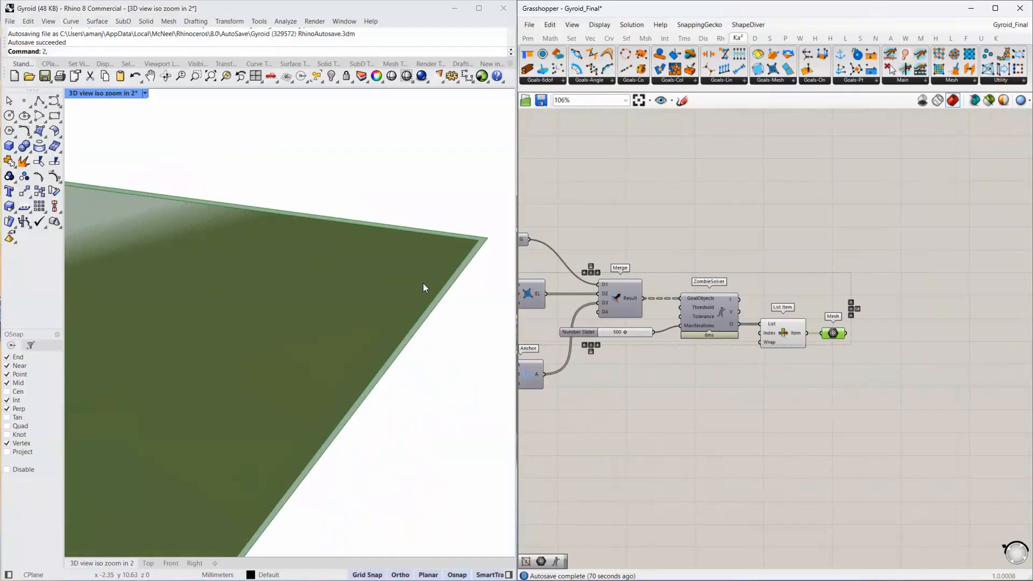
{"action": "scroll", "coordinate": [414, 288], "scroll_direction": "down", "scroll_amount": 15}
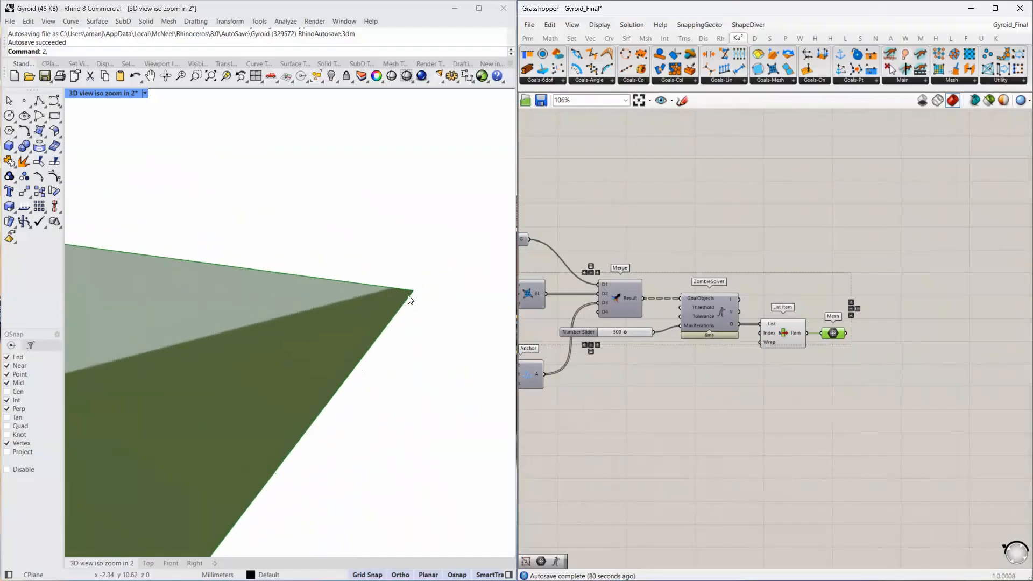
{"action": "scroll", "coordinate": [349, 312], "scroll_direction": "down", "scroll_amount": 5}
{"action": "scroll", "coordinate": [348, 317], "scroll_direction": "up", "scroll_amount": 2}
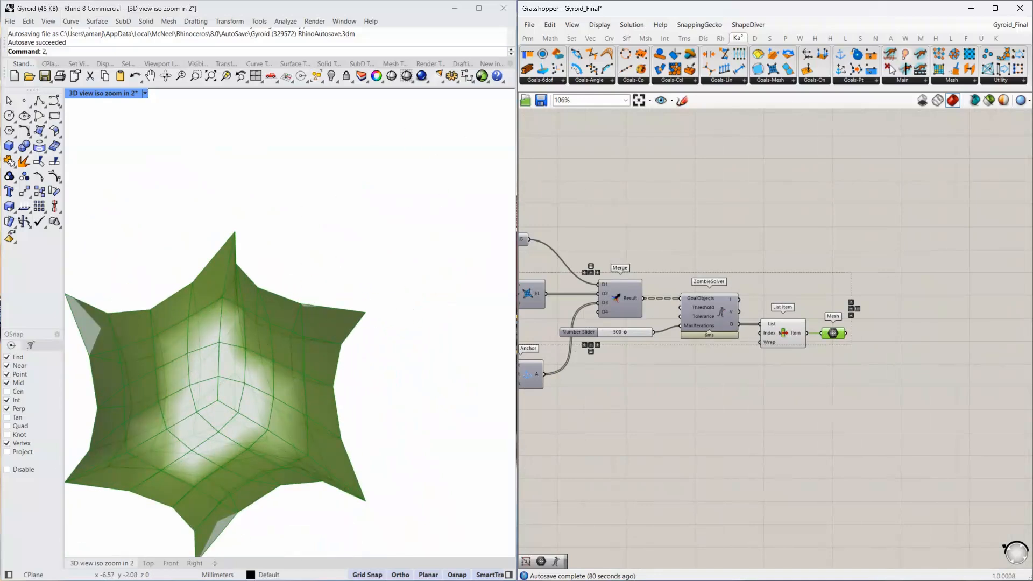
{"action": "left_click", "coordinate": [909, 339]}
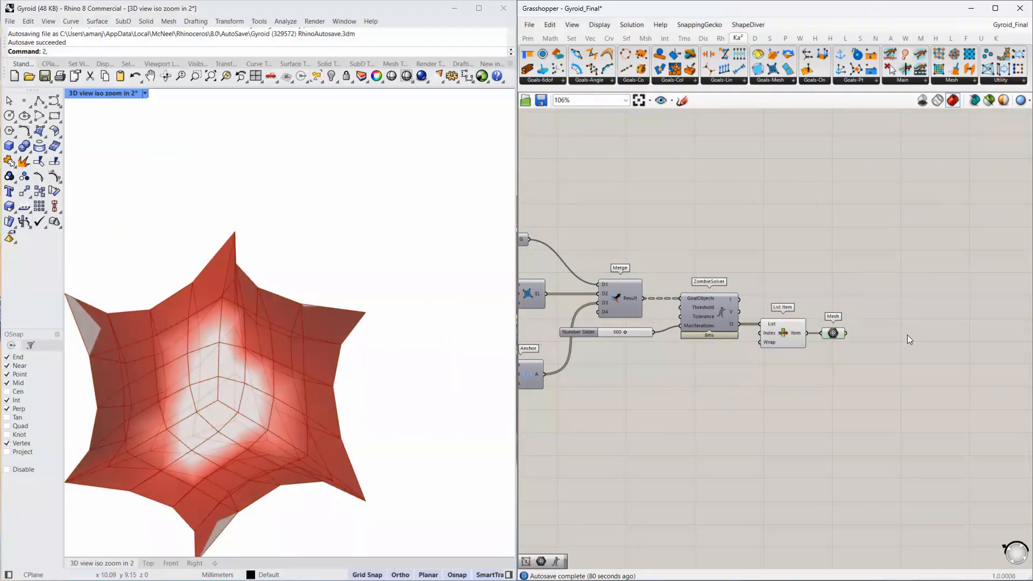
Add a Deconstruct Mesh component and connect the relaxed Mesh container to its Mesh input.
{"action": "double_click", "coordinate": [882, 333]}
{"action": "type", "text": "de"}
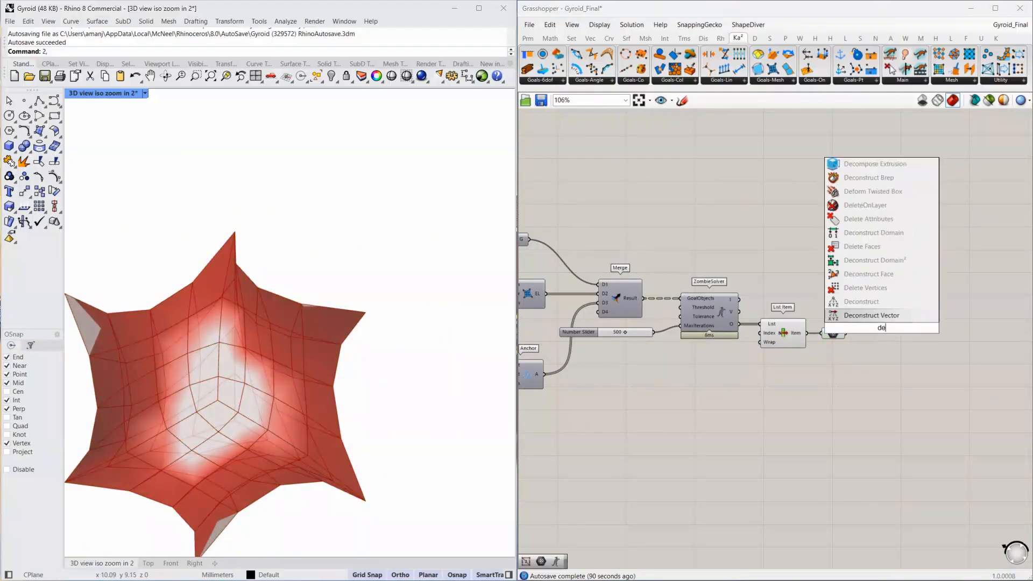
{"action": "type", "text": "con"}
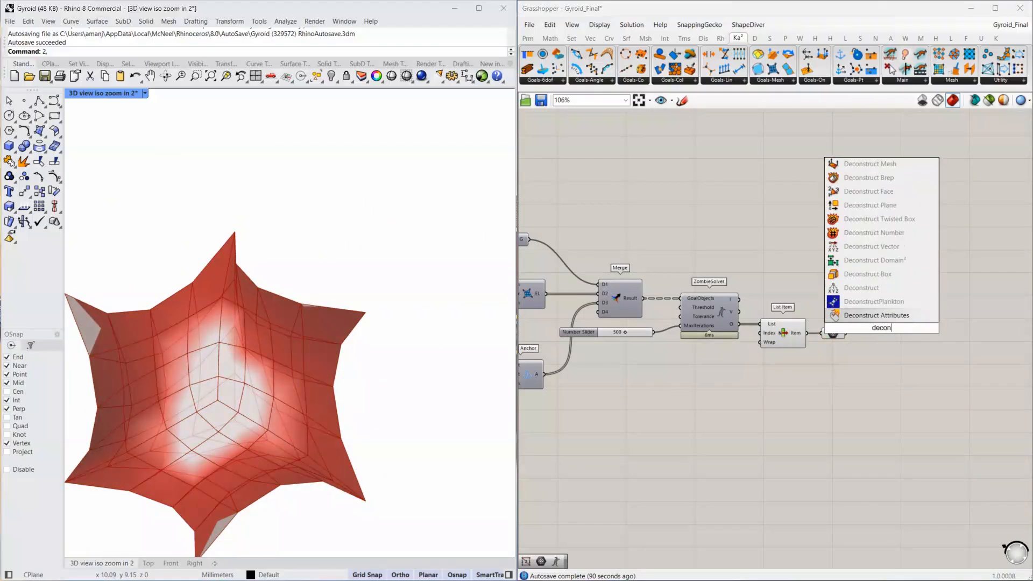
{"action": "type", "text": "struct"}
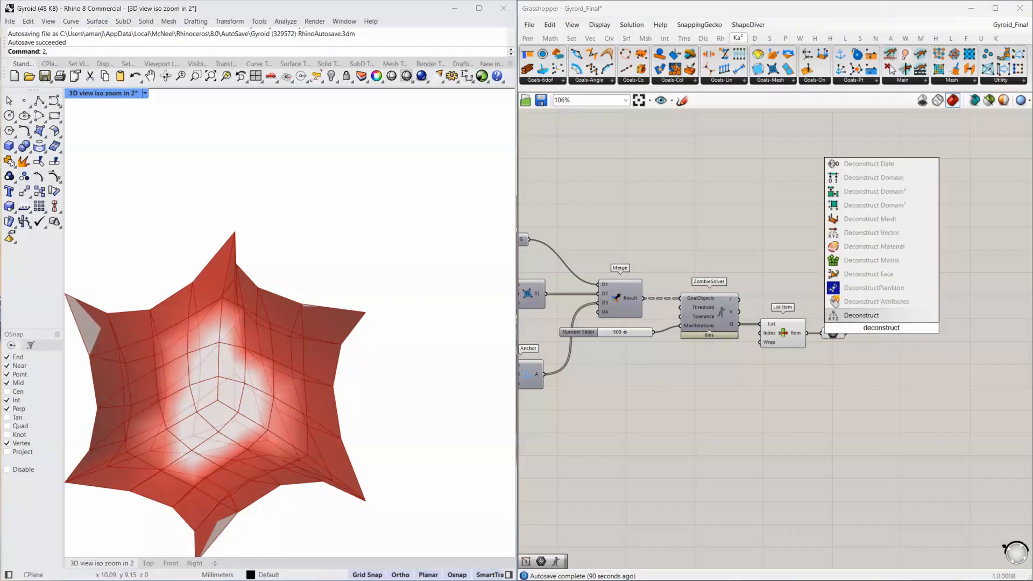
{"action": "left_click", "coordinate": [909, 220]}
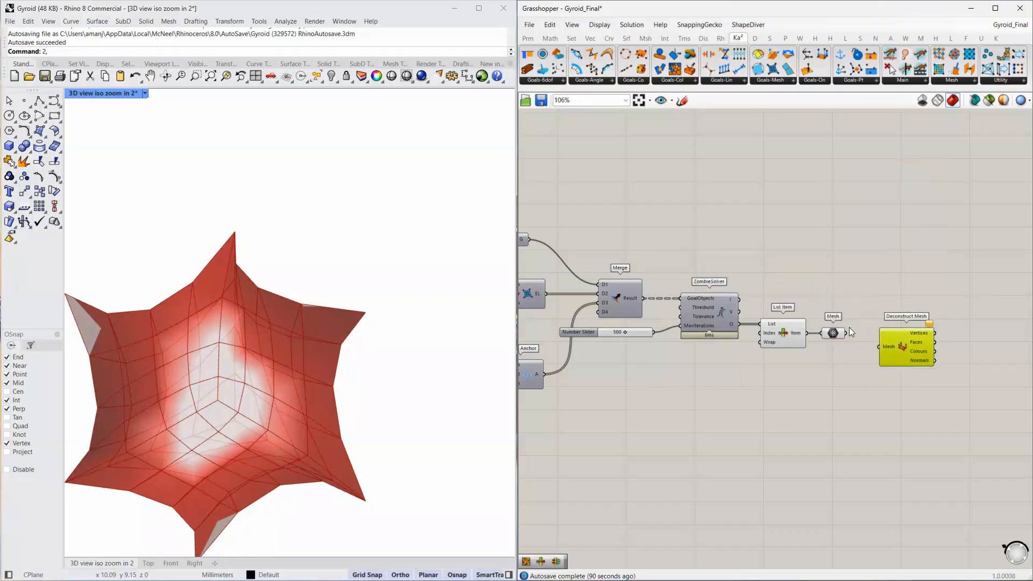
{"action": "left_click_drag", "start_coordinate": [876, 343], "coordinate": [880, 347]}
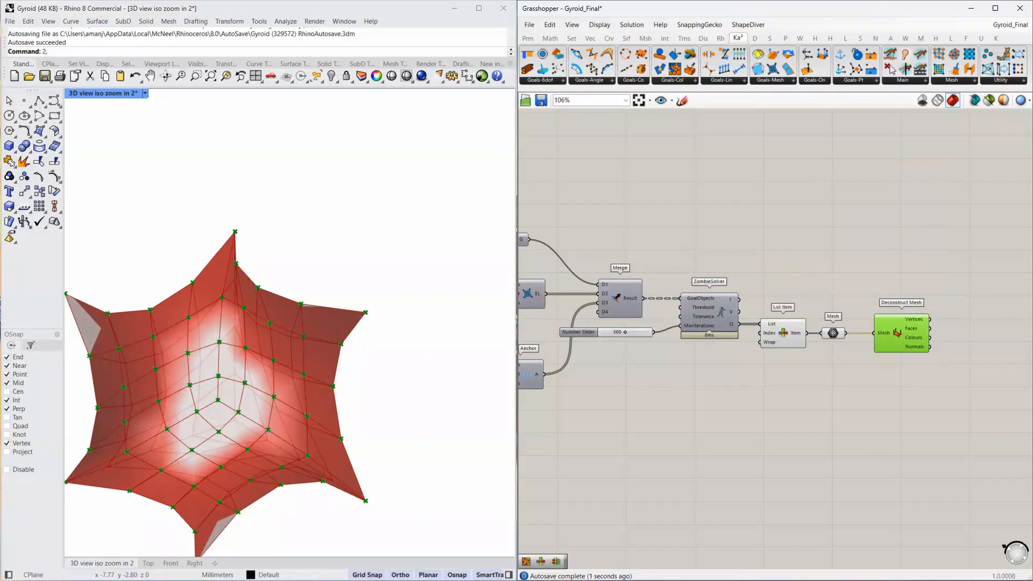
Review the NakedVertices outputs, add a Replace Items component and place it beyond Deconstruct Mesh.
{"action": "right_click_drag", "start_coordinate": [902, 317], "coordinate": [763, 298]}
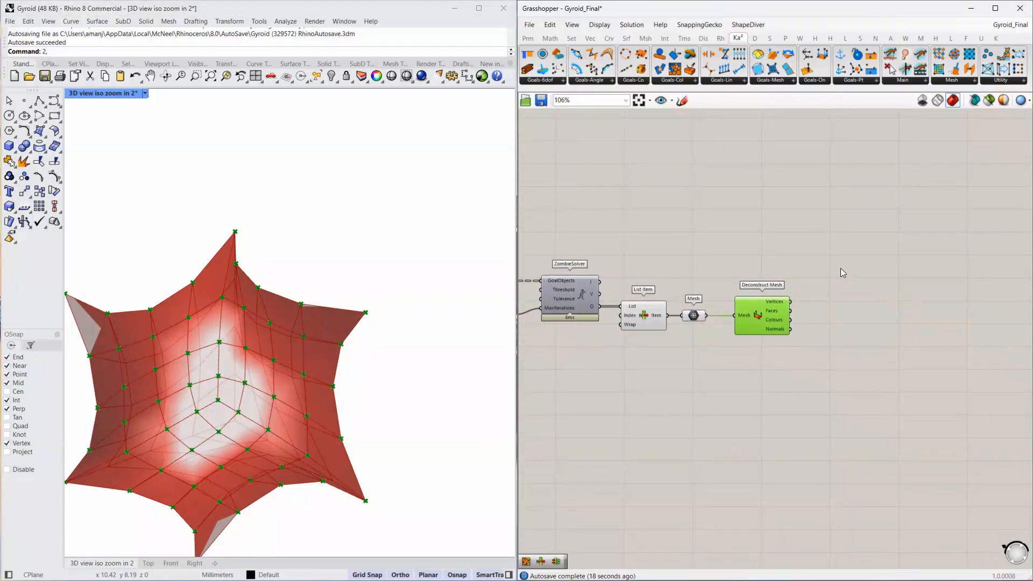
{"action": "right_click_drag", "start_coordinate": [568, 252], "coordinate": [865, 207]}
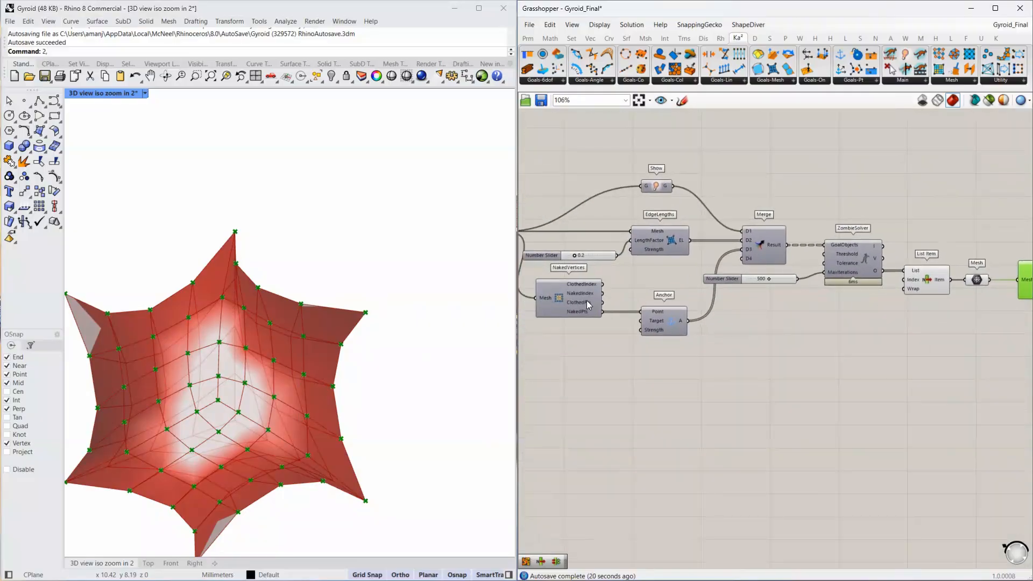
{"action": "scroll", "coordinate": [579, 316], "scroll_direction": "up", "scroll_amount": 3}
{"action": "scroll", "coordinate": [579, 317], "scroll_direction": "up", "scroll_amount": 5}
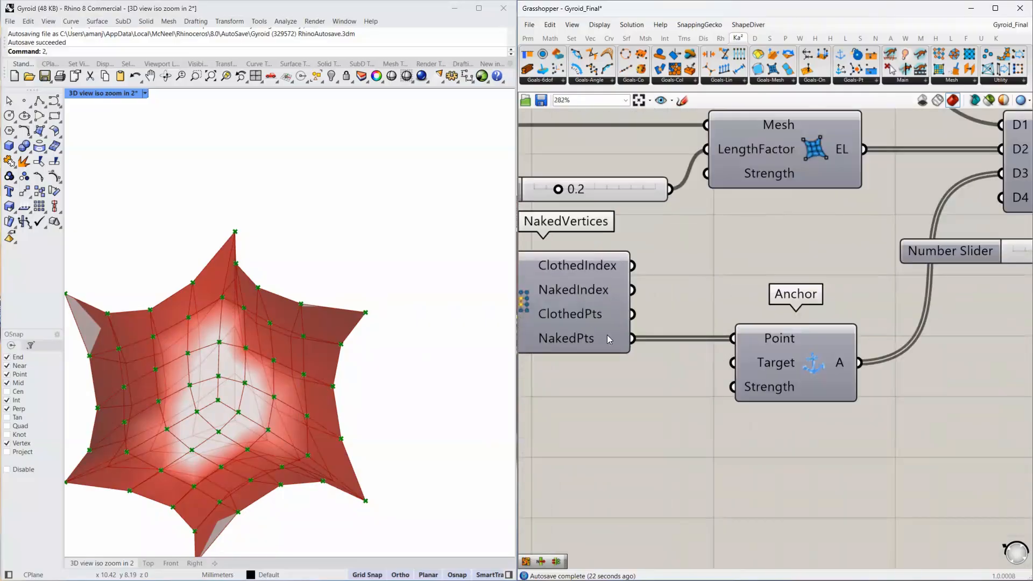
{"action": "scroll", "coordinate": [581, 277], "scroll_direction": "down", "scroll_amount": 7}
{"action": "right_click_drag", "start_coordinate": [943, 319], "coordinate": [880, 311]}
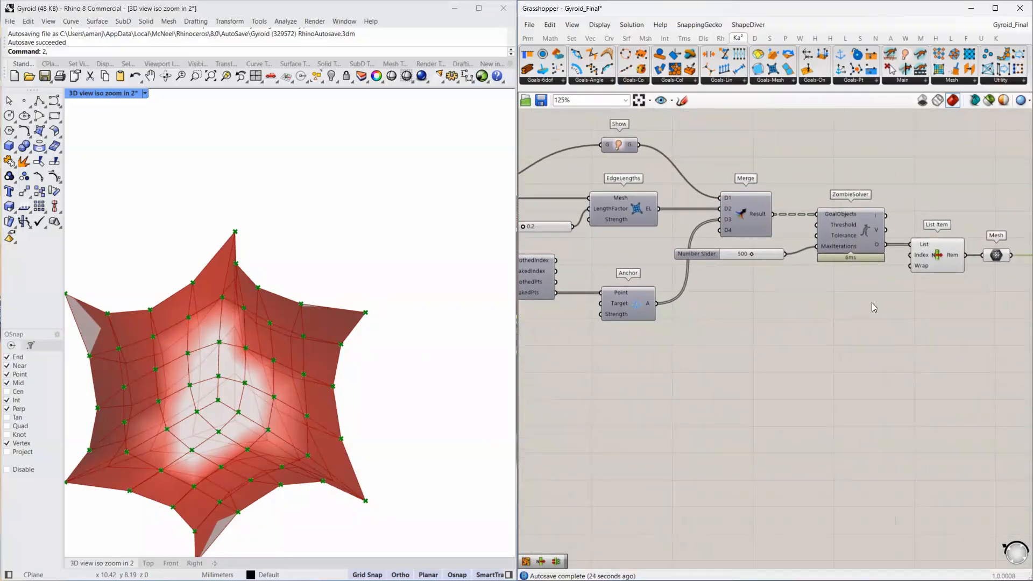
{"action": "double_click", "coordinate": [872, 304]}
{"action": "type", "text": "replace"}
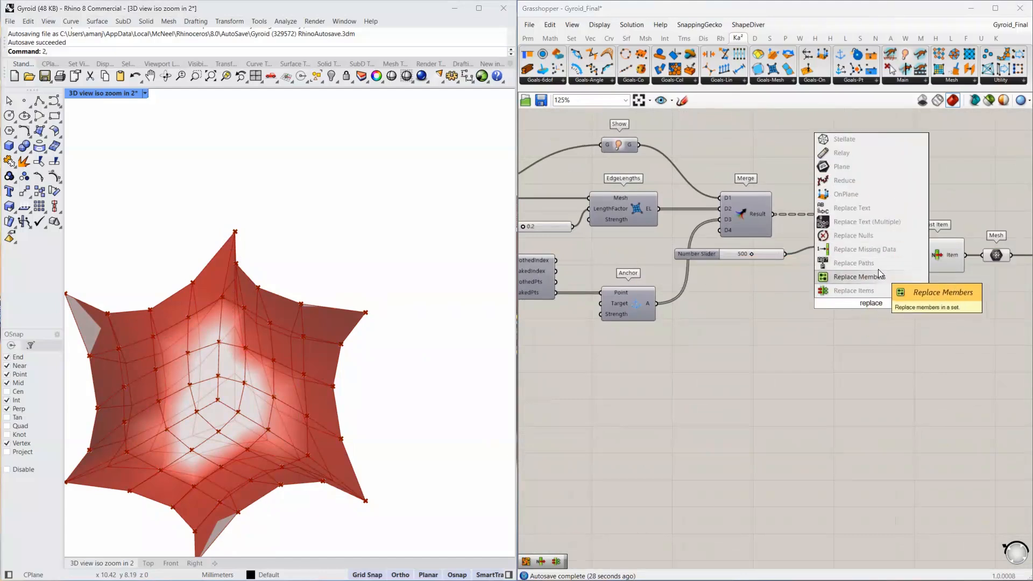
{"action": "type", "text": " items"}
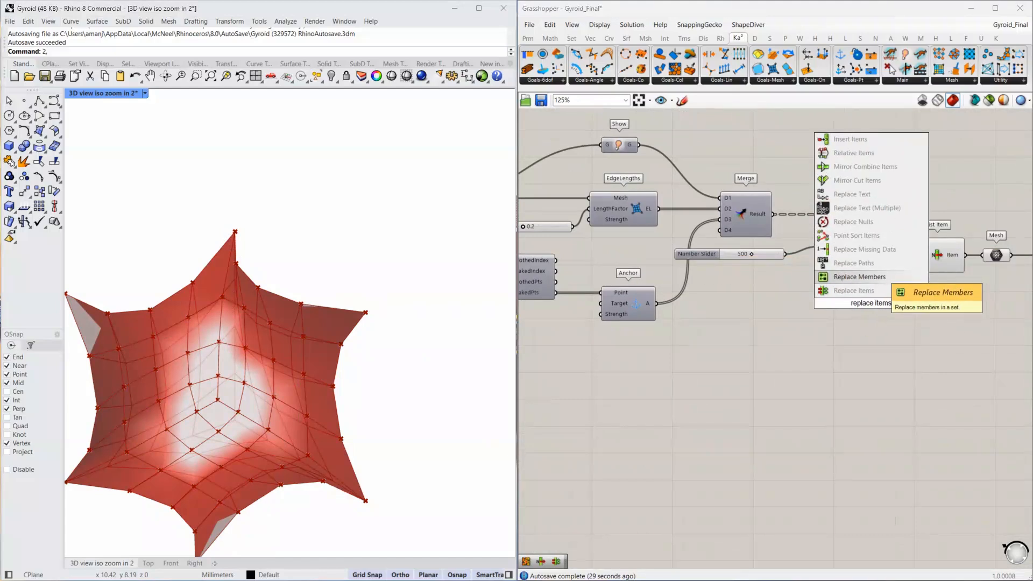
{"action": "left_click", "coordinate": [878, 287]}
{"action": "scroll", "coordinate": [721, 274], "scroll_direction": "down", "scroll_amount": 3}
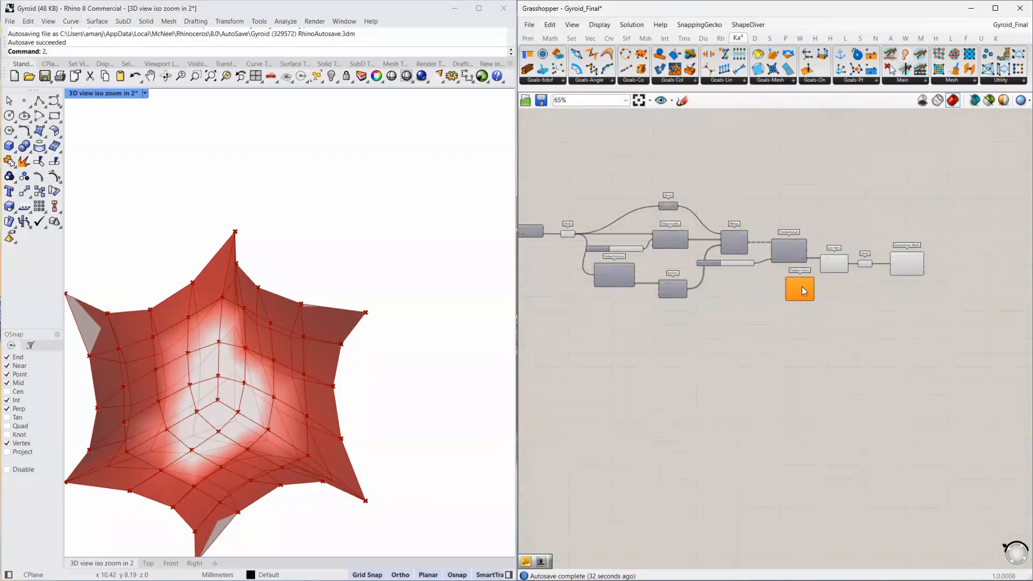
{"action": "left_click_drag", "start_coordinate": [801, 286], "coordinate": [964, 286]}
Connect the Vertices output of Deconstruct Mesh to the List input of Replace Items.
{"action": "scroll", "coordinate": [964, 287], "scroll_direction": "up", "scroll_amount": 4}
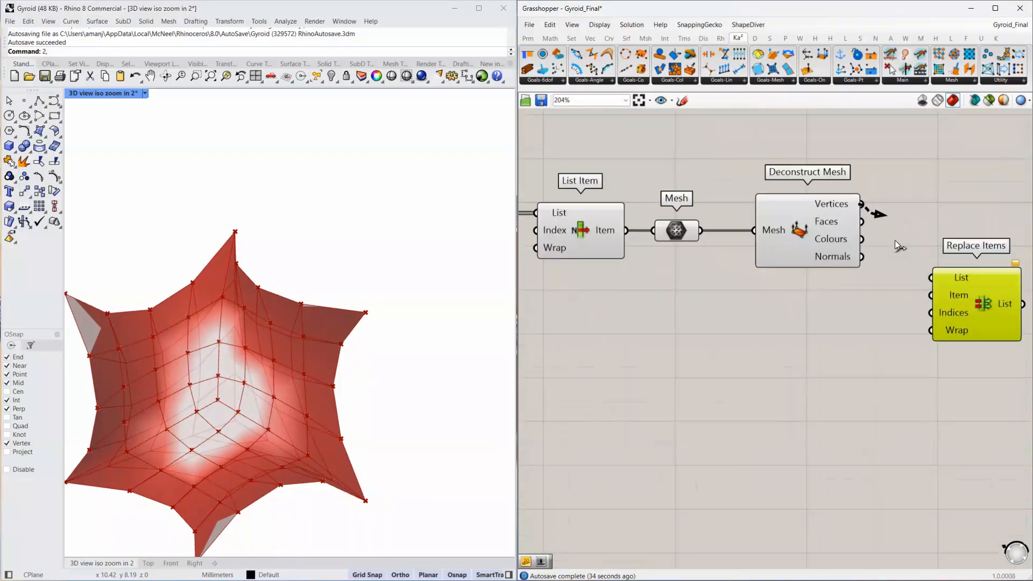
{"action": "left_click_drag", "start_coordinate": [898, 245], "coordinate": [958, 281]}
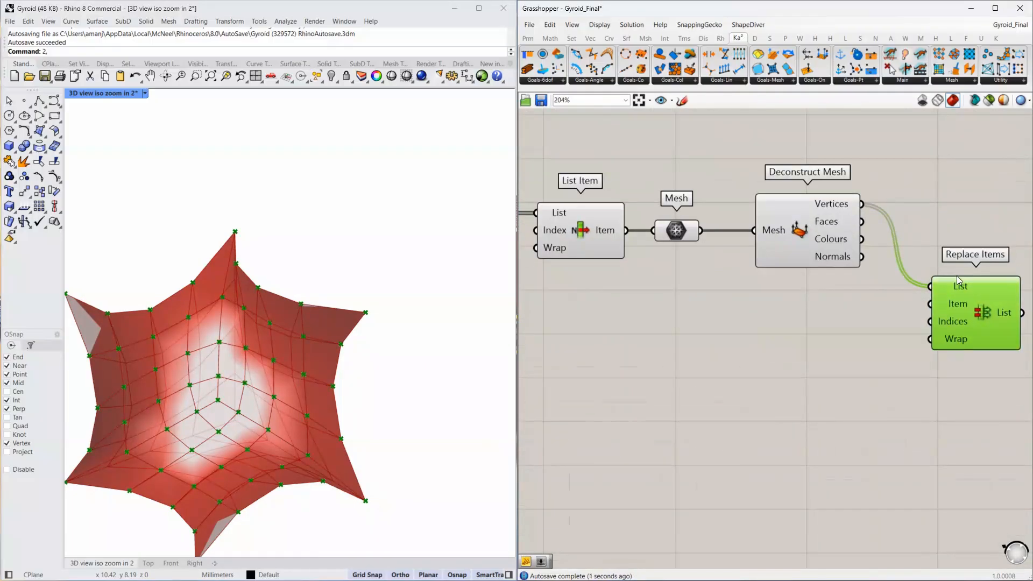
Connect the NakedVertices ClothedIndex output to Indices and ClothedPts to Item on the Replace Items component.
{"action": "scroll", "coordinate": [959, 280], "scroll_direction": "down", "scroll_amount": 4}
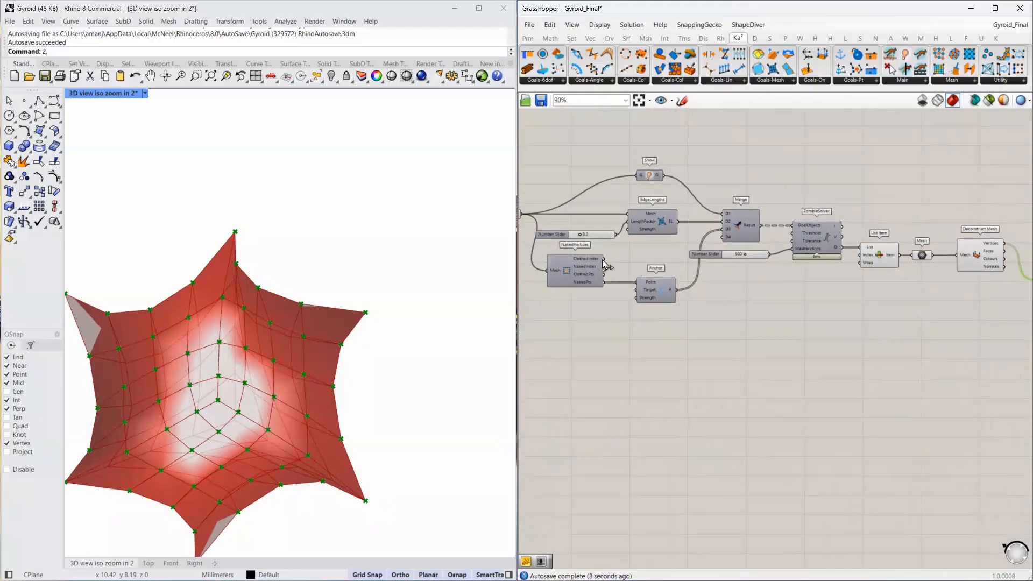
{"action": "left_click_drag", "start_coordinate": [603, 262], "coordinate": [936, 293]}
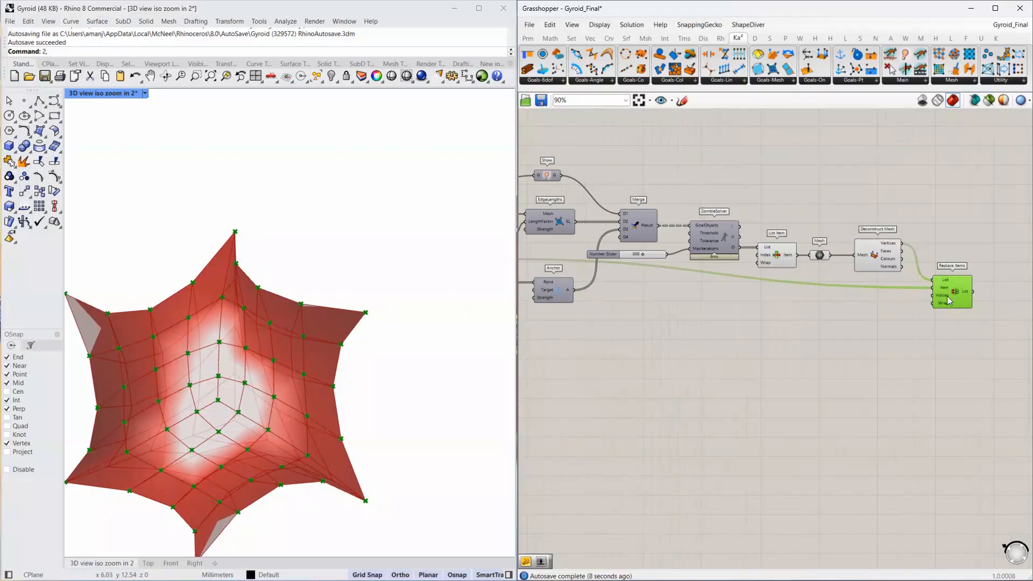
{"action": "right_click_drag", "start_coordinate": [662, 299], "coordinate": [860, 293]}
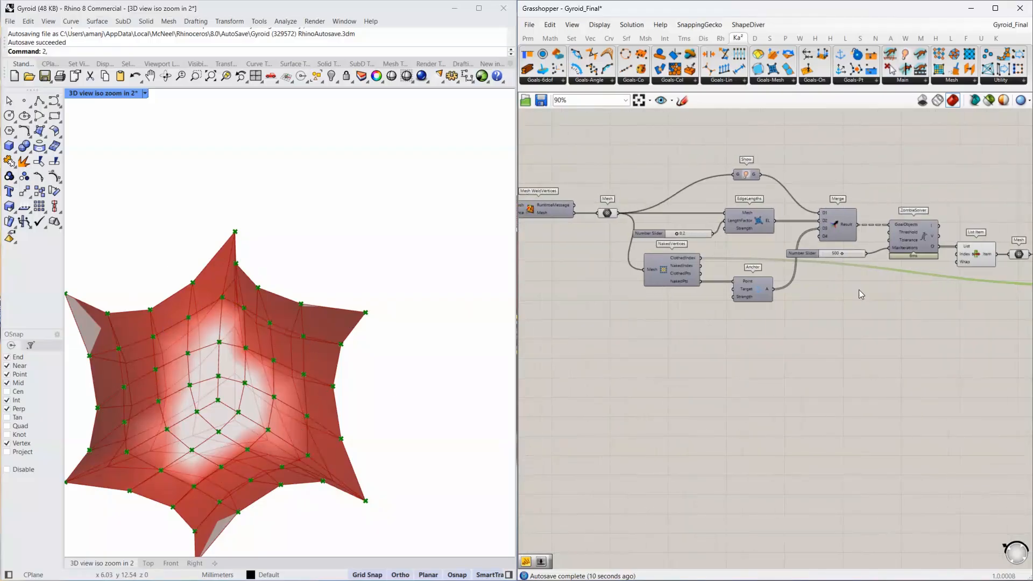
{"action": "scroll", "coordinate": [700, 261], "scroll_direction": "up", "scroll_amount": 3}
{"action": "mouse_move", "coordinate": [667, 292]}
{"action": "scroll", "coordinate": [667, 292], "scroll_direction": "down", "scroll_amount": 3}
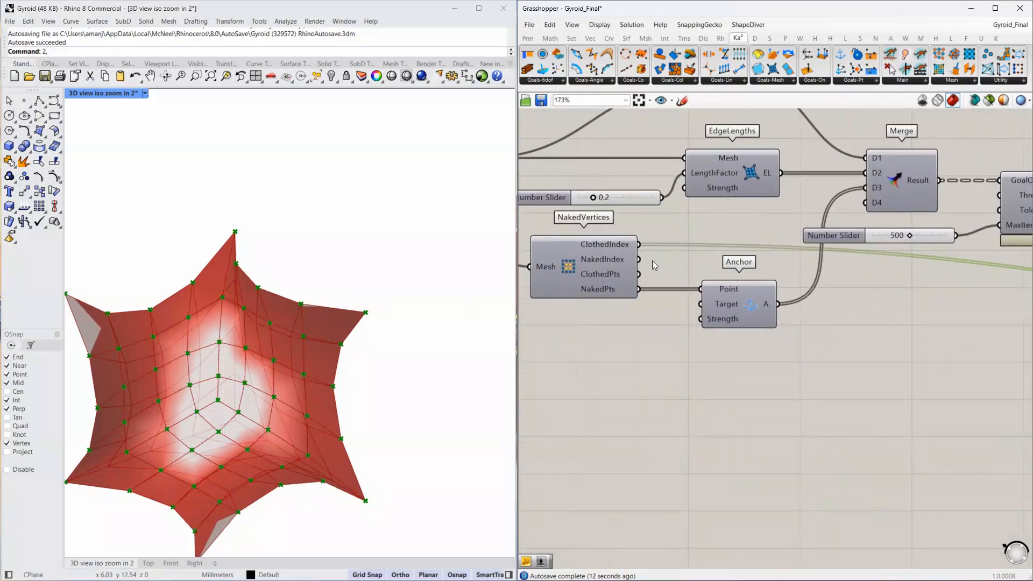
{"action": "left_click_drag", "start_coordinate": [627, 246], "coordinate": [966, 282]}
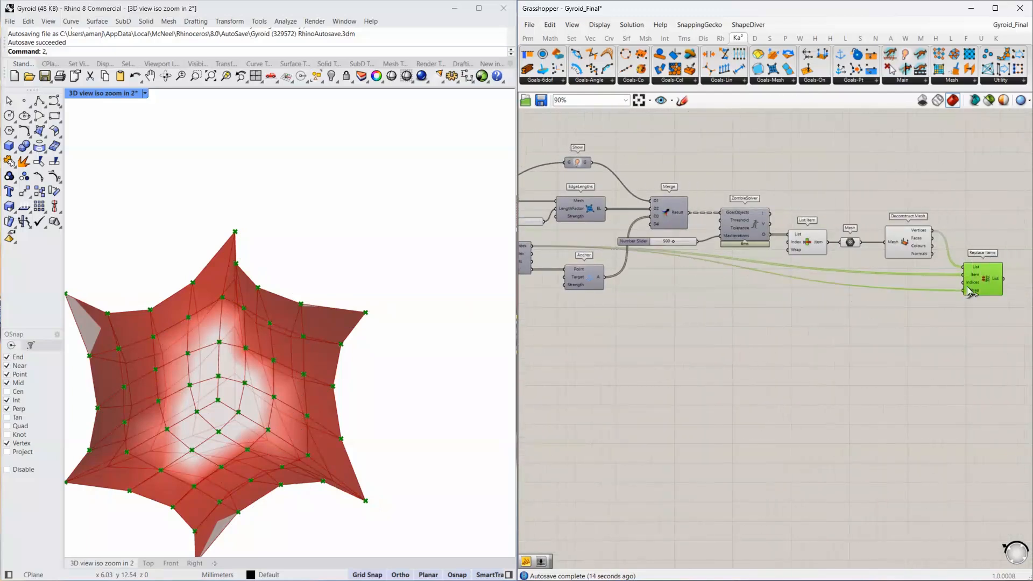
{"action": "right_click_drag", "start_coordinate": [698, 284], "coordinate": [787, 288]}
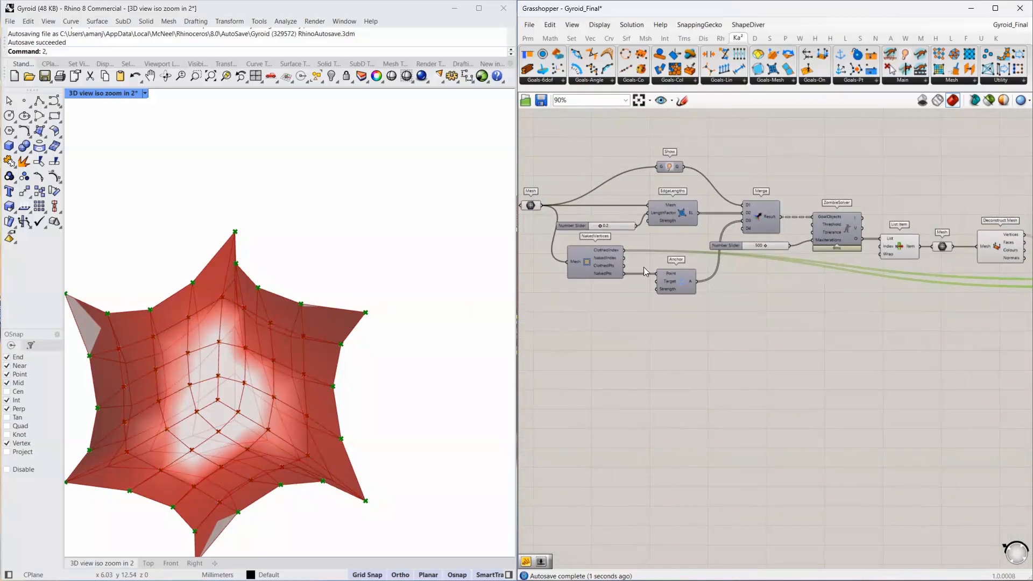
{"action": "left_click_drag", "start_coordinate": [624, 273], "coordinate": [948, 282]}
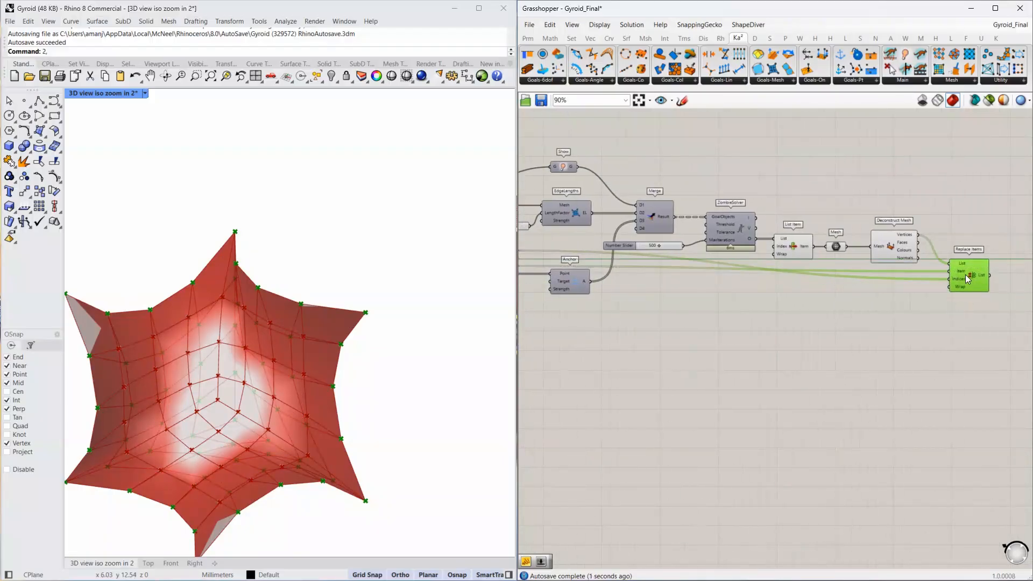
Add a Construct Mesh component and feed it the Replace Items list as Vertices and the Deconstruct Mesh Faces output.
{"action": "scroll", "coordinate": [965, 275], "scroll_direction": "up", "scroll_amount": 5}
{"action": "mouse_move", "coordinate": [763, 246]}
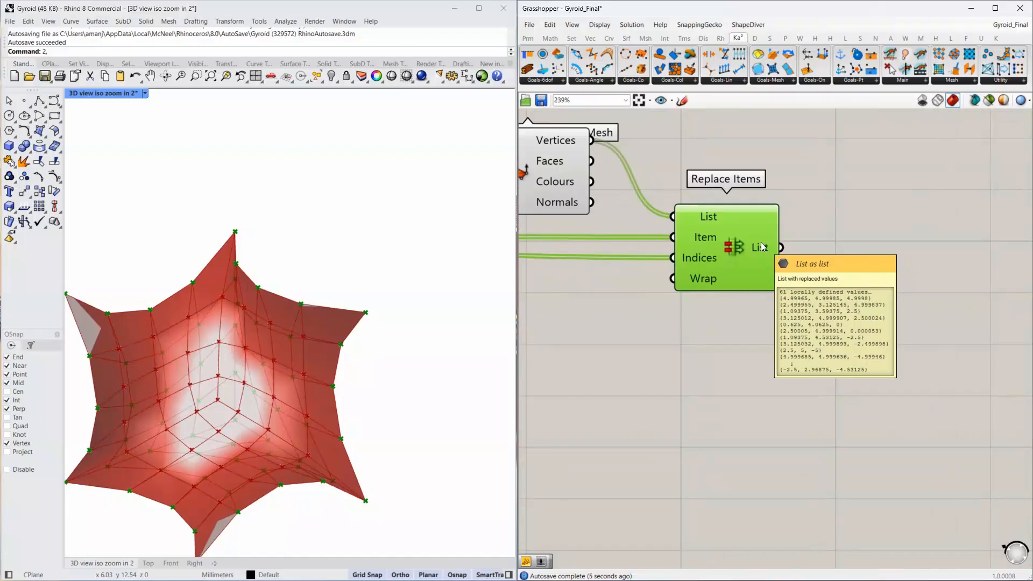
{"action": "scroll", "coordinate": [820, 228], "scroll_direction": "down", "scroll_amount": 2}
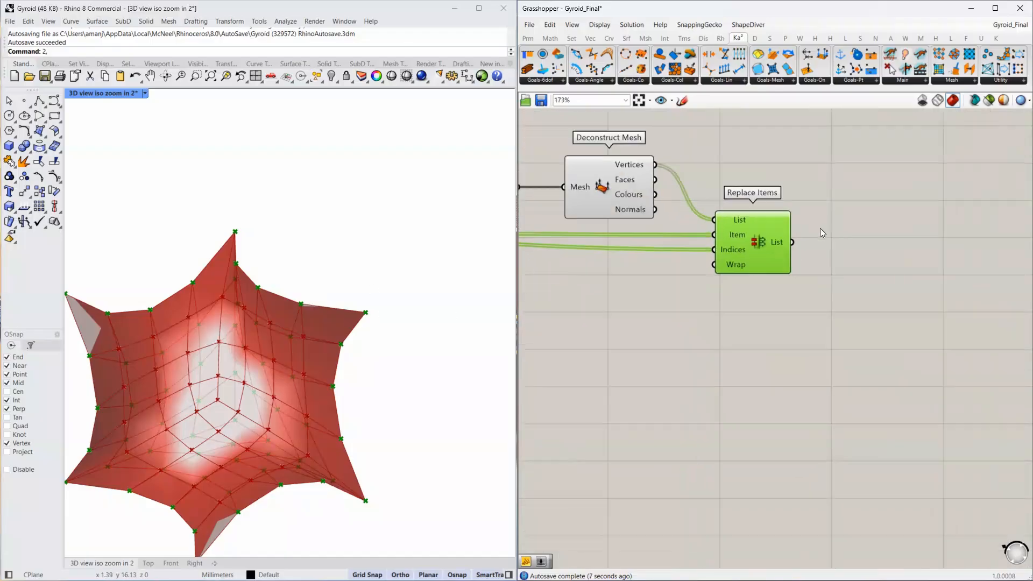
{"action": "scroll", "coordinate": [820, 229], "scroll_direction": "down", "scroll_amount": 2}
{"action": "double_click", "coordinate": [839, 227]}
{"action": "type", "text": "construct mesh"}
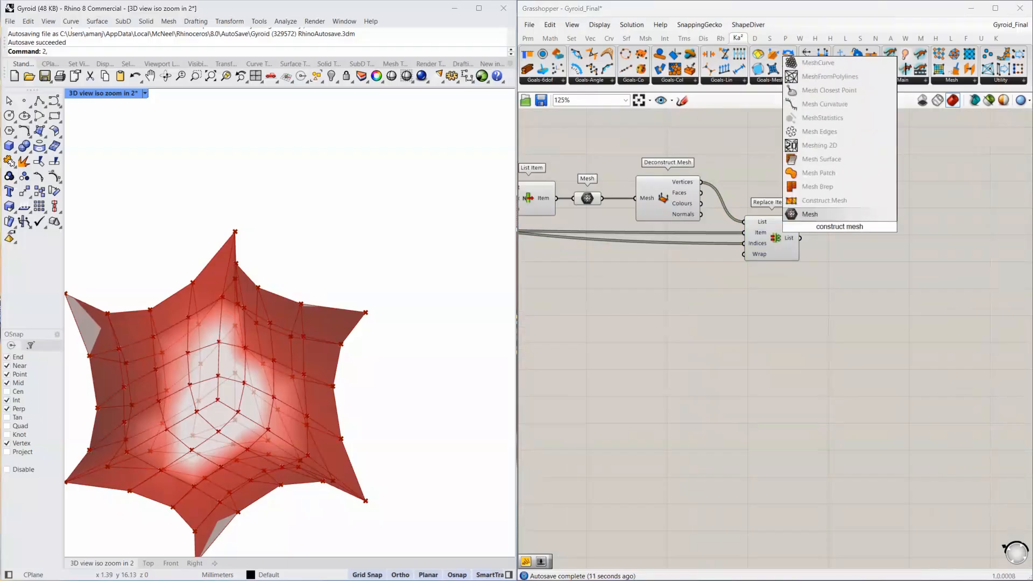
{"action": "left_click", "coordinate": [849, 201]}
{"action": "left_click_drag", "start_coordinate": [849, 203], "coordinate": [871, 196]}
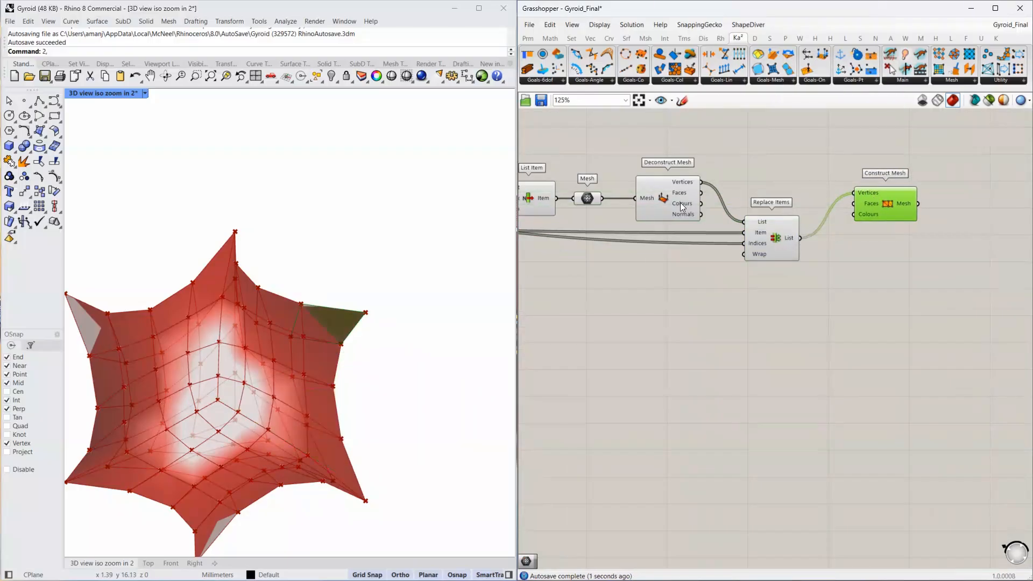
{"action": "left_click_drag", "start_coordinate": [702, 192], "coordinate": [890, 197]}
{"action": "scroll", "coordinate": [809, 191], "scroll_direction": "down", "scroll_amount": 3}
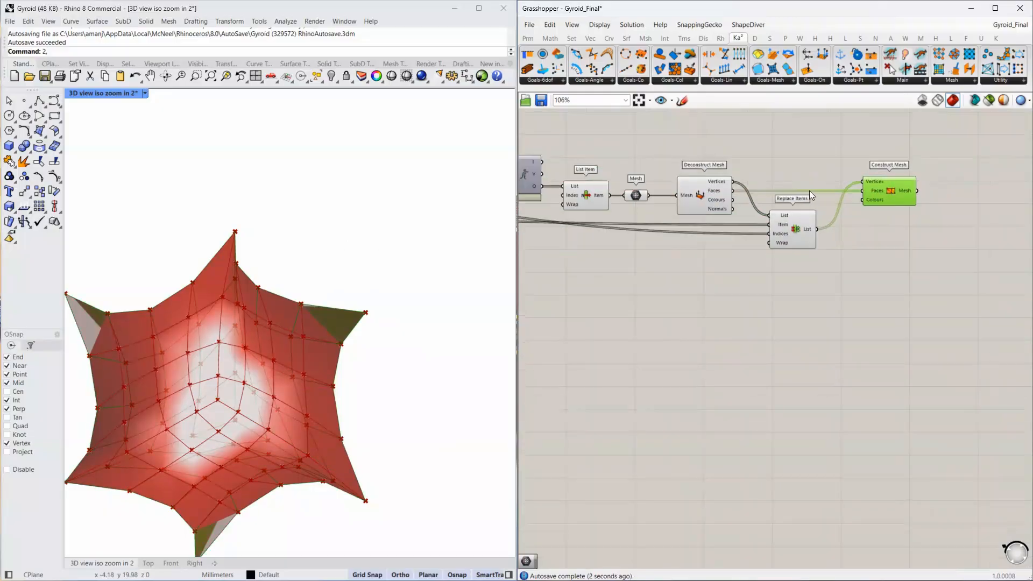
Turn off the preview of List Item, the relaxed Mesh container, Deconstruct Mesh and Replace Items.
{"action": "left_click_drag", "start_coordinate": [712, 224], "coordinate": [648, 259]}
{"action": "middle_click", "coordinate": [728, 198]}
{"action": "left_click", "coordinate": [758, 163]}
Inspect a mesh corner up close and highlight Construct Mesh to compare its edges with the source mesh.
{"action": "scroll", "coordinate": [889, 183], "scroll_direction": "up", "scroll_amount": 5}
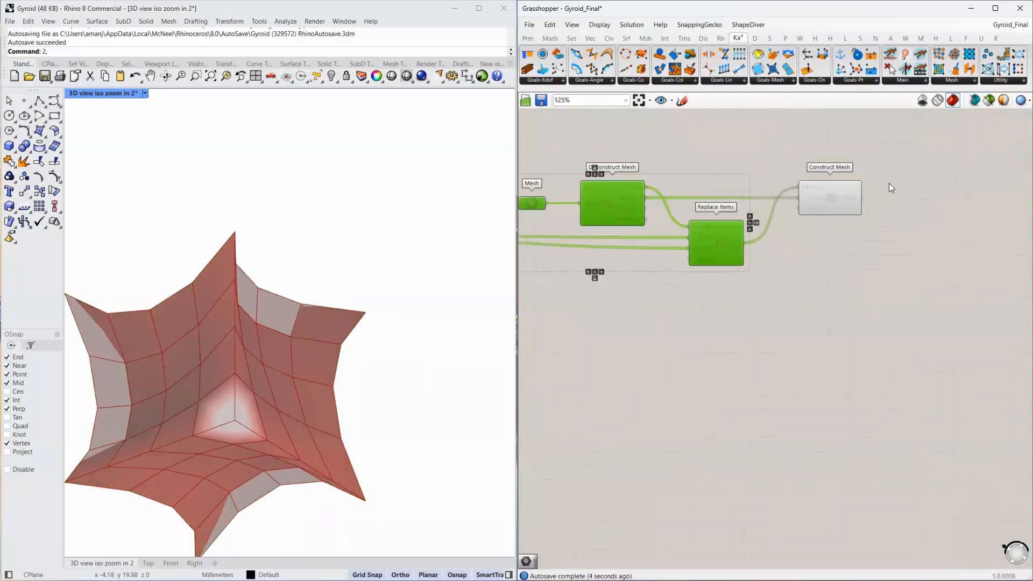
{"action": "scroll", "coordinate": [348, 320], "scroll_direction": "up", "scroll_amount": 6}
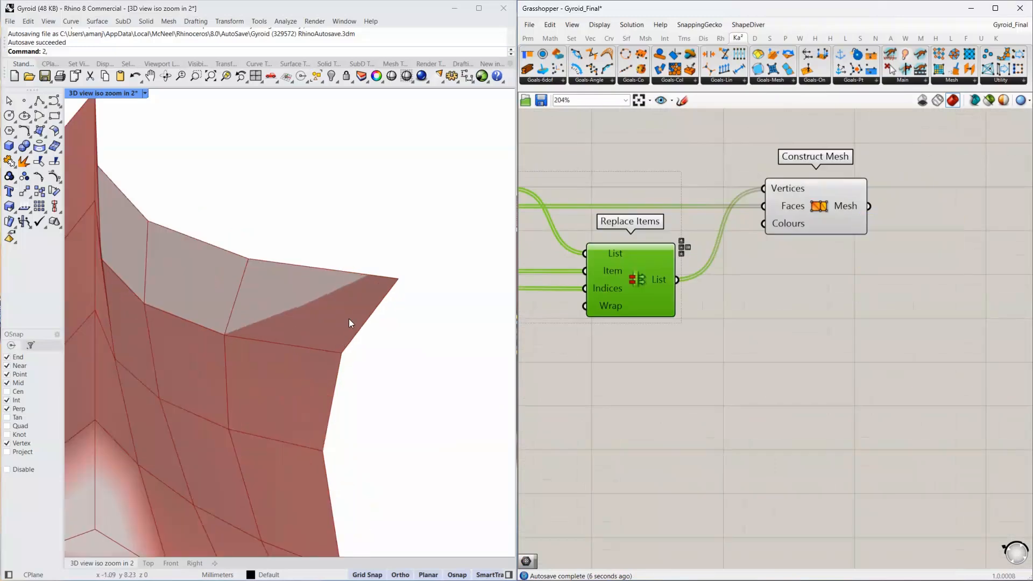
{"action": "scroll", "coordinate": [443, 272], "scroll_direction": "up", "scroll_amount": 10}
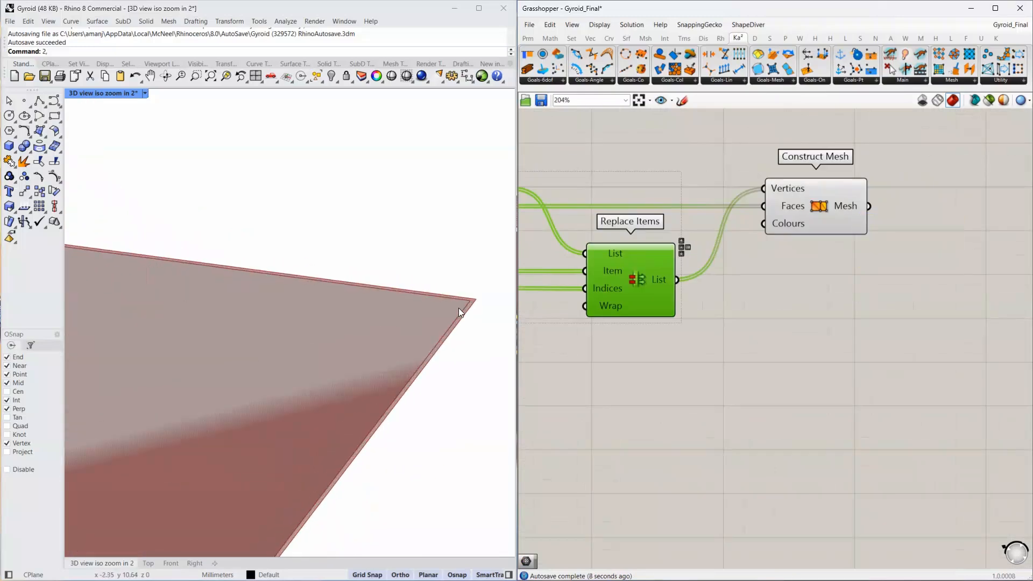
{"action": "left_click", "coordinate": [809, 204]}
Trace the wires from NakedVertices and examine the Item, List and Indices values supplied to Replace Items.
{"action": "scroll", "coordinate": [728, 247], "scroll_direction": "down", "scroll_amount": 4}
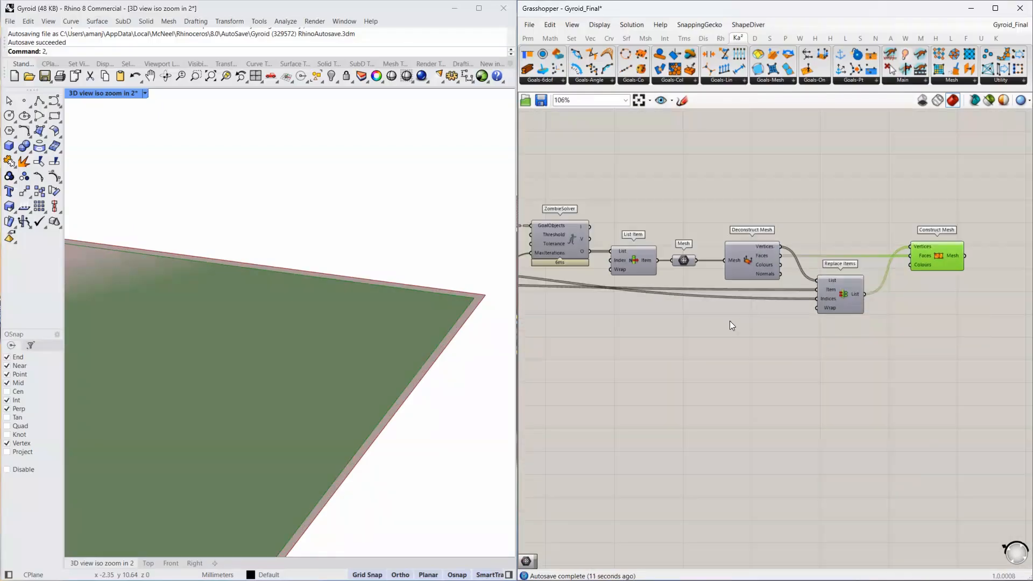
{"action": "right_click_drag", "start_coordinate": [680, 321], "coordinate": [969, 322]}
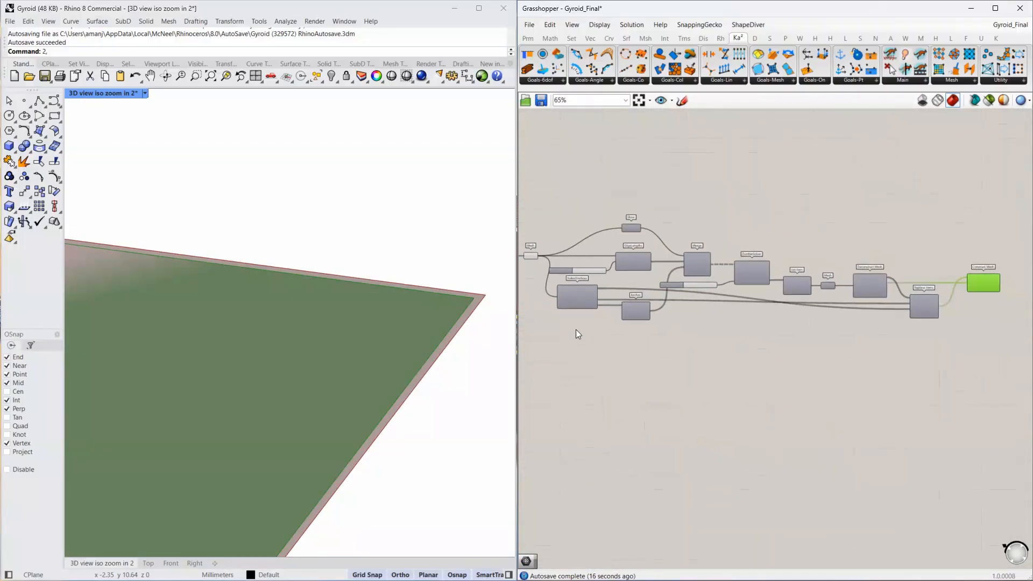
{"action": "scroll", "coordinate": [576, 330], "scroll_direction": "up", "scroll_amount": 3}
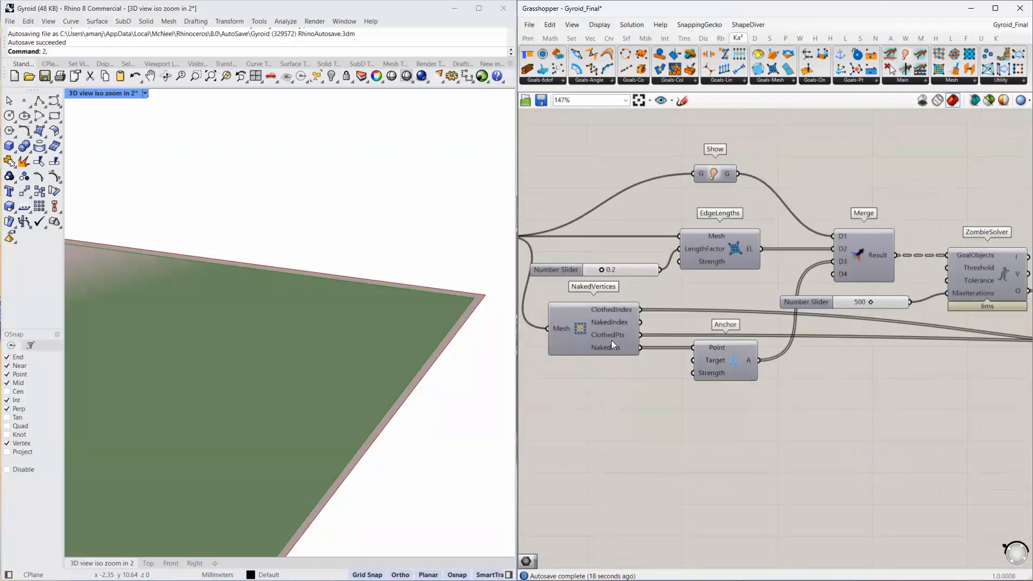
{"action": "mouse_move", "coordinate": [612, 343]}
{"action": "scroll", "coordinate": [578, 317], "scroll_direction": "down", "scroll_amount": 4}
{"action": "scroll", "coordinate": [915, 328], "scroll_direction": "up", "scroll_amount": 6}
{"action": "mouse_move", "coordinate": [964, 303]}
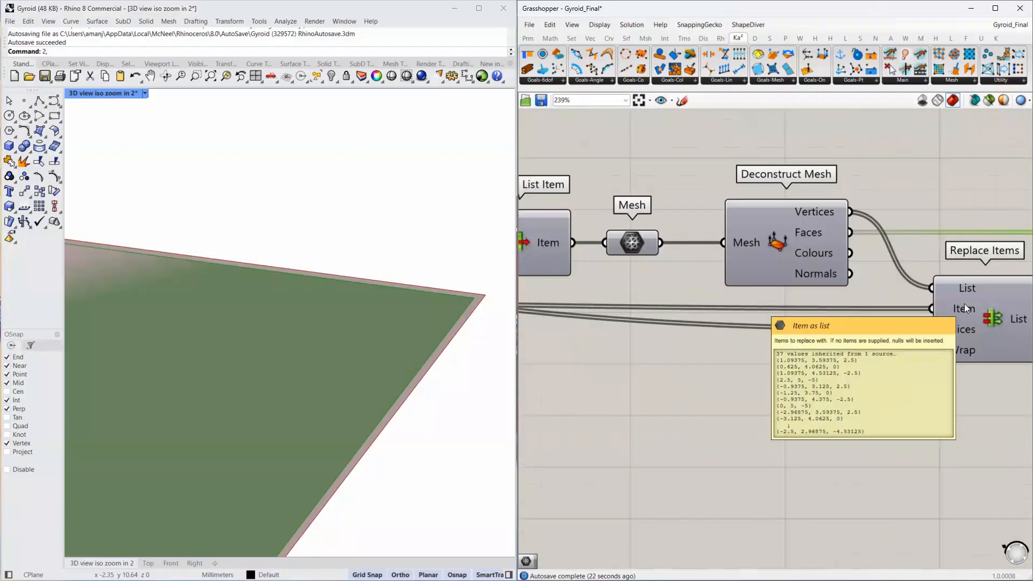
{"action": "mouse_move", "coordinate": [965, 285]}
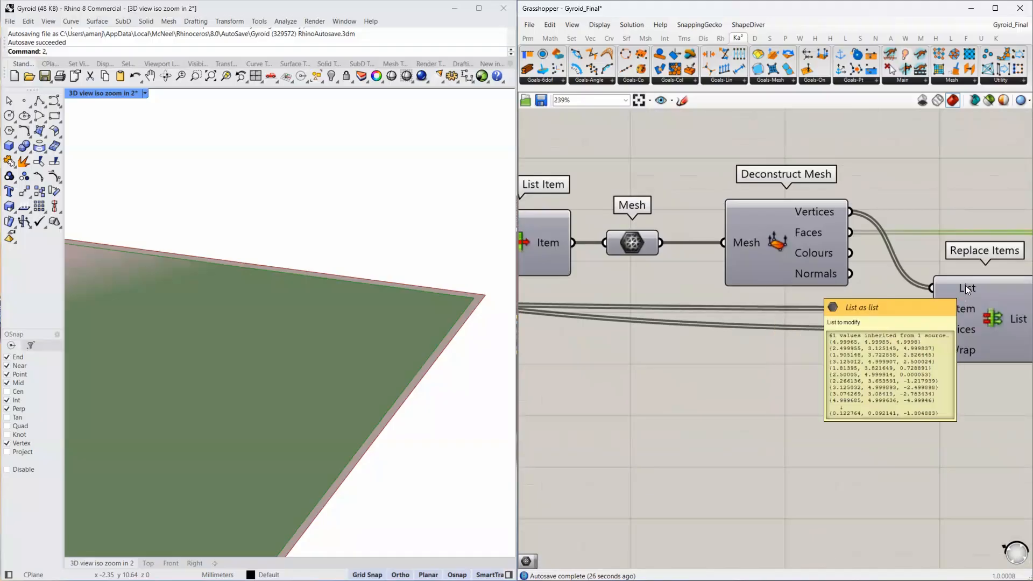
{"action": "right_click_drag", "start_coordinate": [965, 286], "coordinate": [782, 274]}
{"action": "mouse_move", "coordinate": [764, 308]}
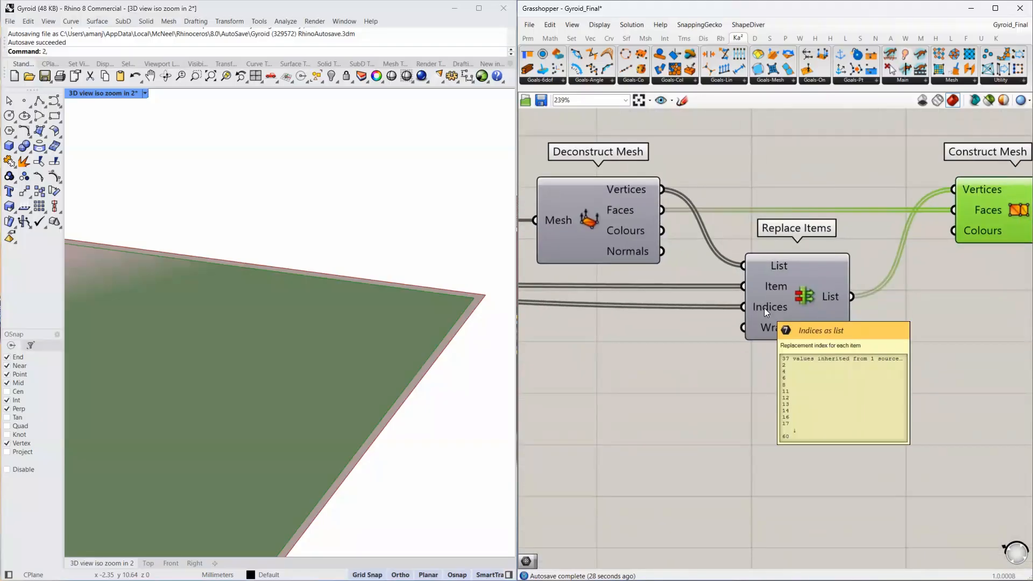
Turn on the preview of Replace Items to show its point positions at the mesh corner.
{"action": "left_click", "coordinate": [818, 299]}
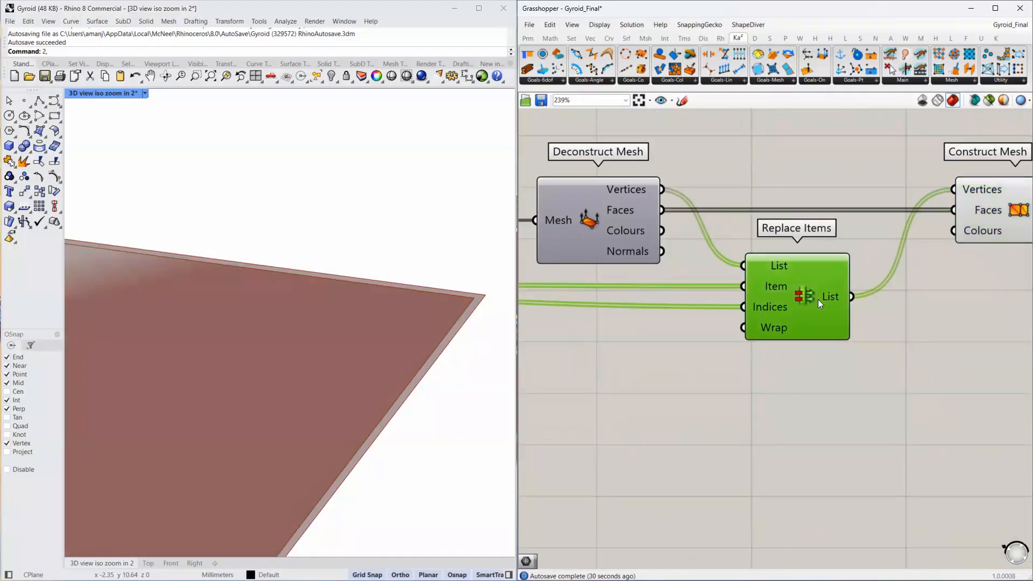
{"action": "middle_click", "coordinate": [818, 299]}
{"action": "left_click", "coordinate": [835, 277]}
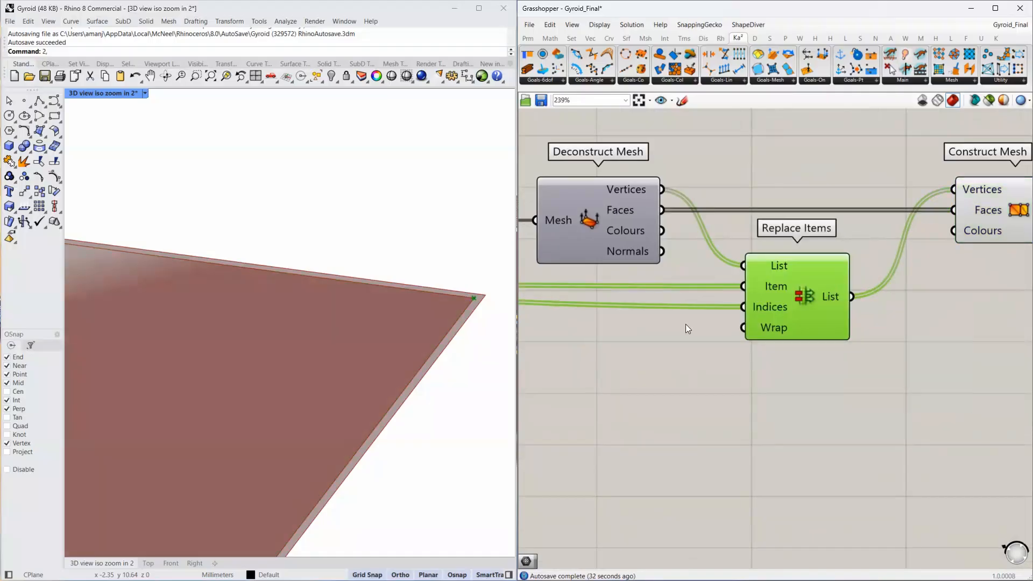
Rewire Replace Items so that NakedIndex feeds Indices and NakedPts feeds Item.
{"action": "scroll", "coordinate": [656, 322], "scroll_direction": "down", "scroll_amount": 4}
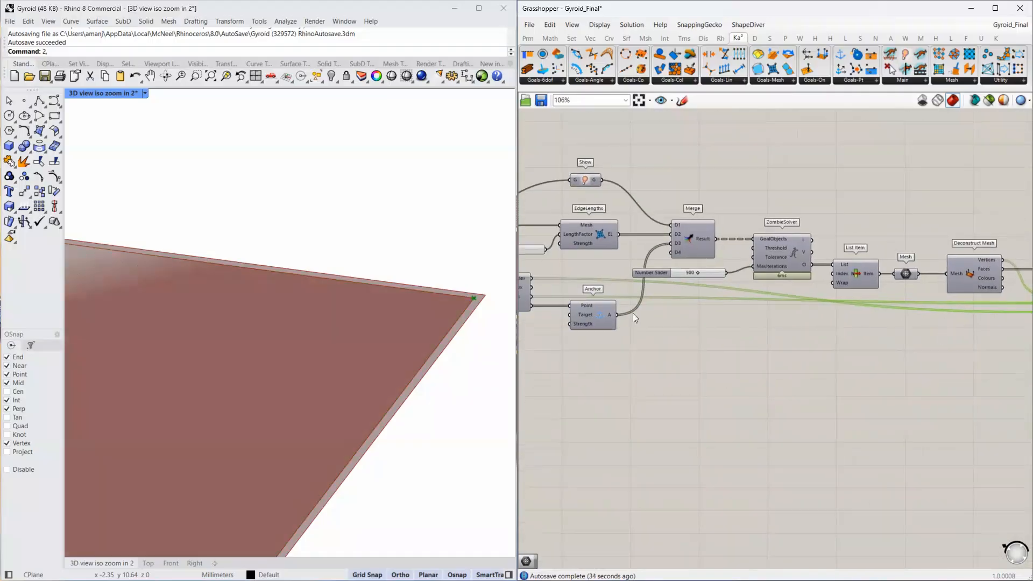
{"action": "right_click_drag", "start_coordinate": [572, 296], "coordinate": [603, 269]}
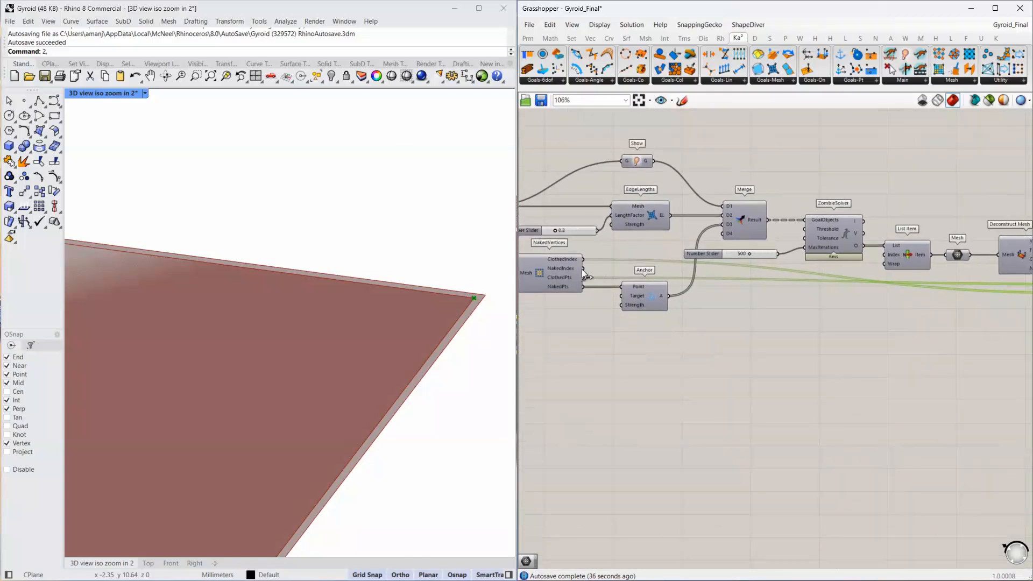
{"action": "scroll", "coordinate": [583, 272], "scroll_direction": "down", "scroll_amount": 2}
{"action": "left_click_drag", "start_coordinate": [583, 268], "coordinate": [952, 285]}
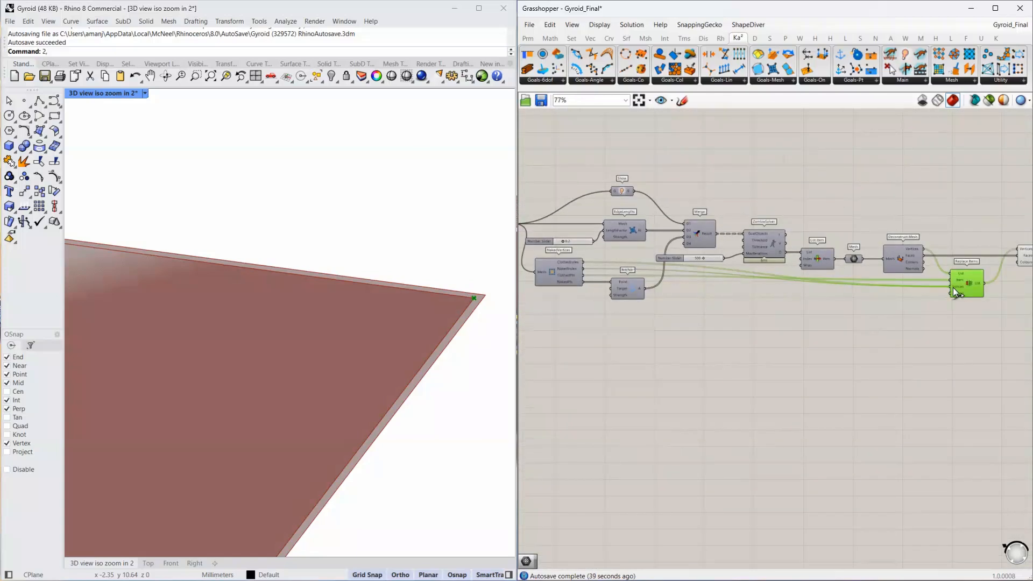
{"action": "left_click_drag", "start_coordinate": [584, 282], "coordinate": [952, 281]}
Highlight the Construct Mesh result and inspect how its corners and boundary edges line up with the source mesh.
{"action": "right_click_drag", "start_coordinate": [950, 325], "coordinate": [825, 323]}
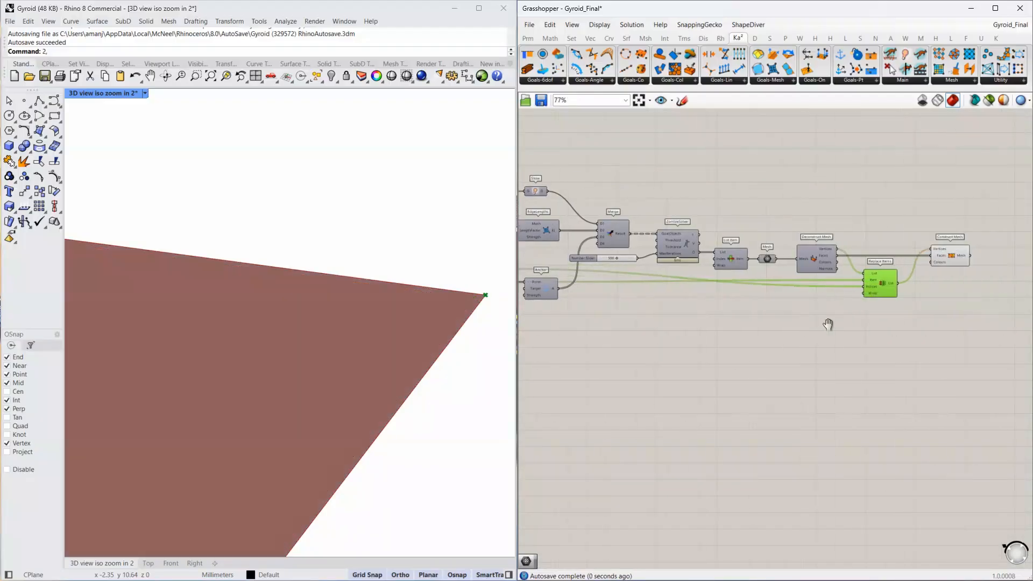
{"action": "scroll", "coordinate": [733, 249], "scroll_direction": "up", "scroll_amount": 5}
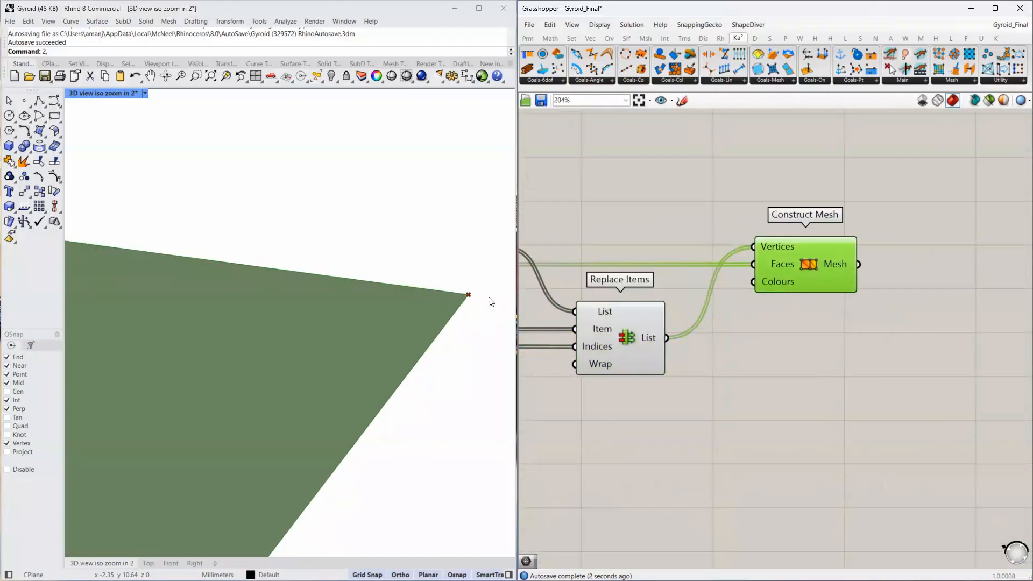
{"action": "right_click_drag", "start_coordinate": [466, 292], "coordinate": [429, 201], "text": "shift"}
{"action": "scroll", "coordinate": [399, 229], "scroll_direction": "down", "scroll_amount": 5}
{"action": "scroll", "coordinate": [401, 233], "scroll_direction": "down", "scroll_amount": 5}
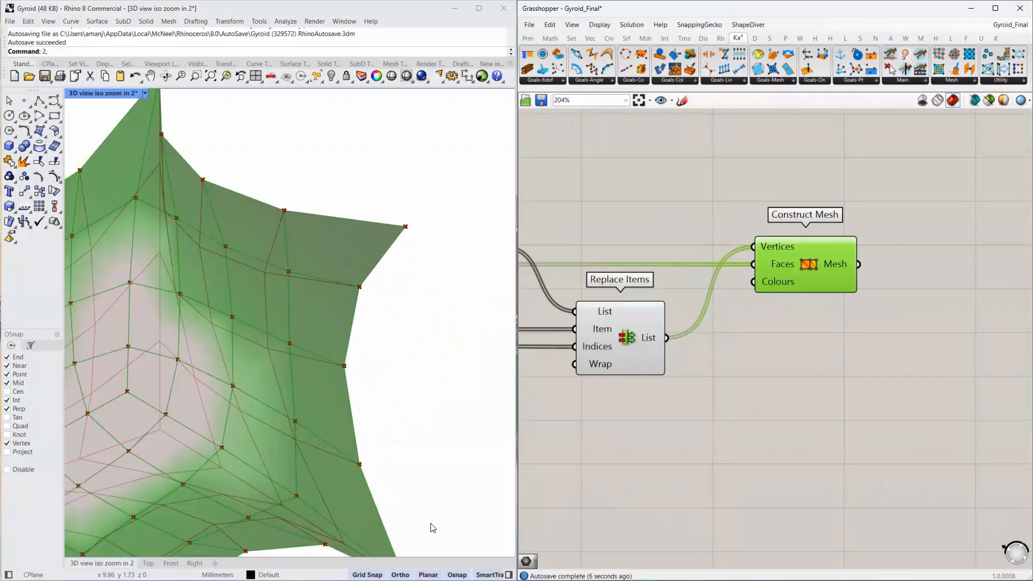
{"action": "scroll", "coordinate": [334, 333], "scroll_direction": "up", "scroll_amount": 5}
{"action": "scroll", "coordinate": [329, 338], "scroll_direction": "down", "scroll_amount": 5}
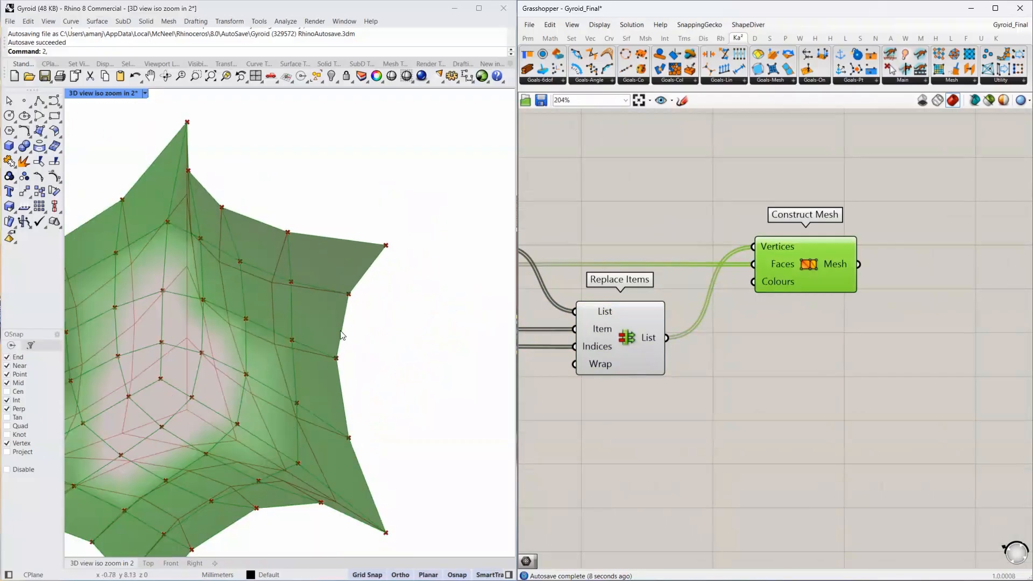
{"action": "scroll", "coordinate": [398, 543], "scroll_direction": "up", "scroll_amount": 5}
{"action": "scroll", "coordinate": [369, 532], "scroll_direction": "up", "scroll_amount": 5}
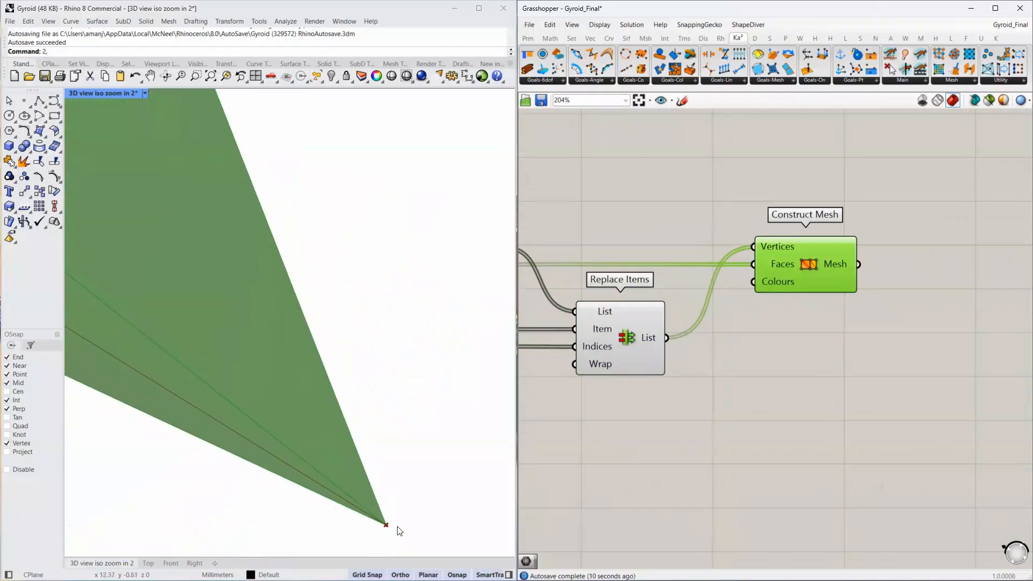
{"action": "scroll", "coordinate": [376, 409], "scroll_direction": "down", "scroll_amount": 8}
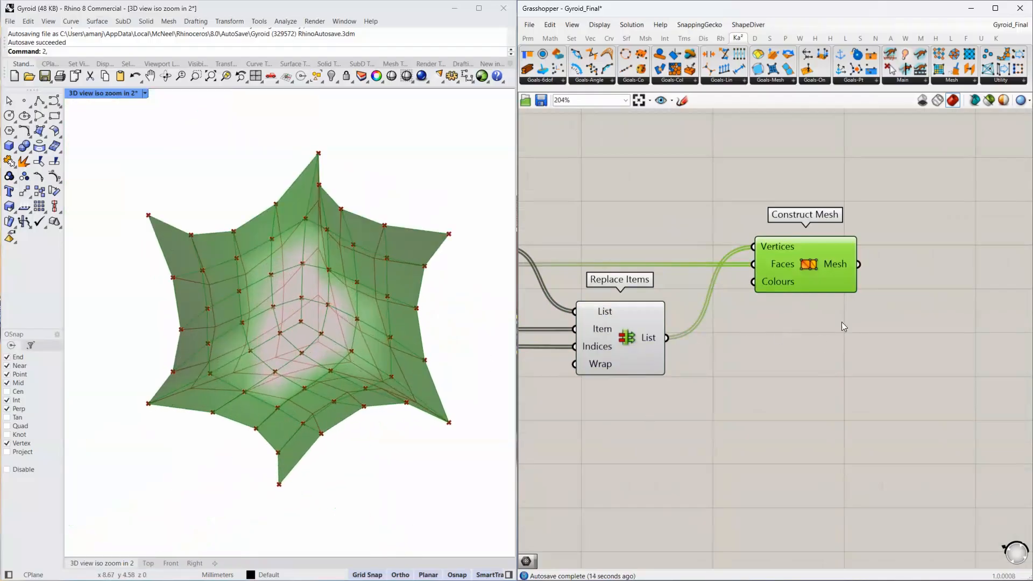
Add a Mesh parameter after Construct Mesh and feed the constructed mesh into it.
{"action": "double_click", "coordinate": [904, 279]}
{"action": "type", "text": "mesh"}
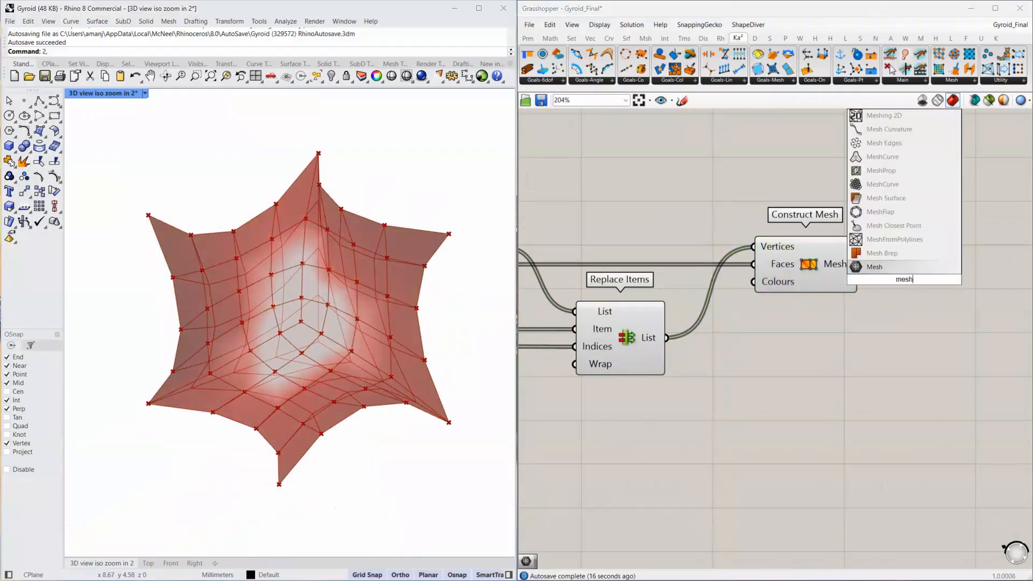
{"action": "key", "text": "Return"}
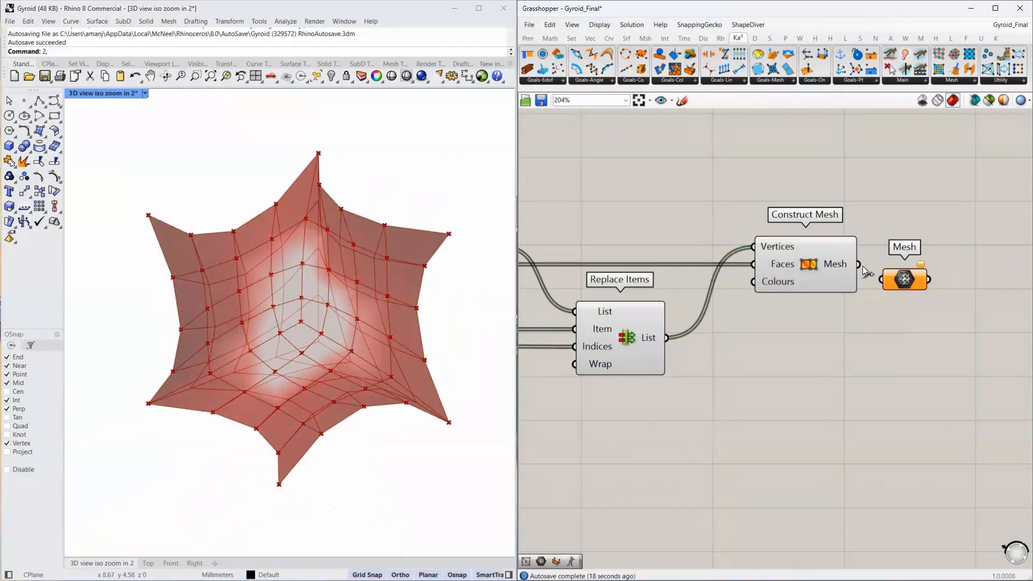
{"action": "left_click_drag", "start_coordinate": [859, 264], "coordinate": [881, 280]}
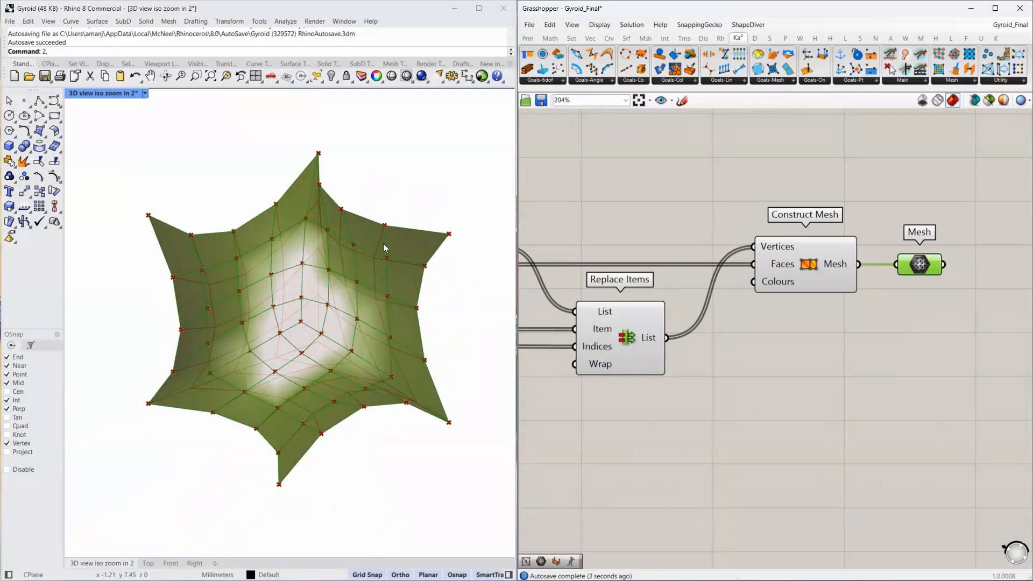
{"action": "right_click_drag", "start_coordinate": [263, 282], "coordinate": [278, 282]}
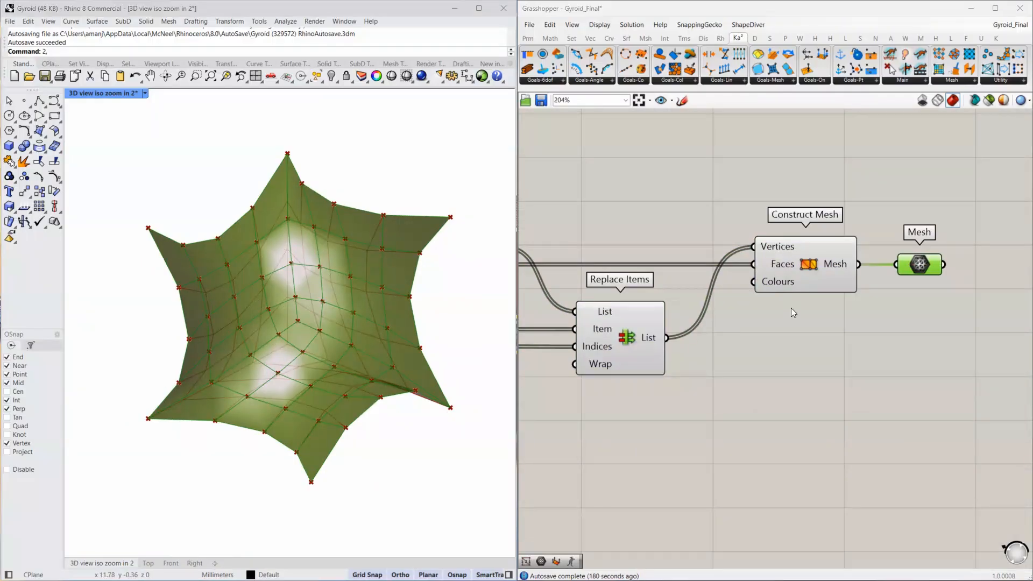
Turn off the preview of the upstream components from the source mesh to Construct Mesh, leaving only the final Mesh parameter displayed.
{"action": "left_click_drag", "start_coordinate": [825, 174], "coordinate": [625, 358]}
{"action": "middle_click", "coordinate": [661, 342]}
{"action": "left_click", "coordinate": [695, 309]}
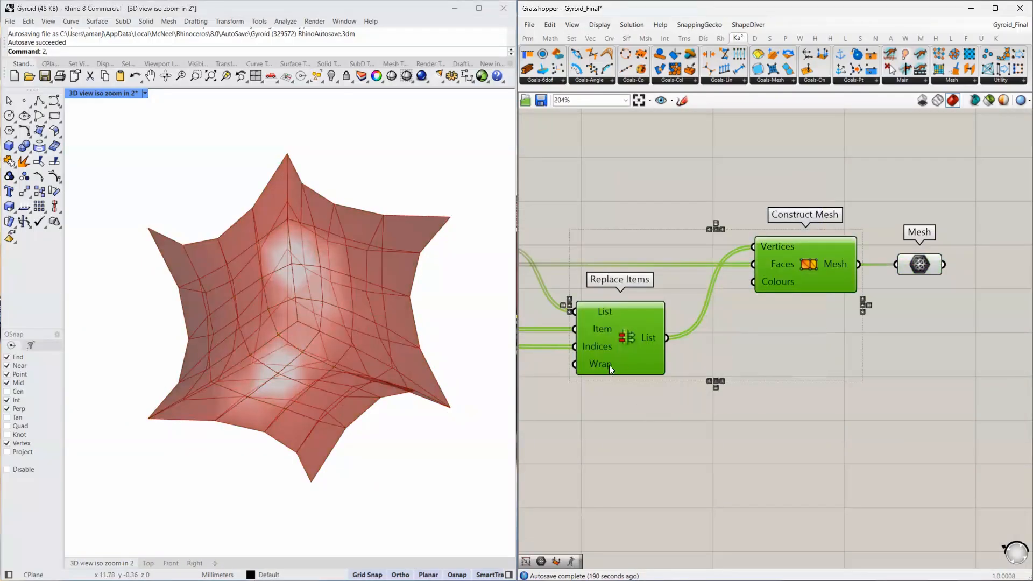
{"action": "scroll", "coordinate": [656, 359], "scroll_direction": "down", "scroll_amount": 3}
{"action": "right_click_drag", "start_coordinate": [614, 370], "coordinate": [902, 333]}
{"action": "scroll", "coordinate": [902, 334], "scroll_direction": "down", "scroll_amount": 2}
{"action": "left_click_drag", "start_coordinate": [666, 200], "coordinate": [545, 294]}
{"action": "right_click_drag", "start_coordinate": [556, 296], "coordinate": [691, 299]}
{"action": "left_click_drag", "start_coordinate": [658, 184], "coordinate": [592, 274]}
{"action": "middle_click", "coordinate": [594, 273]}
{"action": "left_click", "coordinate": [632, 242]}
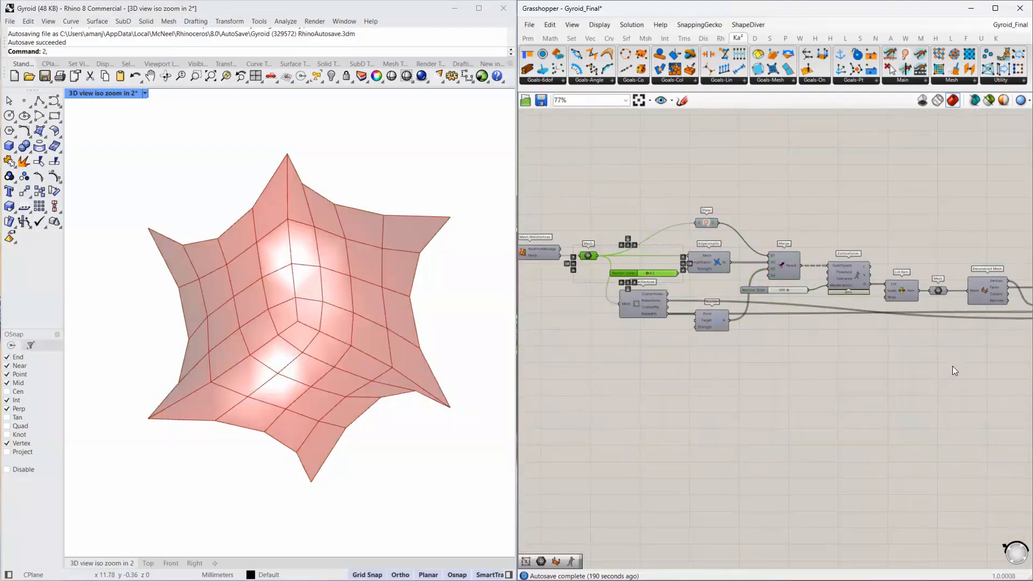
{"action": "scroll", "coordinate": [740, 338], "scroll_direction": "up", "scroll_amount": 3}
{"action": "left_click", "coordinate": [742, 290]}
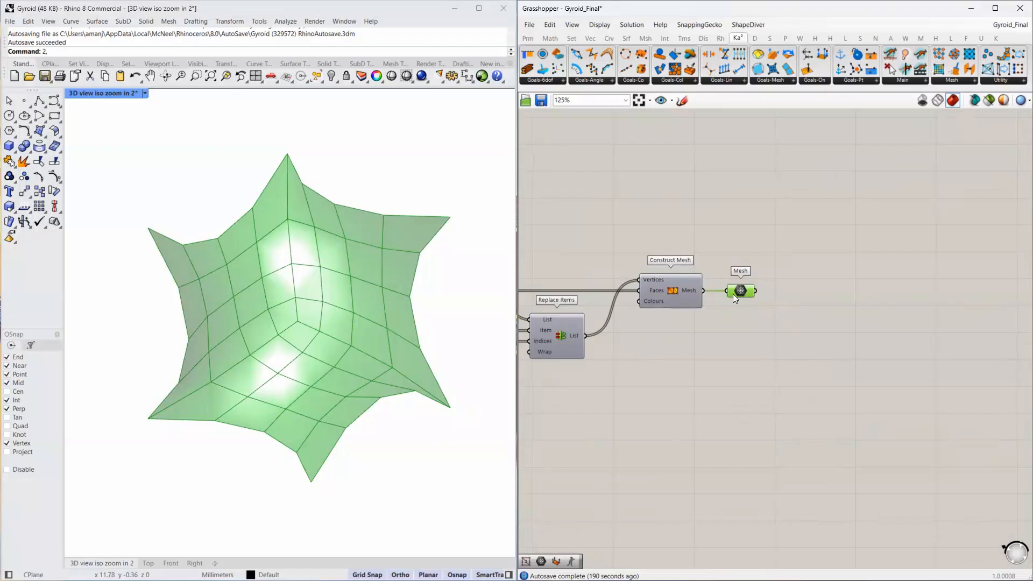
{"action": "mouse_move", "coordinate": [733, 294]}
Add a Box Array component and place it well beyond the final Mesh parameter.
{"action": "double_click", "coordinate": [952, 291]}
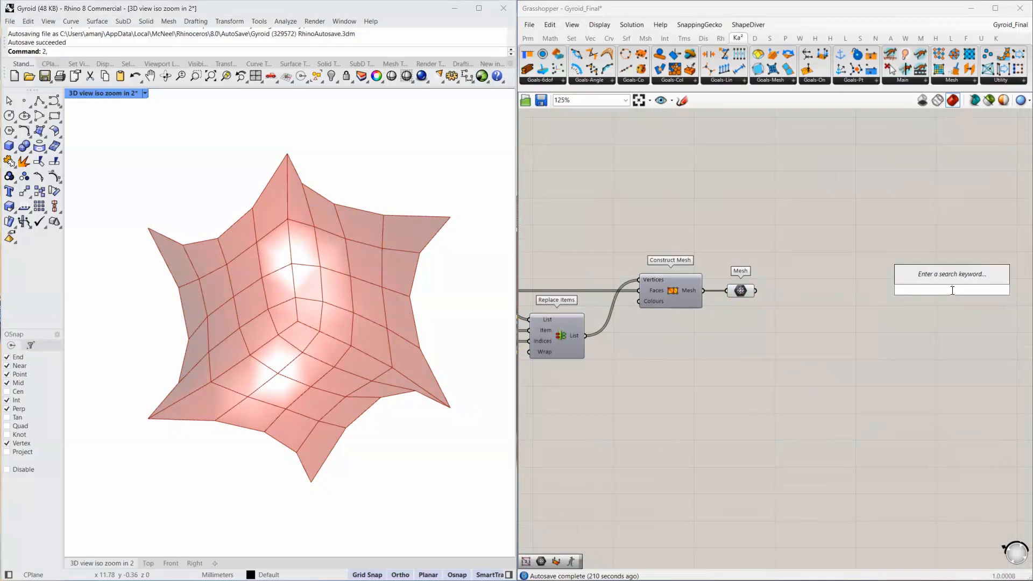
{"action": "type", "text": "box aa"}
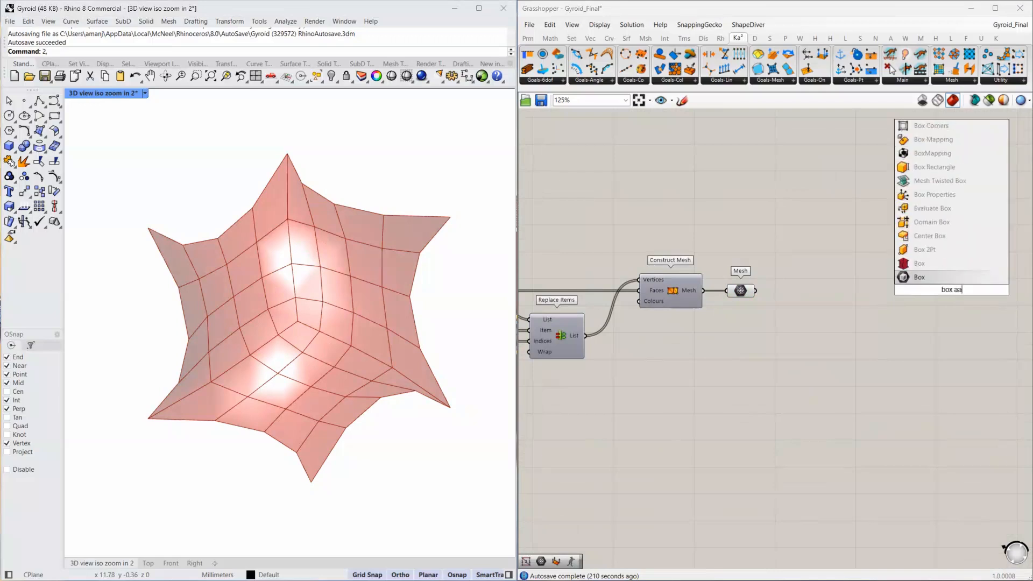
{"action": "key", "text": "BackSpace"}
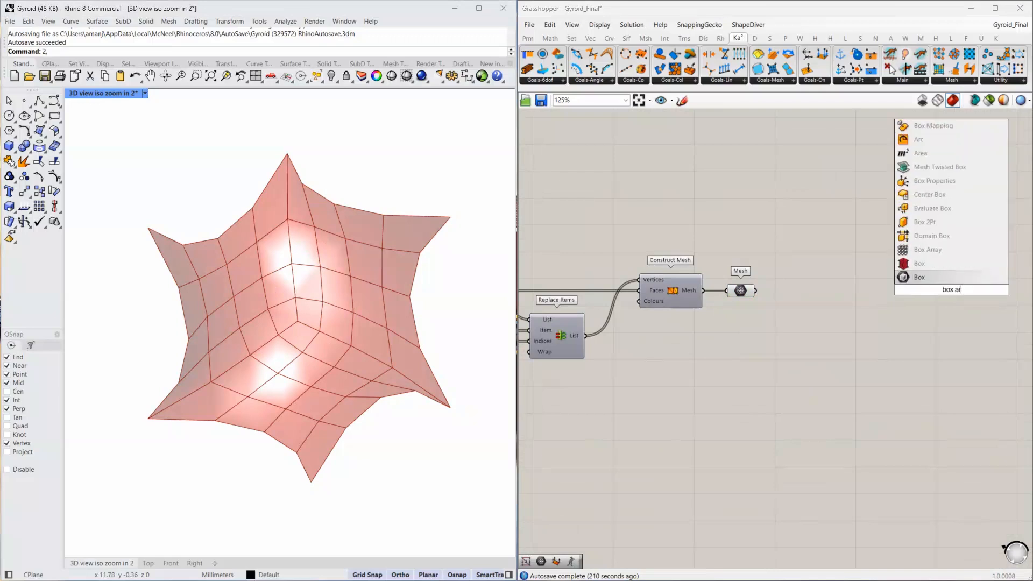
{"action": "type", "text": "rr"}
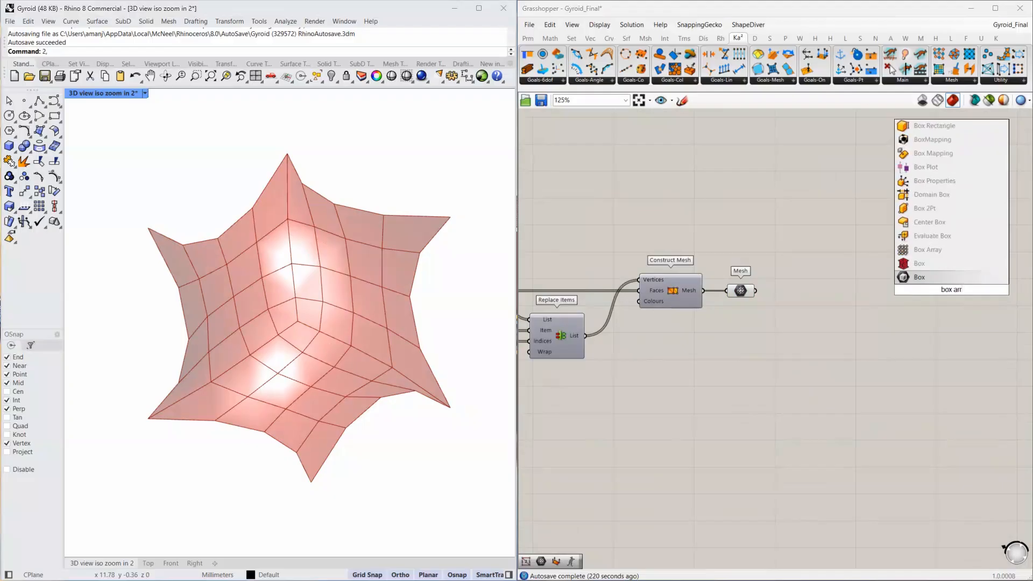
{"action": "left_click", "coordinate": [948, 262]}
{"action": "left_click_drag", "start_coordinate": [949, 292], "coordinate": [984, 304]}
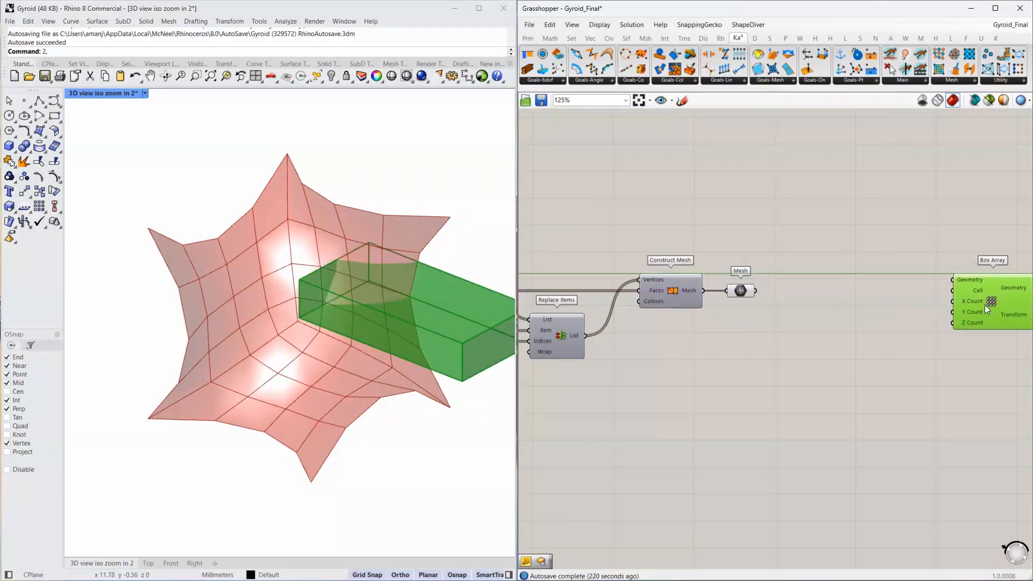
Create a panel with the value 2 and feed it into Box Array's X Count, Y Count and Z Count.
{"action": "double_click", "coordinate": [854, 323]}
{"action": "type", "text": "//2"}
{"action": "key", "text": "Return"}
{"action": "scroll", "coordinate": [853, 322], "scroll_direction": "up", "scroll_amount": 3}
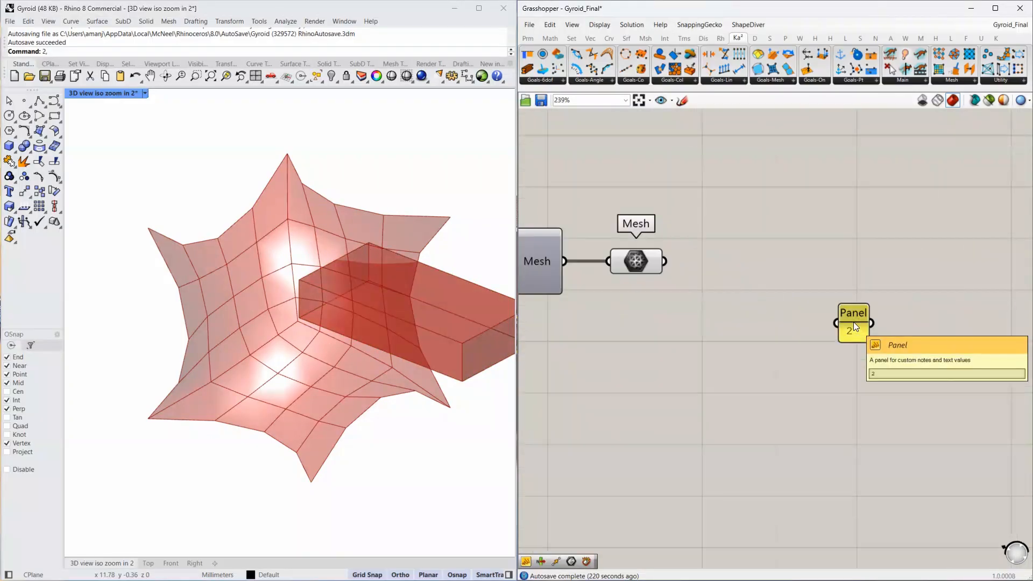
{"action": "right_click_drag", "start_coordinate": [909, 318], "coordinate": [598, 334]}
{"action": "mouse_move", "coordinate": [731, 298]}
{"action": "left_mouse_down"}
{"action": "mouse_move", "coordinate": [560, 339]}
{"action": "mouse_move", "coordinate": [731, 318]}
{"action": "left_mouse_up"}
{"action": "left_click_drag", "start_coordinate": [572, 341], "coordinate": [670, 335]}
{"action": "right_click_drag", "start_coordinate": [653, 333], "coordinate": [824, 313]}
{"action": "scroll", "coordinate": [824, 313], "scroll_direction": "down", "scroll_amount": 2}
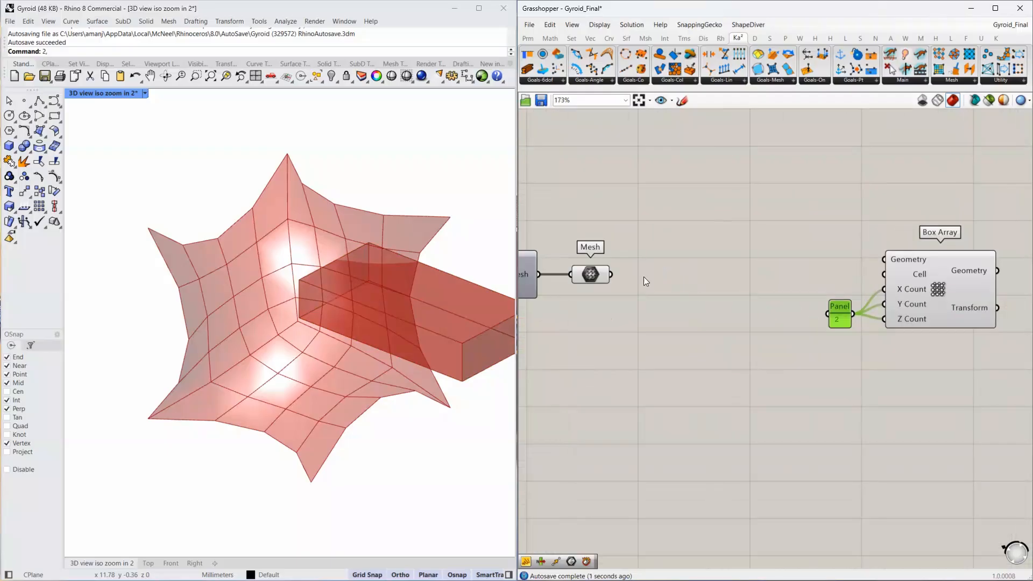
Feed the final Mesh into Box Array's Geometry input and align the array and its panel with the mesh wire.
{"action": "scroll", "coordinate": [598, 271], "scroll_direction": "up", "scroll_amount": 1}
{"action": "left_click_drag", "start_coordinate": [609, 274], "coordinate": [930, 256]}
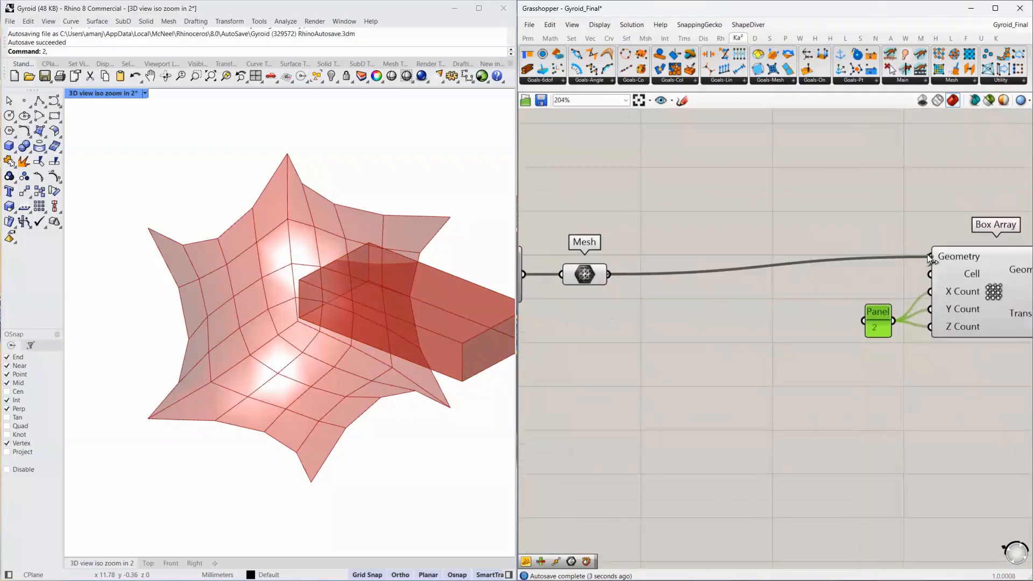
{"action": "right_click_drag", "start_coordinate": [928, 254], "coordinate": [763, 255]}
{"action": "left_click_drag", "start_coordinate": [836, 219], "coordinate": [685, 360]}
{"action": "left_click_drag", "start_coordinate": [889, 299], "coordinate": [896, 307]}
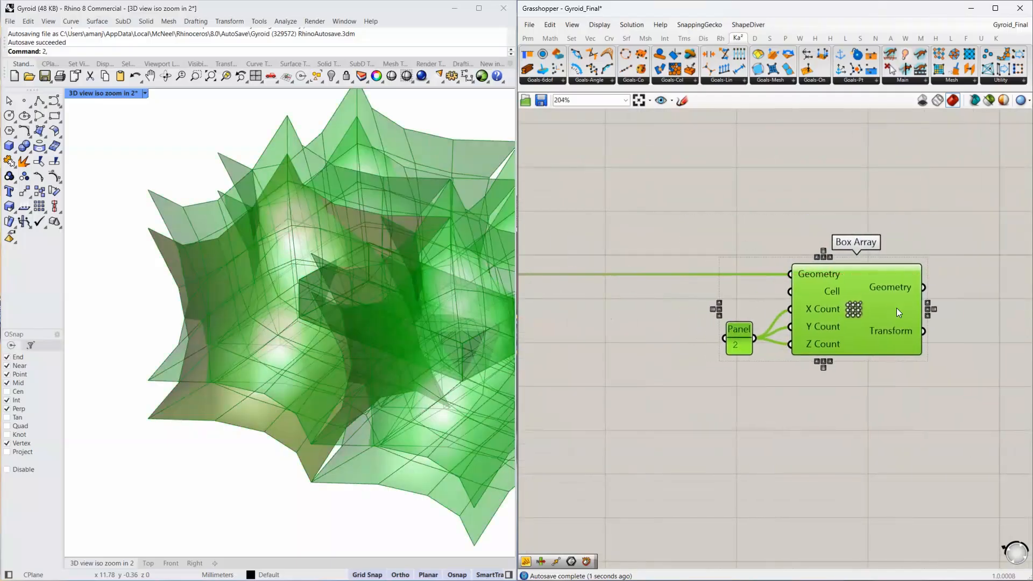
Add a Bounding Box around the final Mesh and use its Box output as the Cell of Box Array.
{"action": "right_click_drag", "start_coordinate": [794, 324], "coordinate": [917, 287]}
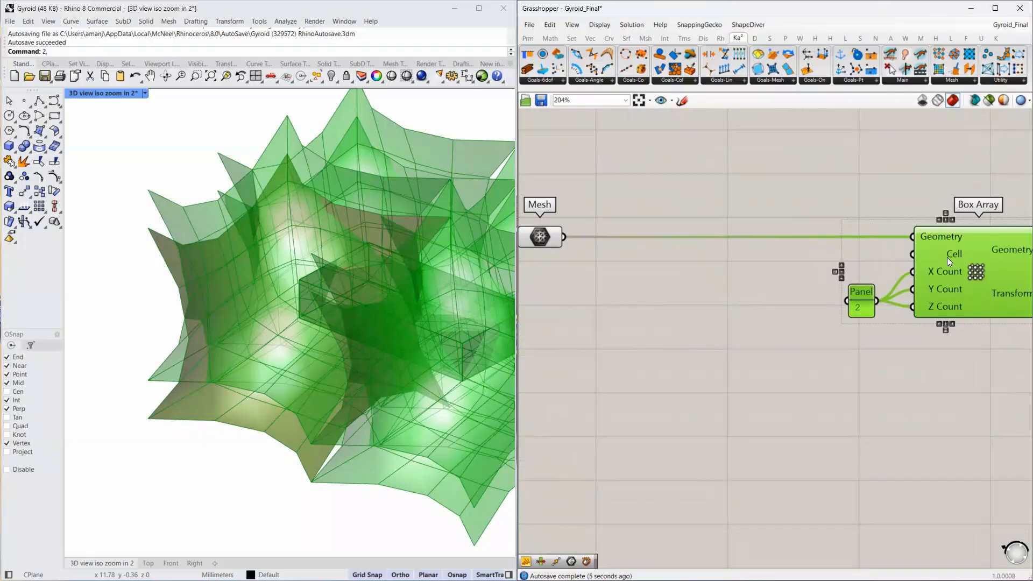
{"action": "left_click", "coordinate": [539, 237]}
{"action": "right_click_drag", "start_coordinate": [271, 328], "coordinate": [237, 311]}
{"action": "double_click", "coordinate": [676, 314]}
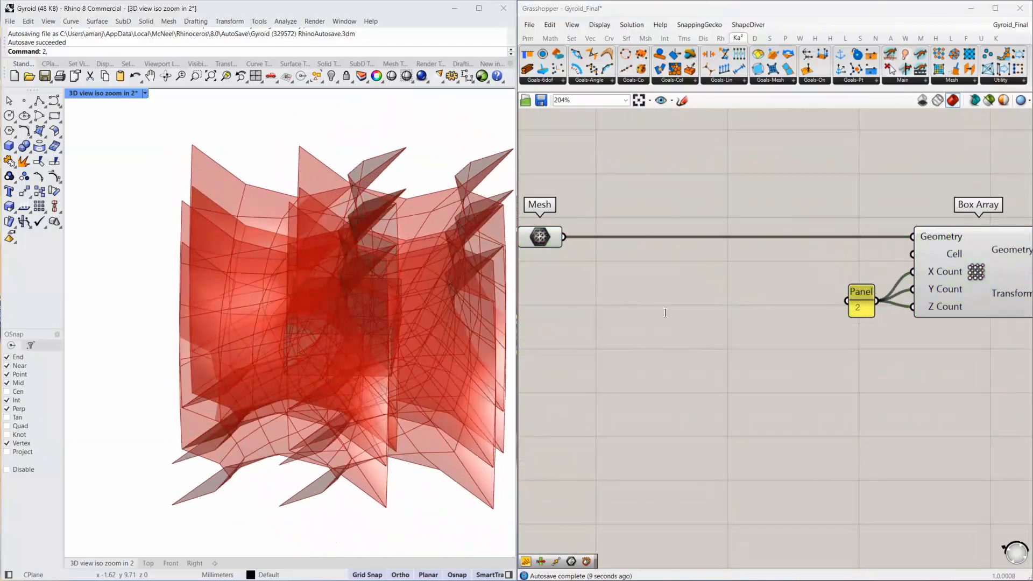
{"action": "type", "text": "bound"}
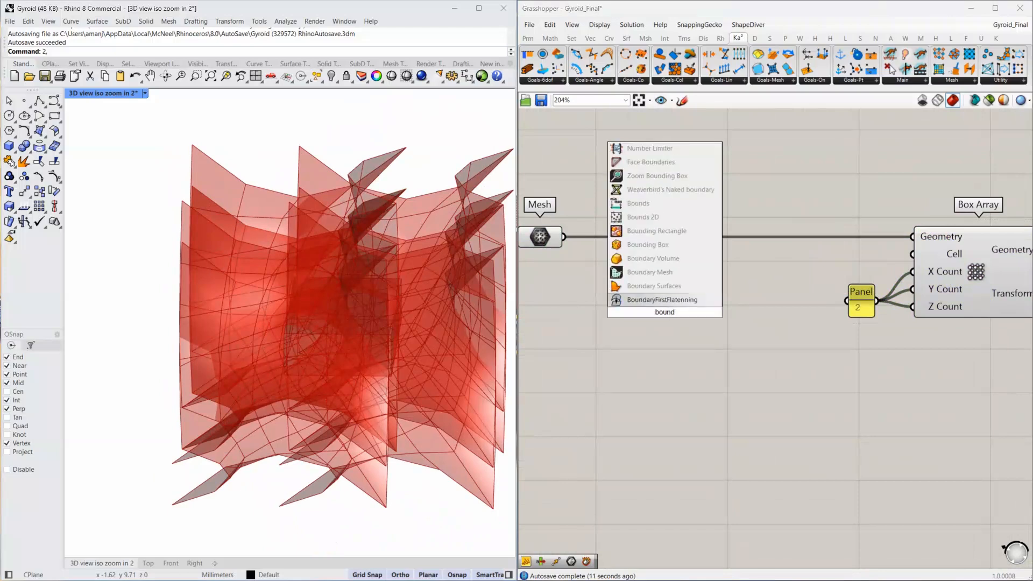
{"action": "type", "text": "ing"}
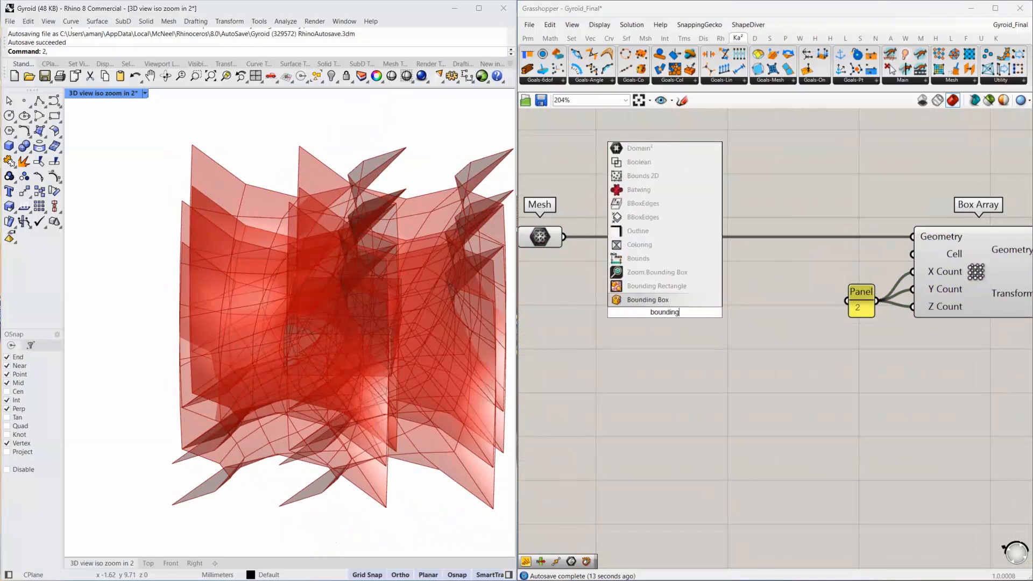
{"action": "key", "text": "Return"}
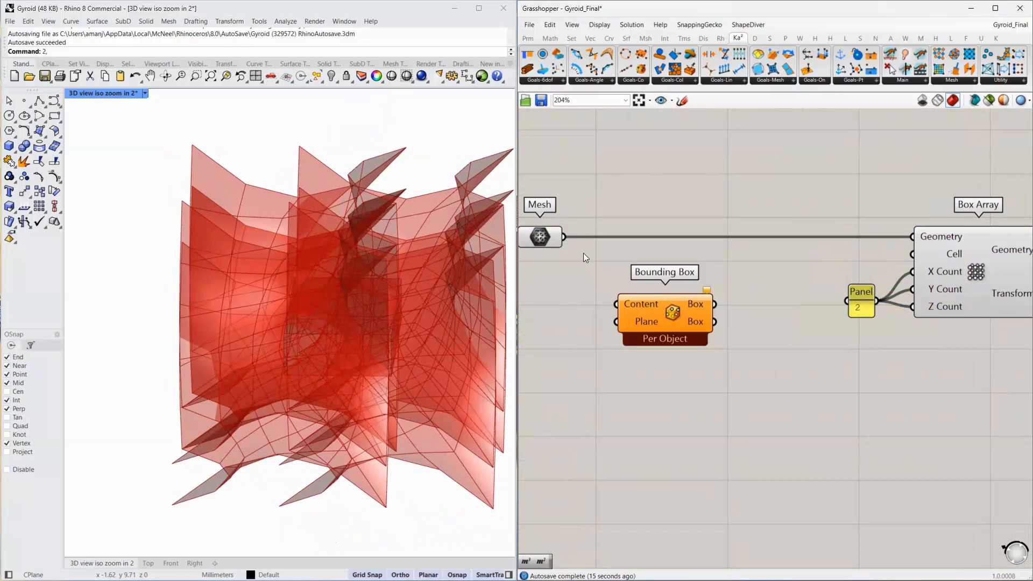
{"action": "left_click_drag", "start_coordinate": [592, 282], "coordinate": [616, 304]}
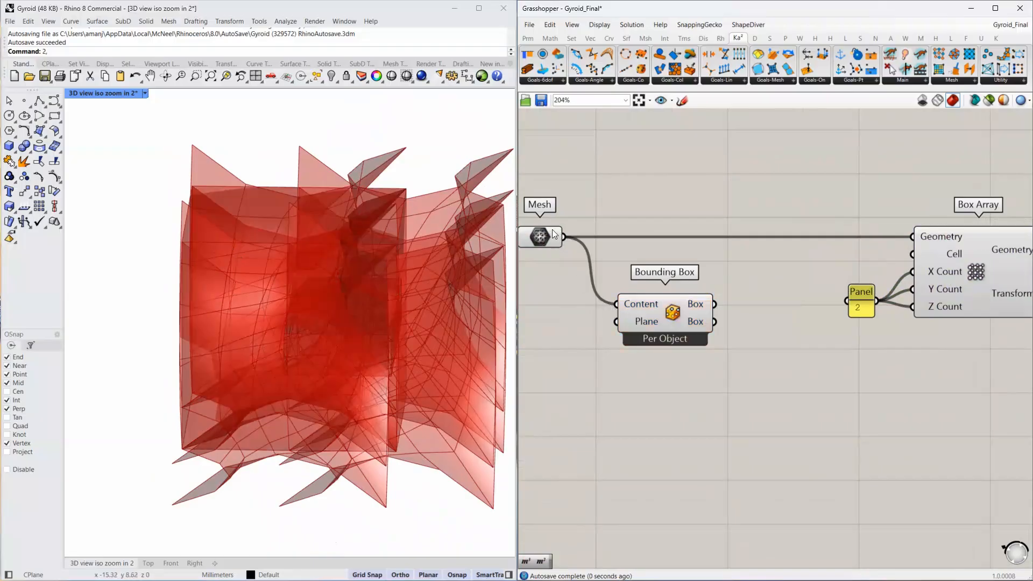
{"action": "left_click_drag", "start_coordinate": [677, 294], "coordinate": [931, 249]}
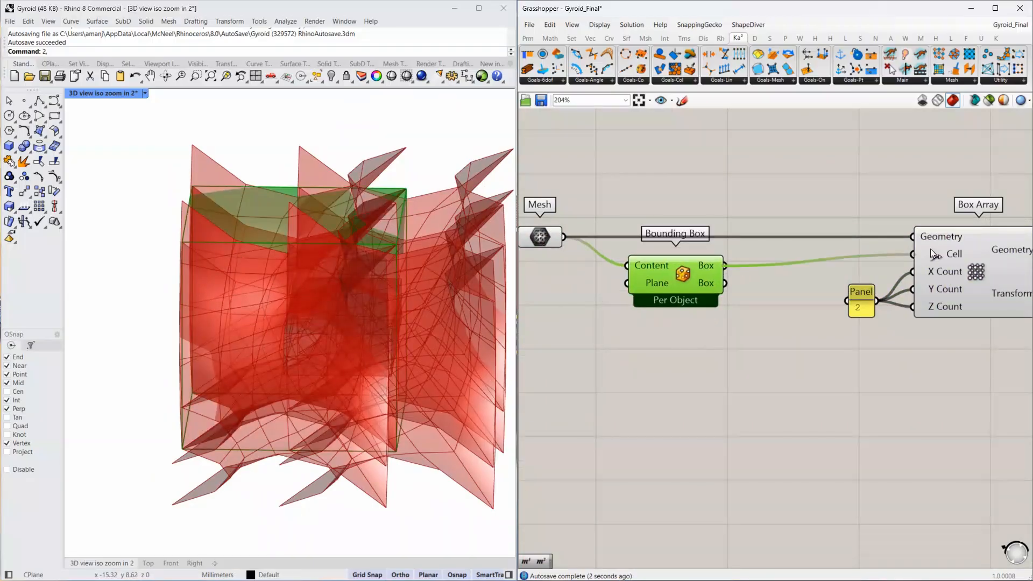
Turn off the preview of Bounding Box so only the arrayed gyroid meshes are displayed.
{"action": "right_click_drag", "start_coordinate": [367, 261], "coordinate": [250, 276]}
{"action": "scroll", "coordinate": [252, 277], "scroll_direction": "down", "scroll_amount": 8}
{"action": "right_click_drag", "start_coordinate": [328, 279], "coordinate": [365, 295]}
{"action": "right_click_drag", "start_coordinate": [291, 269], "coordinate": [371, 247]}
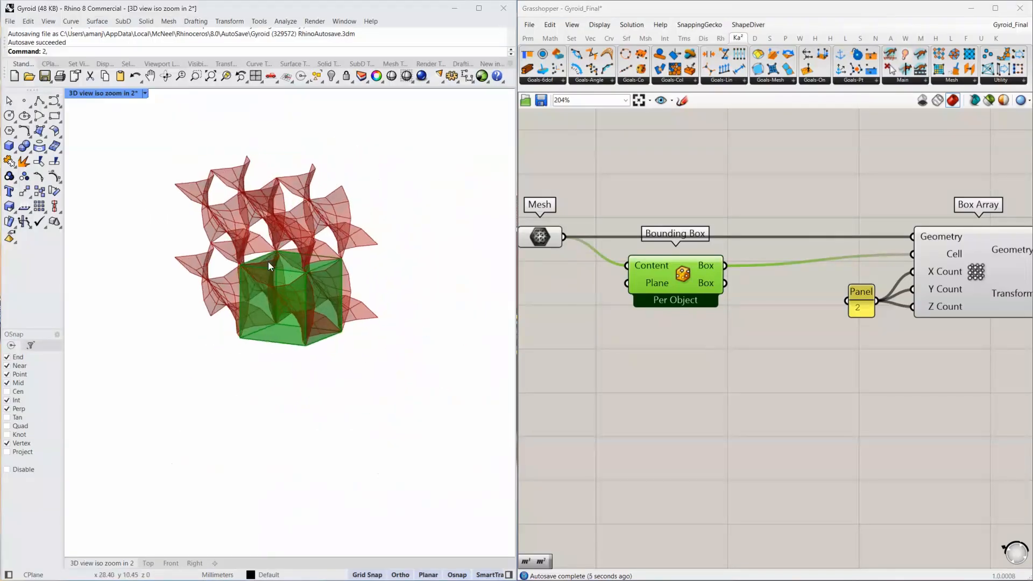
{"action": "right_click_drag", "start_coordinate": [270, 198], "coordinate": [250, 303]}
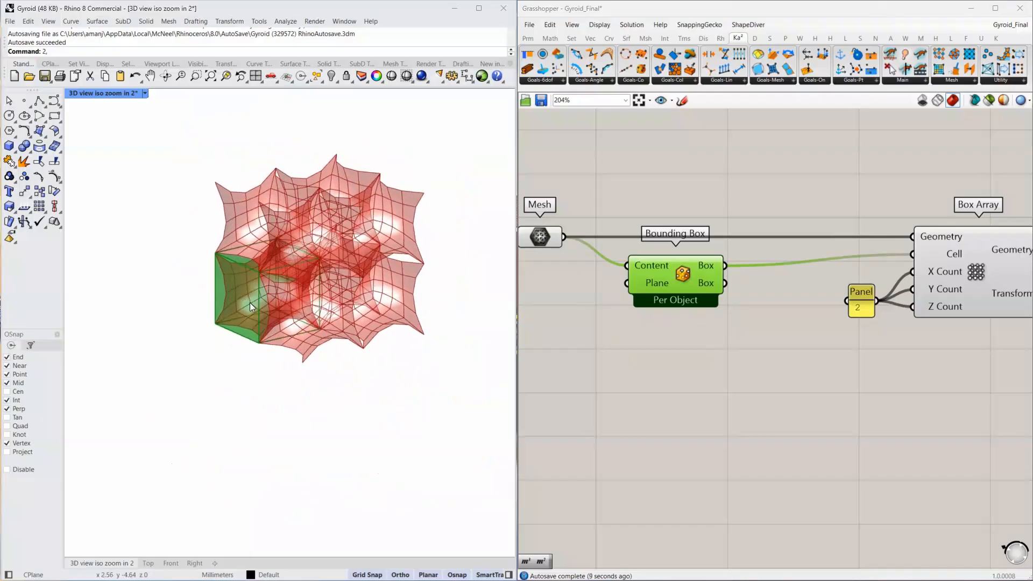
{"action": "middle_click", "coordinate": [672, 270]}
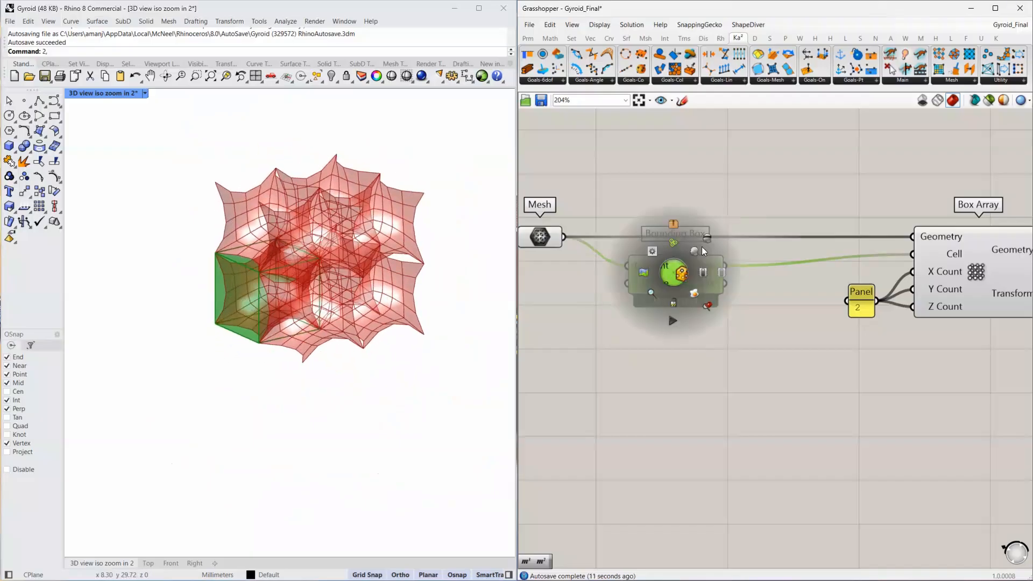
{"action": "left_click", "coordinate": [702, 247]}
Examine the arrayed gyroid modules from several angles and check how their edges meet.
{"action": "right_click_drag", "start_coordinate": [221, 288], "coordinate": [330, 302]}
{"action": "scroll", "coordinate": [274, 339], "scroll_direction": "up", "scroll_amount": 6}
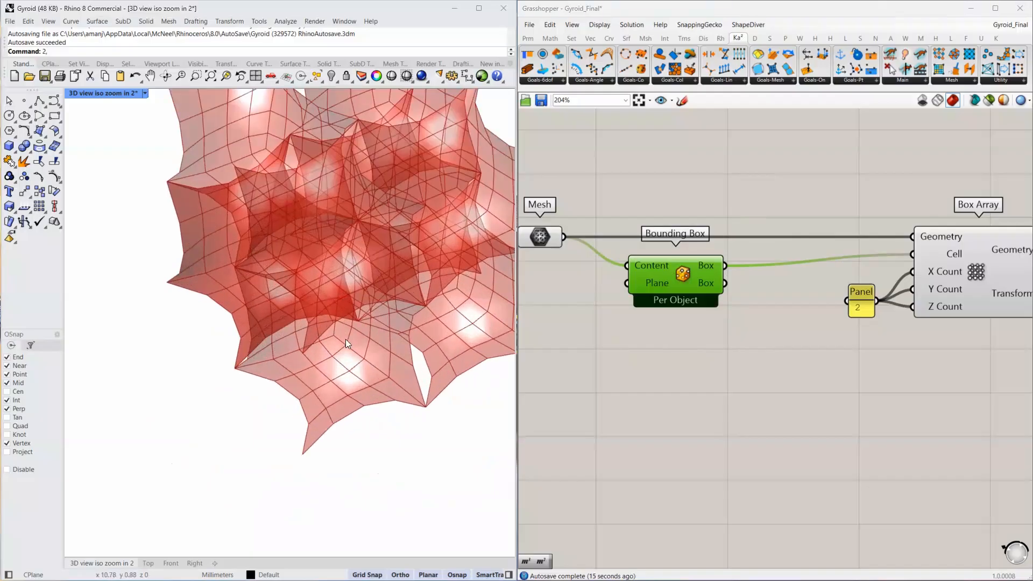
{"action": "scroll", "coordinate": [346, 339], "scroll_direction": "down", "scroll_amount": 4}
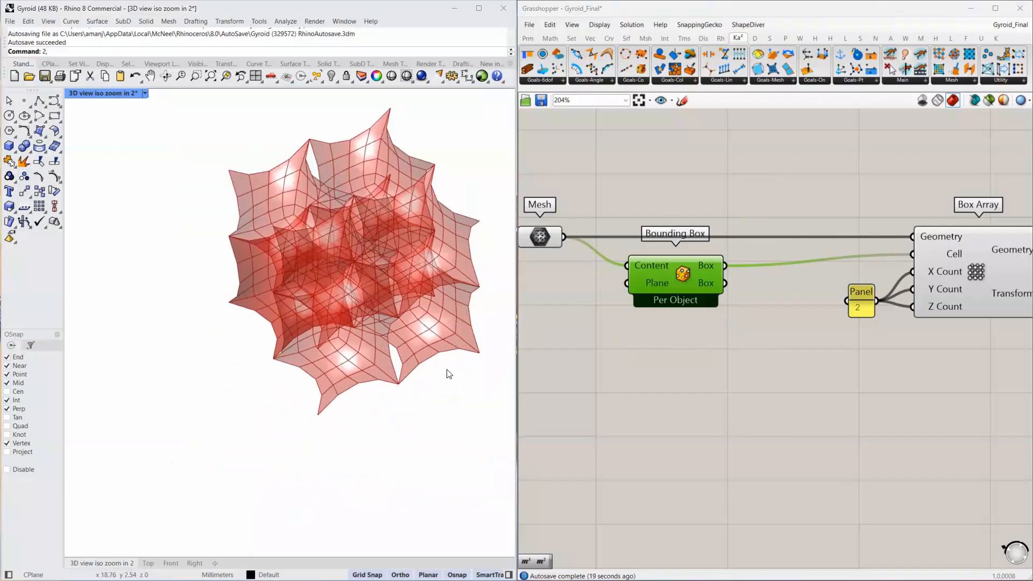
{"action": "right_click_drag", "start_coordinate": [440, 329], "coordinate": [390, 333]}
{"action": "scroll", "coordinate": [391, 334], "scroll_direction": "up", "scroll_amount": 5}
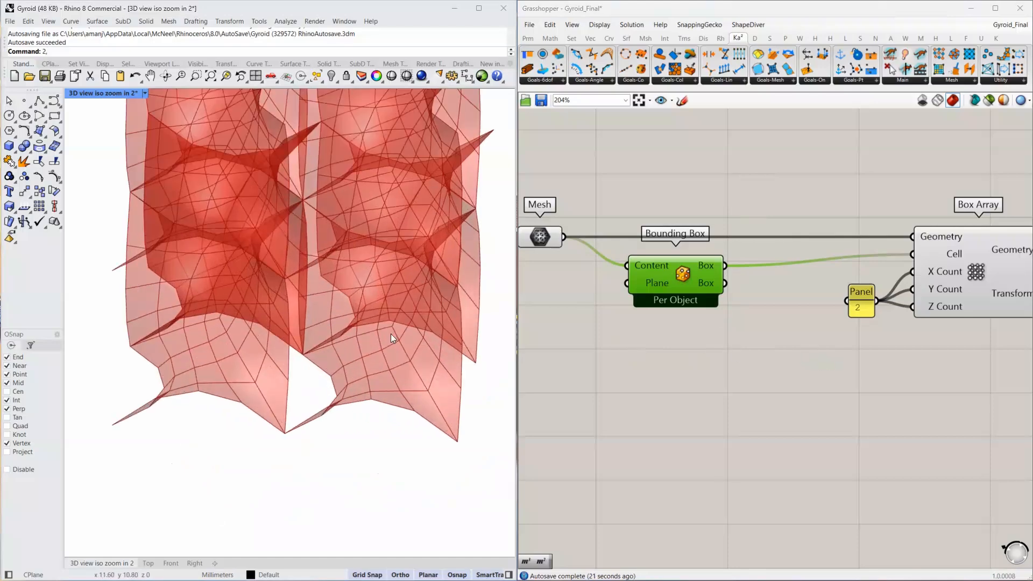
{"action": "right_click_drag", "start_coordinate": [231, 137], "coordinate": [207, 238]}
{"action": "scroll", "coordinate": [360, 353], "scroll_direction": "down", "scroll_amount": 5}
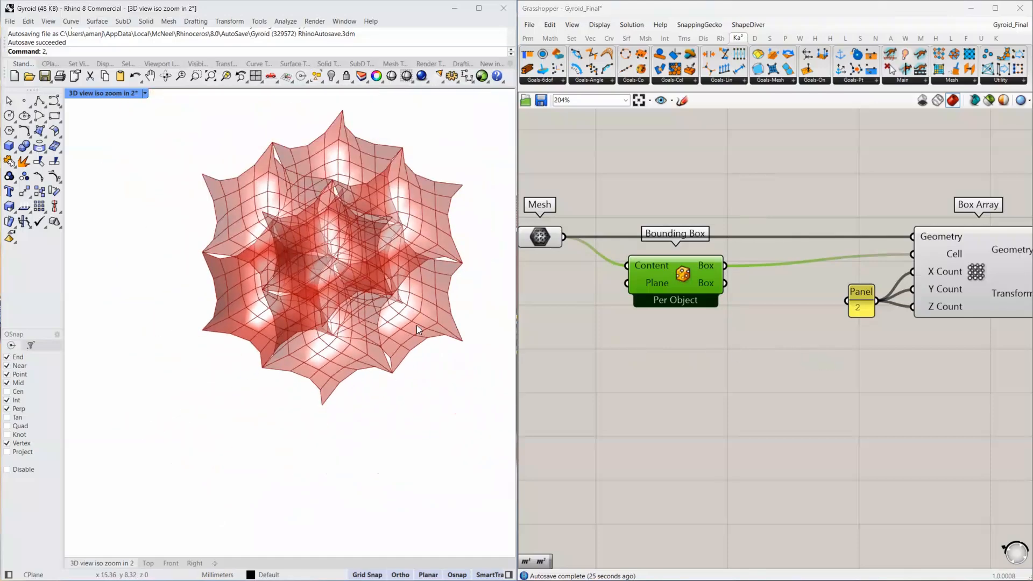
Make room before Box Array, then add a Volume component that takes the Bounding Box's Box as its Geometry.
{"action": "scroll", "coordinate": [655, 280], "scroll_direction": "down", "scroll_amount": 3}
{"action": "left_click_drag", "start_coordinate": [655, 284], "coordinate": [654, 298]}
{"action": "left_click_drag", "start_coordinate": [904, 185], "coordinate": [787, 311]}
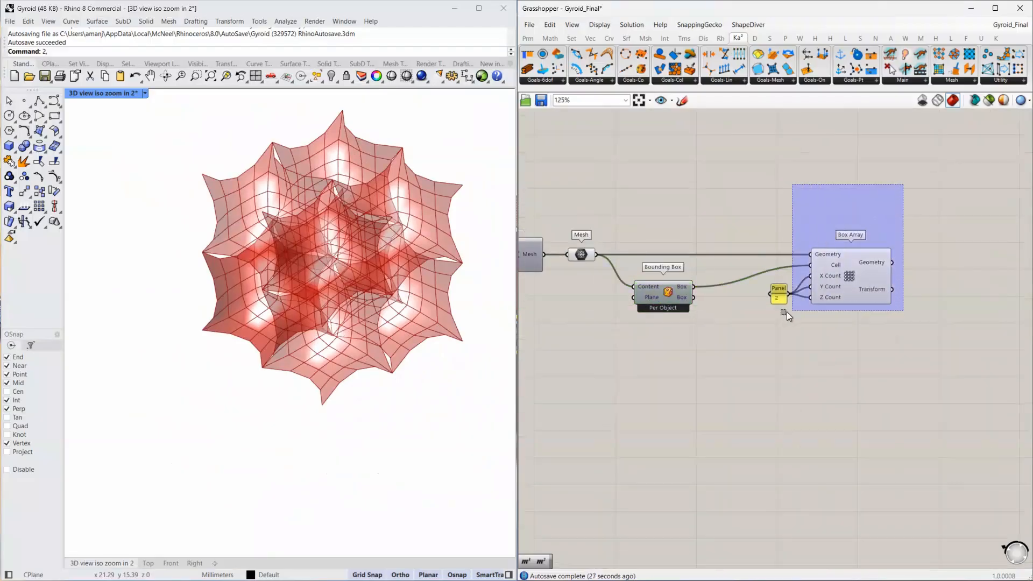
{"action": "left_click_drag", "start_coordinate": [871, 284], "coordinate": [951, 284]}
{"action": "double_click", "coordinate": [751, 328]}
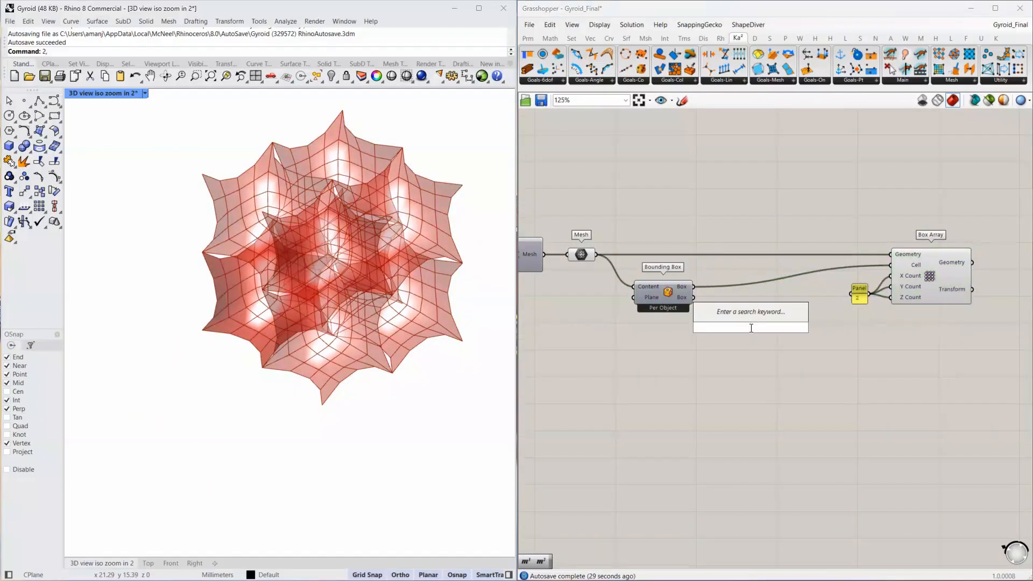
{"action": "type", "text": "volume"}
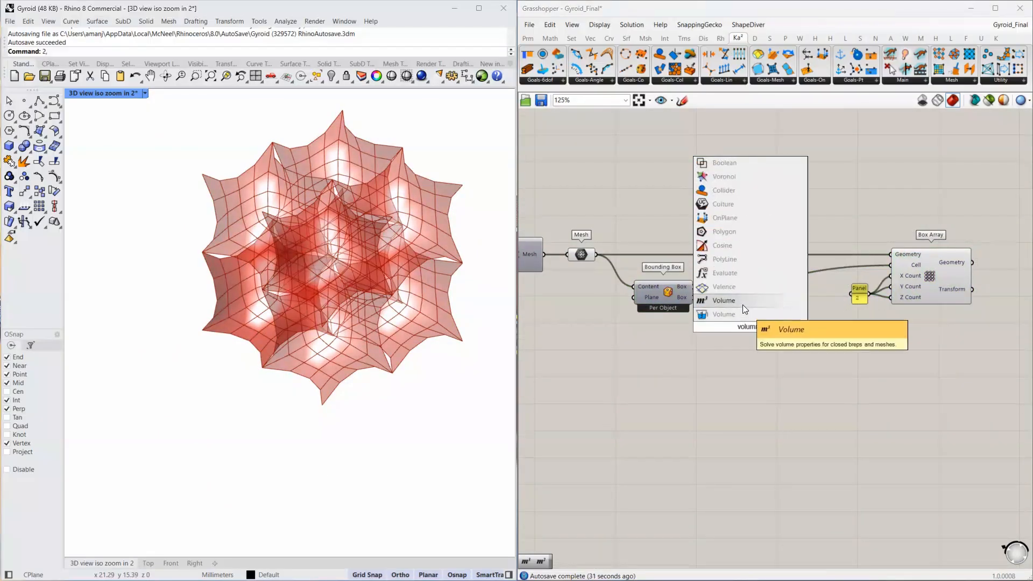
{"action": "left_click", "coordinate": [743, 304]}
{"action": "left_click_drag", "start_coordinate": [709, 326], "coordinate": [712, 327]}
{"action": "left_click_drag", "start_coordinate": [740, 328], "coordinate": [730, 276]}
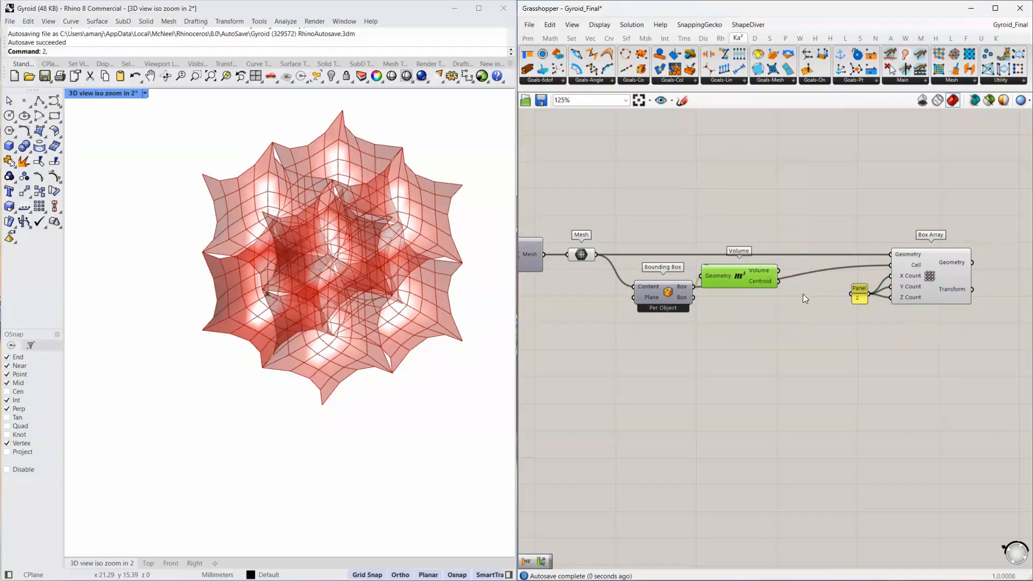
Move Box Array and its count panel further from Volume to free space between them.
{"action": "right_click_drag", "start_coordinate": [802, 293], "coordinate": [707, 304]}
{"action": "left_click_drag", "start_coordinate": [818, 231], "coordinate": [758, 312]}
{"action": "left_click_drag", "start_coordinate": [817, 290], "coordinate": [908, 289]}
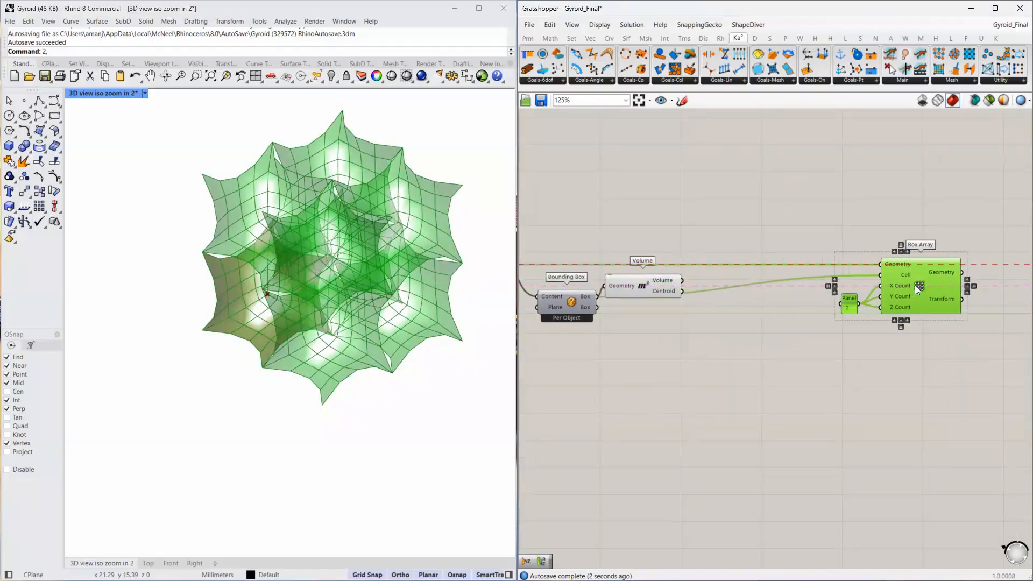
Add a Merge component between Volume and Box Array, taking the source mesh as D1 and Volume's Centroid as D2.
{"action": "double_click", "coordinate": [725, 327]}
{"action": "type", "text": "merge"}
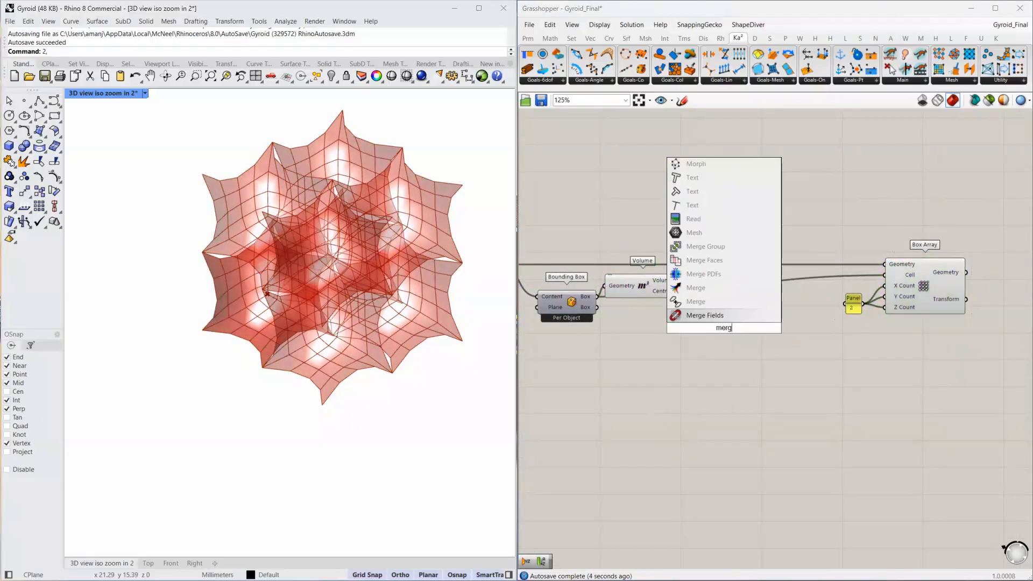
{"action": "left_click", "coordinate": [719, 319]}
{"action": "left_click_drag", "start_coordinate": [721, 318], "coordinate": [734, 262]}
{"action": "right_click_drag", "start_coordinate": [553, 256], "coordinate": [647, 256]}
{"action": "left_click_drag", "start_coordinate": [589, 261], "coordinate": [801, 275]}
{"action": "right_click_drag", "start_coordinate": [885, 267], "coordinate": [720, 281]}
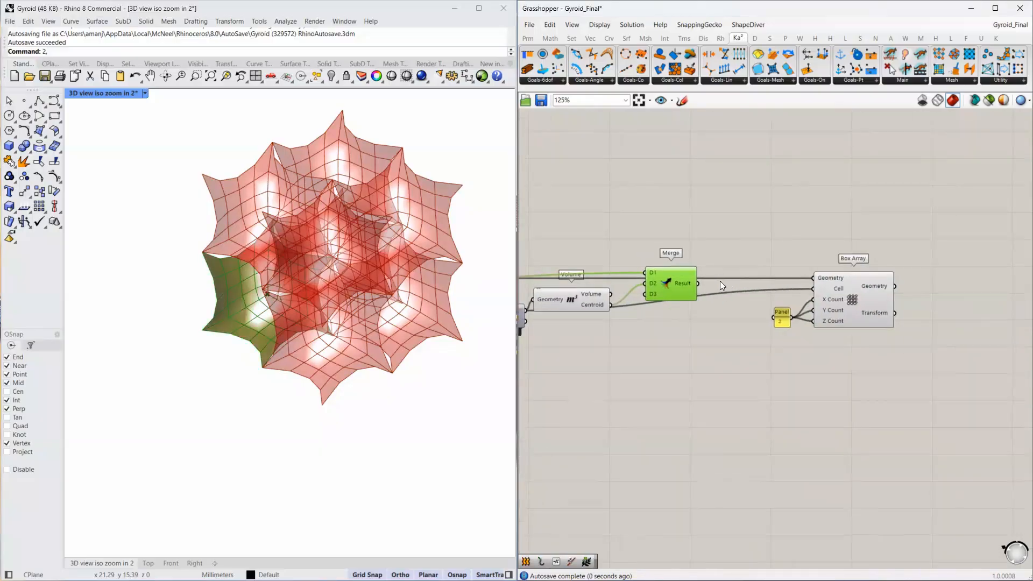
Feed the flattened Merge result into Box Array's Geometry input and simplify Box Array's Geometry output.
{"action": "right_click", "coordinate": [688, 278]}
{"action": "left_click", "coordinate": [710, 320]}
{"action": "left_click_drag", "start_coordinate": [828, 283], "coordinate": [849, 296]}
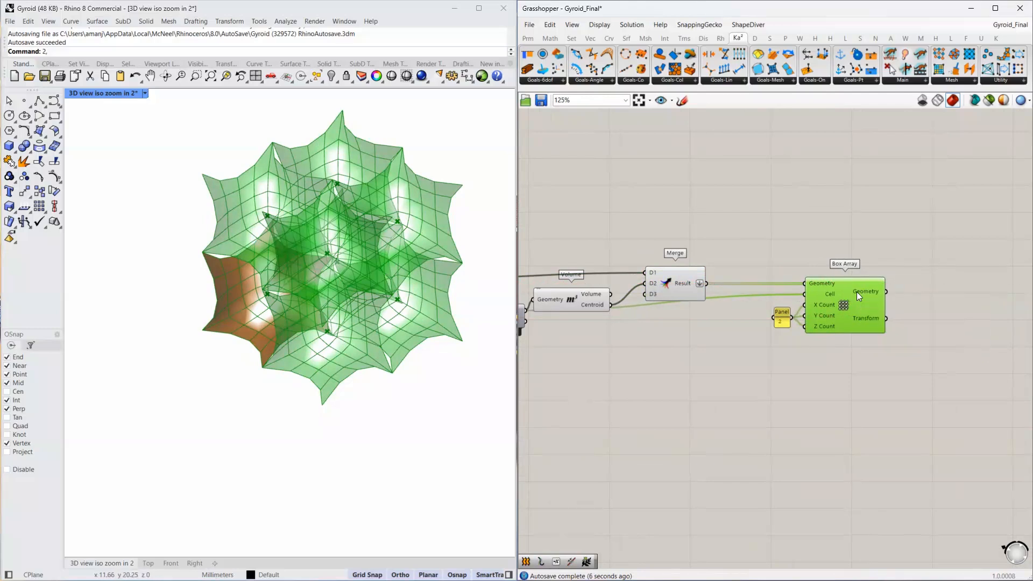
{"action": "mouse_move", "coordinate": [858, 293]}
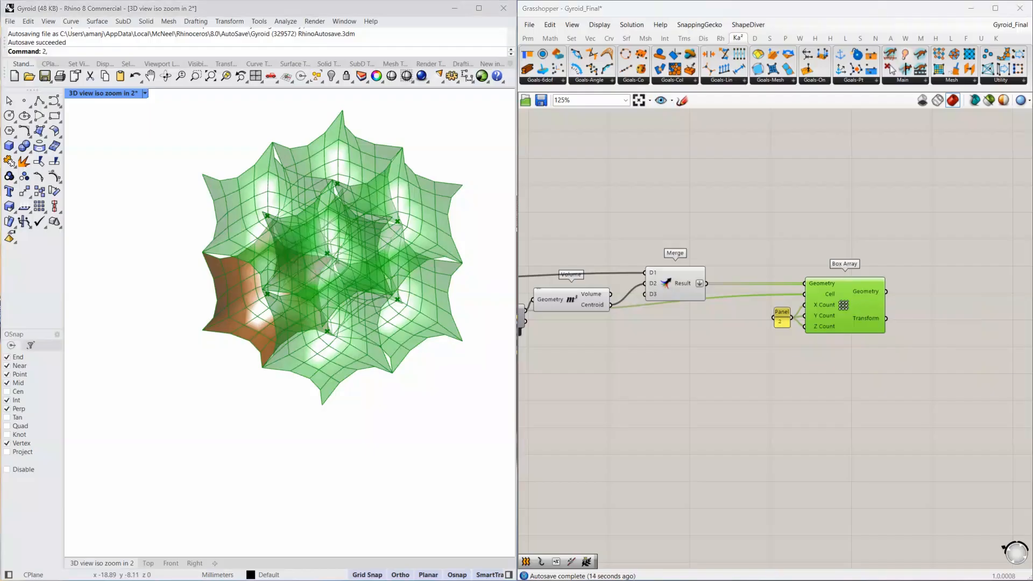
{"action": "right_click", "coordinate": [873, 292]}
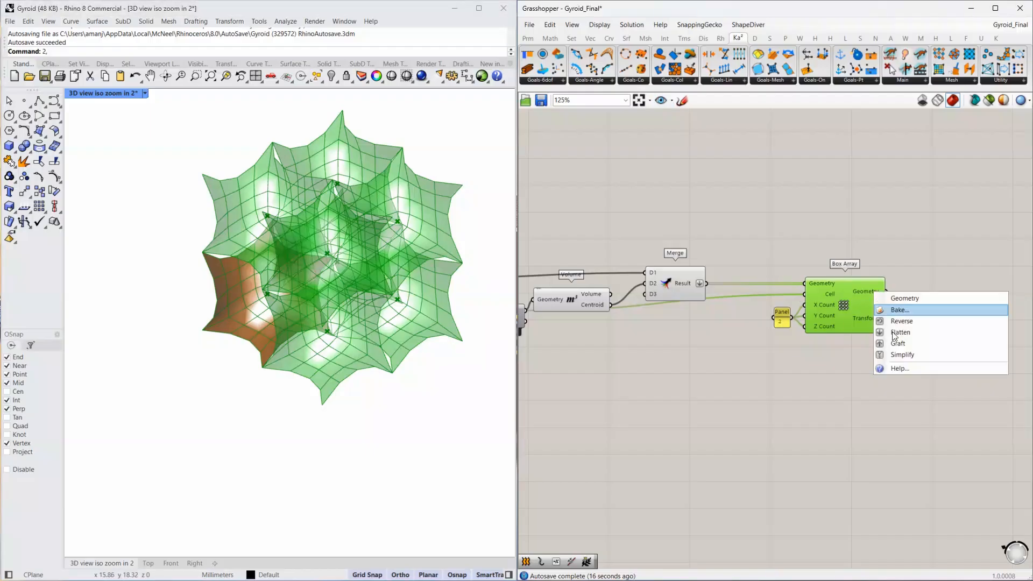
{"action": "left_click", "coordinate": [900, 352]}
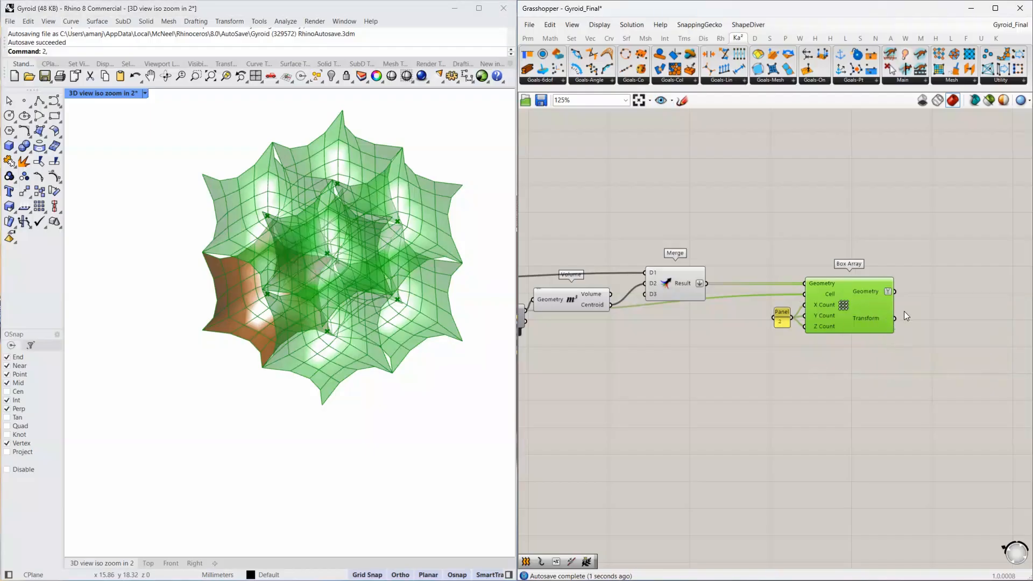
Add an Explode Tree component that splits Box Array's Geometry output into branches {0} and {1}.
{"action": "right_click_drag", "start_coordinate": [904, 315], "coordinate": [783, 298]}
{"action": "double_click", "coordinate": [783, 299]}
{"action": "type", "text": "explode tree"}
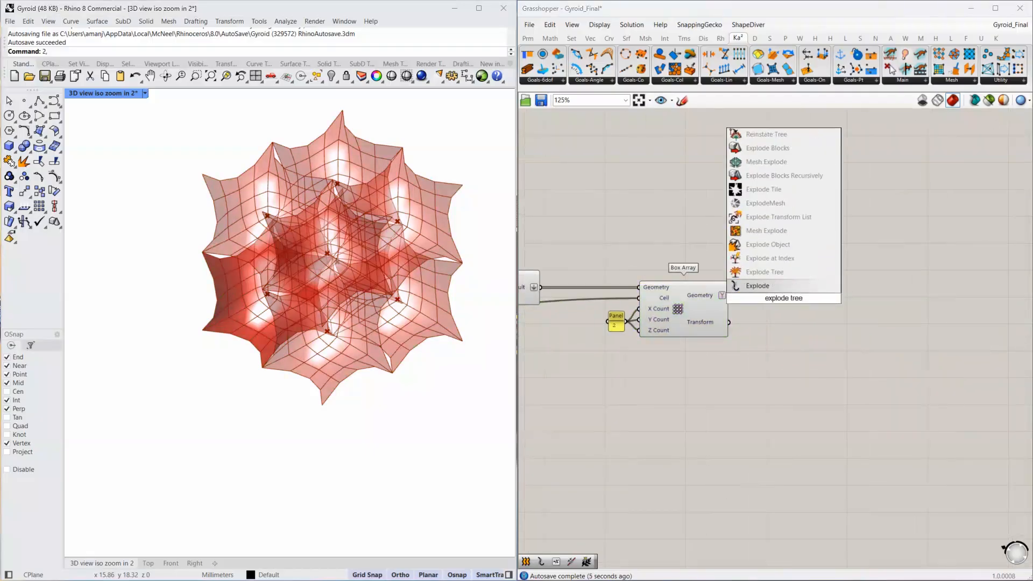
{"action": "left_click", "coordinate": [766, 271]}
{"action": "left_click_drag", "start_coordinate": [744, 295], "coordinate": [753, 298]}
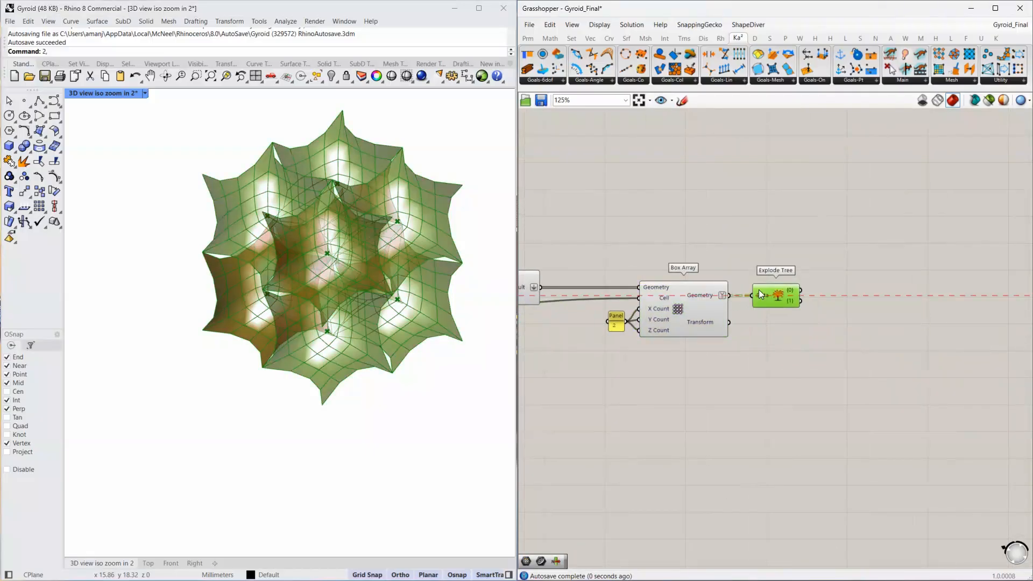
Add a Mesh parameter after Explode Tree and connect branch {0} to it.
{"action": "double_click", "coordinate": [864, 272]}
{"action": "type", "text": "mesh"}
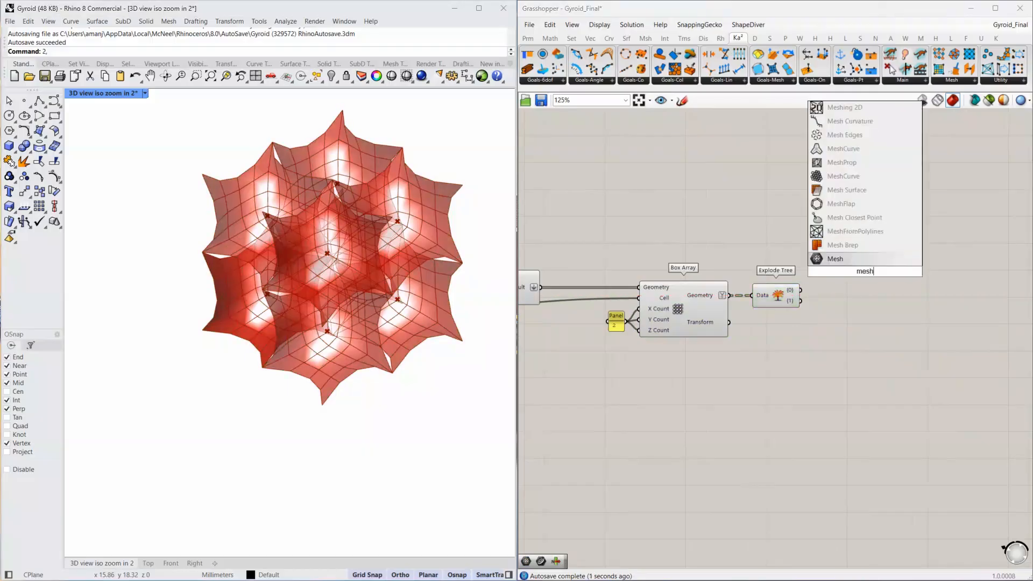
{"action": "key", "text": "Return"}
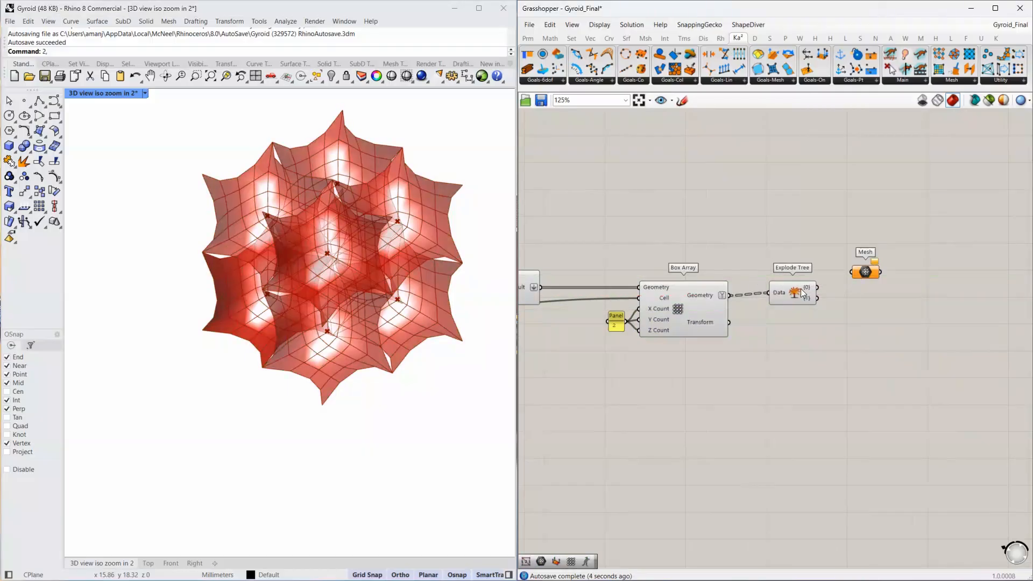
{"action": "left_click_drag", "start_coordinate": [784, 290], "coordinate": [902, 244]}
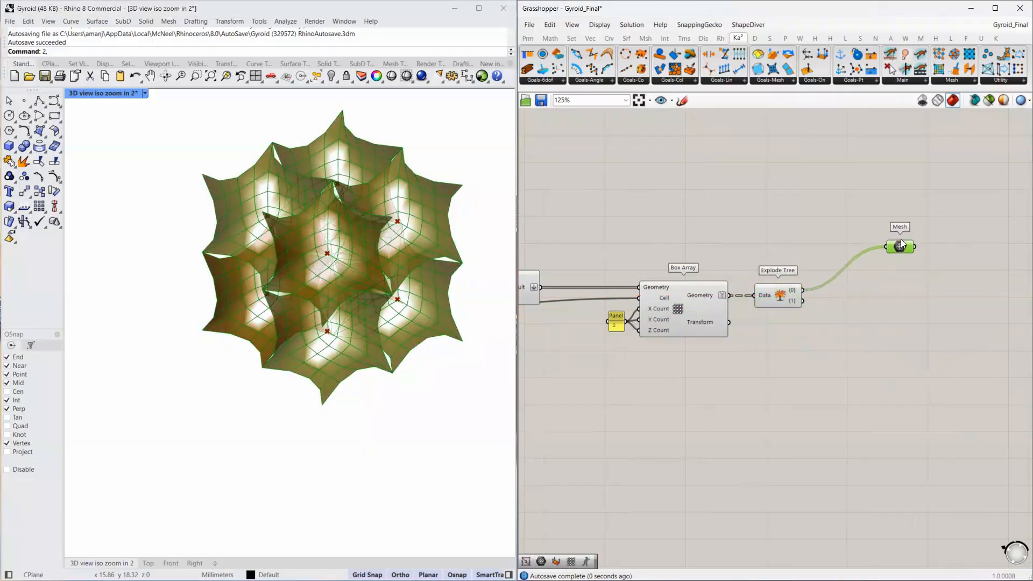
Place a Point parameter below the new Mesh parameter and connect Explode Tree's branch {1} to it.
{"action": "double_click", "coordinate": [891, 272]}
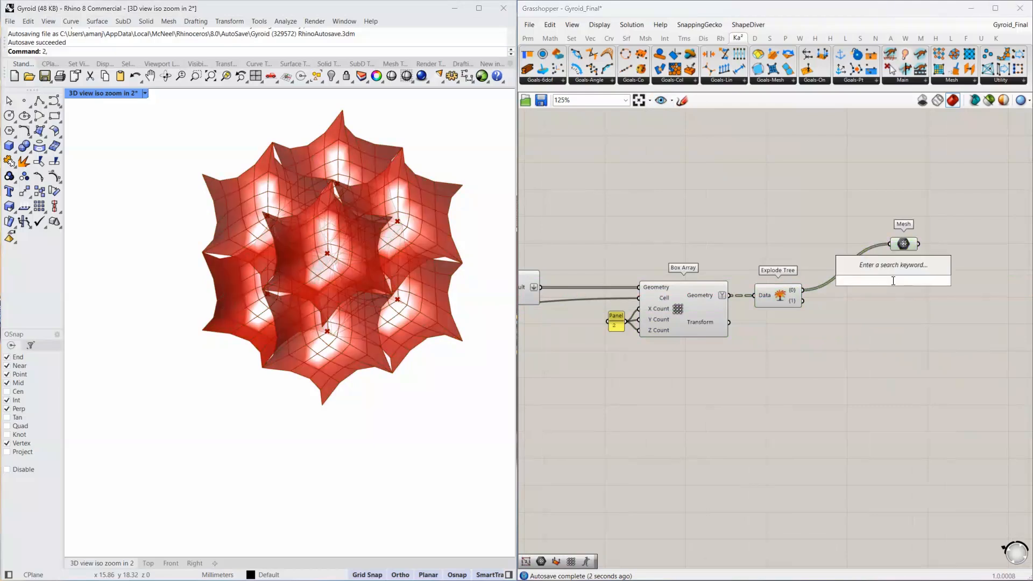
{"action": "type", "text": "point"}
{"action": "key", "text": "Return"}
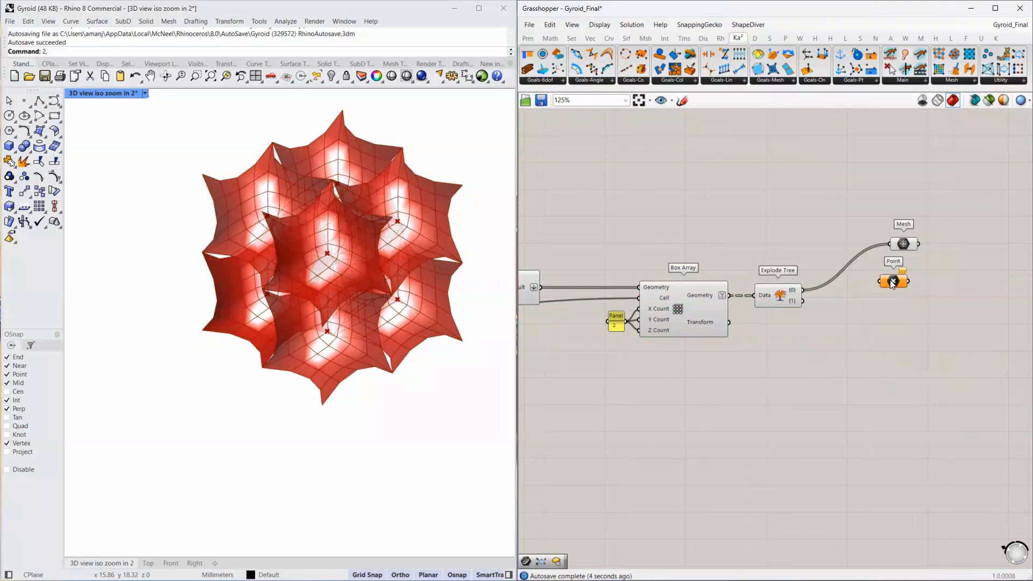
{"action": "left_click_drag", "start_coordinate": [891, 283], "coordinate": [902, 317]}
Turn off the preview of all components upstream of the exploded Mesh and Point parameters, and inspect the arrayed modules.
{"action": "right_click_drag", "start_coordinate": [764, 307], "coordinate": [912, 312]}
{"action": "scroll", "coordinate": [912, 312], "scroll_direction": "down", "scroll_amount": 3}
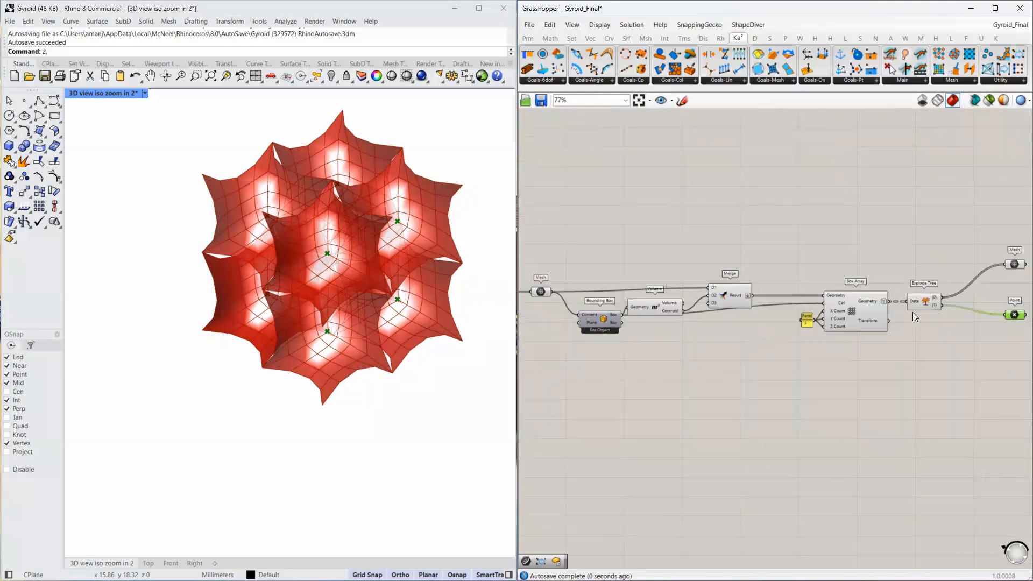
{"action": "left_click_drag", "start_coordinate": [930, 263], "coordinate": [546, 375]}
{"action": "middle_click", "coordinate": [670, 358]}
{"action": "left_click", "coordinate": [704, 325]}
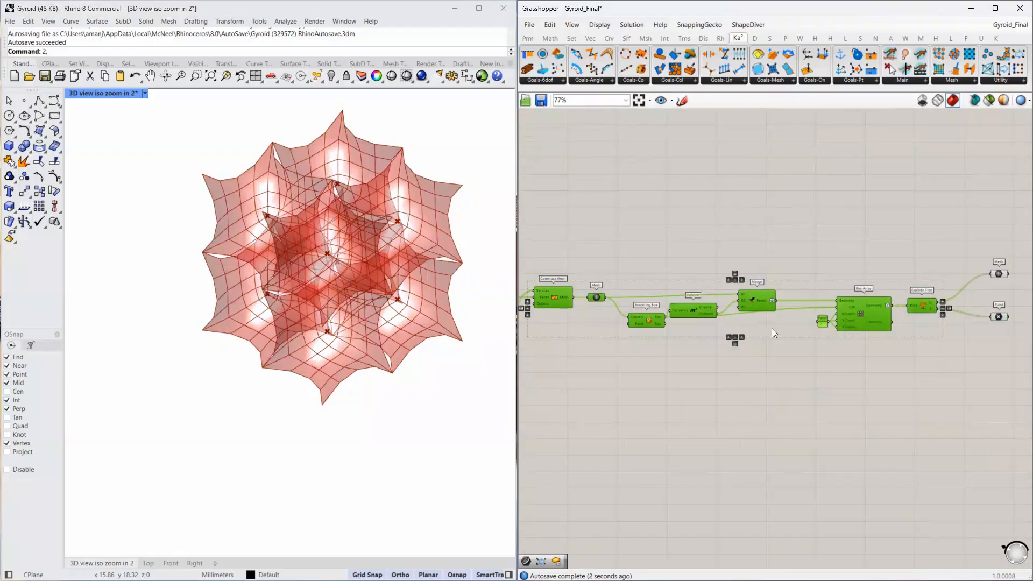
{"action": "right_click_drag", "start_coordinate": [771, 329], "coordinate": [601, 311]}
{"action": "scroll", "coordinate": [768, 270], "scroll_direction": "up", "scroll_amount": 3}
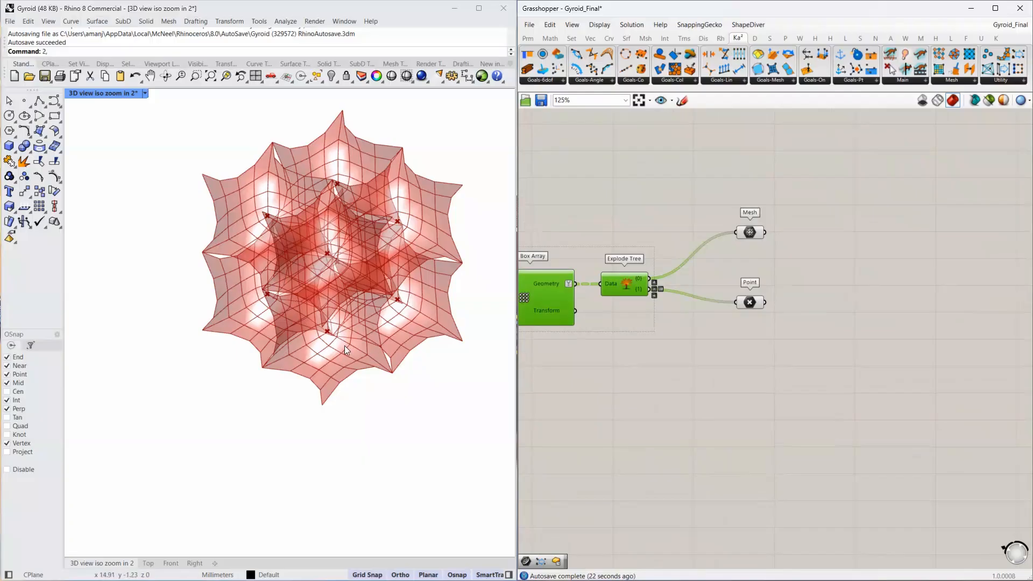
{"action": "right_click_drag", "start_coordinate": [344, 346], "coordinate": [326, 301]}
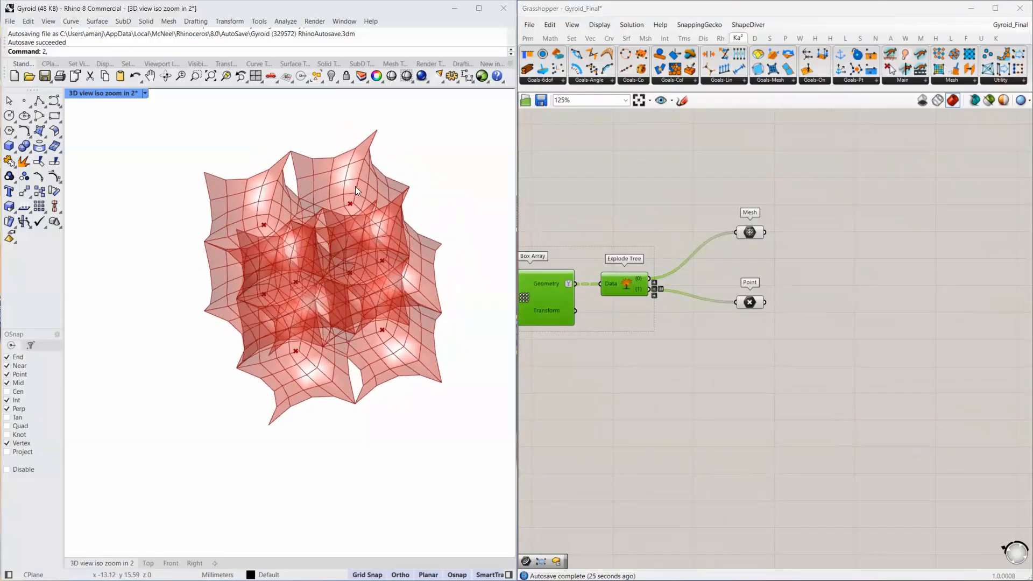
Add XY Plane, YZ Plane and XZ Plane components stacked below Explode Tree.
{"action": "right_click_drag", "start_coordinate": [801, 363], "coordinate": [896, 287]}
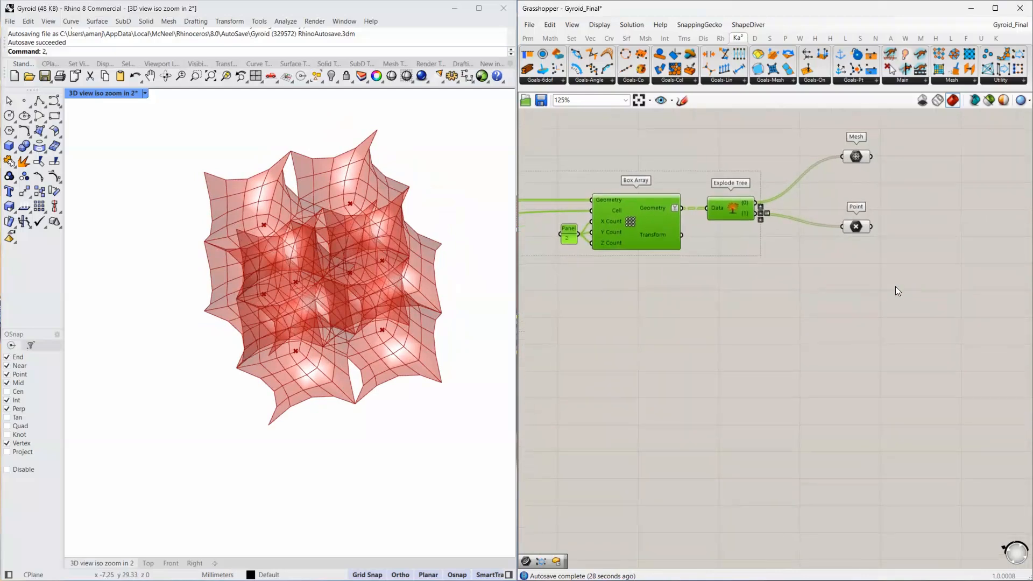
{"action": "double_click", "coordinate": [736, 289]}
{"action": "type", "text": "xy"}
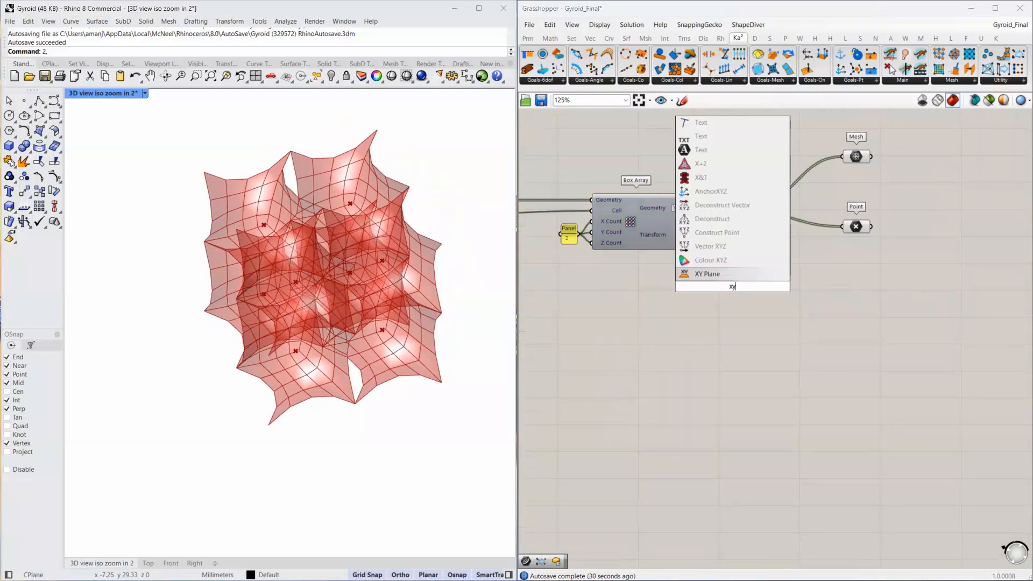
{"action": "key", "text": "Return"}
{"action": "double_click", "coordinate": [725, 312]}
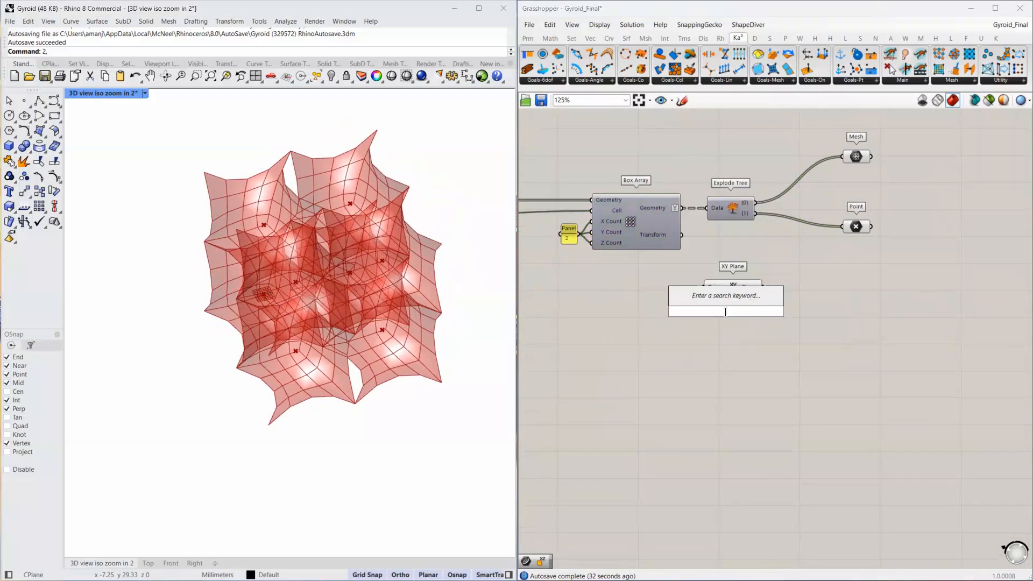
{"action": "type", "text": "t"}
{"action": "key", "text": "BackSpace"}
{"action": "type", "text": "yz"}
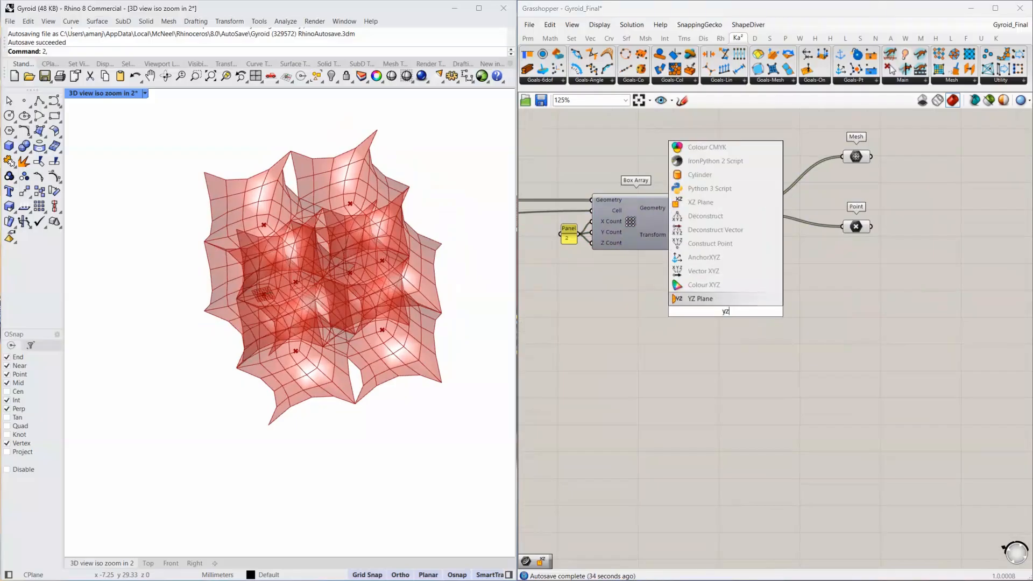
{"action": "key", "text": "Return"}
{"action": "double_click", "coordinate": [722, 333]}
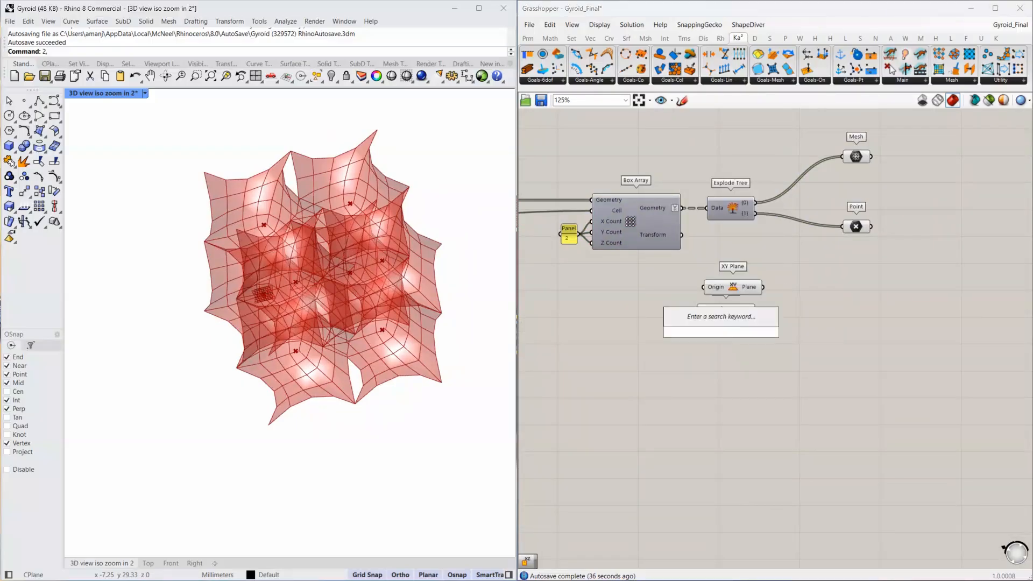
{"action": "type", "text": "xz"}
{"action": "key", "text": "Return"}
Merge the three planes into one list, with XY as D1, YZ as D2 and XZ as D3.
{"action": "right_click_drag", "start_coordinate": [831, 321], "coordinate": [748, 319]}
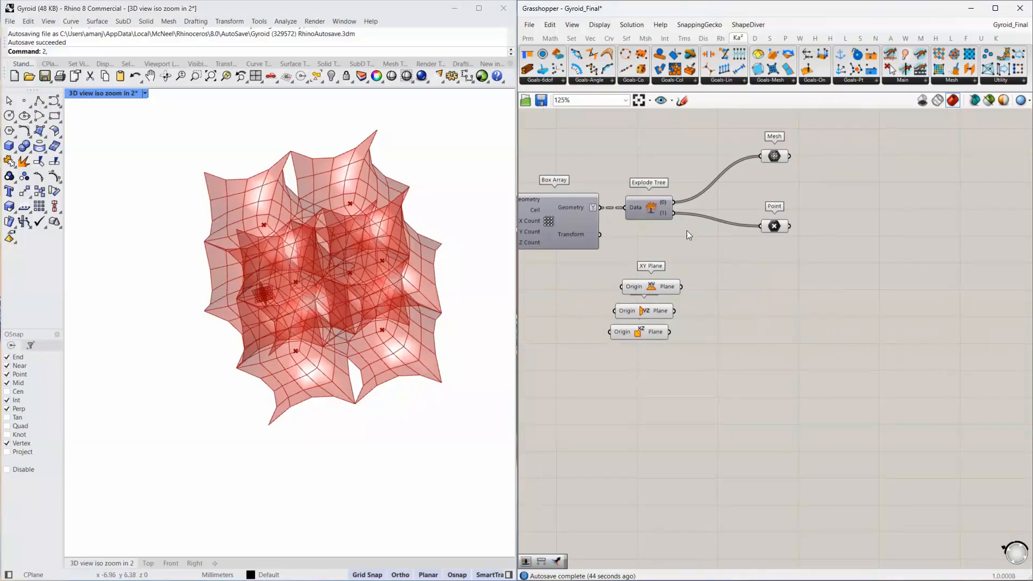
{"action": "double_click", "coordinate": [713, 309]}
{"action": "type", "text": "merge"}
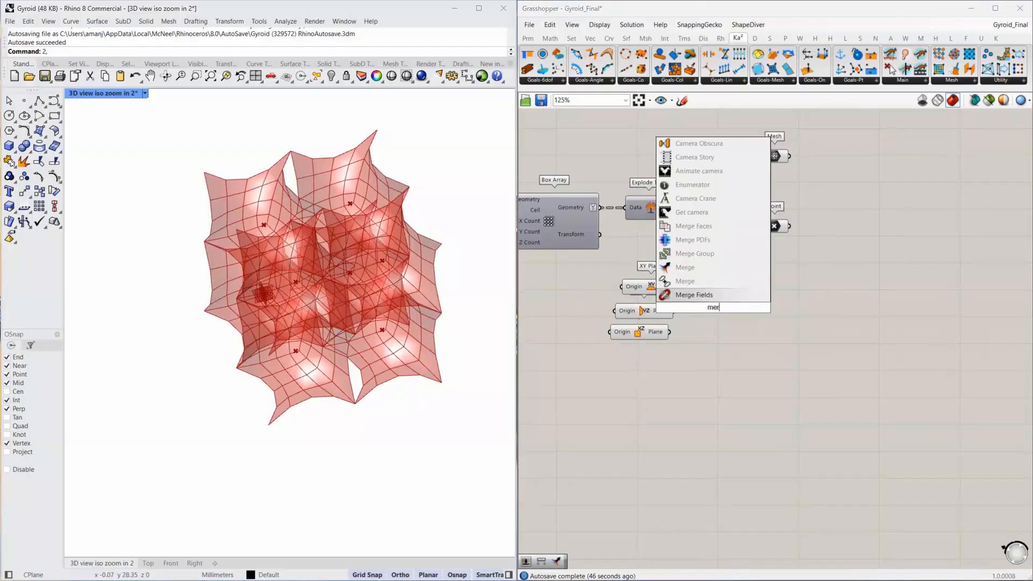
{"action": "key", "text": "Return"}
{"action": "scroll", "coordinate": [712, 307], "scroll_direction": "up", "scroll_amount": 5}
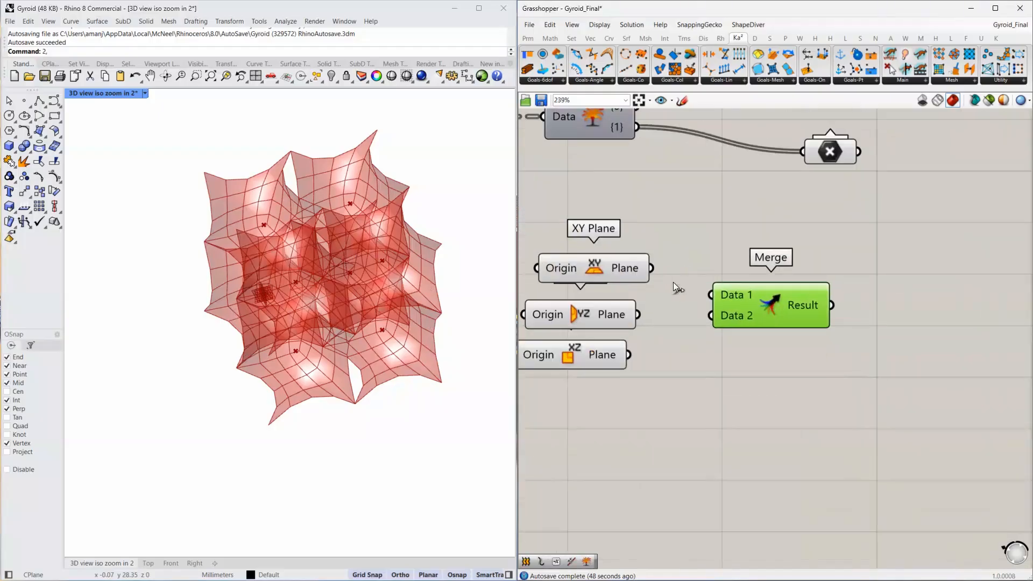
{"action": "left_click_drag", "start_coordinate": [651, 268], "coordinate": [706, 290]}
{"action": "left_click_drag", "start_coordinate": [652, 268], "coordinate": [638, 315]}
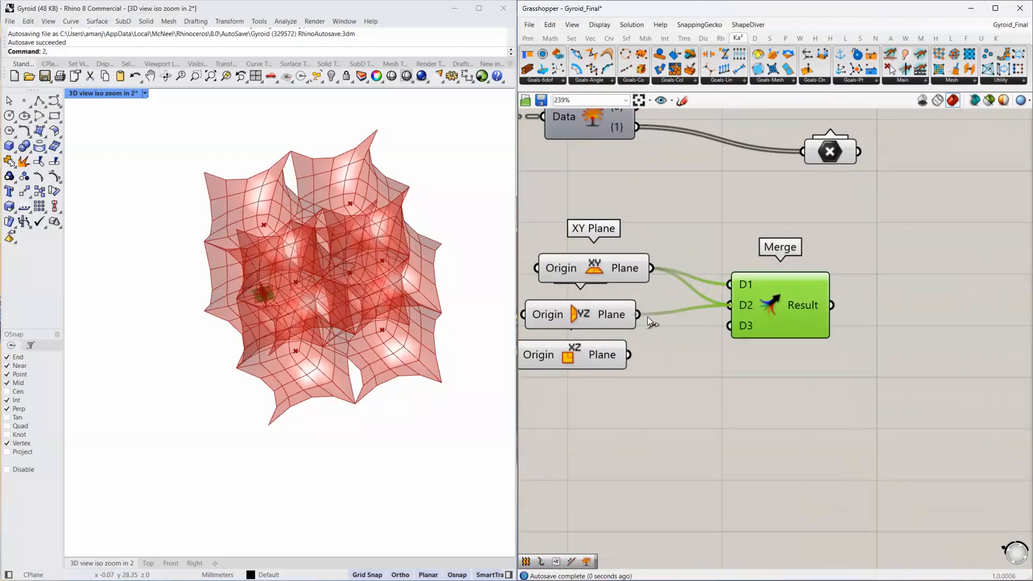
{"action": "left_click_drag", "start_coordinate": [729, 325], "coordinate": [628, 354]}
{"action": "left_click_drag", "start_coordinate": [788, 316], "coordinate": [748, 316]}
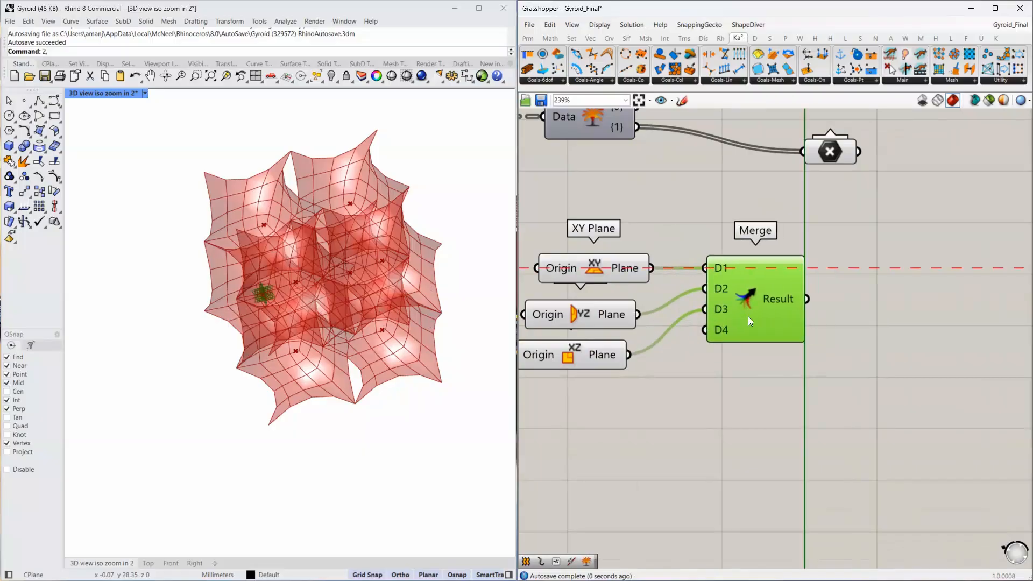
Add a second Merge that takes the first plane list as both D1 and D2, with the D2 input reversed.
{"action": "right_click_drag", "start_coordinate": [877, 316], "coordinate": [778, 322]}
{"action": "double_click", "coordinate": [787, 322]}
{"action": "type", "text": "merge"}
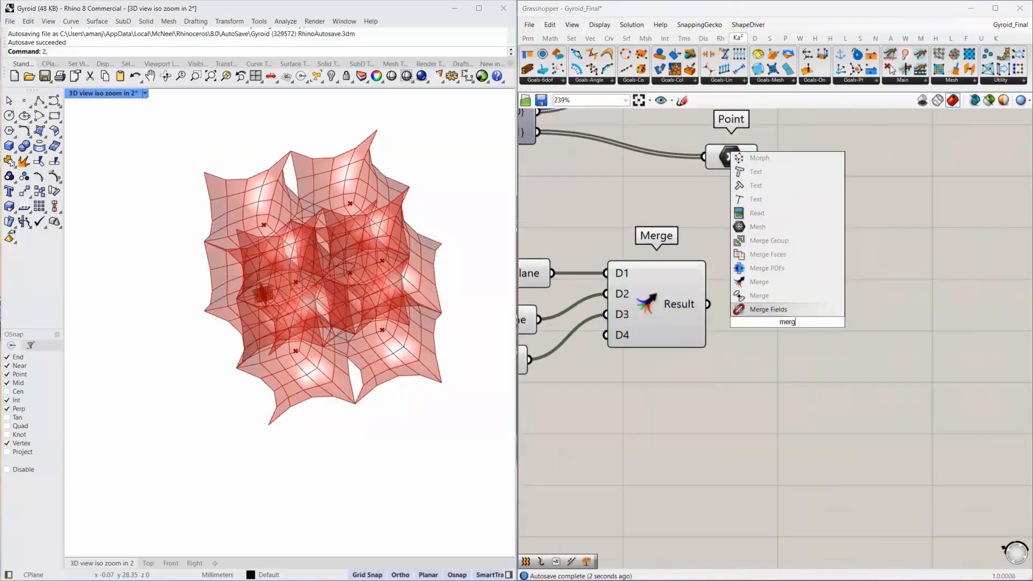
{"action": "key", "text": "Return"}
{"action": "left_click_drag", "start_coordinate": [708, 304], "coordinate": [852, 306]}
{"action": "right_click_drag", "start_coordinate": [590, 264], "coordinate": [719, 245]}
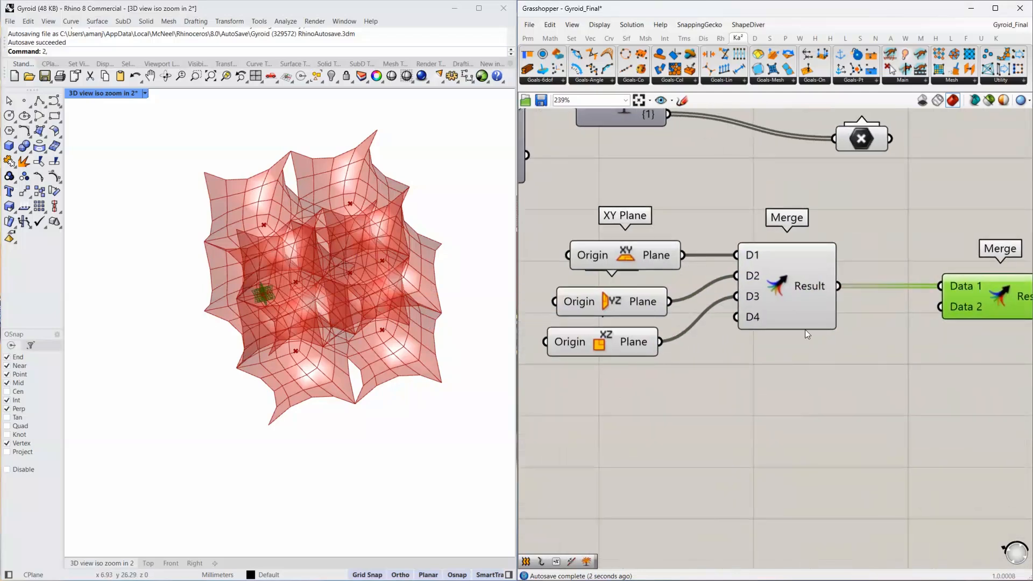
{"action": "right_click_drag", "start_coordinate": [805, 329], "coordinate": [689, 328]}
{"action": "left_click_drag", "start_coordinate": [722, 285], "coordinate": [828, 306]}
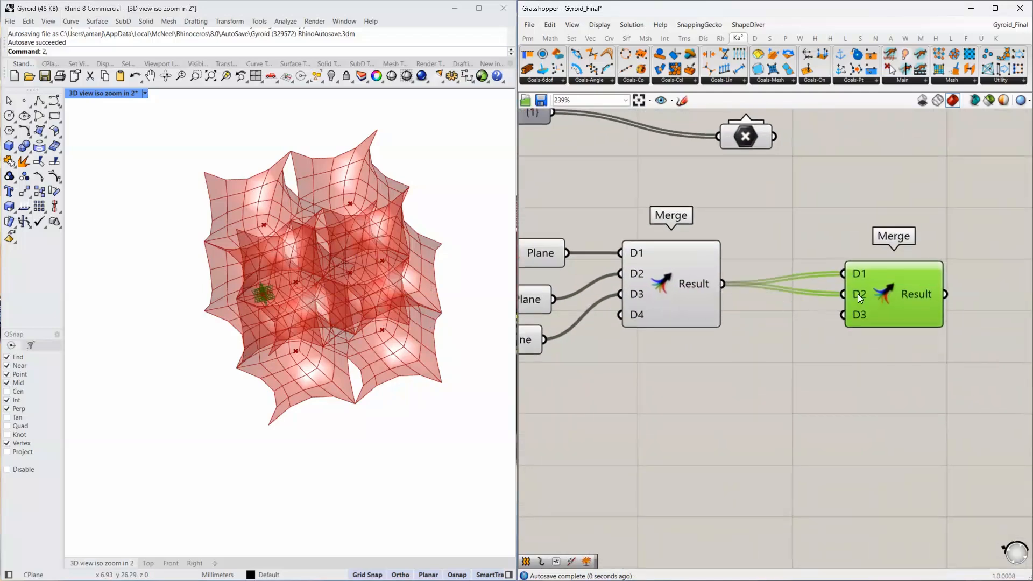
{"action": "right_click", "coordinate": [857, 294]}
{"action": "left_click", "coordinate": [901, 361]}
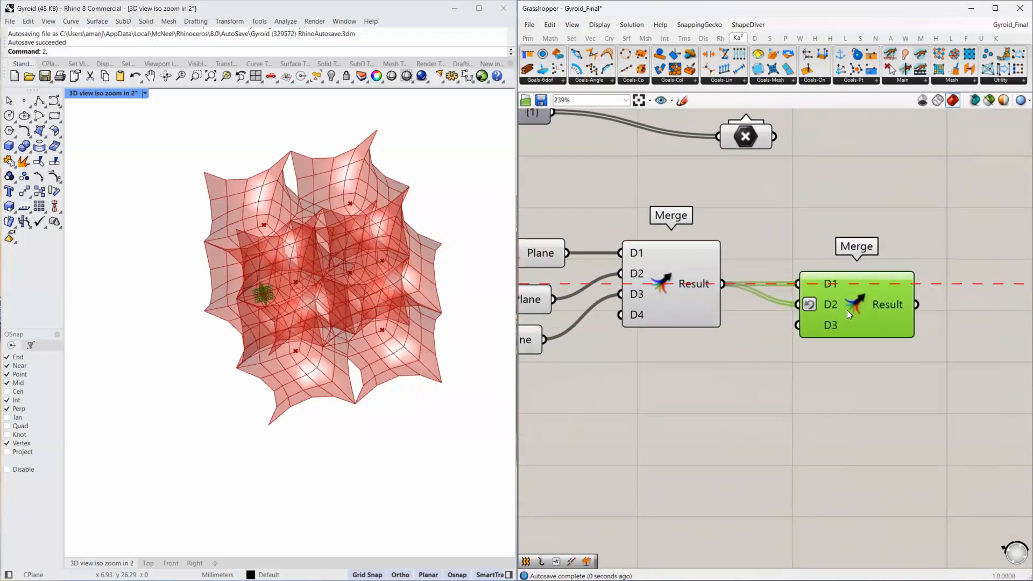
Add a Plane Origin component after the second Merge.
{"action": "right_click_drag", "start_coordinate": [910, 288], "coordinate": [687, 333]}
{"action": "mouse_move", "coordinate": [702, 324]}
{"action": "scroll", "coordinate": [703, 324], "scroll_direction": "down", "scroll_amount": 2}
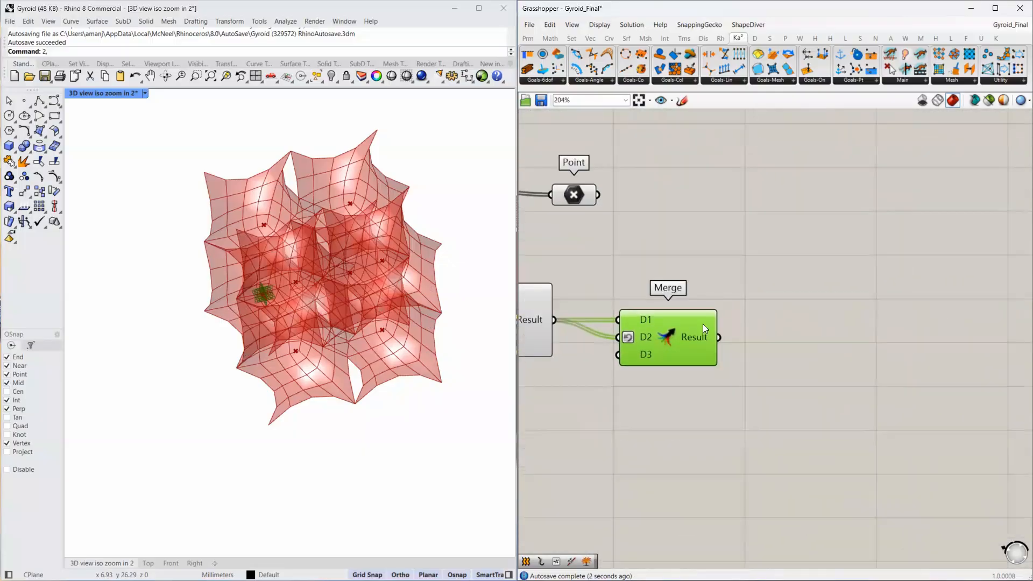
{"action": "double_click", "coordinate": [774, 268]}
{"action": "type", "text": "plane"}
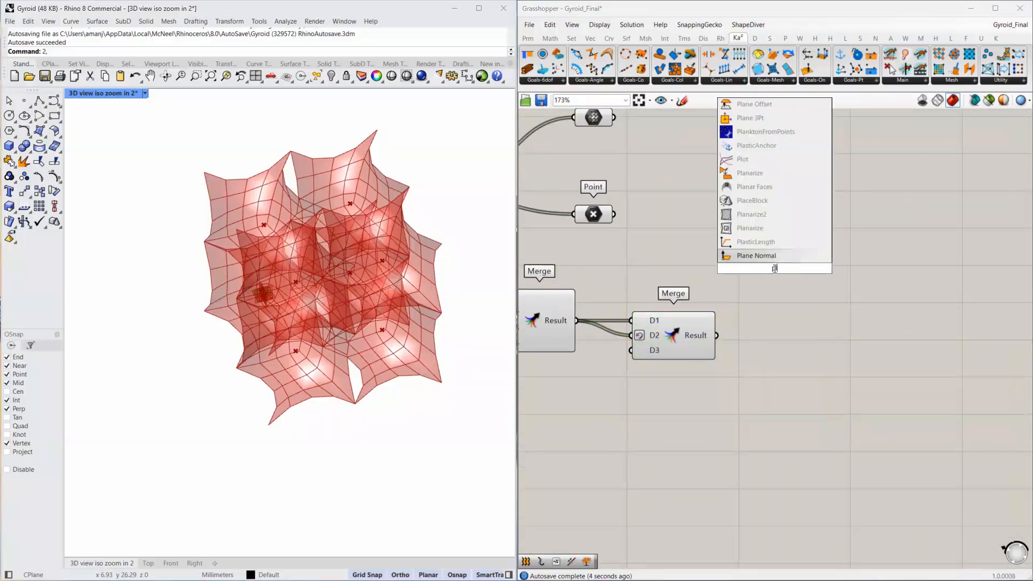
{"action": "type", "text": " origin"}
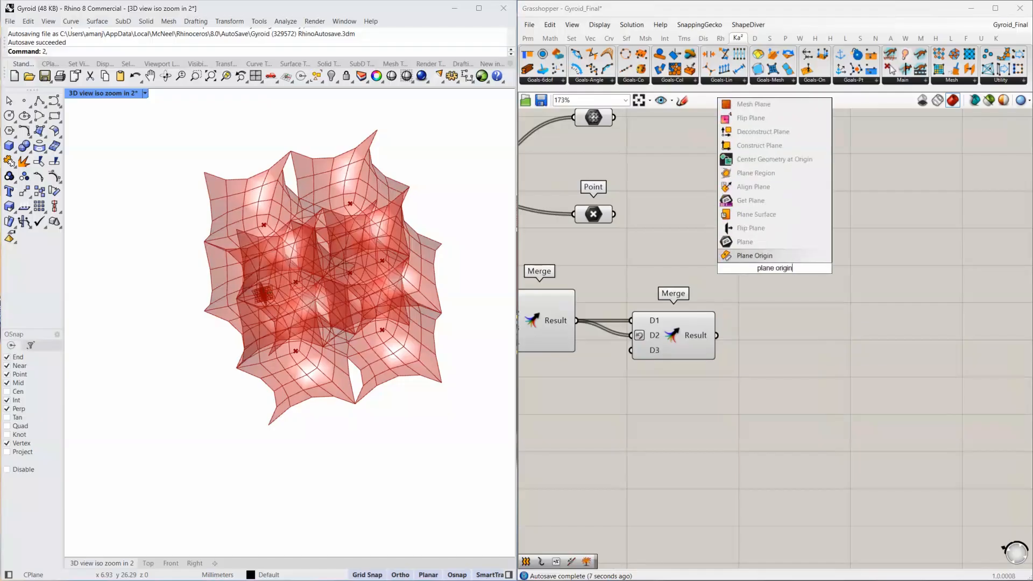
{"action": "left_click", "coordinate": [754, 256]}
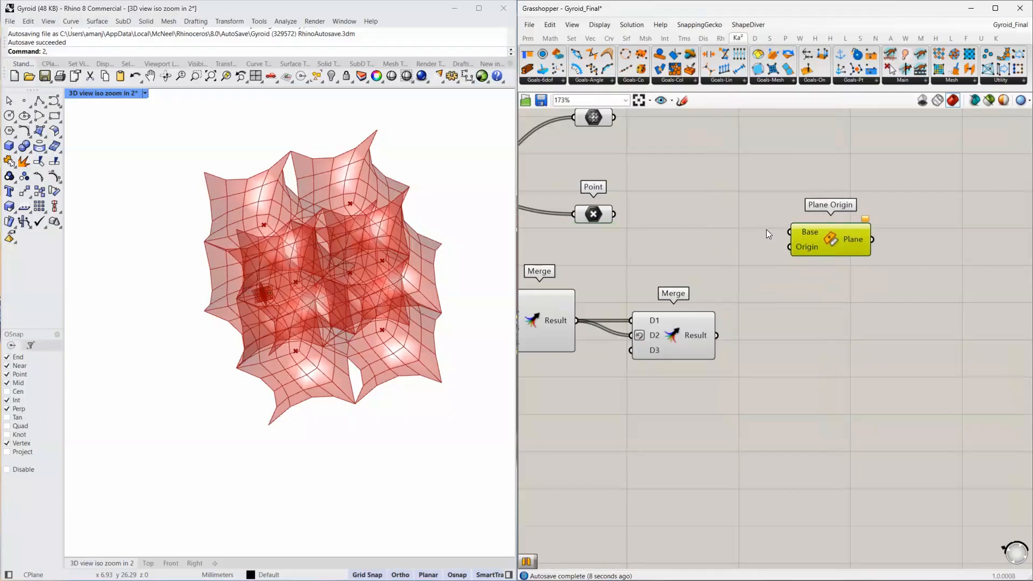
Wire the second plane list into Plane Origin's Base and the points into its Origin, and move the plane components below the Point parameter.
{"action": "left_click_drag", "start_coordinate": [613, 214], "coordinate": [684, 337]}
{"action": "right_click_drag", "start_coordinate": [272, 304], "coordinate": [332, 318]}
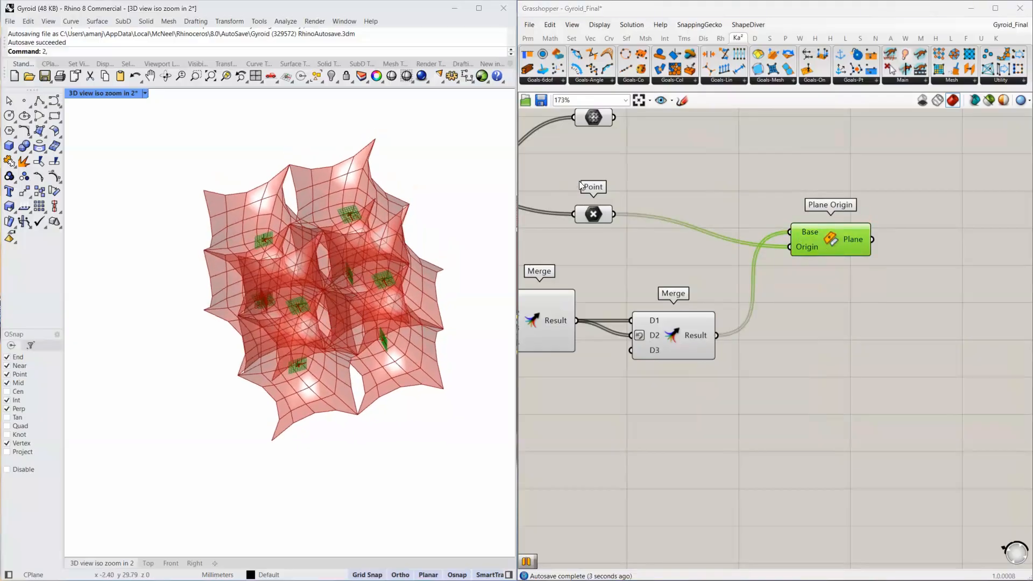
{"action": "scroll", "coordinate": [836, 210], "scroll_direction": "down", "scroll_amount": 4}
{"action": "left_click_drag", "start_coordinate": [866, 227], "coordinate": [579, 350]}
{"action": "left_click_drag", "start_coordinate": [692, 291], "coordinate": [773, 325]}
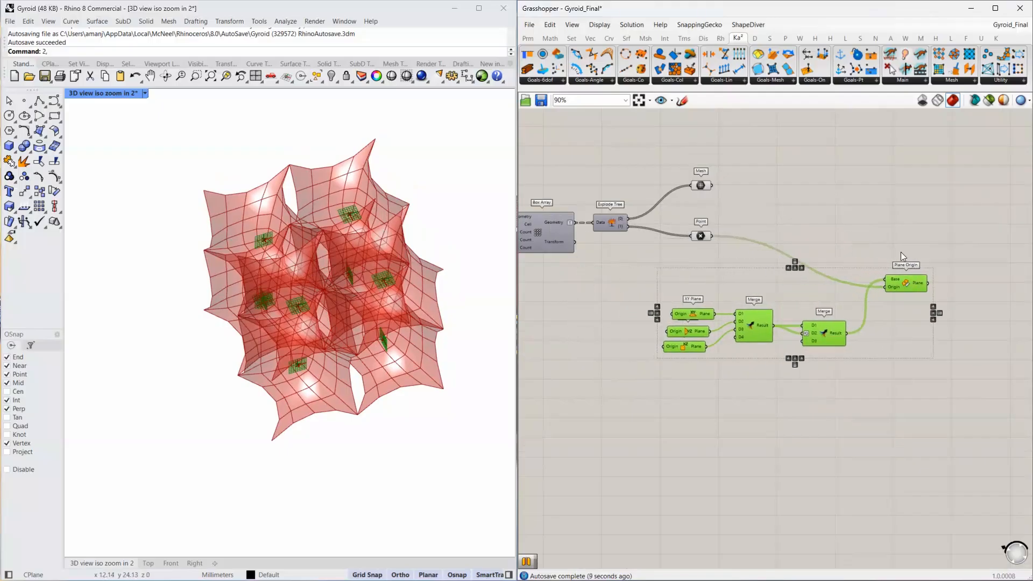
Add a List Item component beside the Point parameter and feed the points into its List input.
{"action": "scroll", "coordinate": [764, 209], "scroll_direction": "up", "scroll_amount": 3}
{"action": "double_click", "coordinate": [714, 305]}
{"action": "type", "text": "list item"}
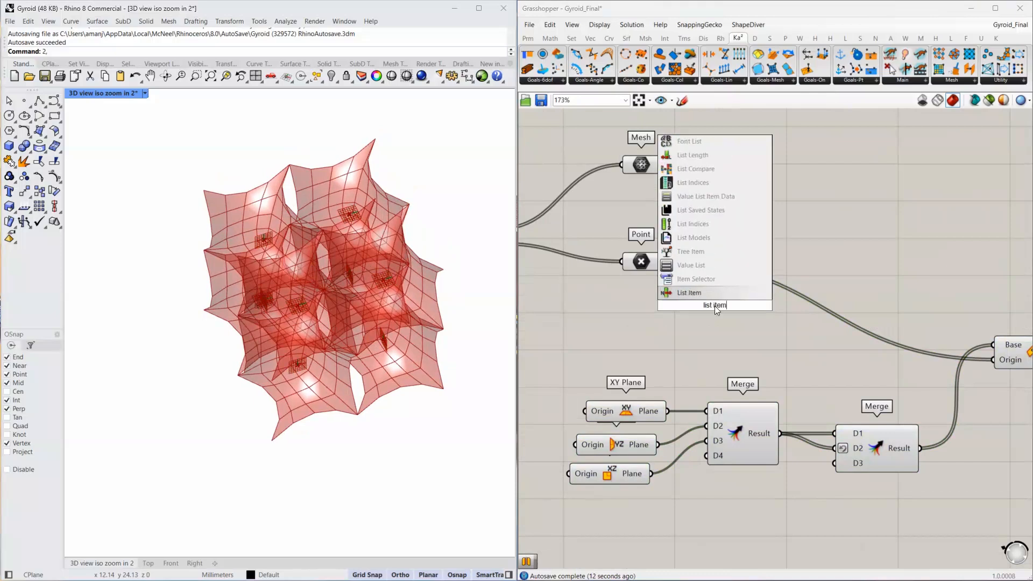
{"action": "key", "text": "Return"}
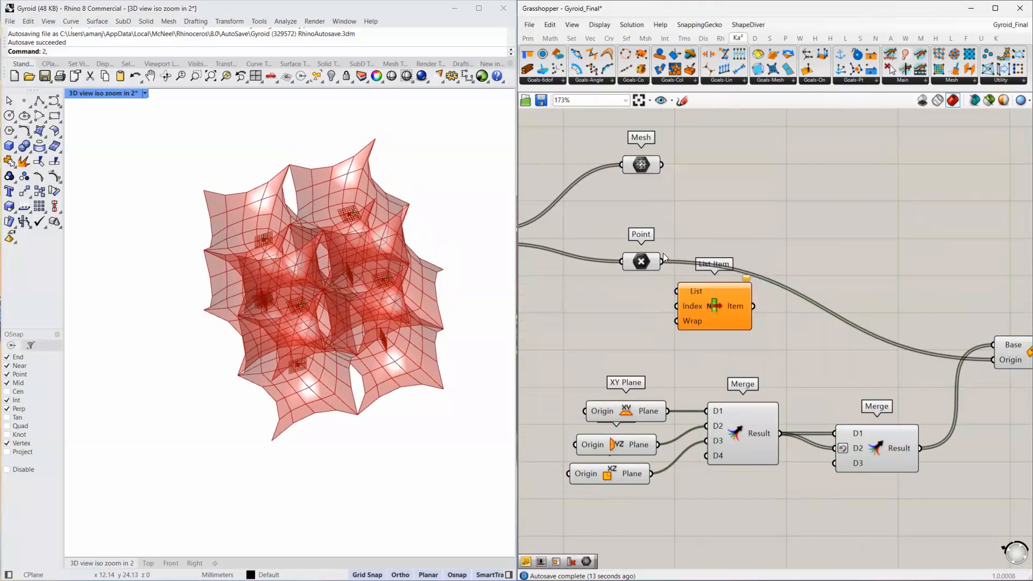
{"action": "left_click_drag", "start_coordinate": [662, 262], "coordinate": [742, 274]}
Add a panel below the Point parameter containing the values 0 and -1 on separate lines.
{"action": "double_click", "coordinate": [619, 323]}
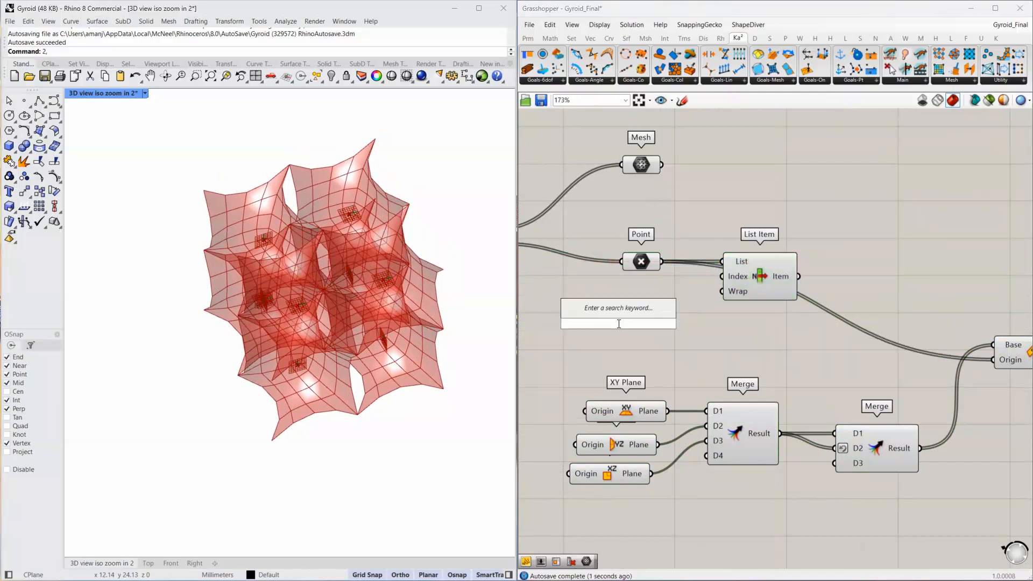
{"action": "type", "text": "//"}
{"action": "key", "text": "Return"}
{"action": "double_click", "coordinate": [618, 323]}
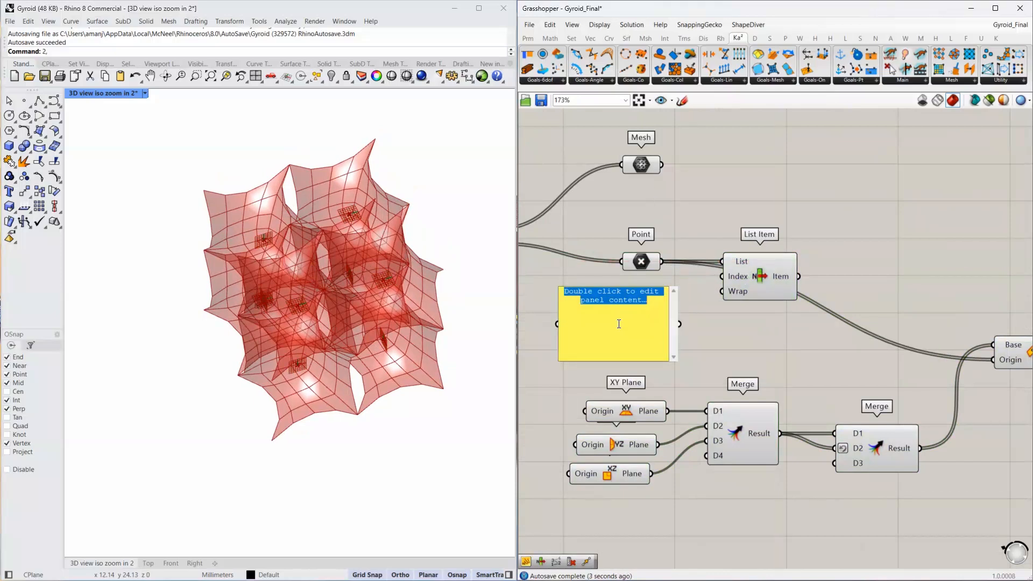
{"action": "type", "text": "0"}
{"action": "key", "text": "Return"}
{"action": "type", "text": "-4"}
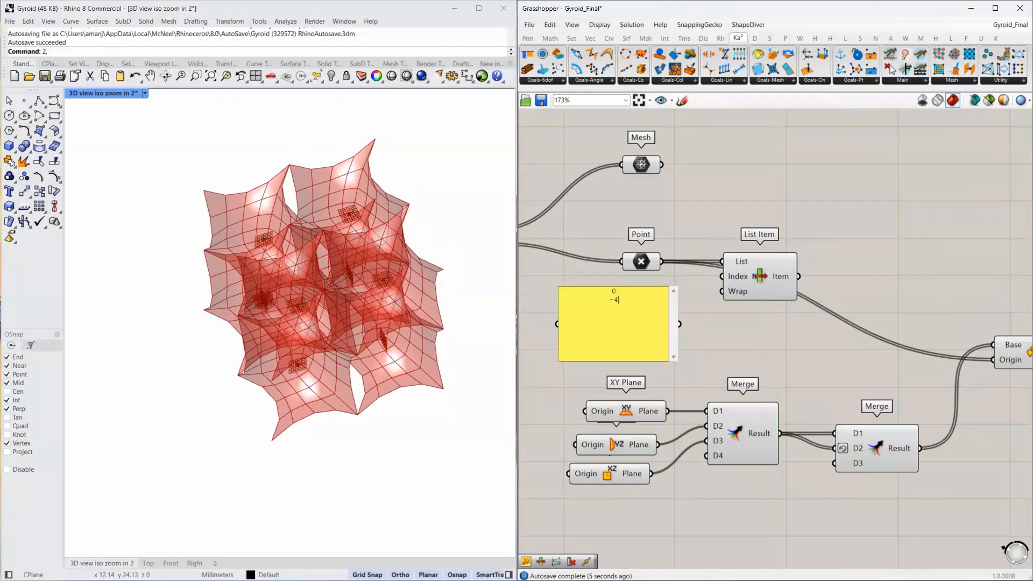
{"action": "left_click", "coordinate": [723, 350]}
Turn off Multiline Data for the panel and connect it to List Item's Index input.
{"action": "right_click", "coordinate": [619, 311]}
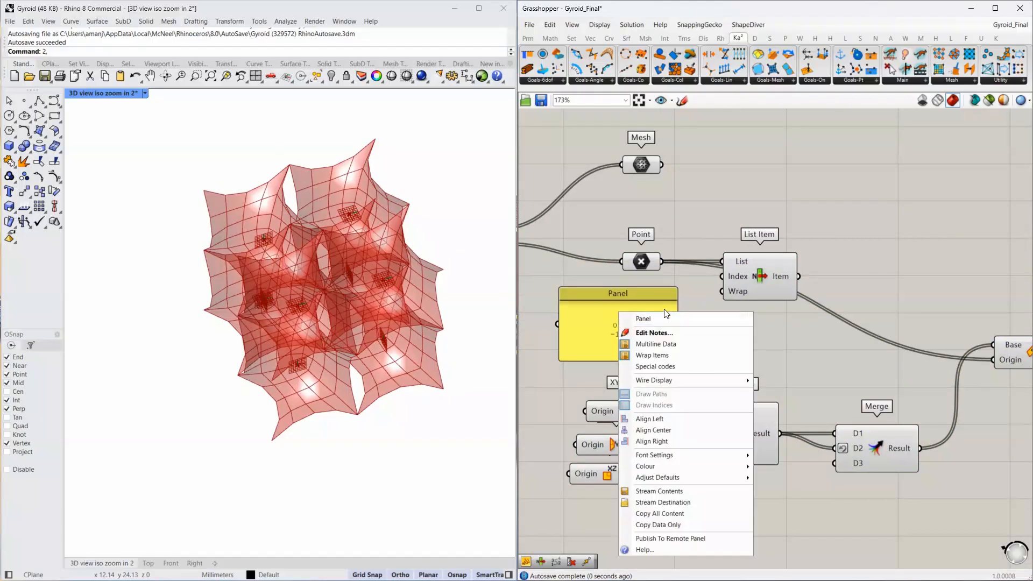
{"action": "left_click", "coordinate": [667, 344]}
{"action": "left_click_drag", "start_coordinate": [679, 323], "coordinate": [722, 276]}
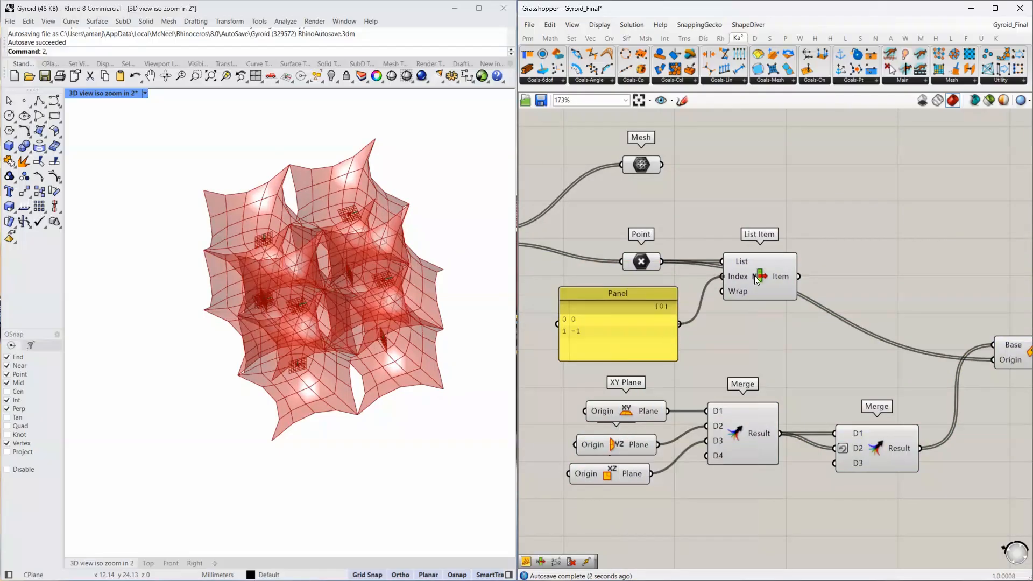
{"action": "left_click", "coordinate": [769, 276]}
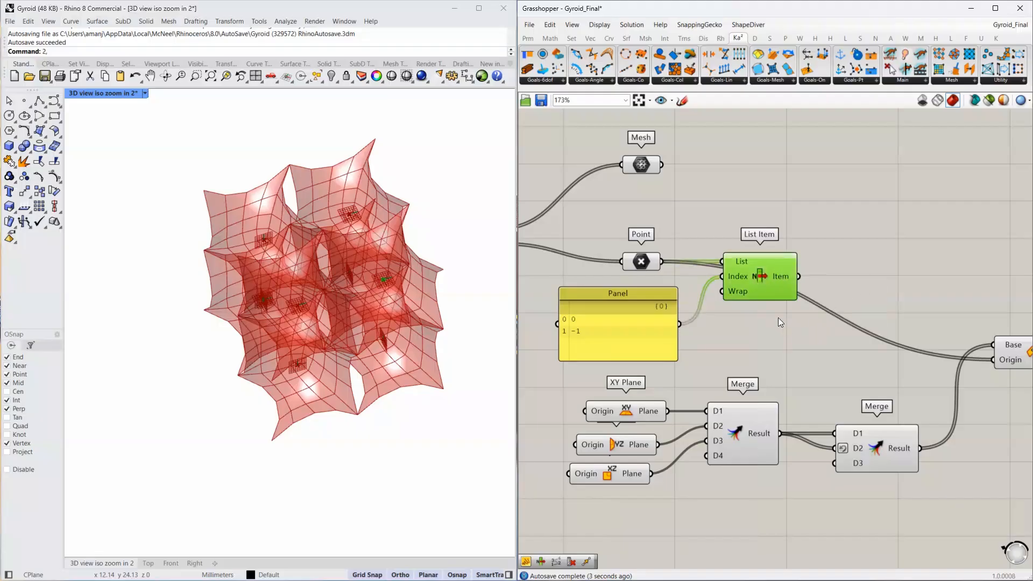
Add a Cull Index fed by the points and the panel's indices, and use its output as Plane Origin's Origin.
{"action": "double_click", "coordinate": [769, 331]}
{"action": "type", "text": "cull inde"}
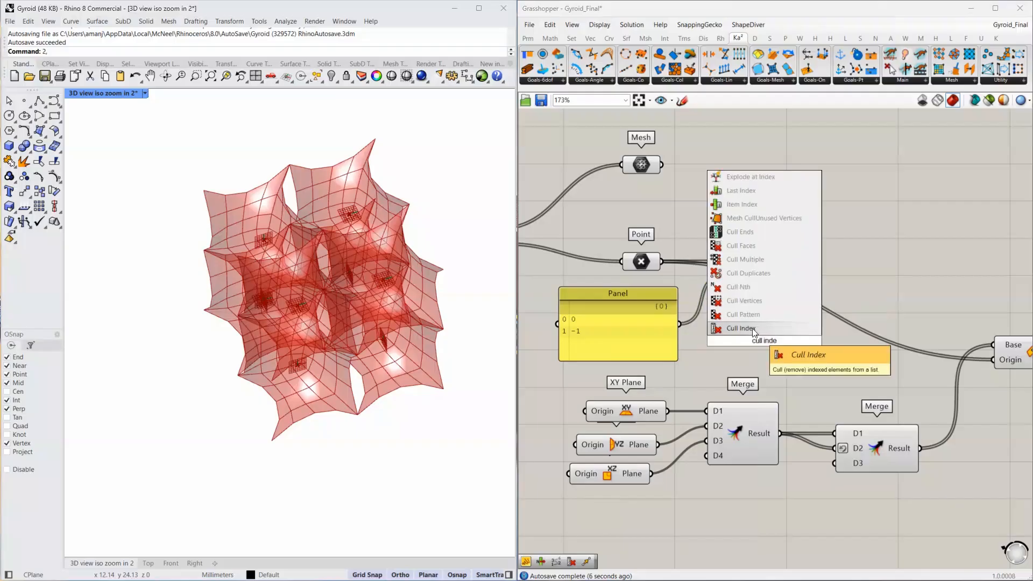
{"action": "key", "text": "Return"}
{"action": "left_click_drag", "start_coordinate": [661, 261], "coordinate": [726, 341]}
{"action": "left_click", "coordinate": [788, 339]}
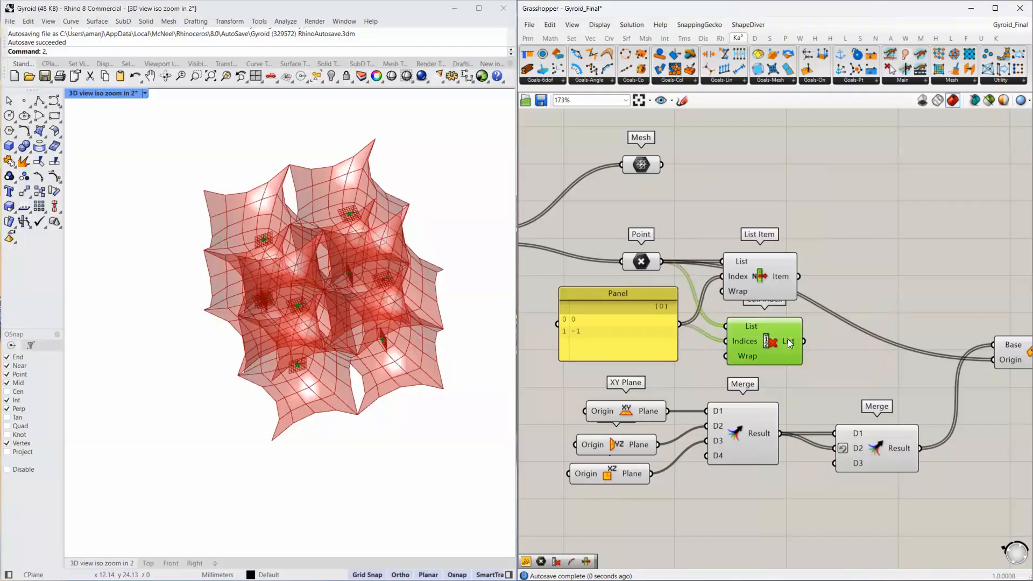
{"action": "left_click_drag", "start_coordinate": [803, 341], "coordinate": [993, 359]}
Duplicate Cull Index next to the Mesh parameter and feed it the meshes, keeping the panel's indices.
{"action": "double_click", "coordinate": [760, 172]}
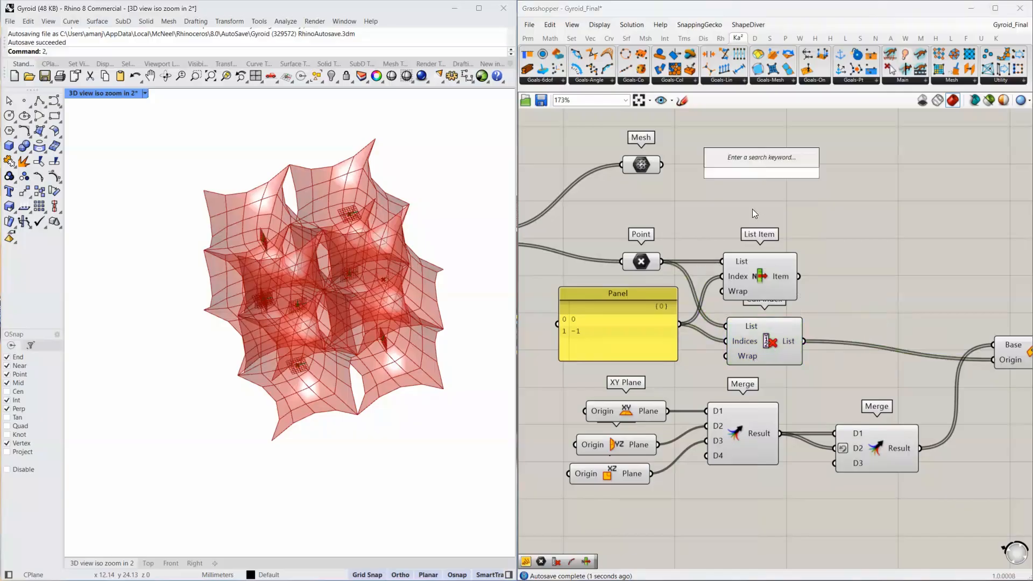
{"action": "left_click", "coordinate": [750, 332]}
{"action": "left_click_drag", "start_coordinate": [750, 332], "coordinate": [749, 158]}
{"action": "left_click_drag", "start_coordinate": [661, 164], "coordinate": [753, 169]}
{"action": "right_click_drag", "start_coordinate": [420, 243], "coordinate": [369, 300]}
{"action": "right_click_drag", "start_coordinate": [862, 286], "coordinate": [744, 296]}
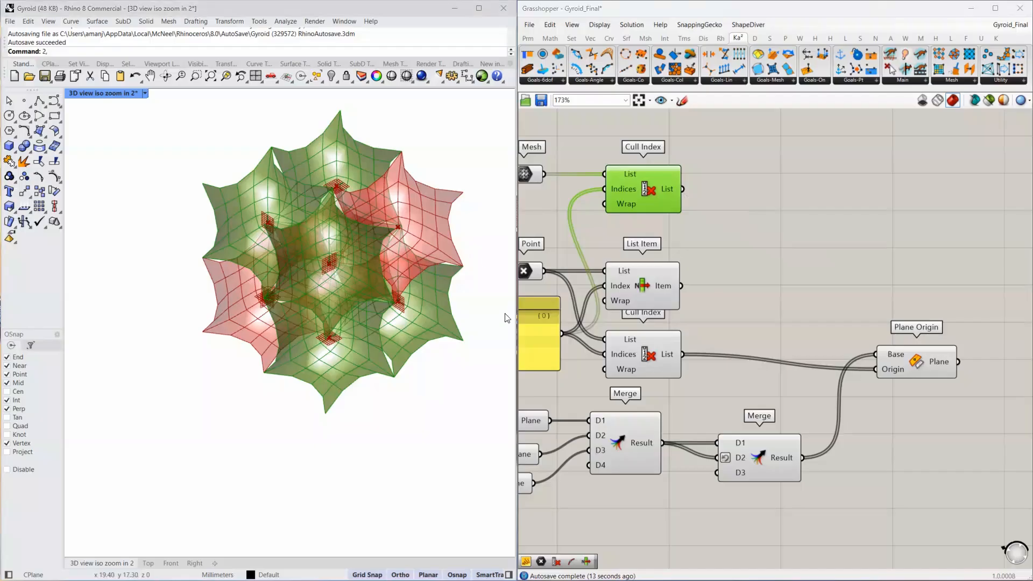
Add a Mirror component that mirrors the culled meshes across the planes from Plane Origin.
{"action": "left_click", "coordinate": [906, 280]}
{"action": "double_click", "coordinate": [906, 280]}
{"action": "type", "text": "mirror"}
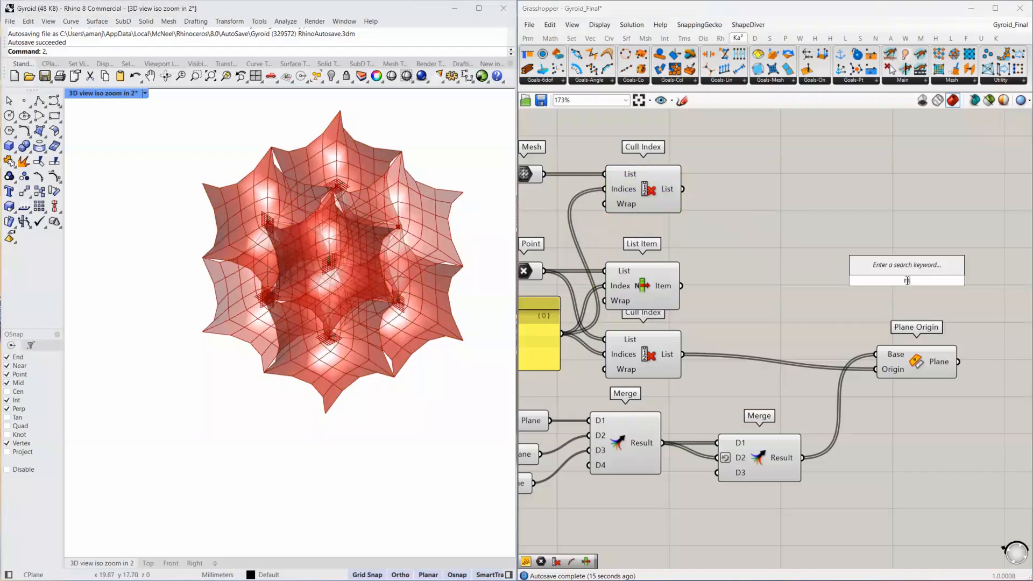
{"action": "key", "text": "Return"}
{"action": "right_click_drag", "start_coordinate": [724, 197], "coordinate": [673, 192]}
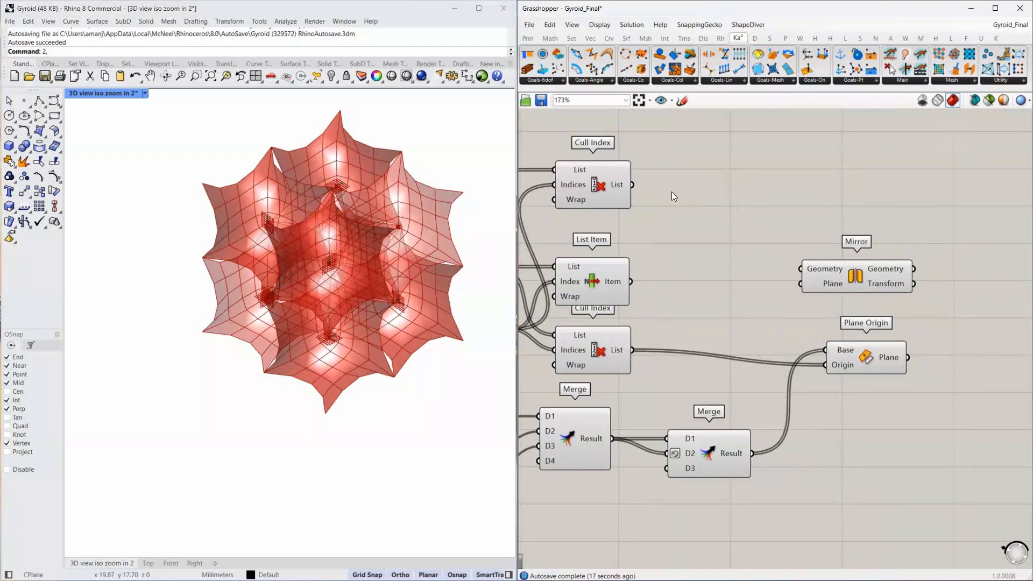
{"action": "left_click_drag", "start_coordinate": [632, 185], "coordinate": [958, 278]}
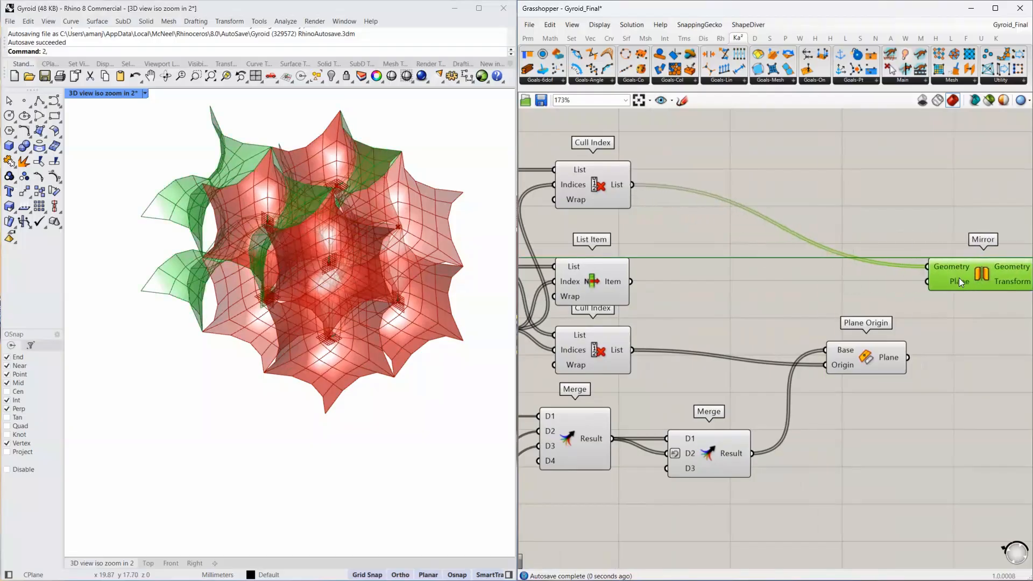
{"action": "left_click_drag", "start_coordinate": [908, 357], "coordinate": [927, 282]}
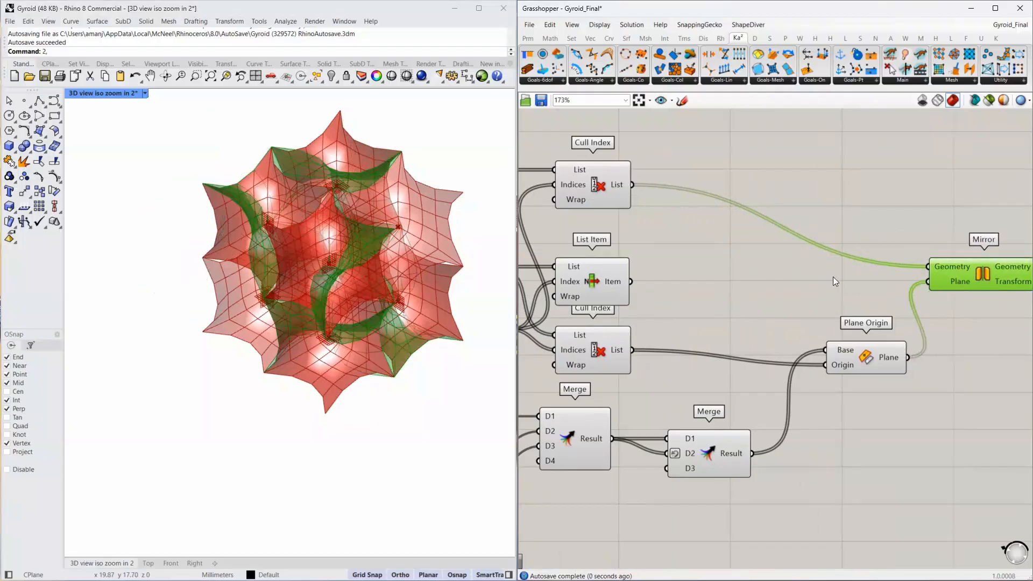
{"action": "mouse_move", "coordinate": [344, 291]}
{"action": "right_mouse_down"}
{"action": "mouse_move", "coordinate": [368, 304]}
{"action": "mouse_move", "coordinate": [393, 269]}
{"action": "mouse_move", "coordinate": [359, 286]}
{"action": "right_mouse_up"}
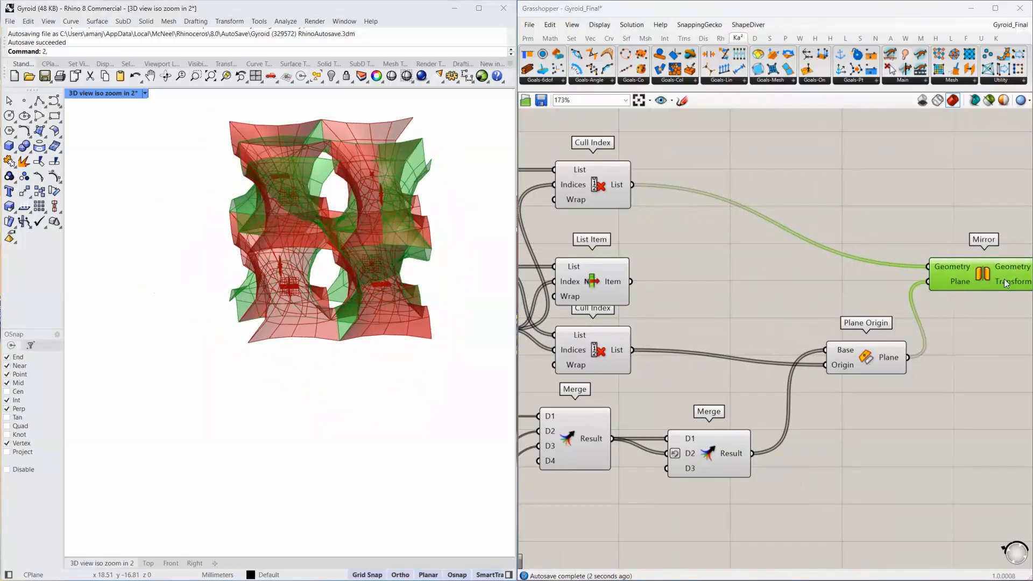
Hide the preview of all components feeding into Mirror so that only the mirrored meshes are displayed.
{"action": "scroll", "coordinate": [916, 277], "scroll_direction": "down", "scroll_amount": 1}
{"action": "left_click_drag", "start_coordinate": [909, 183], "coordinate": [532, 470]}
{"action": "middle_click", "coordinate": [679, 349]}
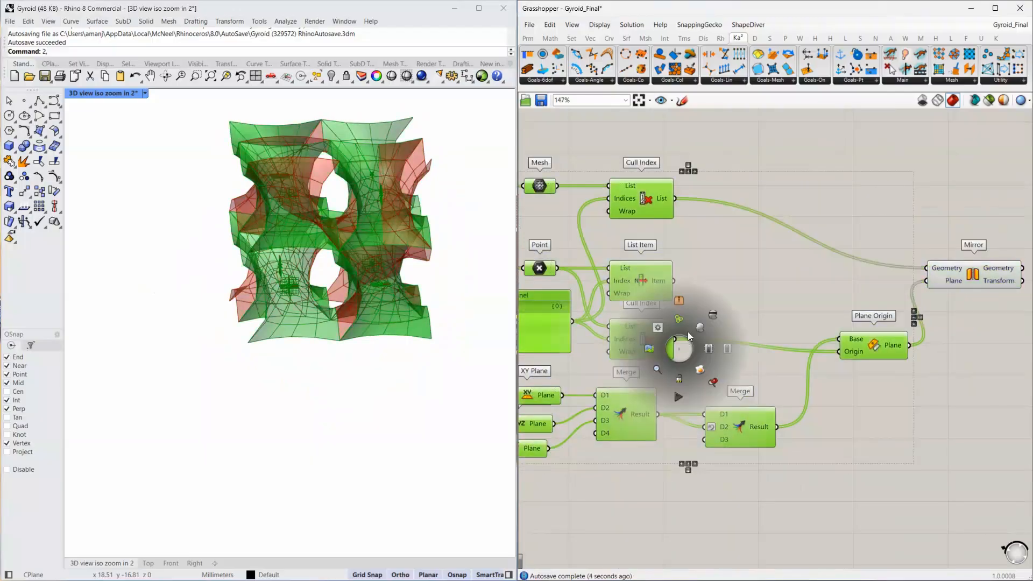
{"action": "left_click", "coordinate": [705, 312]}
{"action": "right_click_drag", "start_coordinate": [396, 307], "coordinate": [248, 332]}
{"action": "scroll", "coordinate": [782, 301], "scroll_direction": "down", "scroll_amount": 2}
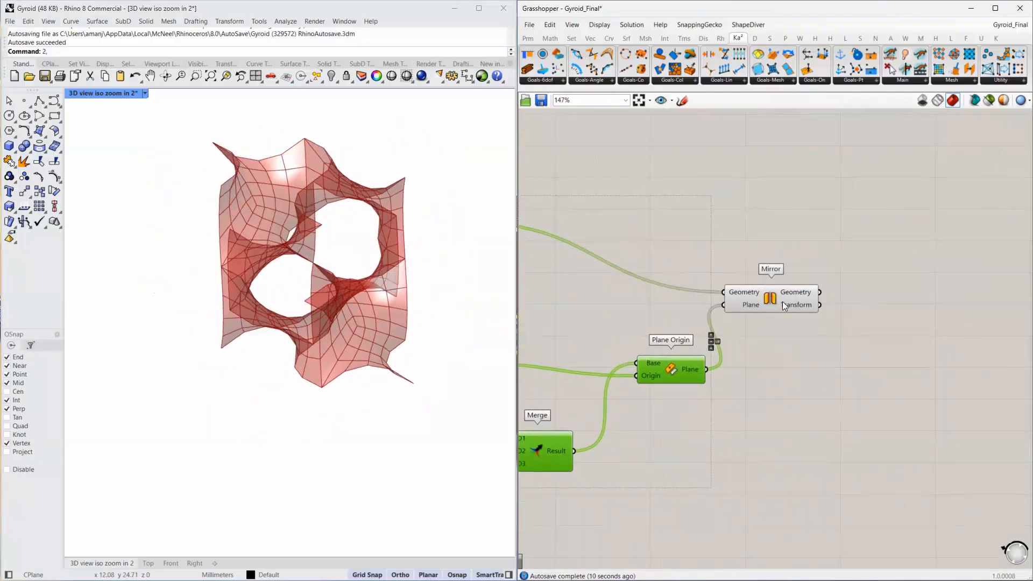
{"action": "right_click_drag", "start_coordinate": [622, 293], "coordinate": [721, 281]}
{"action": "left_click", "coordinate": [666, 309]}
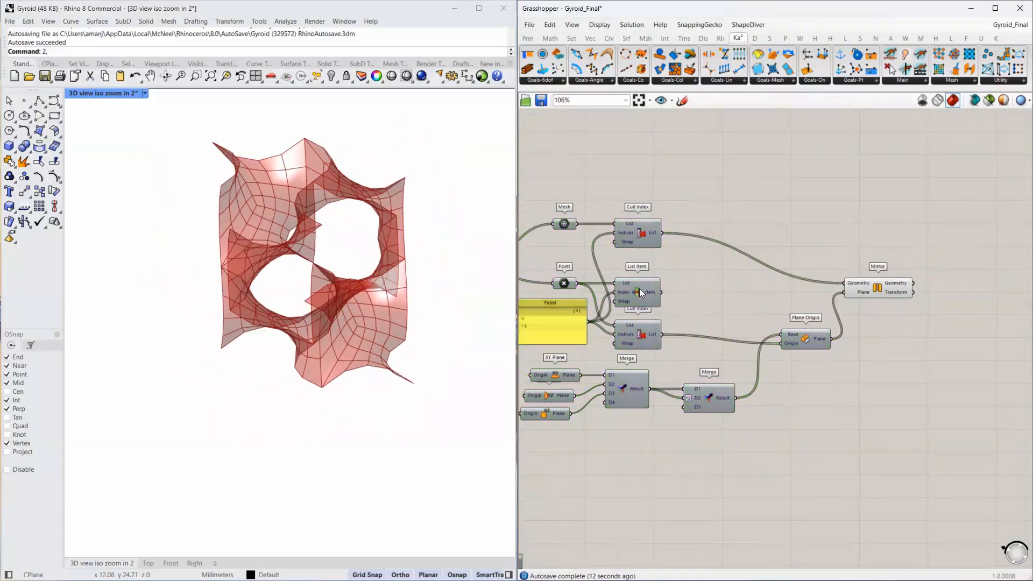
Add a Merge after Mirror, with the mirrored geometry as D1 and the List Item output as D2.
{"action": "left_click", "coordinate": [640, 289]}
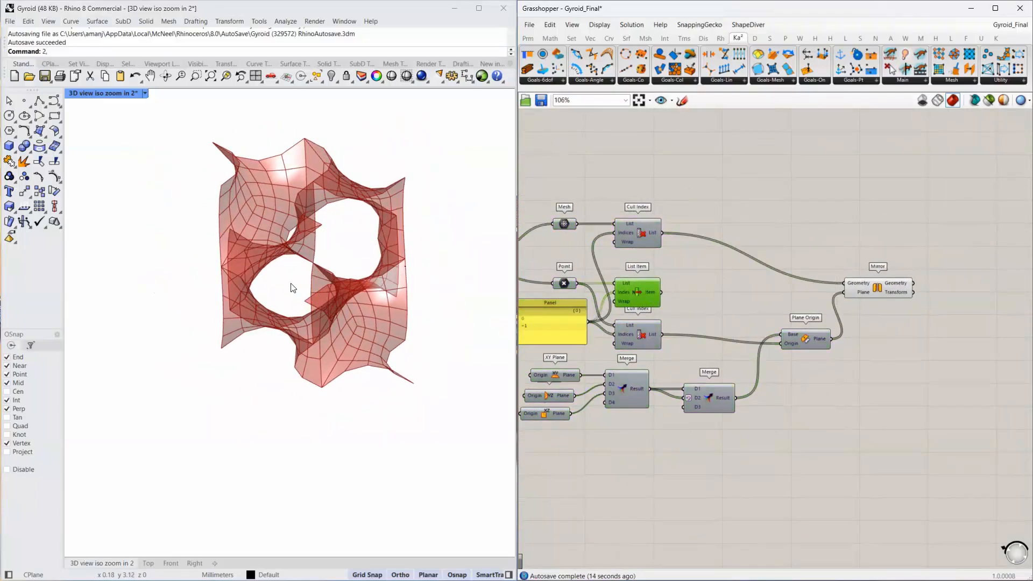
{"action": "right_click_drag", "start_coordinate": [293, 282], "coordinate": [256, 272]}
{"action": "double_click", "coordinate": [949, 323]}
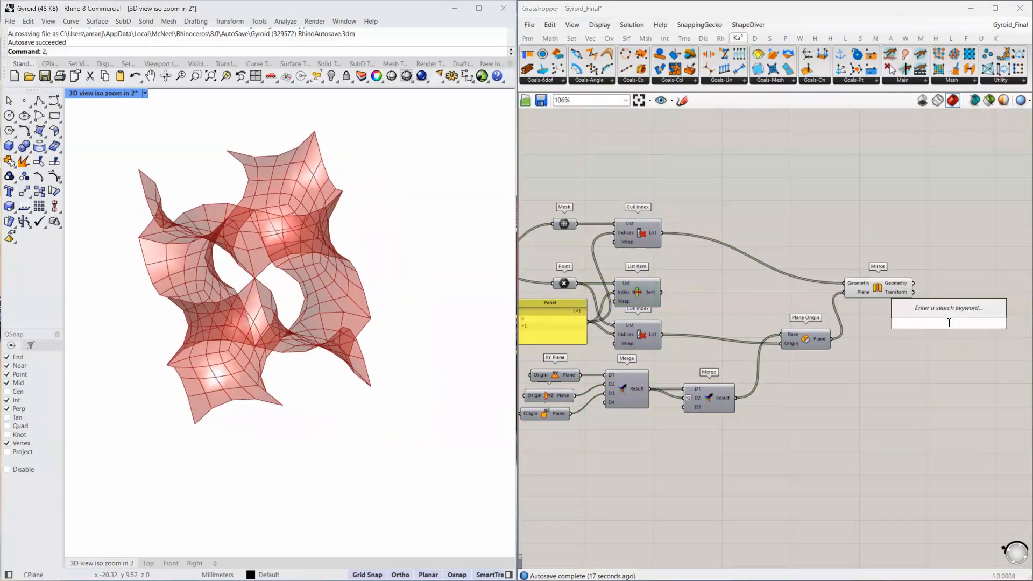
{"action": "type", "text": "merge"}
{"action": "key", "text": "Return"}
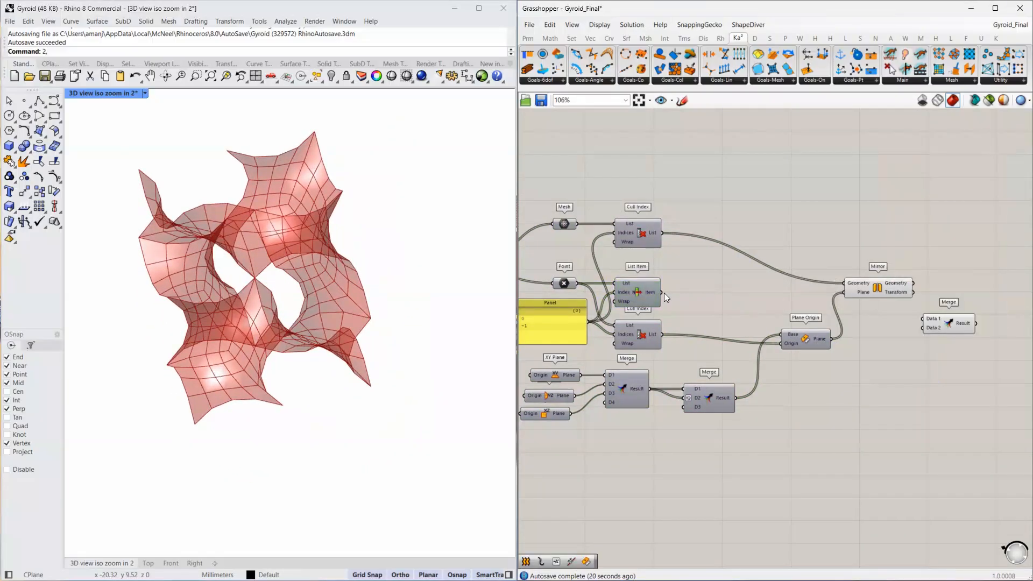
{"action": "left_click_drag", "start_coordinate": [662, 292], "coordinate": [984, 285]}
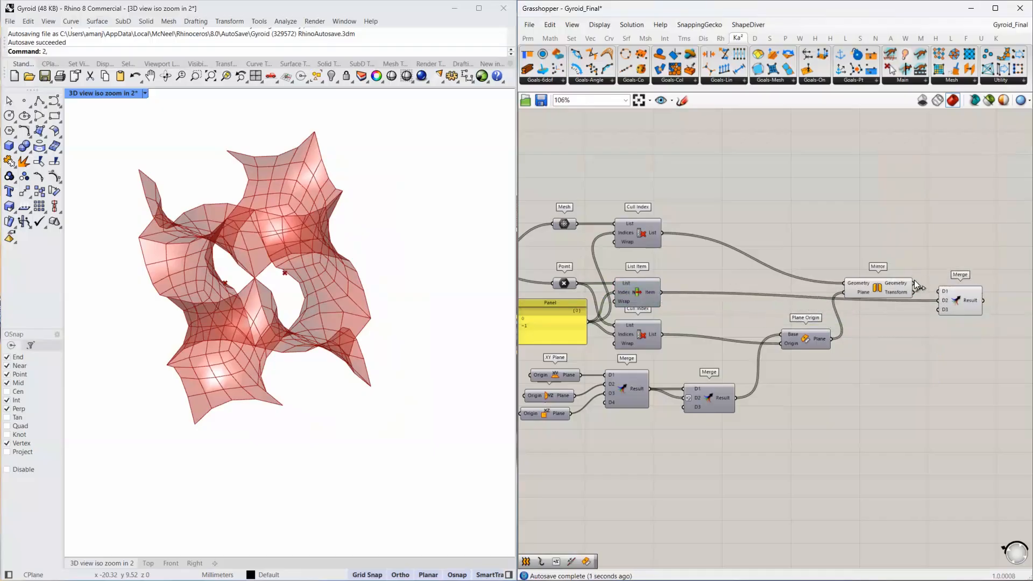
{"action": "left_click_drag", "start_coordinate": [914, 285], "coordinate": [939, 291]}
{"action": "left_click", "coordinate": [957, 296]}
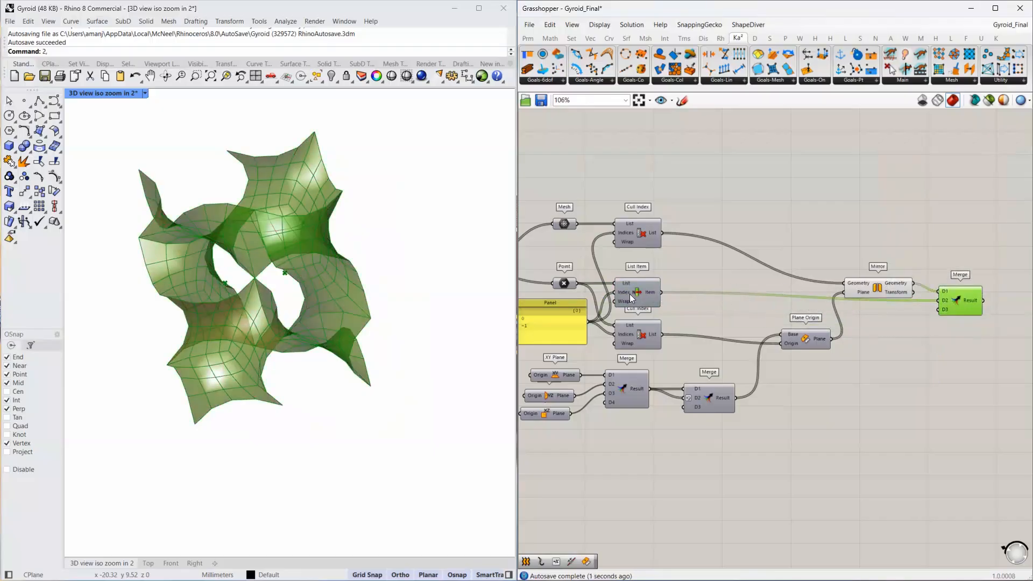
Move Mirror and the last Merge slightly upward to straighten the List Item wire.
{"action": "right_click_drag", "start_coordinate": [676, 290], "coordinate": [778, 273]}
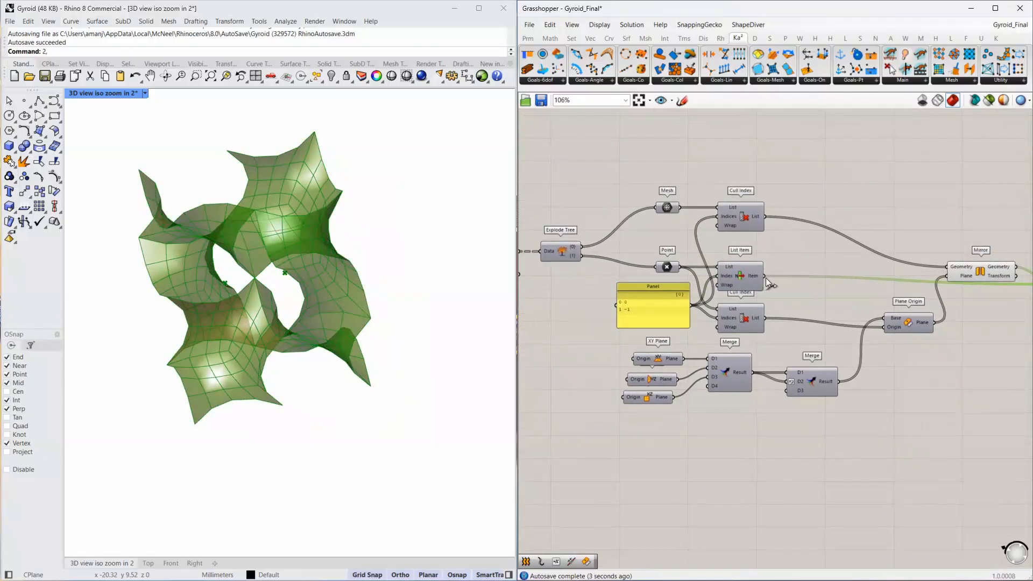
{"action": "right_click_drag", "start_coordinate": [856, 261], "coordinate": [775, 270]}
{"action": "left_click_drag", "start_coordinate": [891, 279], "coordinate": [891, 259]}
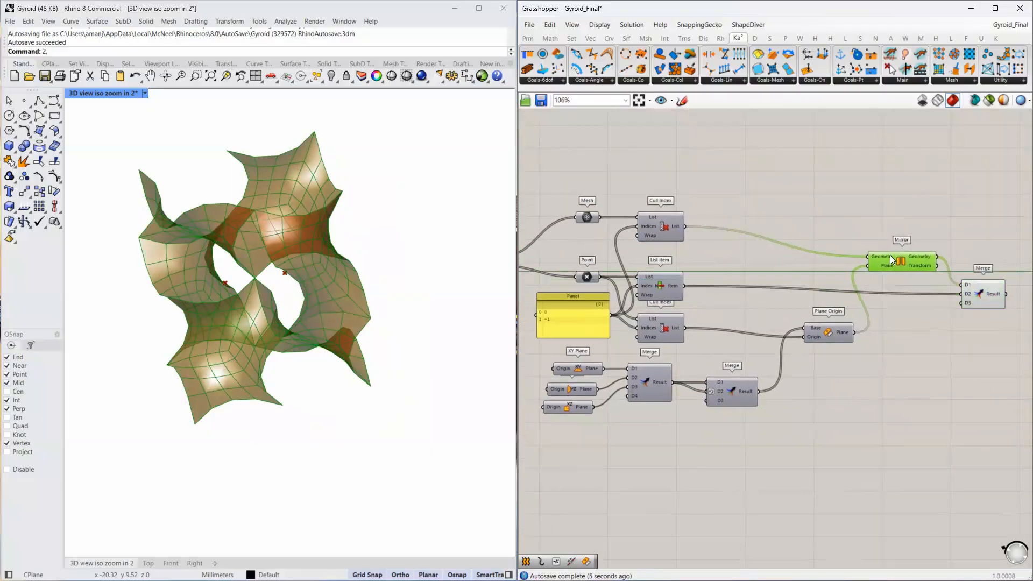
{"action": "left_click_drag", "start_coordinate": [976, 292], "coordinate": [978, 283]}
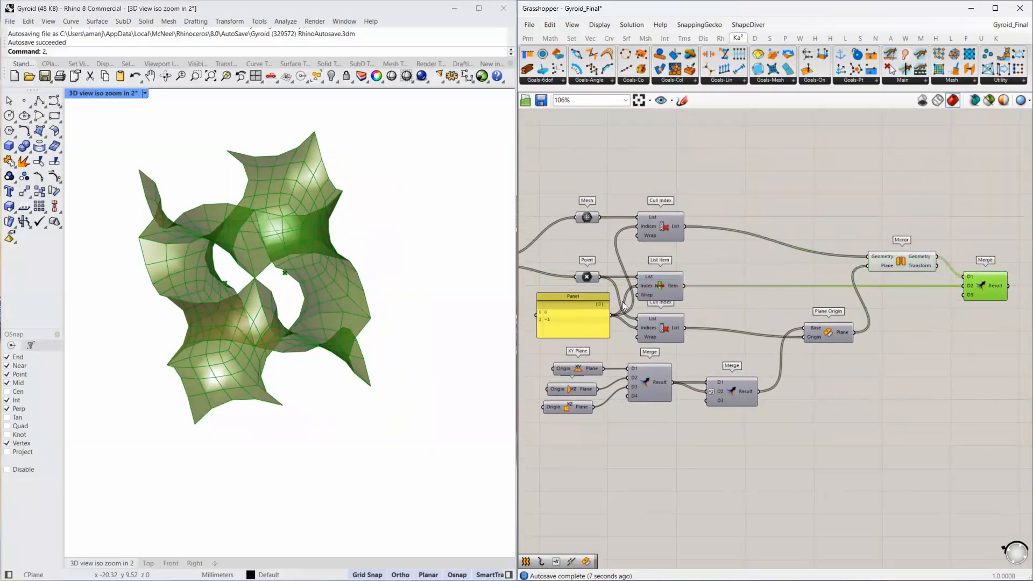
{"action": "right_click_drag", "start_coordinate": [215, 345], "coordinate": [188, 284]}
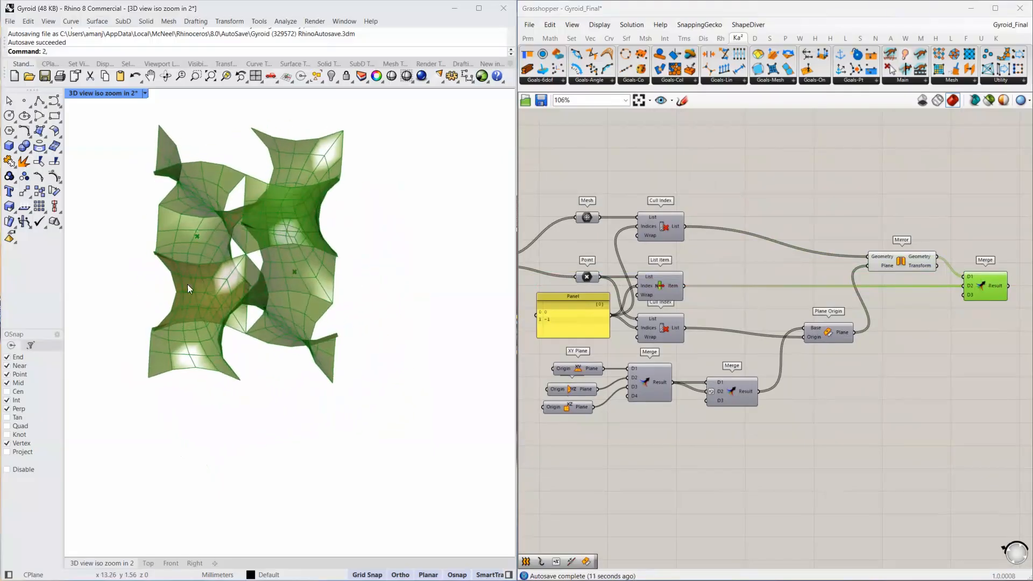
Duplicate List Item above the mesh Cull Index and feed the meshes into the copy's List input.
{"action": "left_click", "coordinate": [655, 280]}
{"action": "middle_click", "coordinate": [655, 281]}
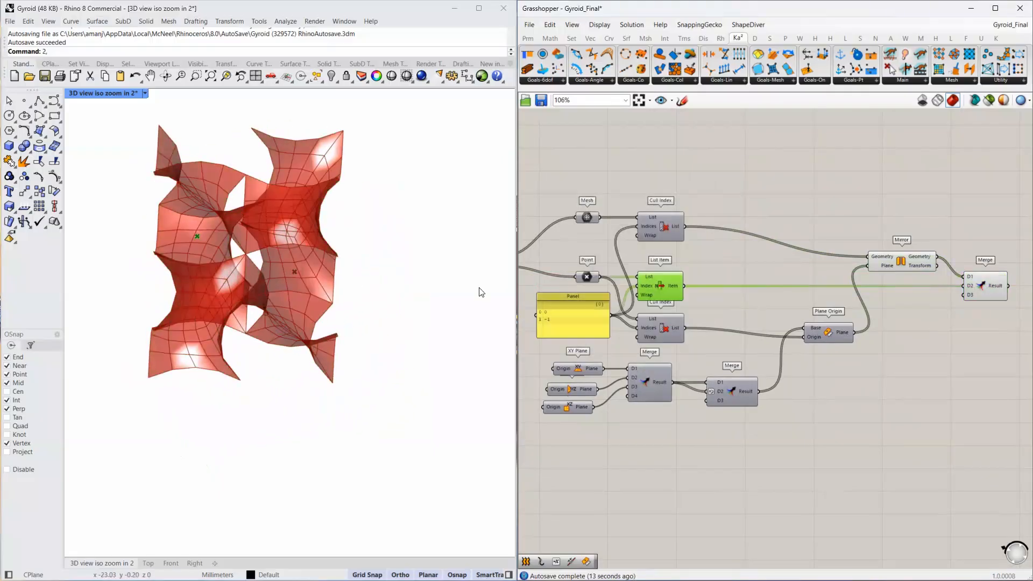
{"action": "right_click_drag", "start_coordinate": [682, 270], "coordinate": [771, 305]}
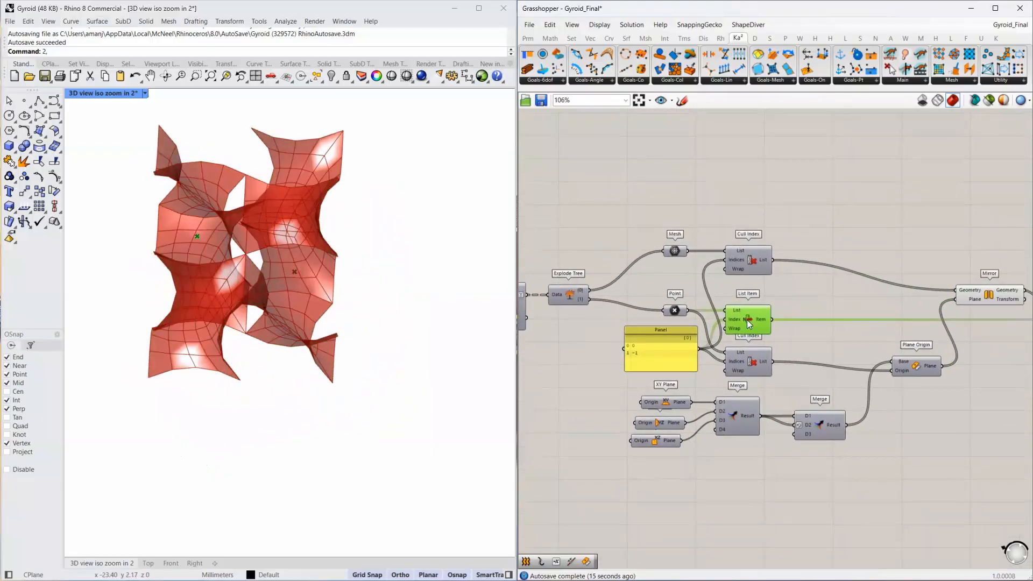
{"action": "left_click_drag", "start_coordinate": [746, 320], "coordinate": [747, 223], "text": "alt"}
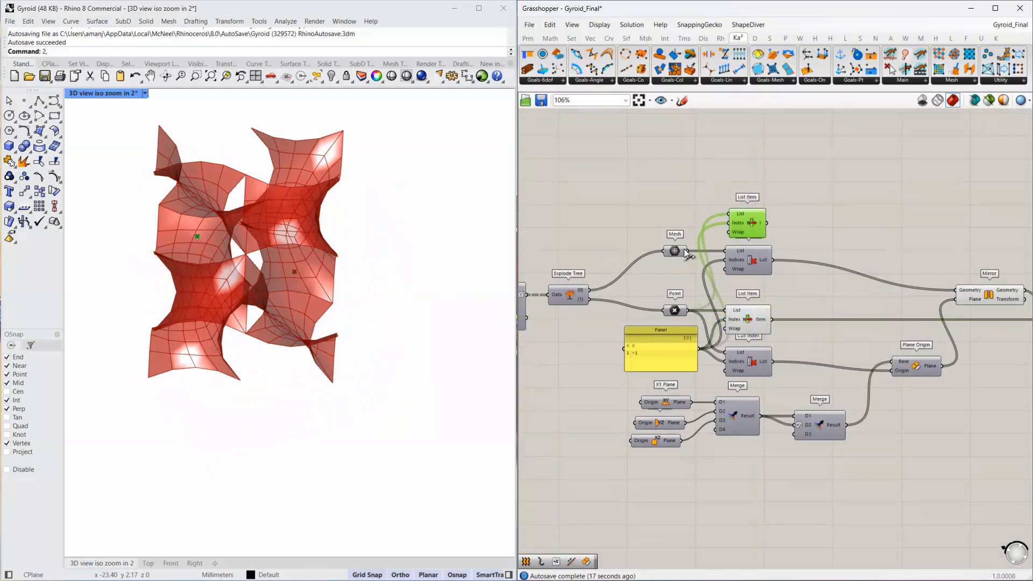
{"action": "left_click_drag", "start_coordinate": [686, 250], "coordinate": [728, 213]}
{"action": "right_click_drag", "start_coordinate": [820, 247], "coordinate": [684, 291]}
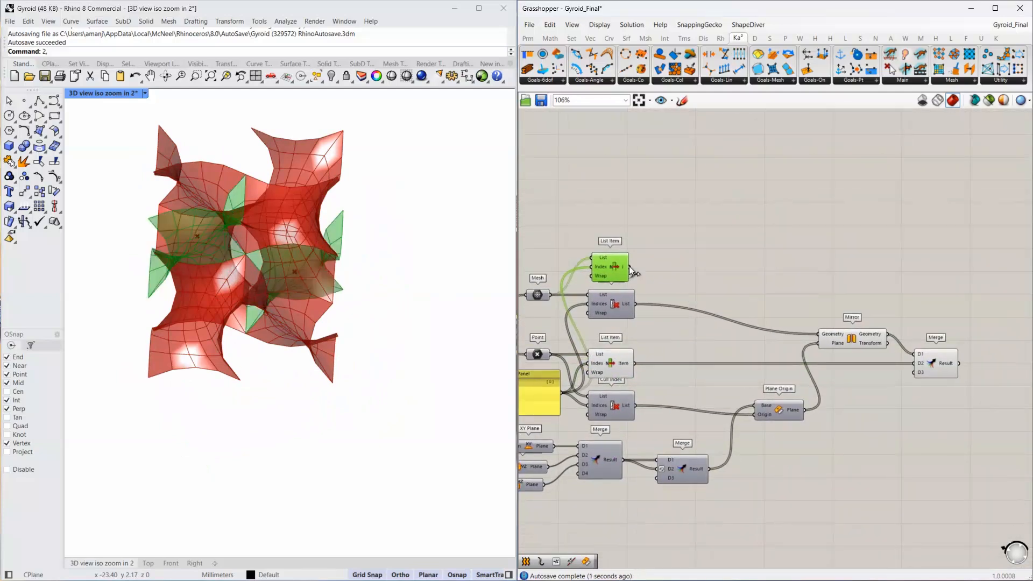
Feed the upper List Item's output into D2 of the last Merge in place of the lower one and move that Merge up.
{"action": "left_click_drag", "start_coordinate": [630, 266], "coordinate": [935, 320]}
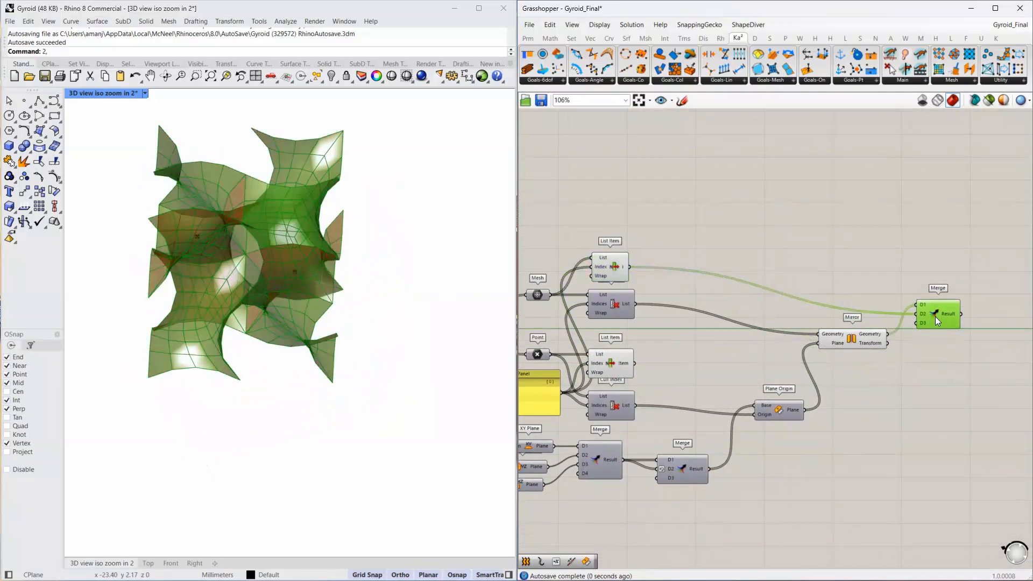
{"action": "right_click_drag", "start_coordinate": [934, 316], "coordinate": [799, 304]}
{"action": "right_click", "coordinate": [800, 305]}
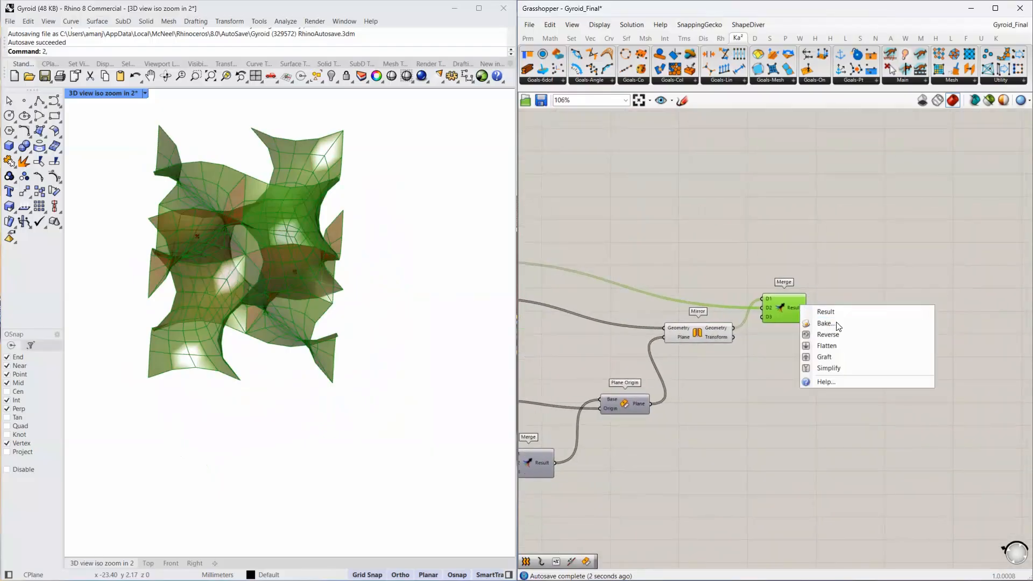
{"action": "left_click", "coordinate": [851, 292]}
Add a Mesh parameter after the last Merge and connect the merged result to it.
{"action": "double_click", "coordinate": [852, 293]}
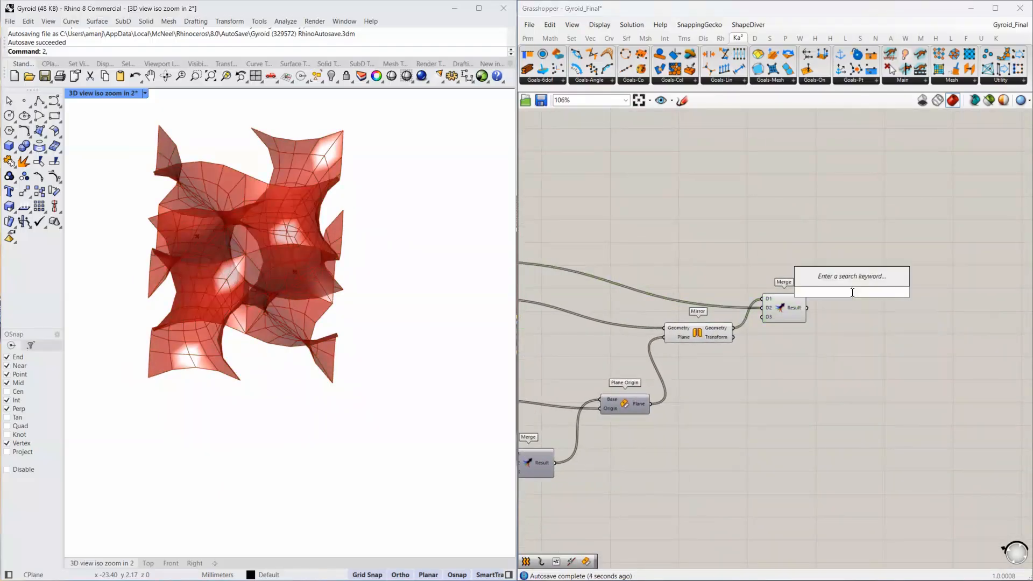
{"action": "type", "text": "mesh"}
{"action": "left_click", "coordinate": [846, 280]}
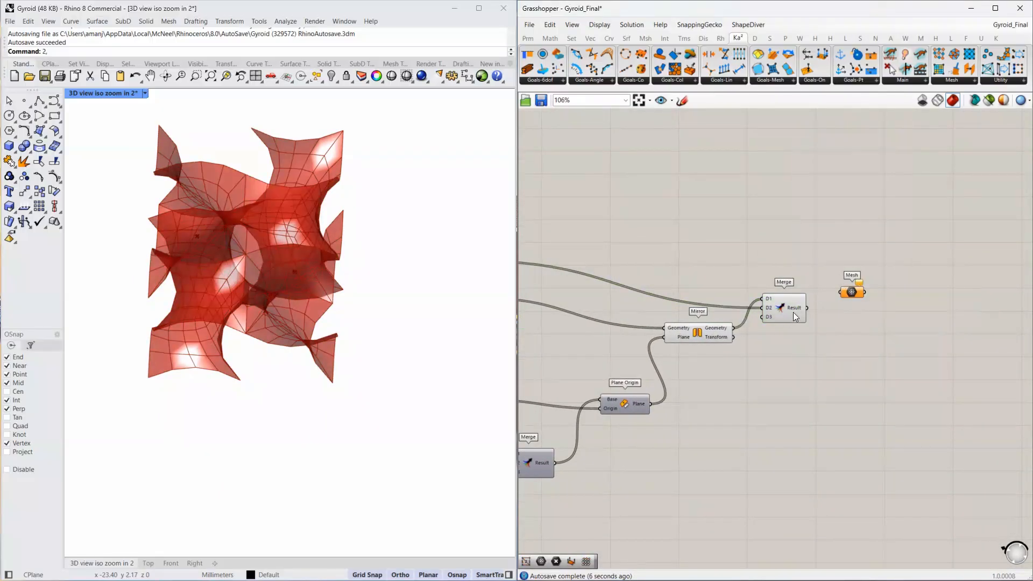
{"action": "left_click_drag", "start_coordinate": [821, 301], "coordinate": [846, 306]}
Hide the preview of all components from the List Items through the last Merge, leaving only the new Mesh parameter displayed.
{"action": "scroll", "coordinate": [838, 298], "scroll_direction": "down", "scroll_amount": 5}
{"action": "left_click_drag", "start_coordinate": [815, 268], "coordinate": [576, 402]}
{"action": "middle_click", "coordinate": [677, 362]}
{"action": "left_click", "coordinate": [654, 341]}
{"action": "right_click_drag", "start_coordinate": [188, 286], "coordinate": [220, 305]}
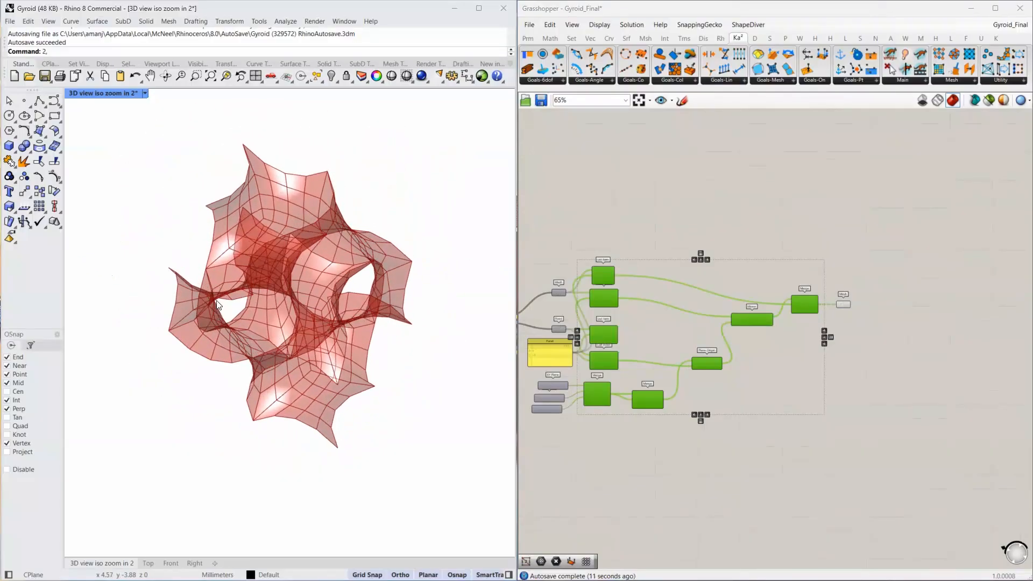
Flatten the Mesh parameter that collects the merged gyroid modules.
{"action": "scroll", "coordinate": [847, 302], "scroll_direction": "up", "scroll_amount": 5}
{"action": "left_click", "coordinate": [843, 305]}
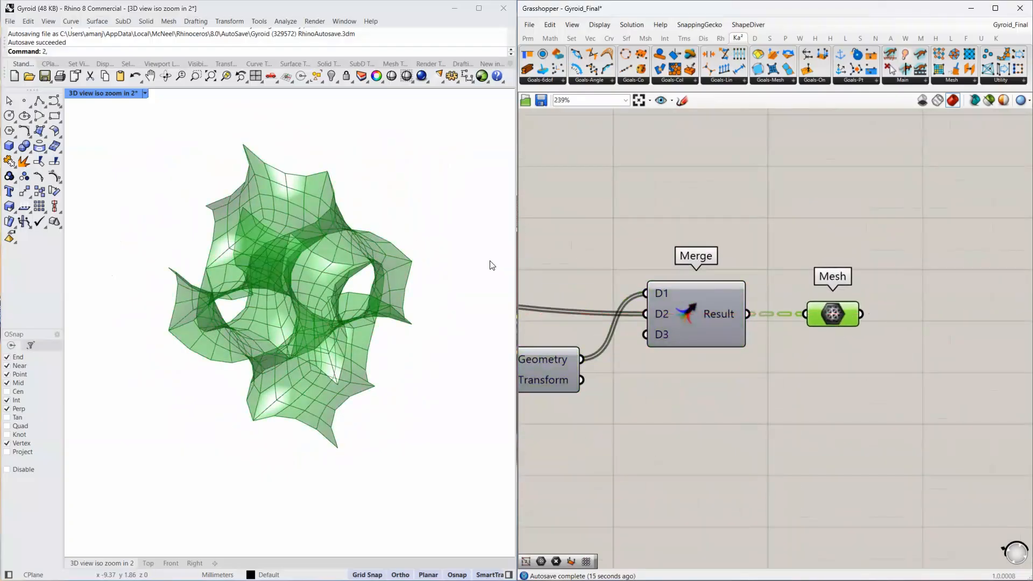
{"action": "right_click", "coordinate": [840, 315]}
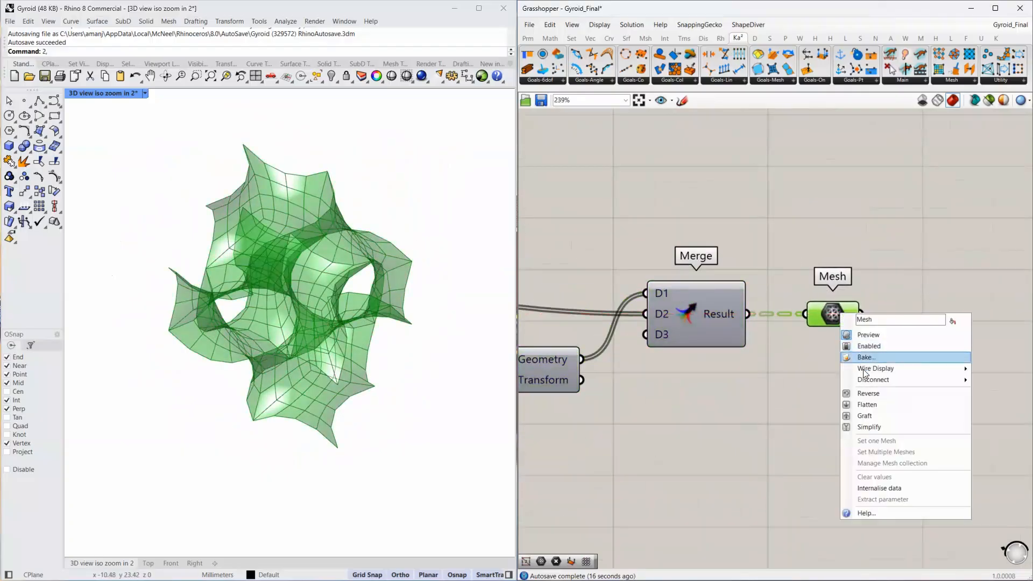
{"action": "left_click", "coordinate": [869, 405]}
{"action": "right_click_drag", "start_coordinate": [897, 376], "coordinate": [717, 359]}
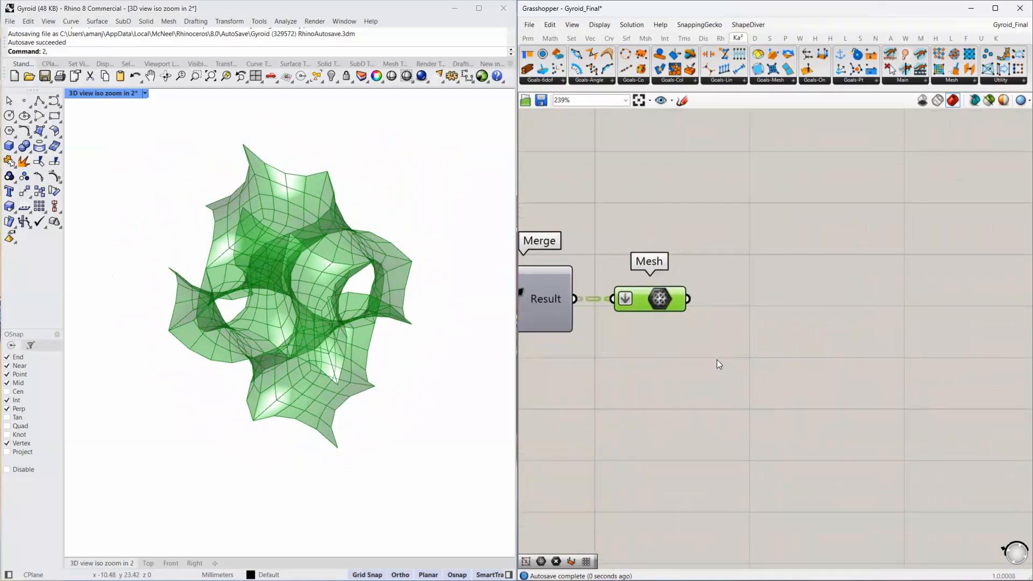
{"action": "double_click", "coordinate": [773, 306]}
{"action": "type", "text": "mesh par"}
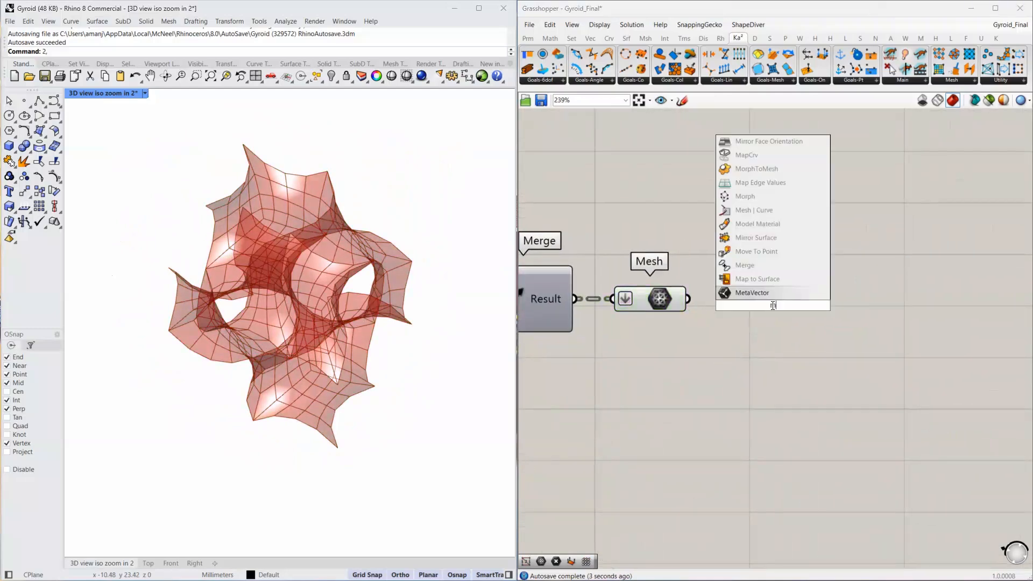
{"action": "key", "text": "Return"}
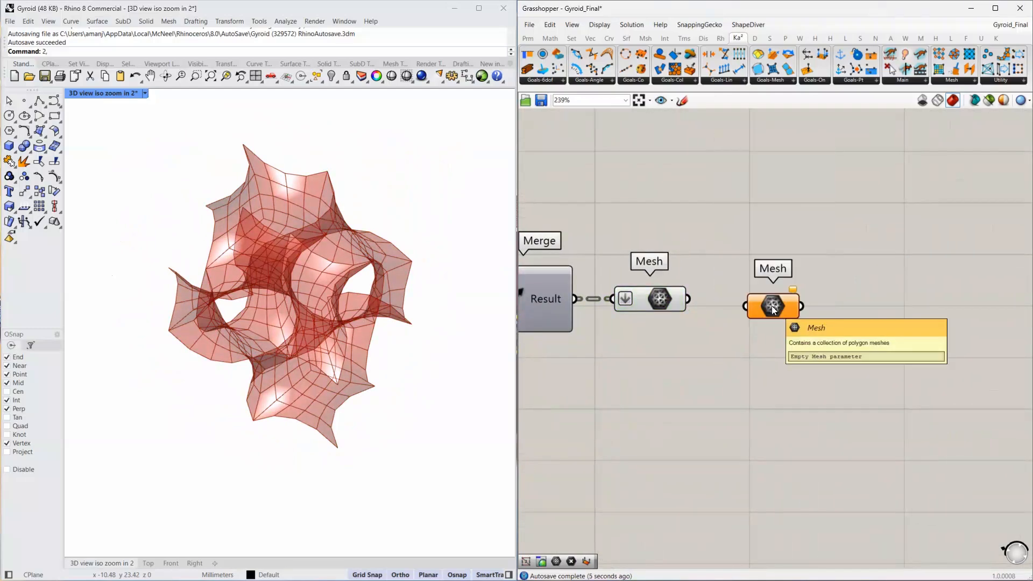
{"action": "left_click", "coordinate": [772, 307]}
{"action": "key", "text": "Delete"}
Add a Mesh Join component and feed the flattened meshes into its Meshes input.
{"action": "double_click", "coordinate": [773, 306]}
{"action": "type", "text": "mesh join"}
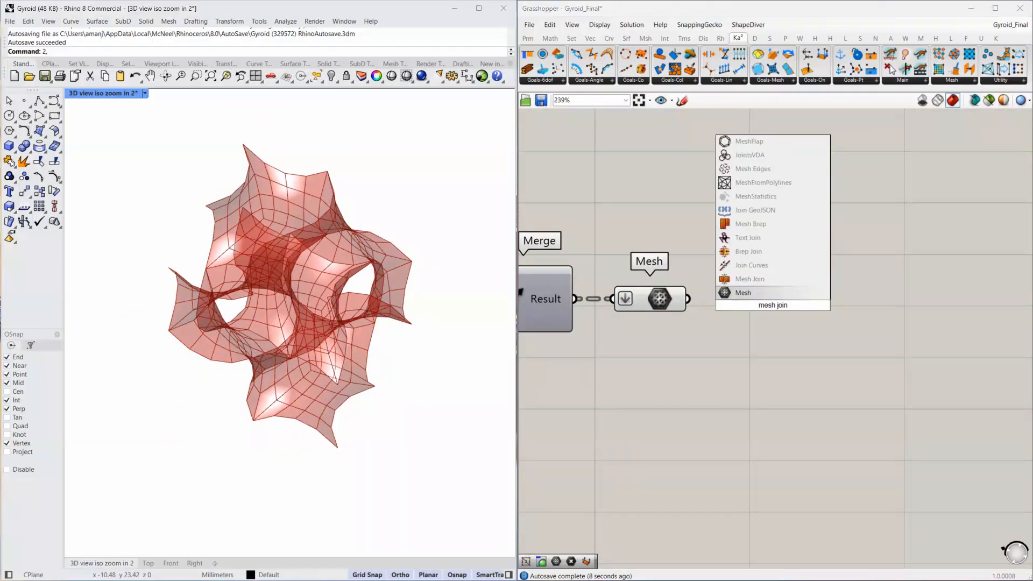
{"action": "left_click", "coordinate": [723, 280]}
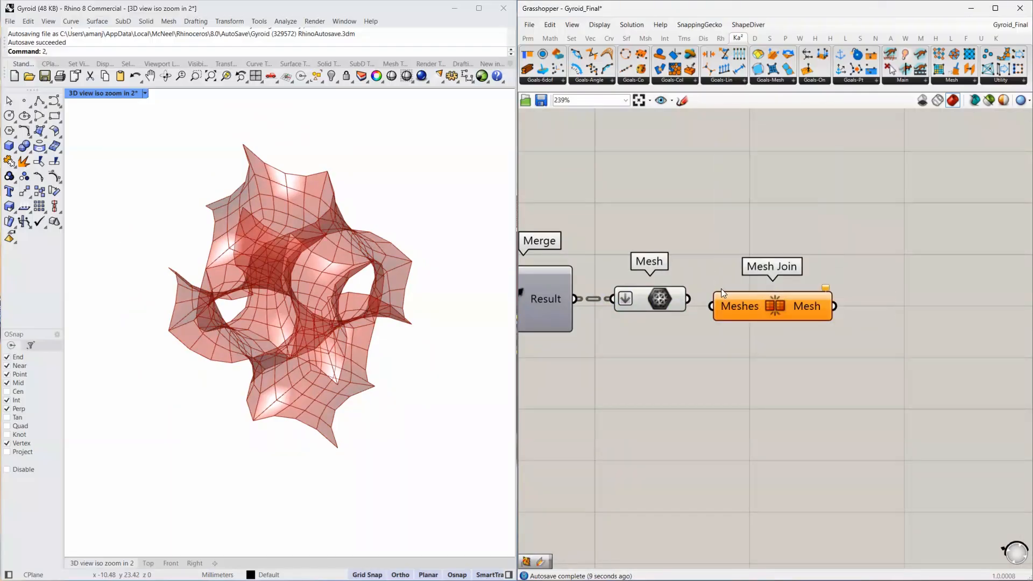
{"action": "left_click_drag", "start_coordinate": [698, 303], "coordinate": [710, 305]}
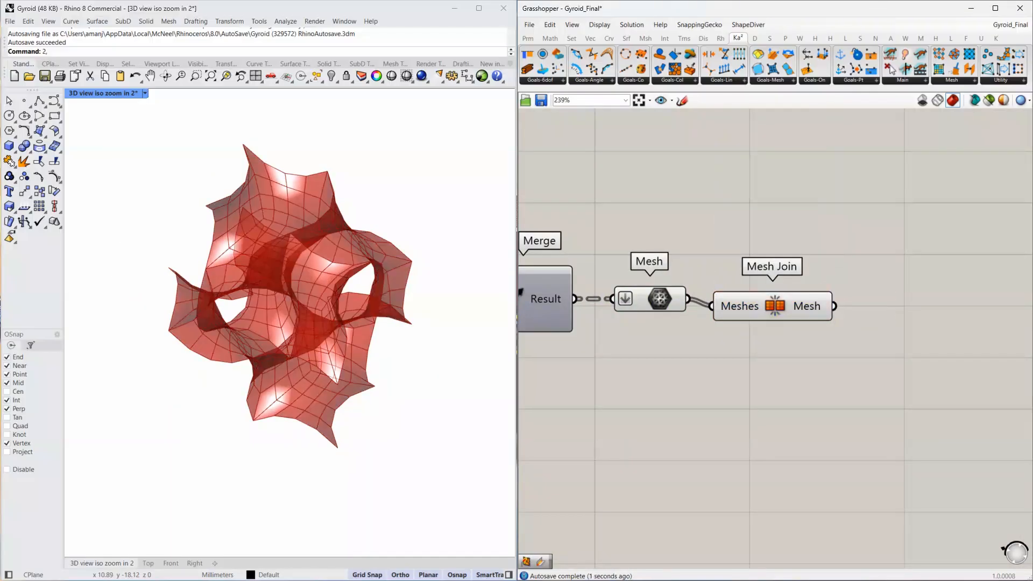
{"action": "double_click", "coordinate": [968, 321]}
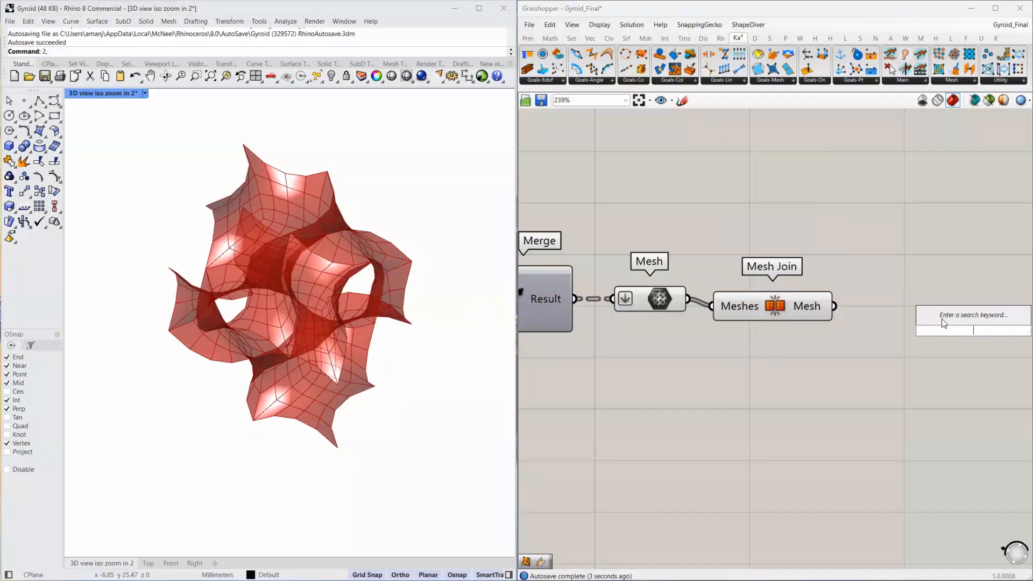
{"action": "type", "text": "mesh unify normal"}
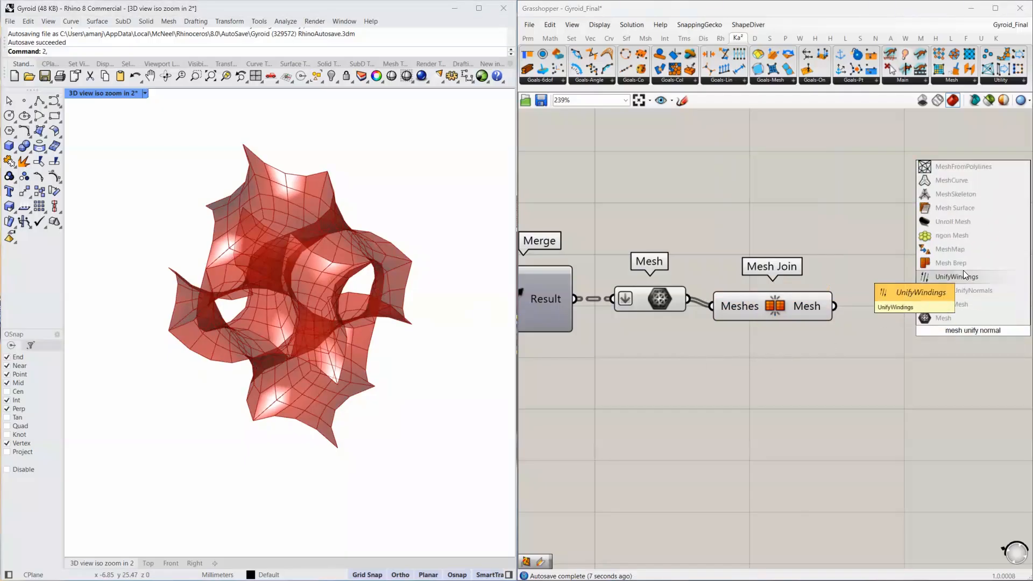
{"action": "left_click", "coordinate": [903, 295]}
{"action": "key", "text": "ctrl+z"}
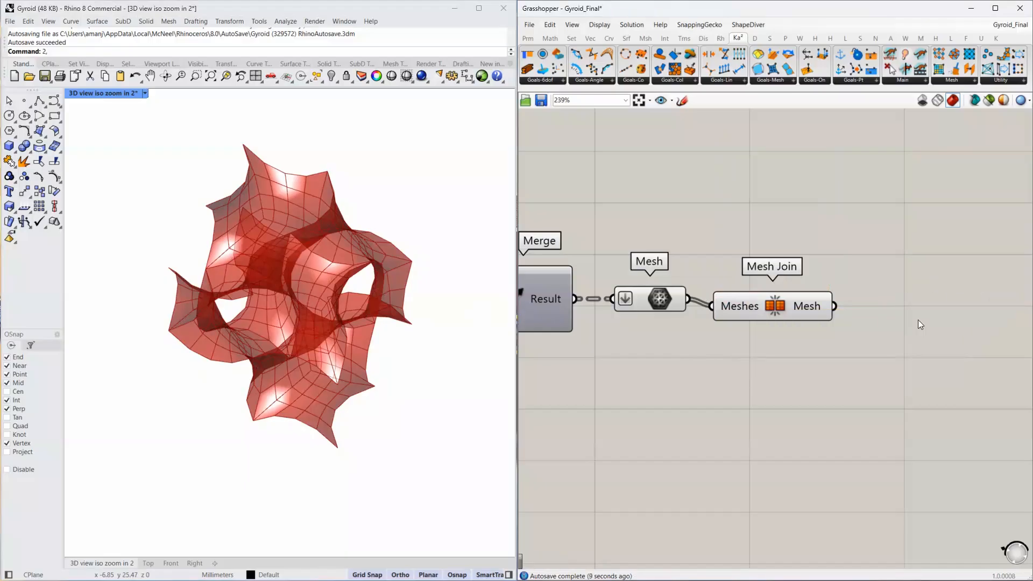
Add Mesh UnifyNormals after Mesh Join, connect the joined mesh to it, and align the component with the wire.
{"action": "double_click", "coordinate": [918, 320]}
{"action": "type", "text": "mesh unif"}
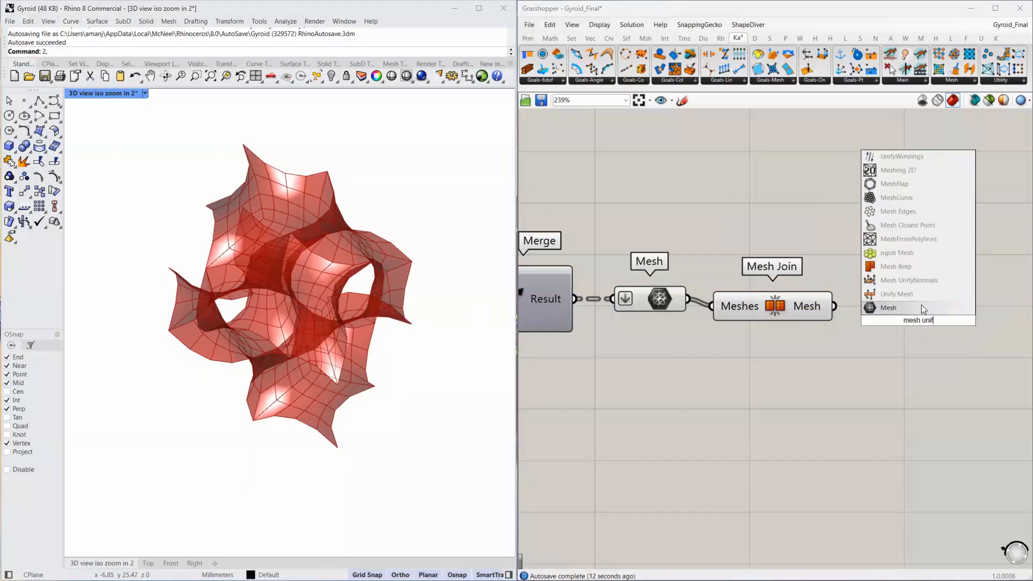
{"action": "left_click", "coordinate": [908, 280]}
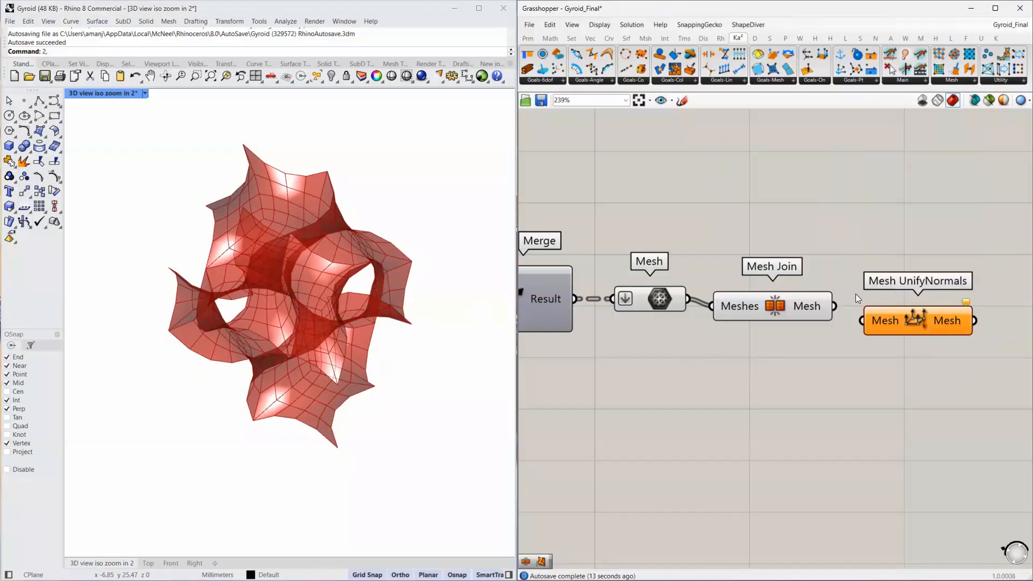
{"action": "left_click_drag", "start_coordinate": [854, 319], "coordinate": [861, 320]}
{"action": "right_click_drag", "start_coordinate": [832, 342], "coordinate": [610, 337]}
{"action": "left_click_drag", "start_coordinate": [698, 327], "coordinate": [701, 313]}
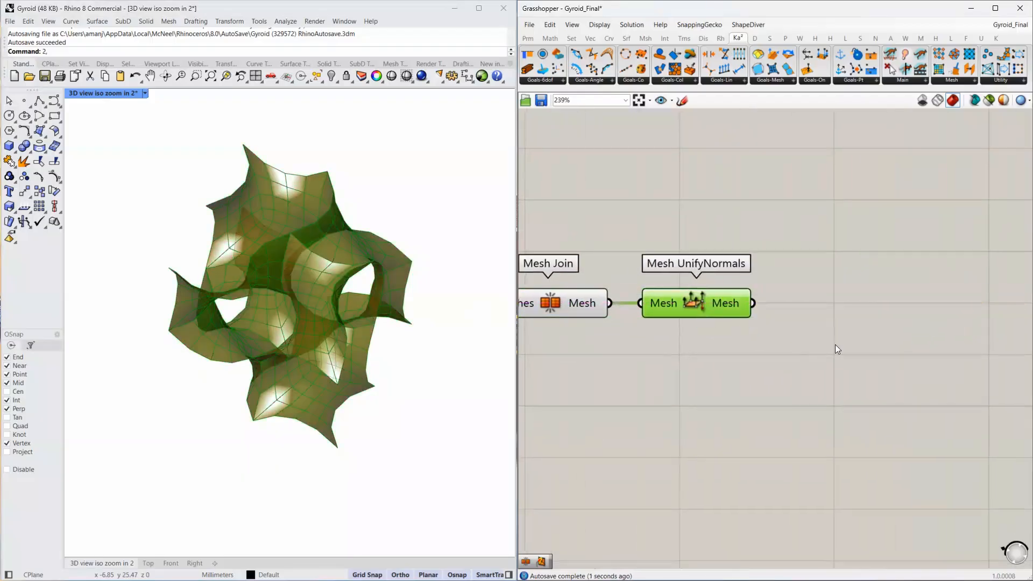
Add Mesh WeldVertices after Mesh UnifyNormals, with the unified mesh as its Mesh input, and line it up.
{"action": "double_click", "coordinate": [836, 344]}
{"action": "type", "text": "weld vertices"}
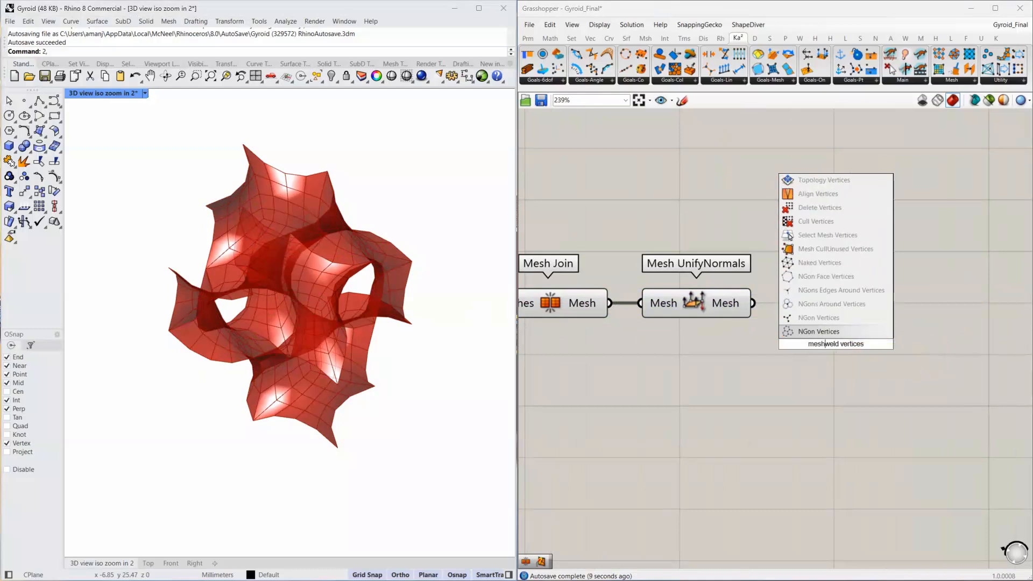
{"action": "left_click", "coordinate": [828, 297]}
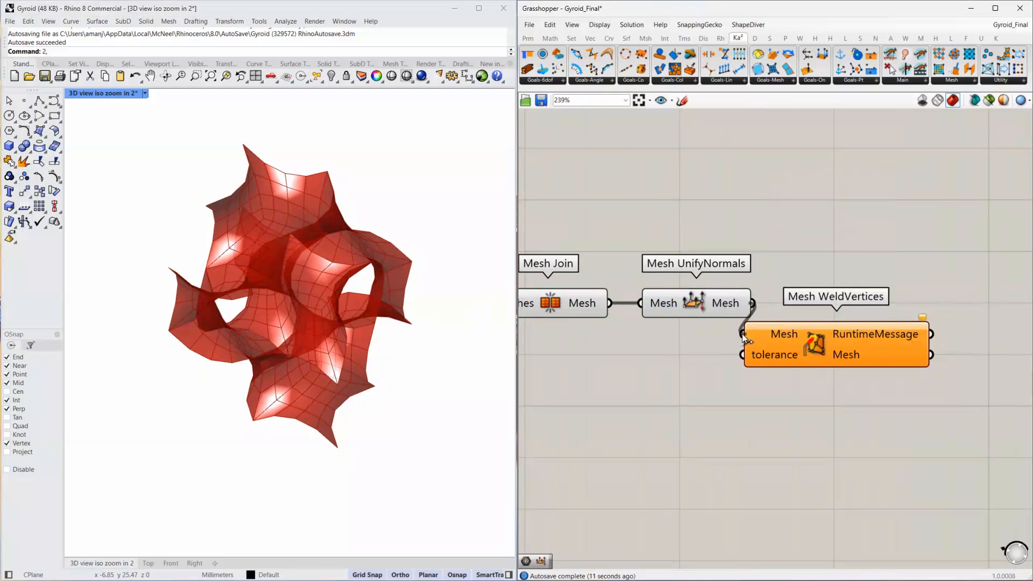
{"action": "left_click_drag", "start_coordinate": [742, 334], "coordinate": [743, 334]}
{"action": "left_click_drag", "start_coordinate": [809, 334], "coordinate": [855, 302]}
Hide the preview of the components from the flattened Mesh parameter through Mesh WeldVertices.
{"action": "right_click_drag", "start_coordinate": [892, 335], "coordinate": [849, 324]}
{"action": "scroll", "coordinate": [658, 321], "scroll_direction": "down", "scroll_amount": 3}
{"action": "left_click_drag", "start_coordinate": [856, 237], "coordinate": [601, 341]}
{"action": "middle_click", "coordinate": [728, 324]}
{"action": "left_click", "coordinate": [763, 296]}
Add a Mesh parameter and connect the Mesh output of Mesh WeldVertices to it.
{"action": "scroll", "coordinate": [783, 337], "scroll_direction": "up", "scroll_amount": 4}
{"action": "double_click", "coordinate": [785, 338]}
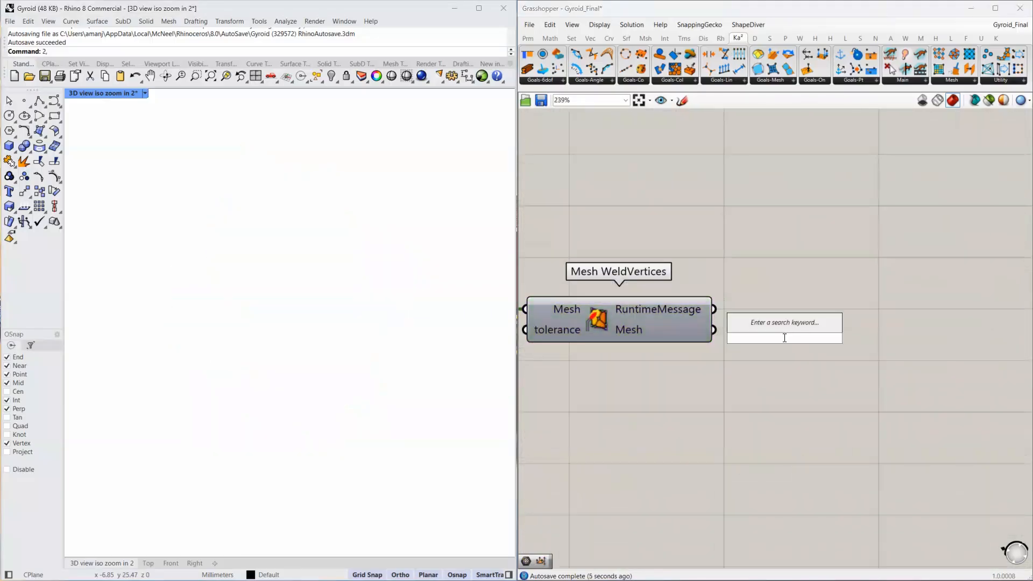
{"action": "type", "text": "mesh"}
{"action": "key", "text": "Return"}
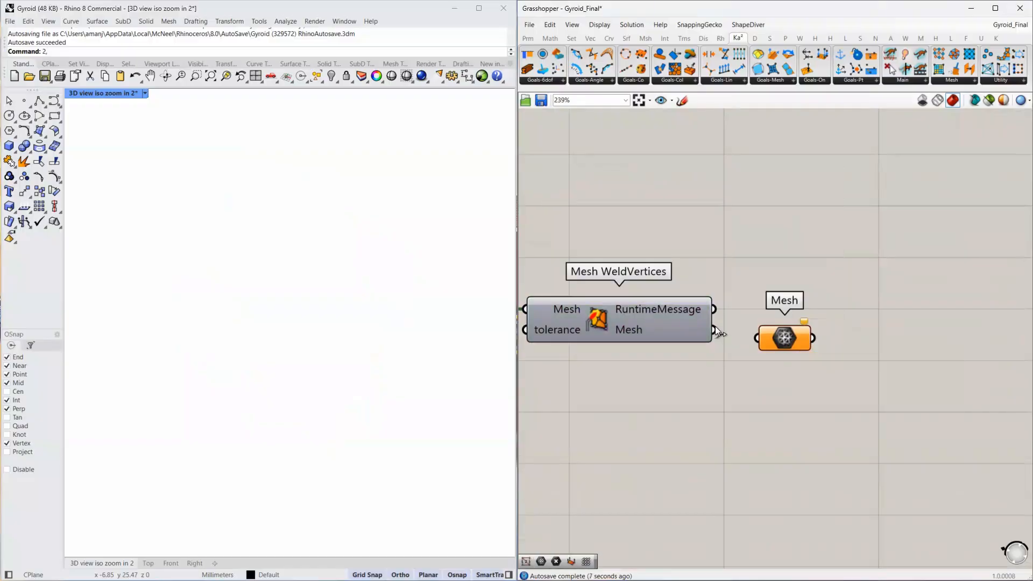
{"action": "left_click_drag", "start_coordinate": [798, 340], "coordinate": [814, 331]}
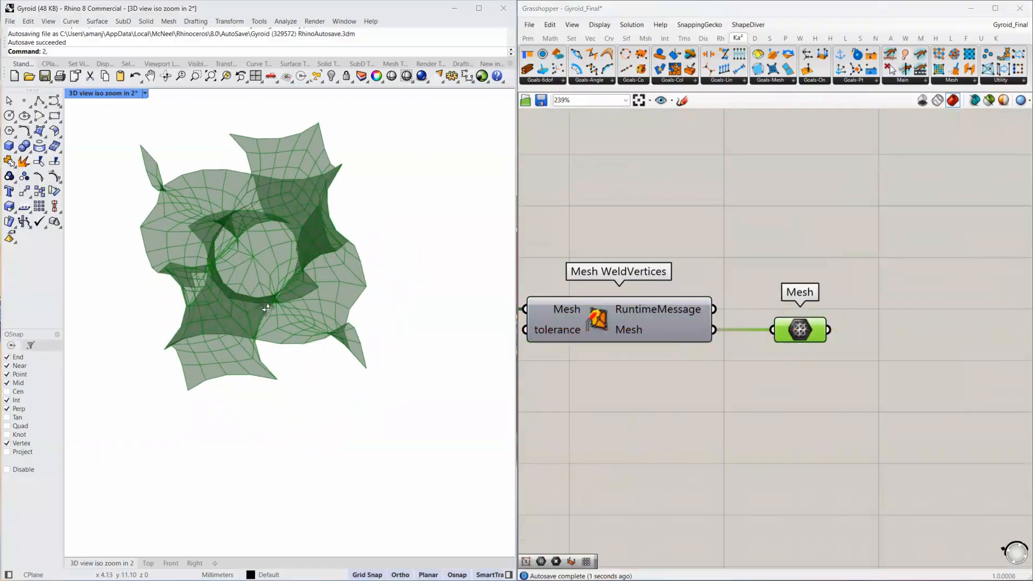
Save the current canvas view around the final Mesh parameter as a named view.
{"action": "left_click", "coordinate": [806, 424]}
{"action": "right_click_drag", "start_coordinate": [263, 308], "coordinate": [278, 259]}
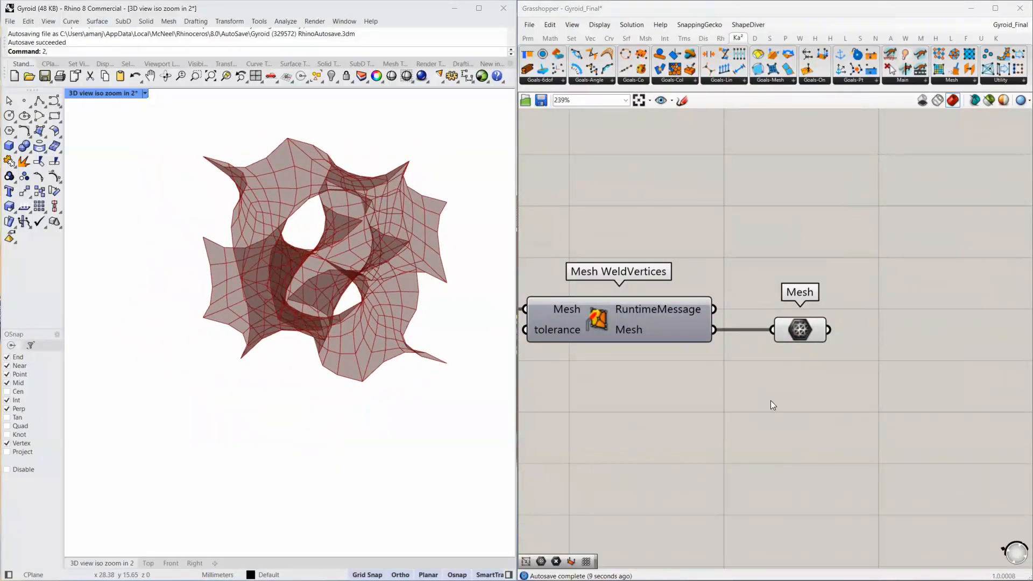
{"action": "left_click", "coordinate": [664, 101]}
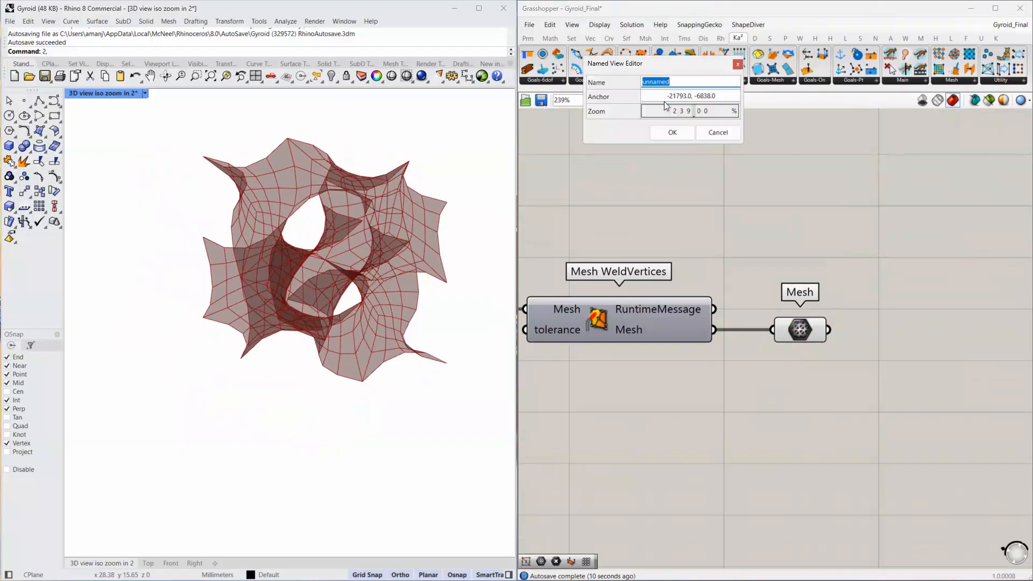
{"action": "left_click", "coordinate": [672, 132]}
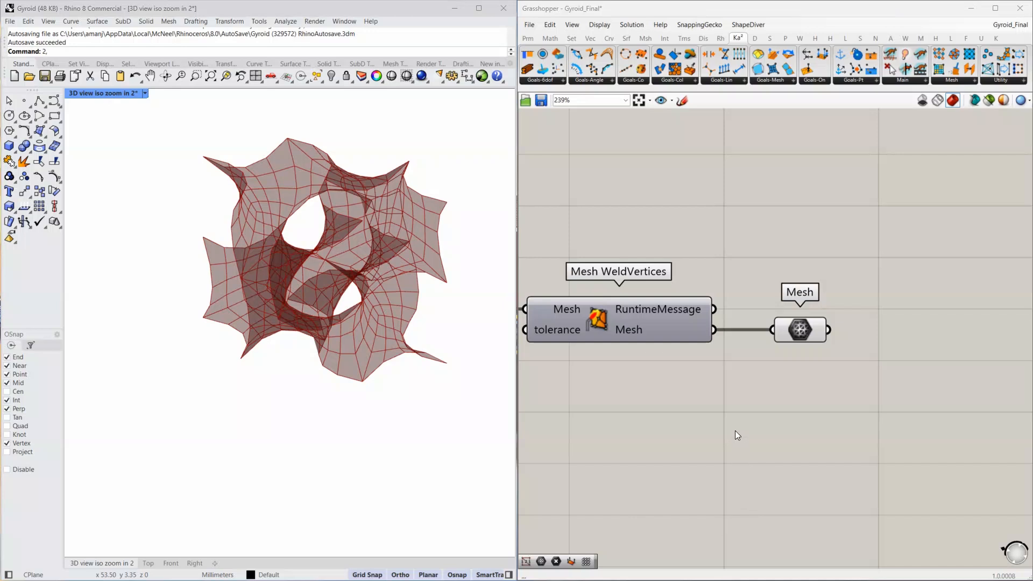
Add a Box Array component and feed the welded mesh into its Geometry input.
{"action": "right_click_drag", "start_coordinate": [933, 375], "coordinate": [757, 360]}
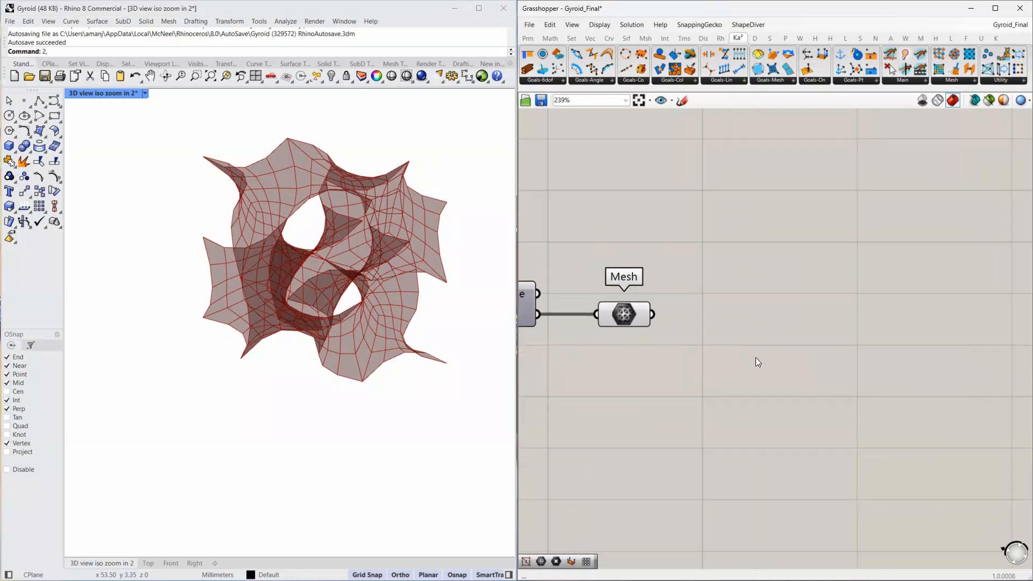
{"action": "double_click", "coordinate": [799, 349]}
{"action": "type", "text": "box array"}
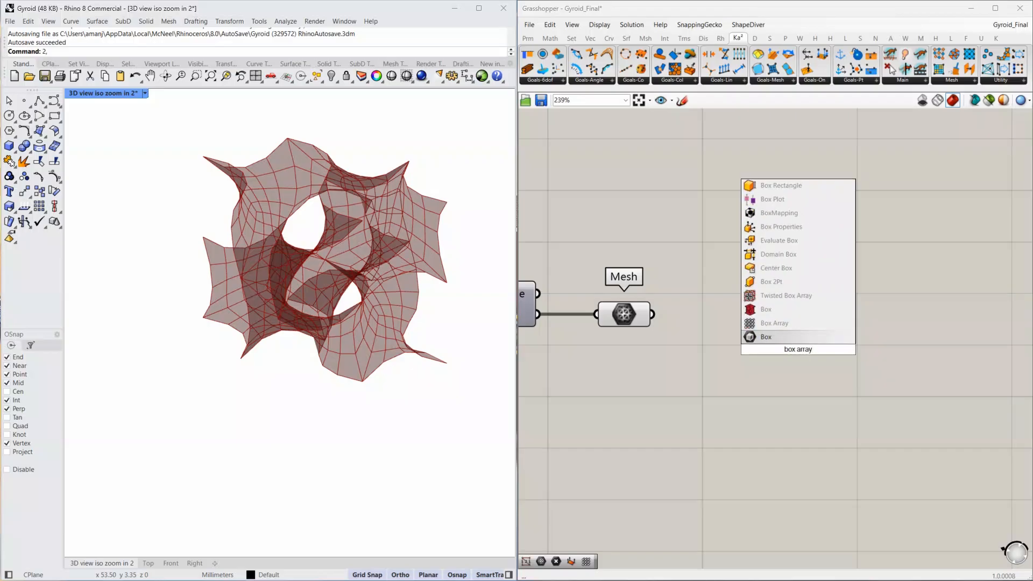
{"action": "key", "text": "Return"}
{"action": "left_click_drag", "start_coordinate": [652, 313], "coordinate": [892, 321]}
Add a Bounding Box around the welded mesh and use its first Box output as the Cell of Box Array.
{"action": "double_click", "coordinate": [724, 358]}
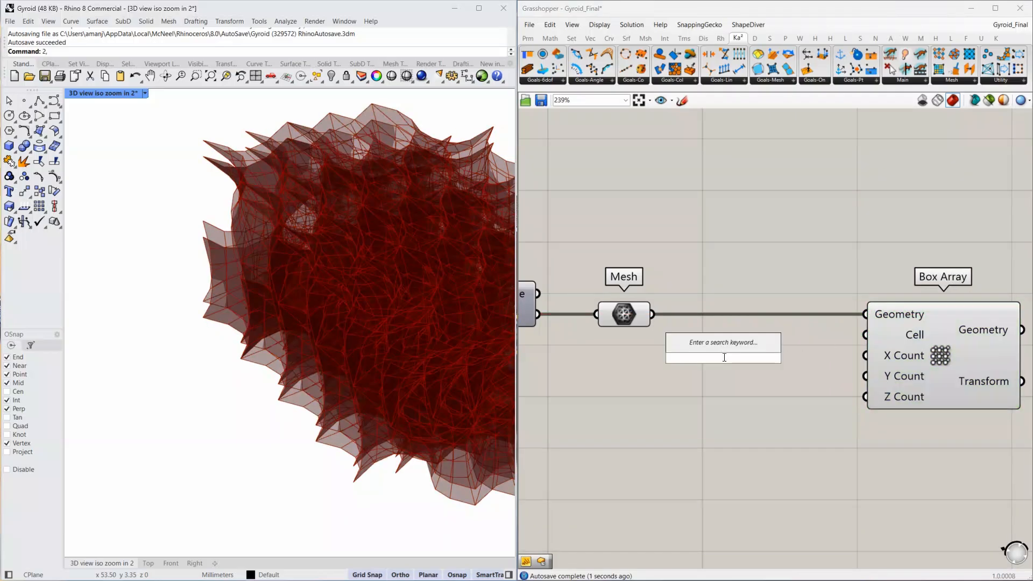
{"action": "type", "text": "bounding"}
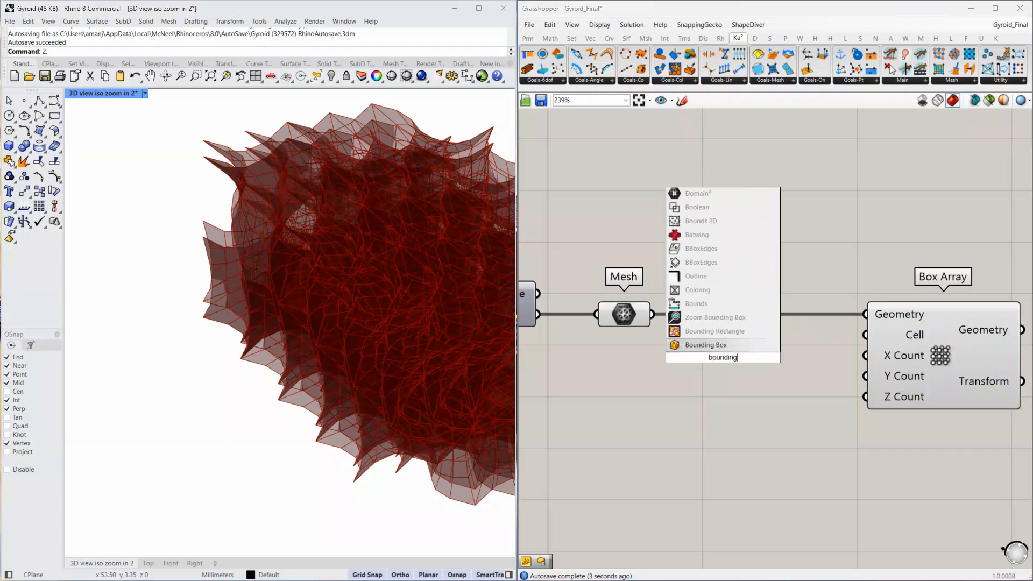
{"action": "left_click", "coordinate": [725, 344]}
{"action": "left_click_drag", "start_coordinate": [666, 347], "coordinate": [652, 314]}
{"action": "left_click_drag", "start_coordinate": [780, 347], "coordinate": [866, 336]}
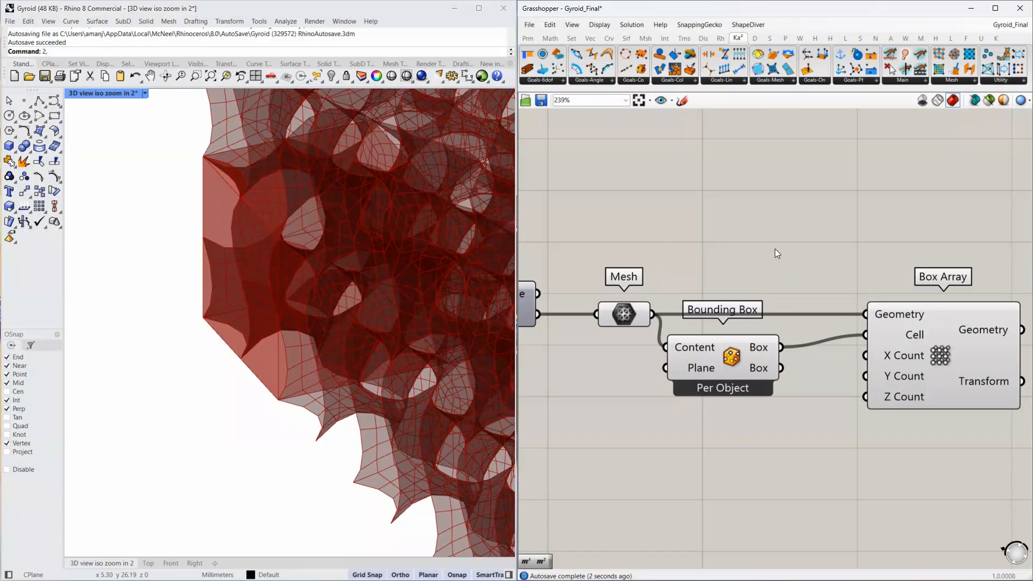
Add a Number parameter beside the three stacked sliders at the start of the definition.
{"action": "scroll", "coordinate": [883, 239], "scroll_direction": "down", "scroll_amount": 10}
{"action": "right_click_drag", "start_coordinate": [570, 282], "coordinate": [967, 282]}
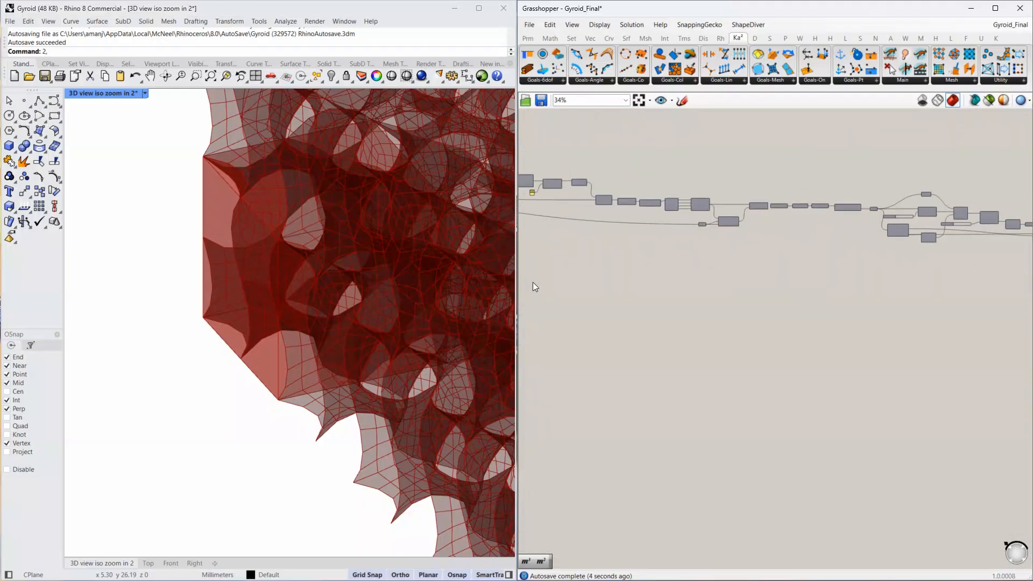
{"action": "right_click_drag", "start_coordinate": [564, 291], "coordinate": [973, 297]}
{"action": "scroll", "coordinate": [656, 203], "scroll_direction": "up", "scroll_amount": 6}
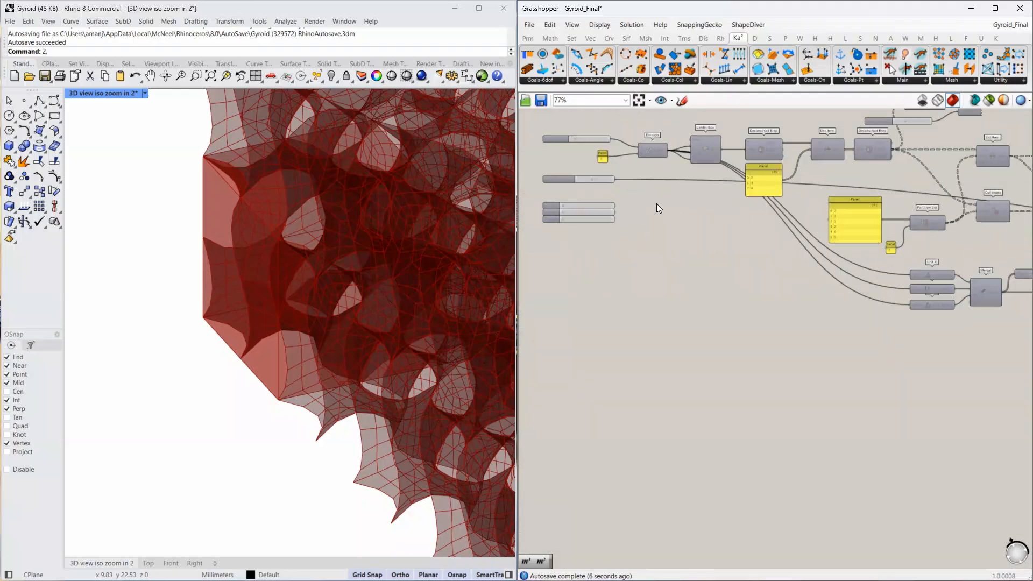
{"action": "double_click", "coordinate": [655, 204]}
{"action": "type", "text": "num"}
{"action": "key", "text": "Return"}
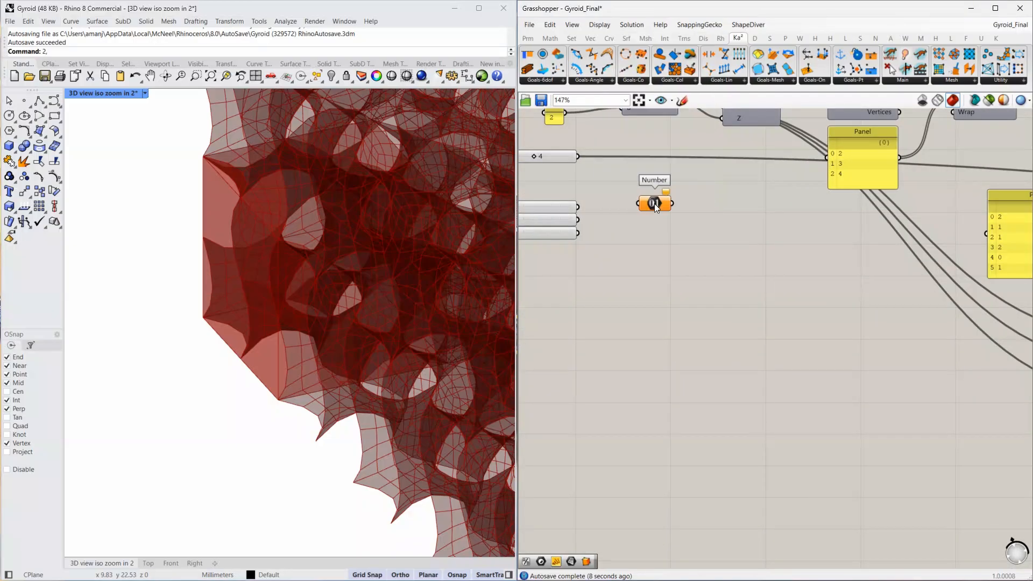
Feed each of the three stacked count sliders into its own Number parameter.
{"action": "right_click_drag", "start_coordinate": [604, 262], "coordinate": [753, 266]}
{"action": "left_click_drag", "start_coordinate": [728, 211], "coordinate": [793, 230]}
{"action": "left_click", "coordinate": [804, 208]}
{"action": "left_click_drag", "start_coordinate": [729, 224], "coordinate": [792, 251]}
{"action": "right_click_drag", "start_coordinate": [824, 212], "coordinate": [726, 225]}
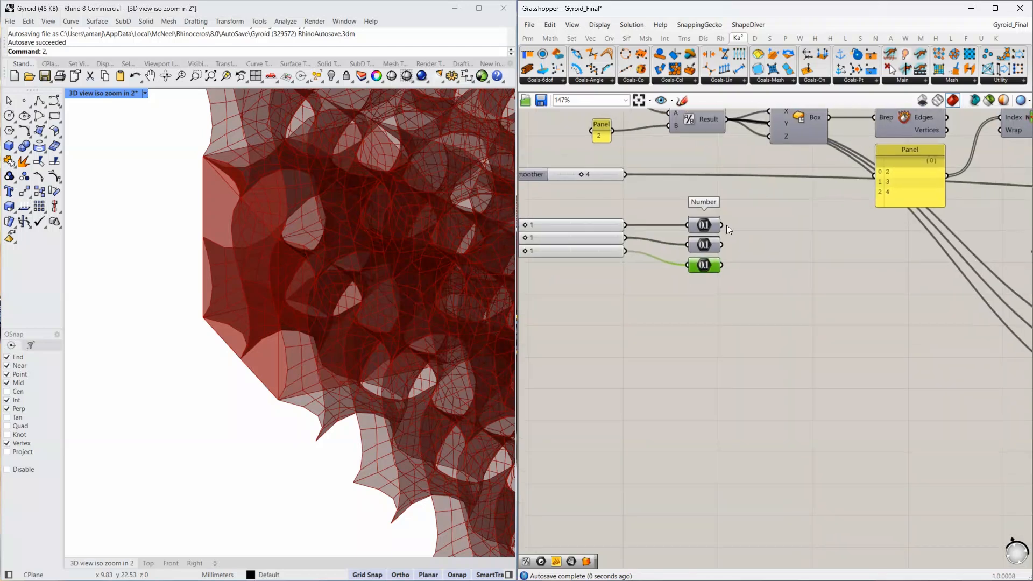
Move the three connected Number parameters across the definition to just below the Bounding Box beside Box Array.
{"action": "left_click_drag", "start_coordinate": [726, 224], "coordinate": [769, 255]}
{"action": "scroll", "coordinate": [705, 227], "scroll_direction": "down", "scroll_amount": 4}
{"action": "right_click_drag", "start_coordinate": [895, 342], "coordinate": [546, 293]}
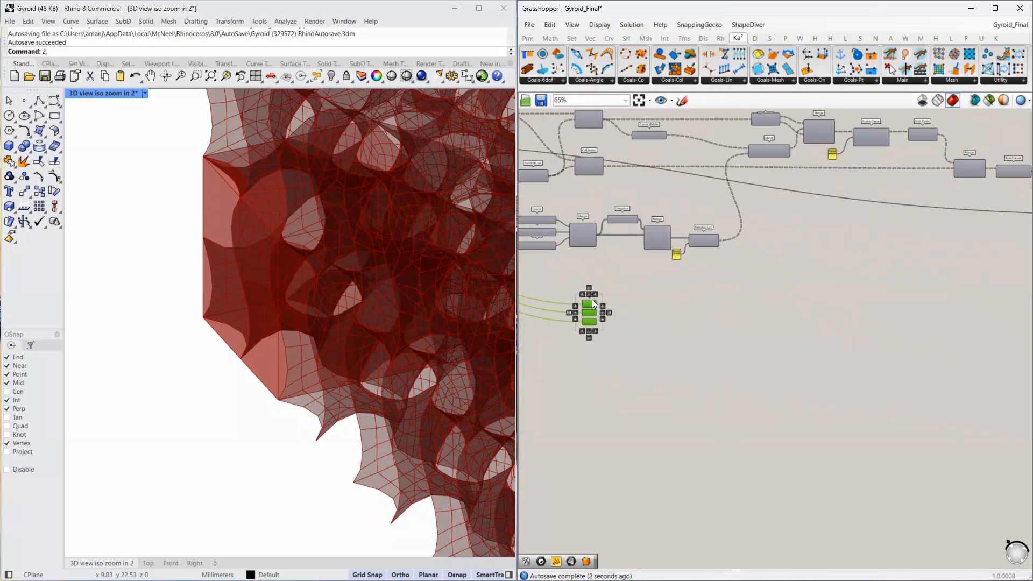
{"action": "left_click_drag", "start_coordinate": [592, 299], "coordinate": [942, 296]}
{"action": "right_click_drag", "start_coordinate": [943, 296], "coordinate": [675, 302]}
{"action": "left_click_drag", "start_coordinate": [650, 305], "coordinate": [968, 266]}
{"action": "right_click_drag", "start_coordinate": [972, 266], "coordinate": [626, 259]}
{"action": "left_click_drag", "start_coordinate": [627, 258], "coordinate": [1012, 296]}
{"action": "right_click_drag", "start_coordinate": [980, 293], "coordinate": [538, 272]}
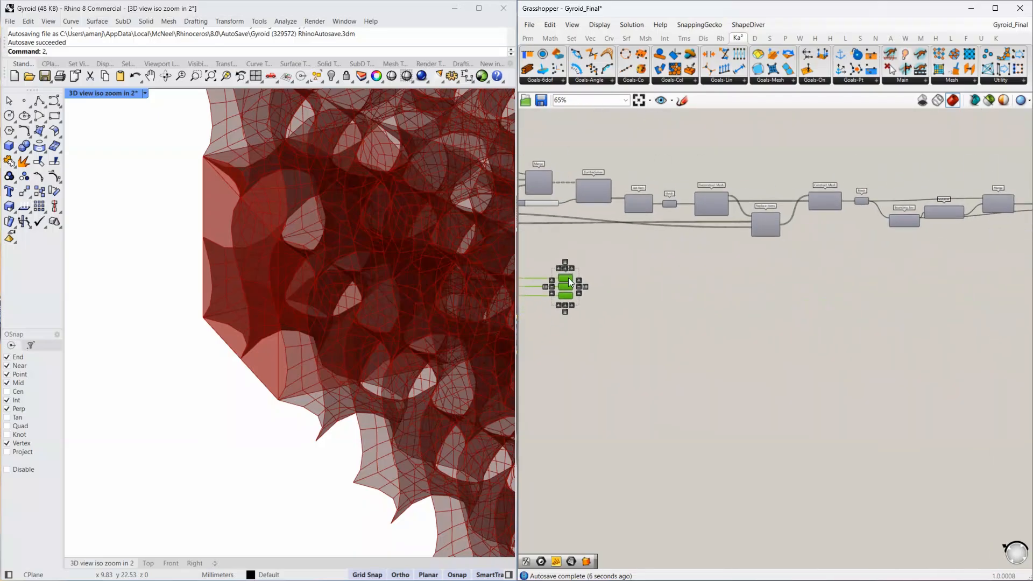
{"action": "left_click_drag", "start_coordinate": [568, 278], "coordinate": [966, 266]}
{"action": "right_click_drag", "start_coordinate": [967, 266], "coordinate": [661, 277]}
{"action": "left_click_drag", "start_coordinate": [662, 281], "coordinate": [994, 343]}
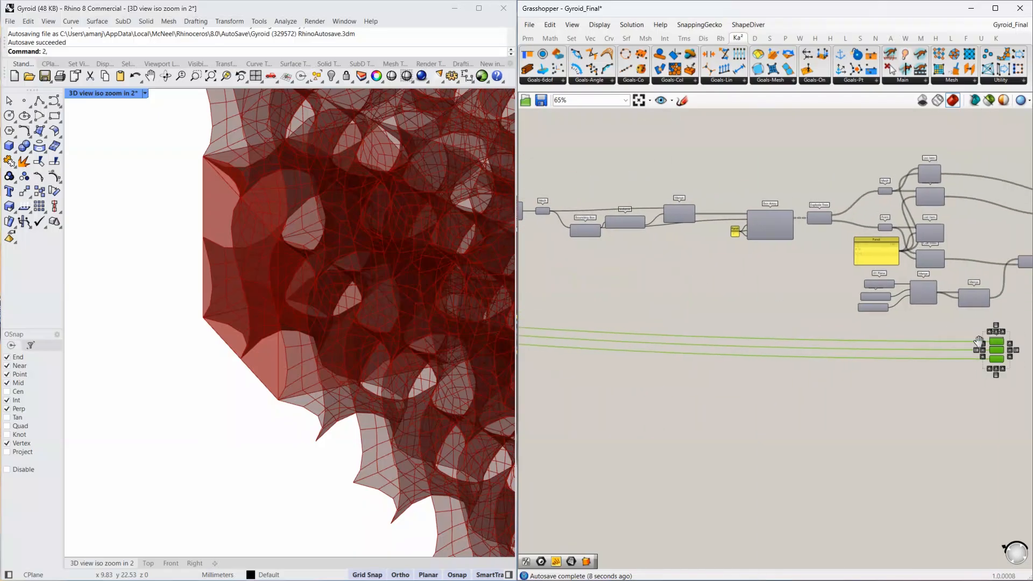
{"action": "right_click_drag", "start_coordinate": [994, 343], "coordinate": [603, 309]}
{"action": "left_click_drag", "start_coordinate": [603, 309], "coordinate": [976, 215]}
{"action": "scroll", "coordinate": [976, 215], "scroll_direction": "up", "scroll_amount": 8}
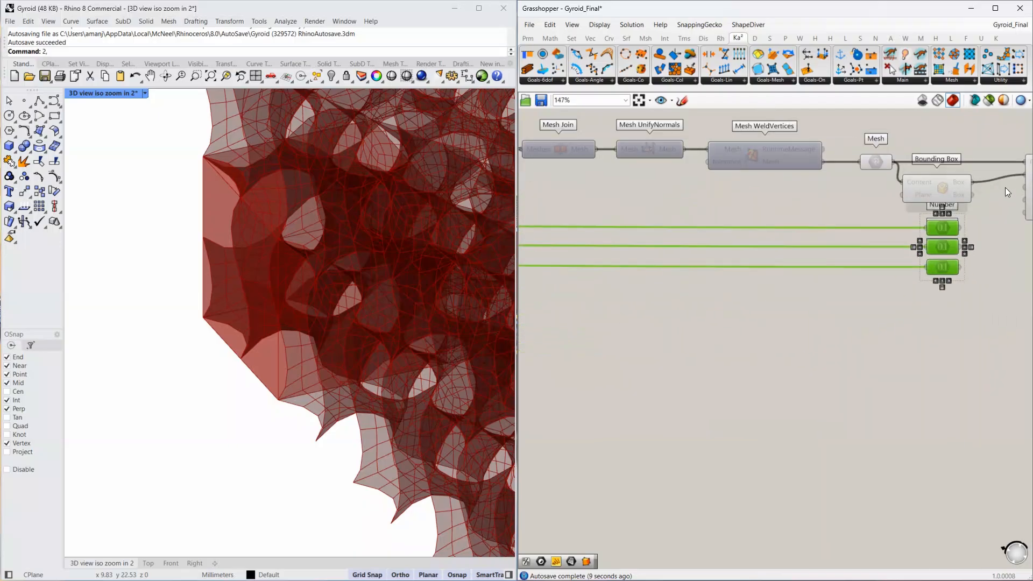
Feed the three Number parameters in order into the X Count, Y Count and Z Count inputs of Box Array.
{"action": "left_click", "coordinate": [744, 278]}
{"action": "left_click_drag", "start_coordinate": [841, 206], "coordinate": [860, 201]}
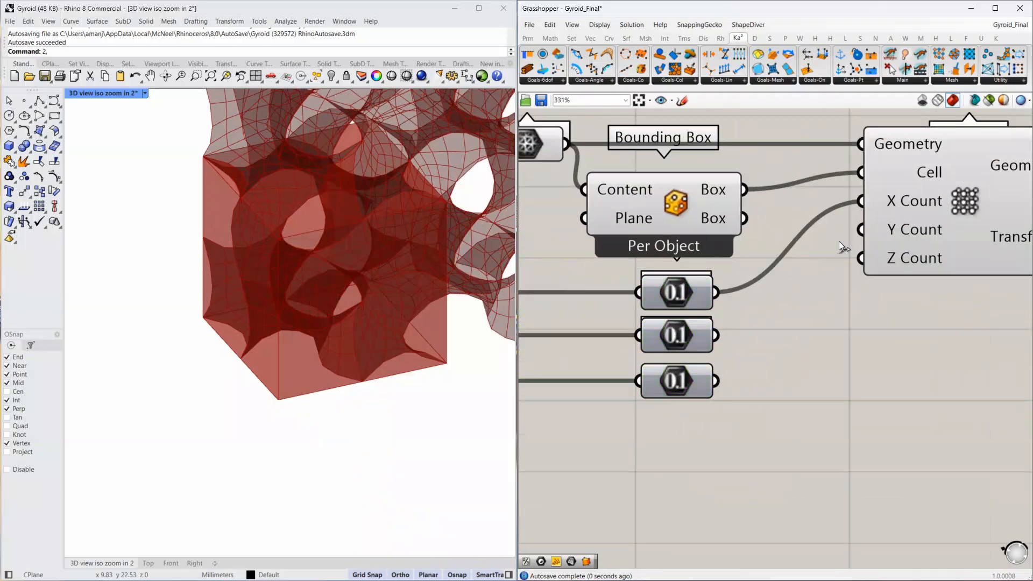
{"action": "left_click_drag", "start_coordinate": [716, 335], "coordinate": [859, 230]}
{"action": "left_click_drag", "start_coordinate": [716, 381], "coordinate": [861, 259]}
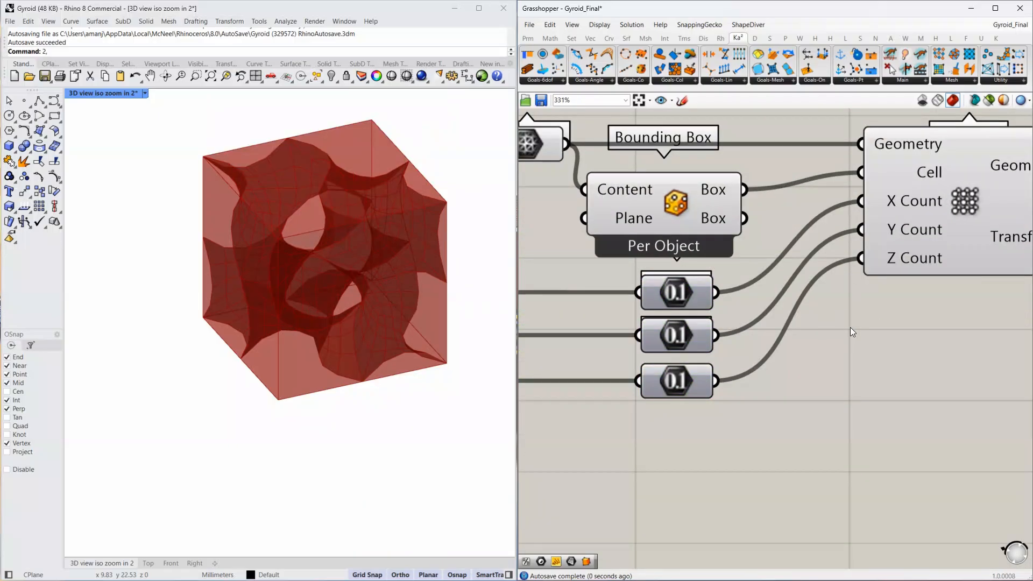
{"action": "scroll", "coordinate": [823, 263], "scroll_direction": "down", "scroll_amount": 4}
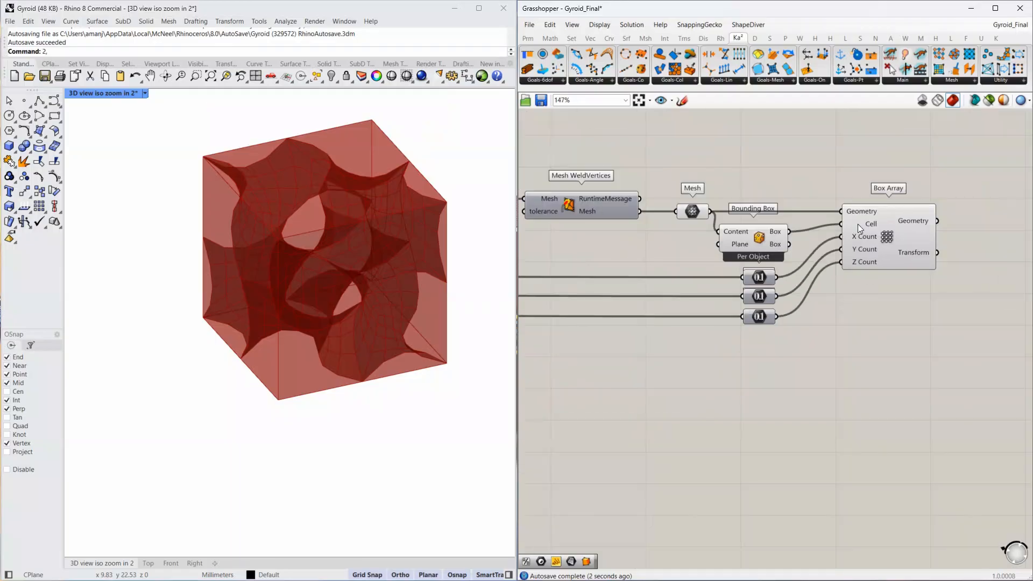
Turn off the preview of the welded Mesh parameter and its Bounding Box.
{"action": "left_click_drag", "start_coordinate": [817, 189], "coordinate": [688, 256]}
{"action": "middle_click", "coordinate": [773, 235]}
{"action": "left_click", "coordinate": [762, 278]}
Set the X count to 4, the Y count to 3 and the Z count to 4 at the start of the definition.
{"action": "right_click_drag", "start_coordinate": [678, 312], "coordinate": [951, 284]}
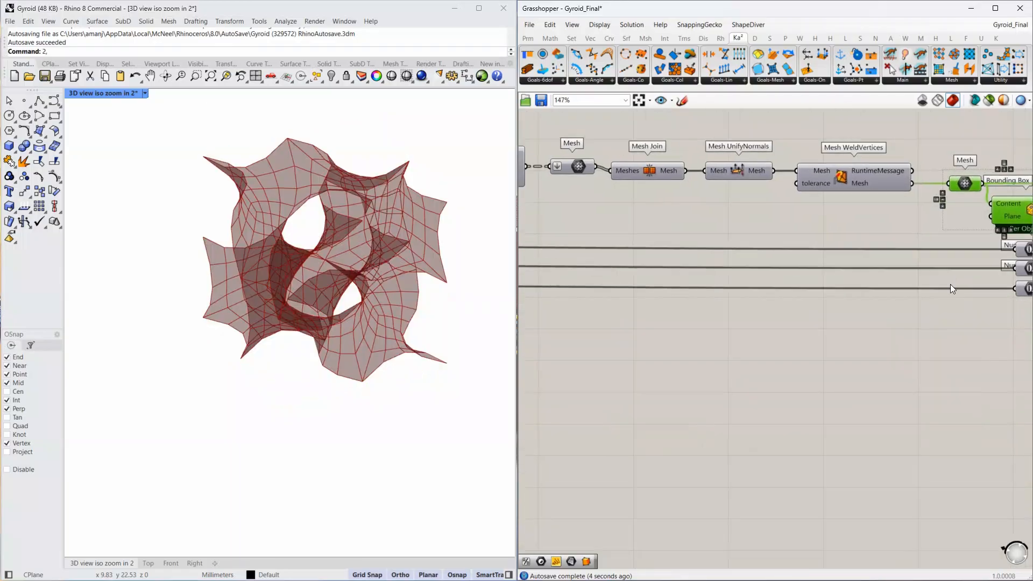
{"action": "scroll", "coordinate": [952, 285], "scroll_direction": "down", "scroll_amount": 6}
{"action": "right_click_drag", "start_coordinate": [715, 311], "coordinate": [1031, 311]}
{"action": "right_click_drag", "start_coordinate": [690, 321], "coordinate": [1031, 321]}
{"action": "right_click_drag", "start_coordinate": [626, 307], "coordinate": [923, 306]}
{"action": "right_click_drag", "start_coordinate": [571, 265], "coordinate": [998, 306]}
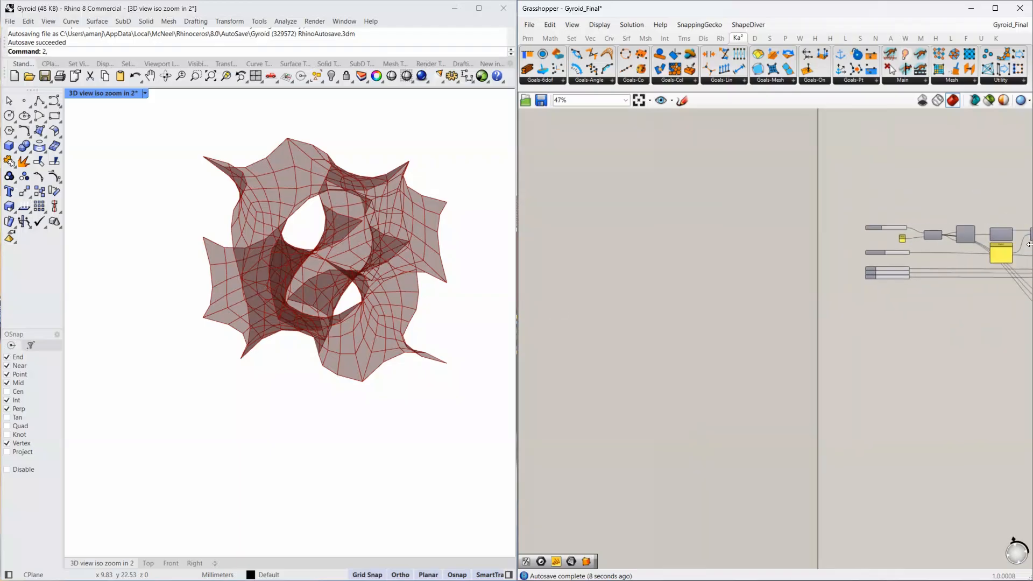
{"action": "scroll", "coordinate": [894, 228], "scroll_direction": "up", "scroll_amount": 6}
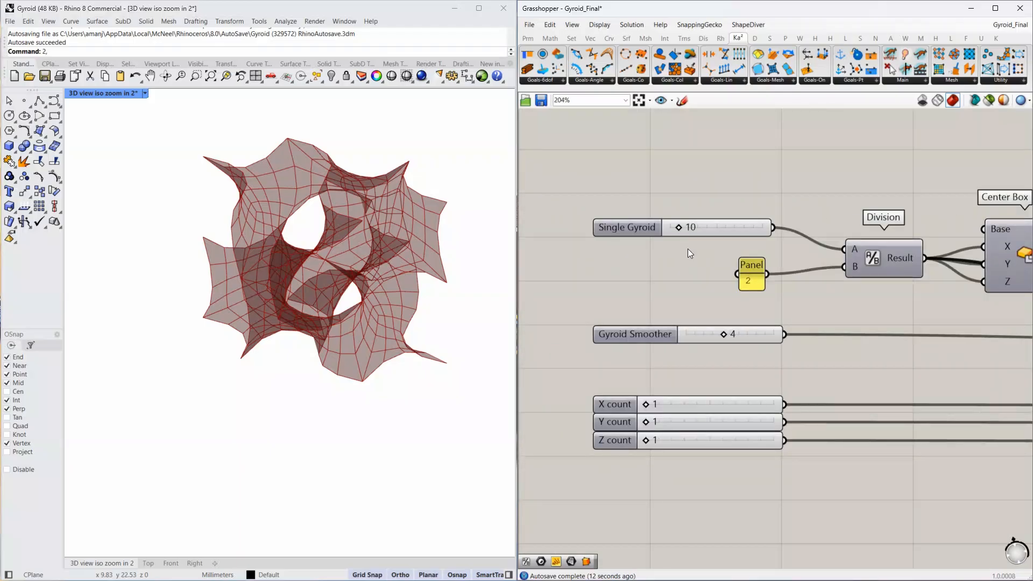
{"action": "left_click_drag", "start_coordinate": [644, 403], "coordinate": [701, 404]}
{"action": "scroll", "coordinate": [312, 284], "scroll_direction": "down", "scroll_amount": 3}
{"action": "scroll", "coordinate": [401, 314], "scroll_direction": "up", "scroll_amount": 2}
{"action": "scroll", "coordinate": [369, 292], "scroll_direction": "down", "scroll_amount": 2}
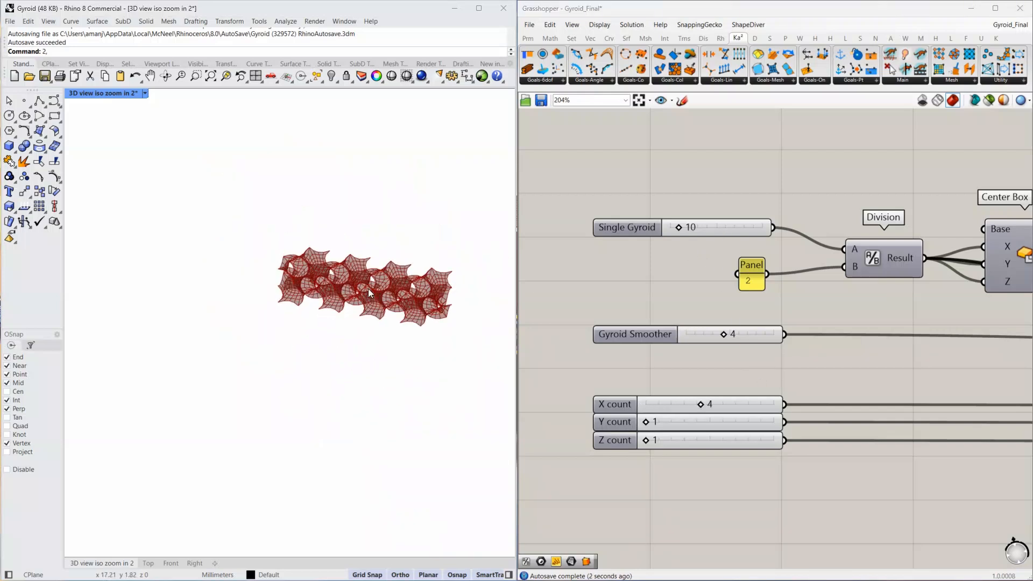
{"action": "left_click_drag", "start_coordinate": [645, 422], "coordinate": [701, 440]}
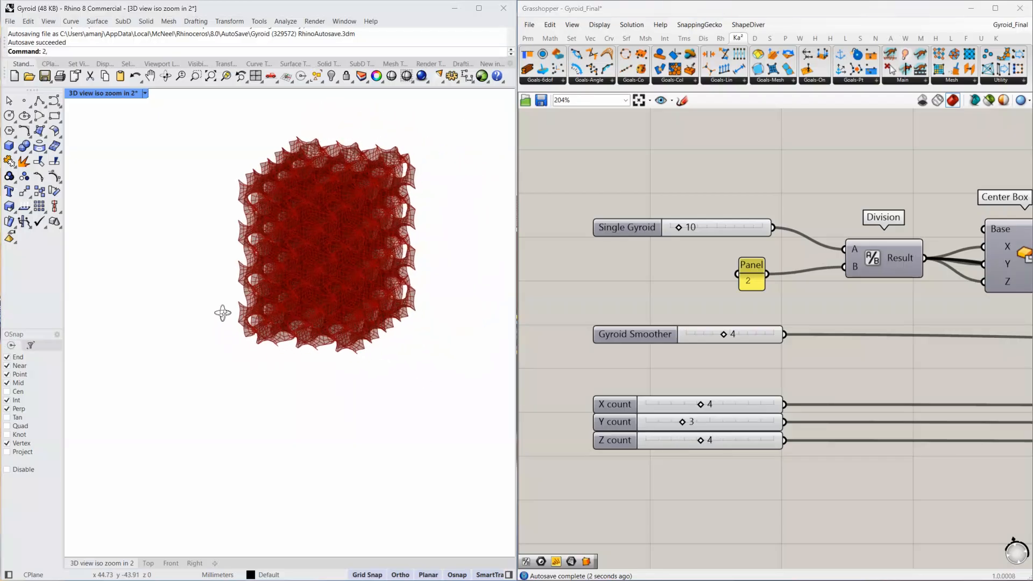
{"action": "right_click_drag", "start_coordinate": [223, 313], "coordinate": [408, 296]}
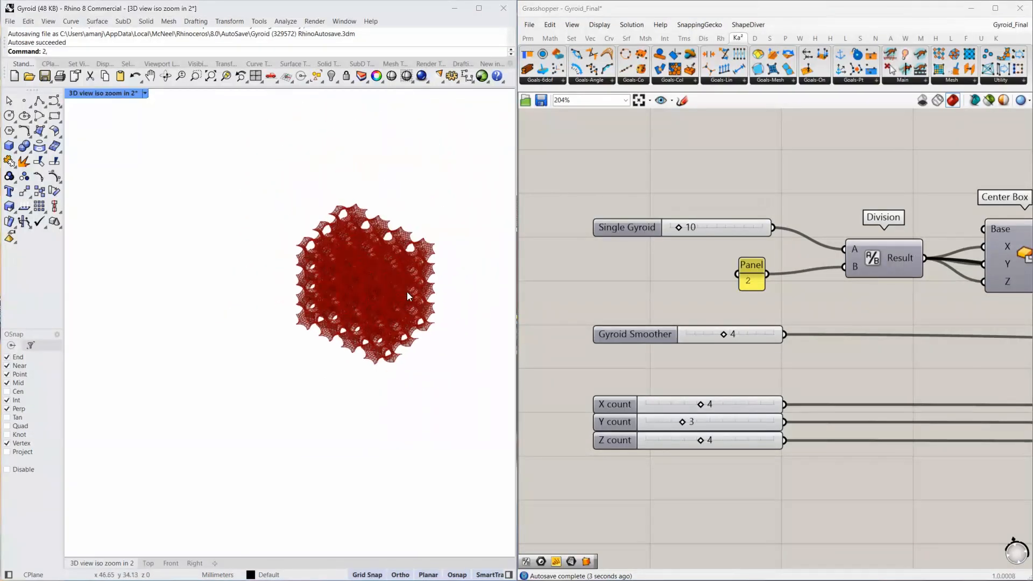
{"action": "scroll", "coordinate": [408, 296], "scroll_direction": "up", "scroll_amount": 5}
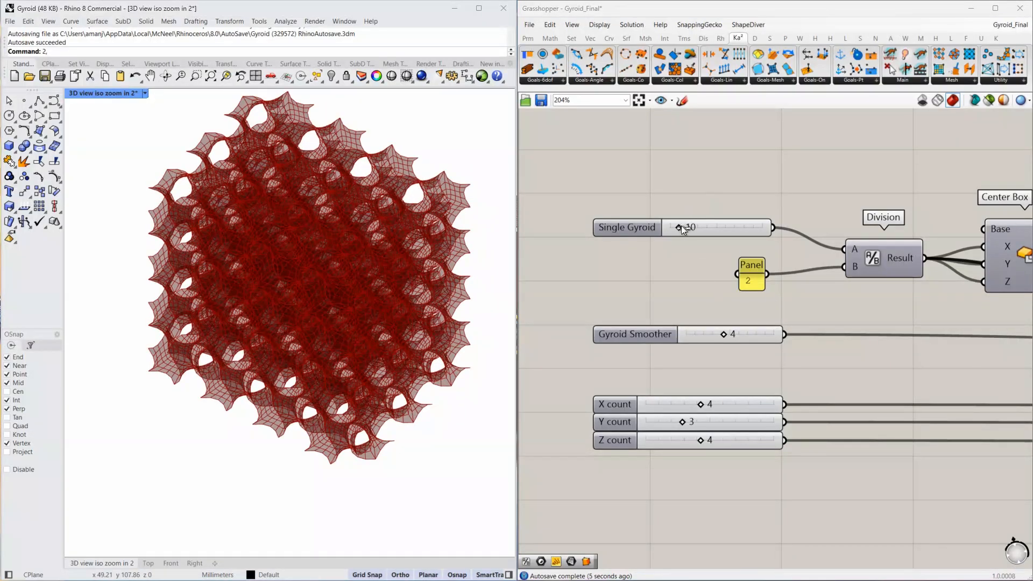
Set the Single Gyroid size to 9 and the Gyroid Smoother to 7, and check the array in the 3D view.
{"action": "mouse_move", "coordinate": [681, 228]}
{"action": "left_mouse_down"}
{"action": "mouse_move", "coordinate": [694, 227]}
{"action": "mouse_move", "coordinate": [679, 228]}
{"action": "left_mouse_up"}
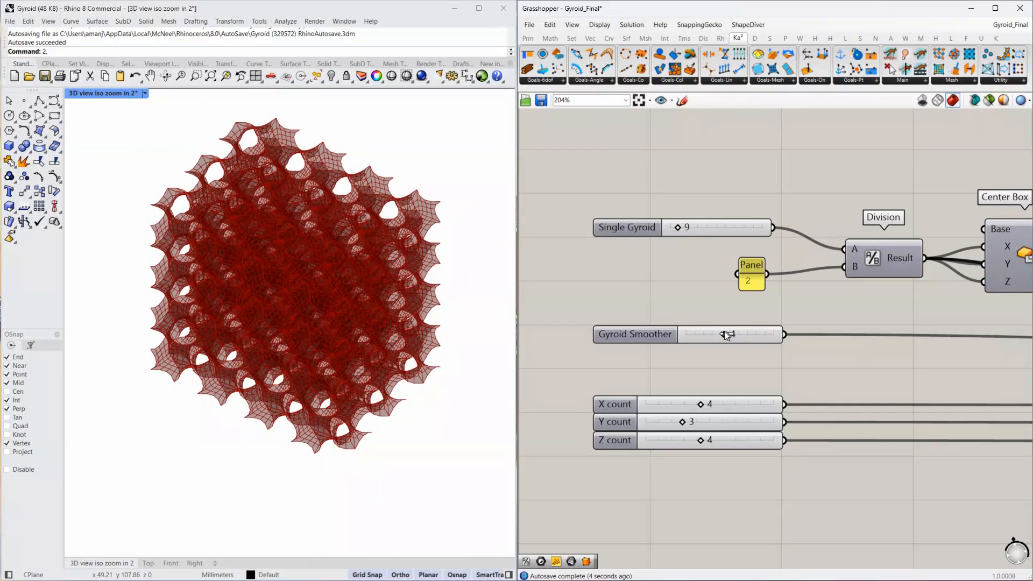
{"action": "left_click_drag", "start_coordinate": [718, 332], "coordinate": [765, 332]}
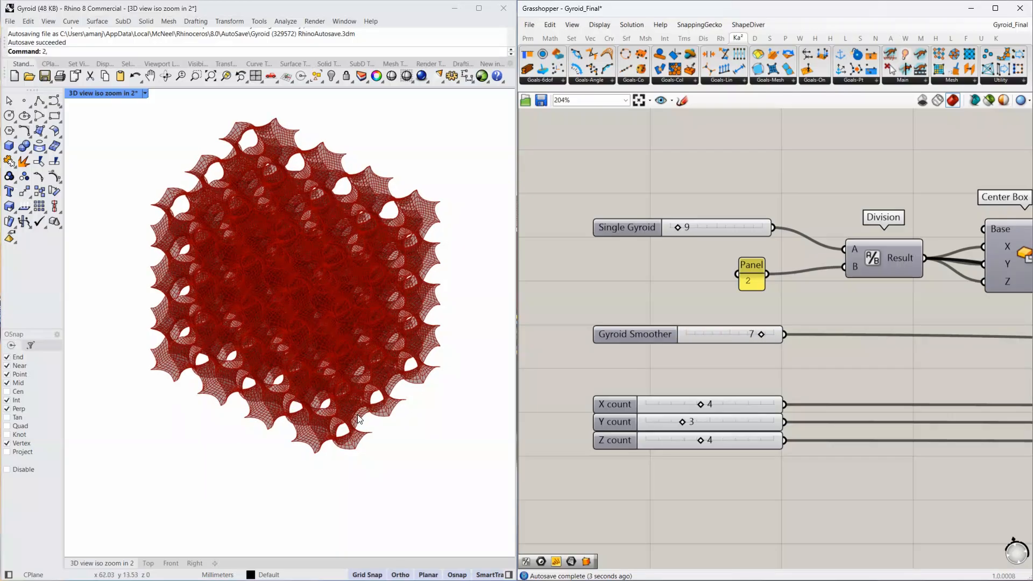
{"action": "scroll", "coordinate": [359, 419], "scroll_direction": "up", "scroll_amount": 5}
{"action": "right_click_drag", "start_coordinate": [335, 369], "coordinate": [219, 283]}
{"action": "scroll", "coordinate": [305, 388], "scroll_direction": "down", "scroll_amount": 11}
{"action": "scroll", "coordinate": [218, 283], "scroll_direction": "up", "scroll_amount": 10}
{"action": "scroll", "coordinate": [225, 289], "scroll_direction": "down", "scroll_amount": 4}
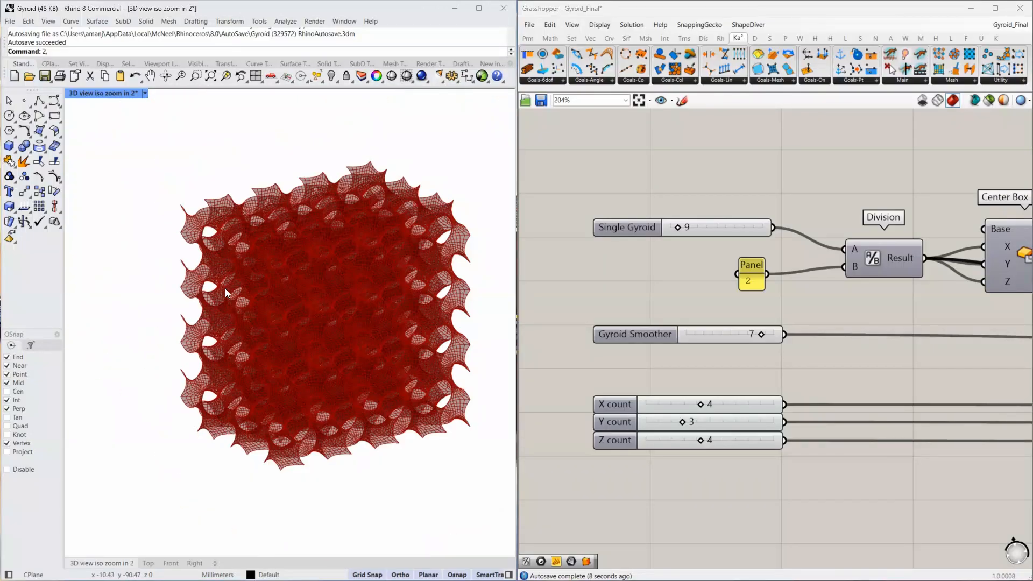
{"action": "scroll", "coordinate": [226, 292], "scroll_direction": "down", "scroll_amount": 2}
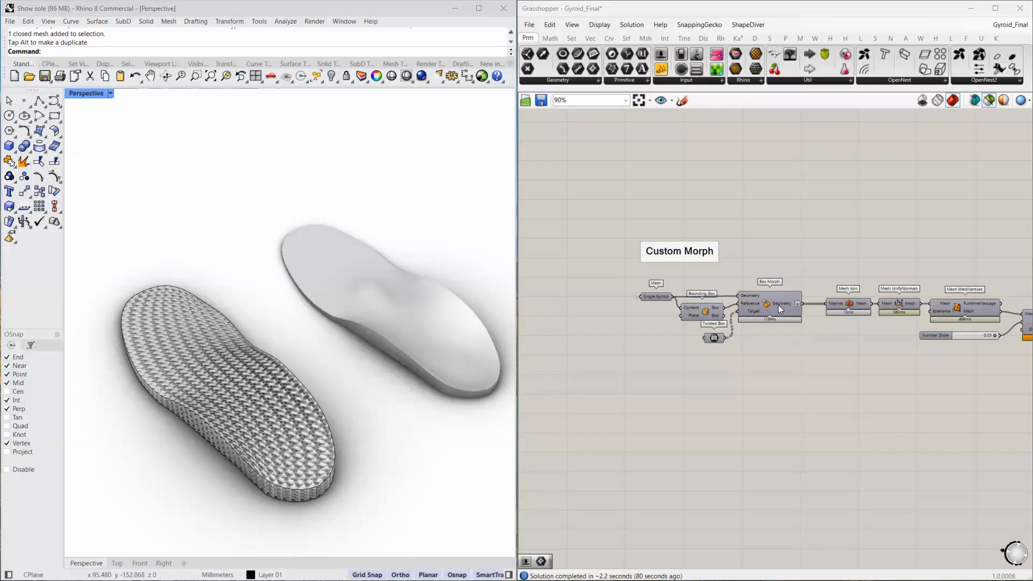
Highlight the Twisted Box parameter's cells and move the finished gyroid sole mesh aside along its green axis.
{"action": "left_click", "coordinate": [714, 337]}
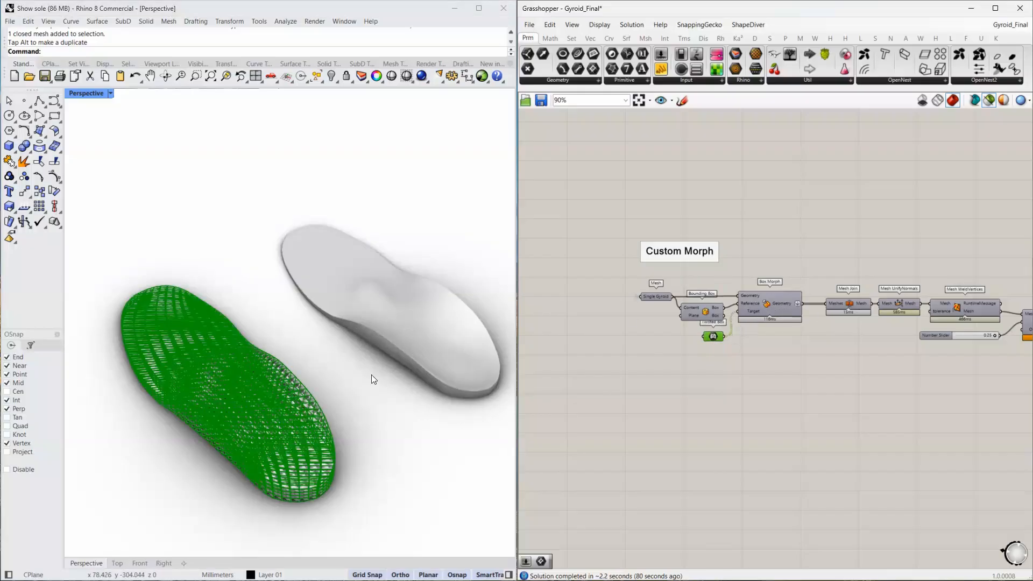
{"action": "left_click", "coordinate": [223, 363]}
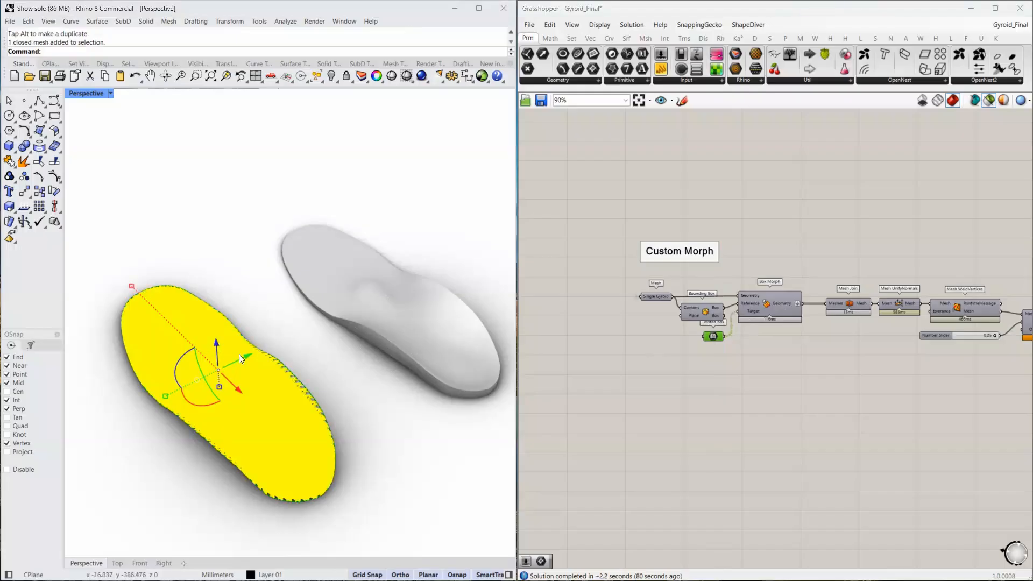
{"action": "left_click_drag", "start_coordinate": [239, 359], "coordinate": [343, 396]}
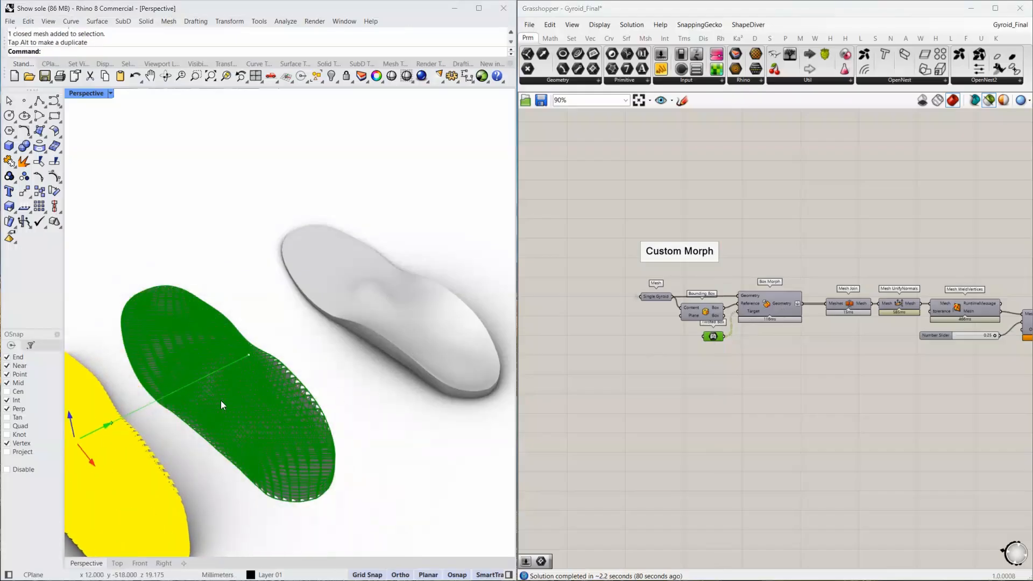
{"action": "key", "text": "Escape"}
{"action": "scroll", "coordinate": [238, 402], "scroll_direction": "up", "scroll_amount": 8}
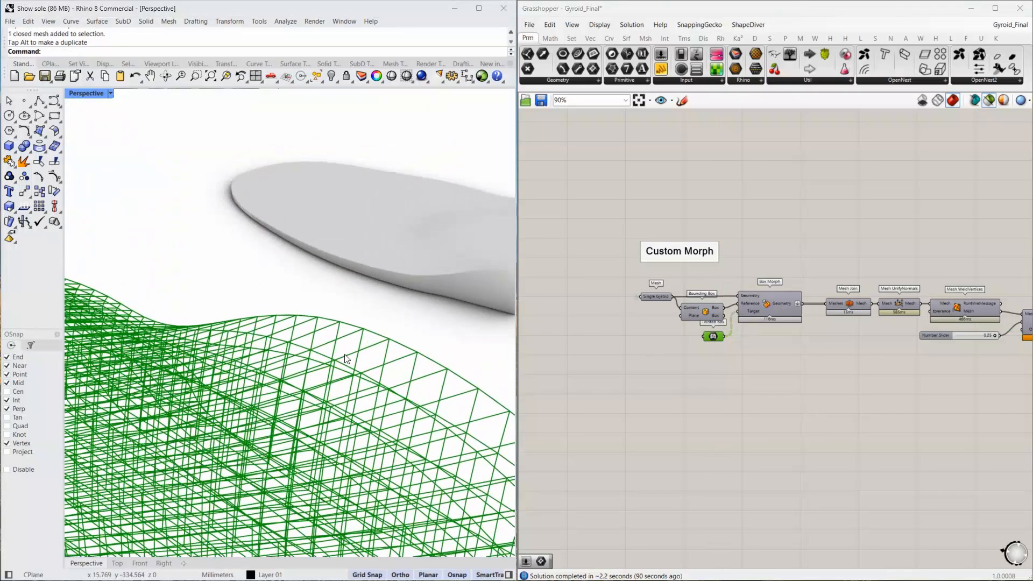
Select the Single Gyroid Mesh parameter in the Custom Morph group and frame its mesh in the 3D view.
{"action": "scroll", "coordinate": [750, 306], "scroll_direction": "up", "scroll_amount": 4}
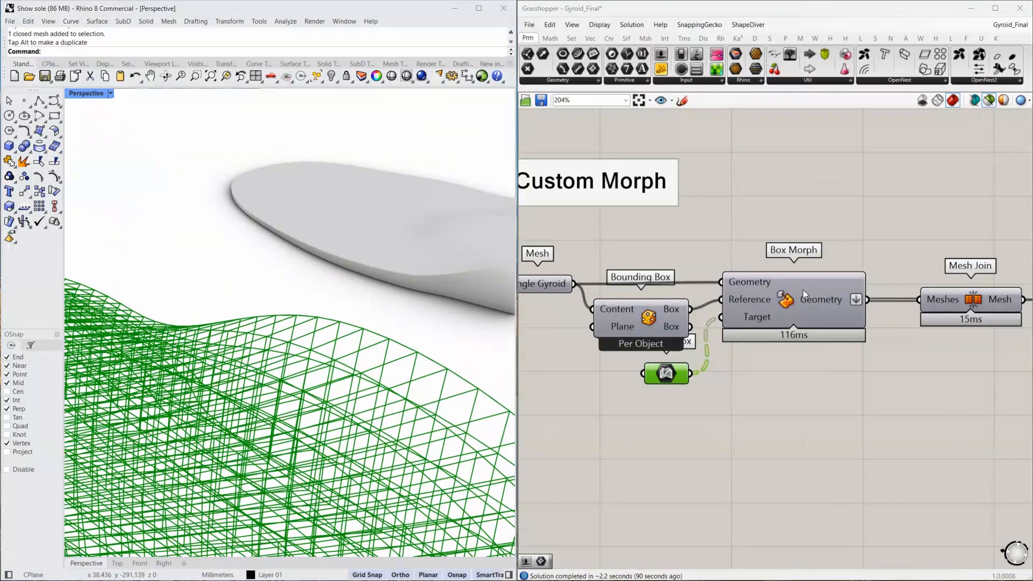
{"action": "scroll", "coordinate": [803, 289], "scroll_direction": "down", "scroll_amount": 2}
{"action": "left_click", "coordinate": [614, 286]}
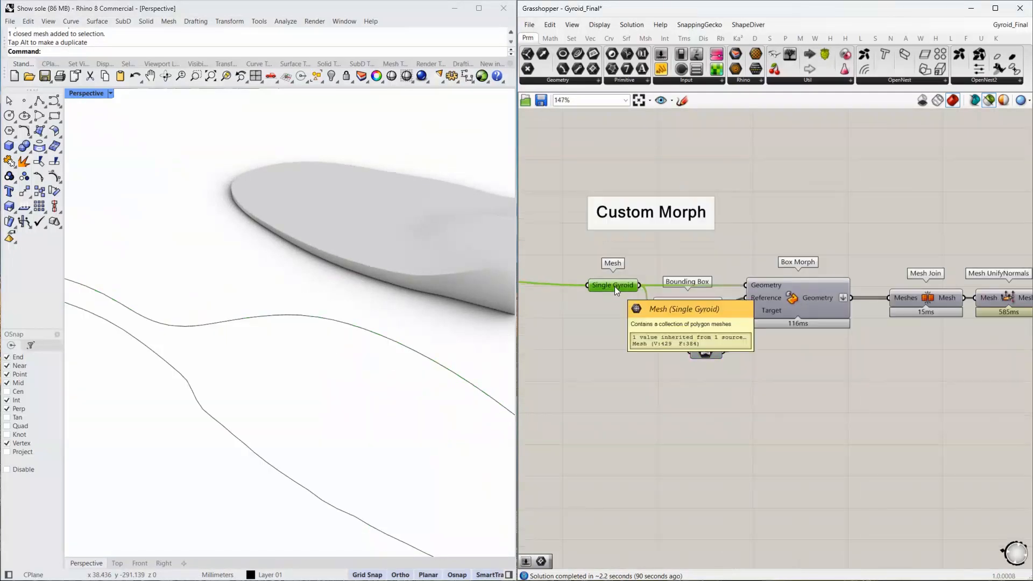
{"action": "middle_click", "coordinate": [615, 286]}
{"action": "left_click", "coordinate": [648, 320]}
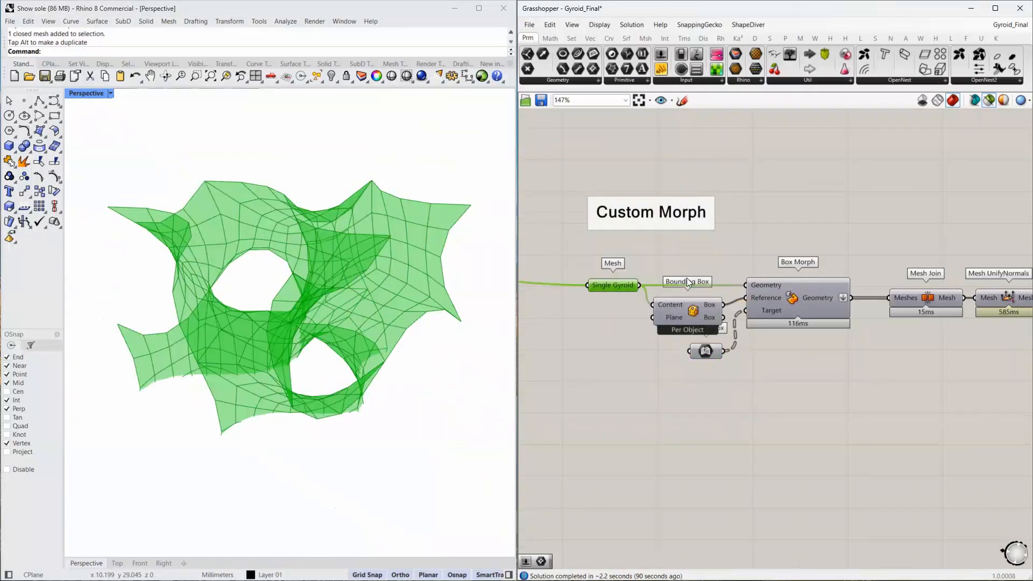
Select Box Morph, frame its morphed gyroid geometry in the 3D view and look closely at the sole's edge.
{"action": "left_click", "coordinate": [807, 296]}
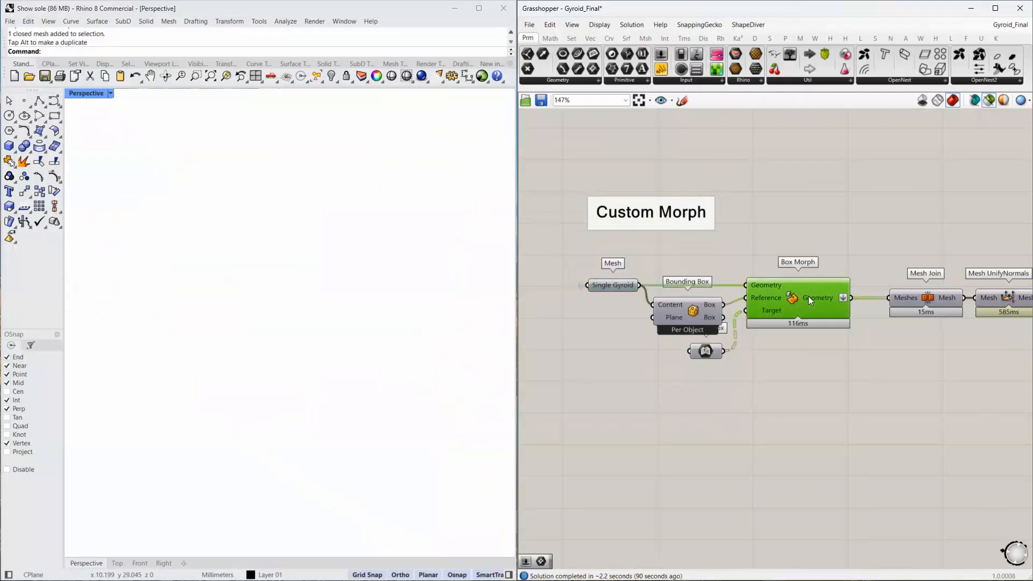
{"action": "middle_click", "coordinate": [808, 296]}
{"action": "left_click", "coordinate": [837, 328]}
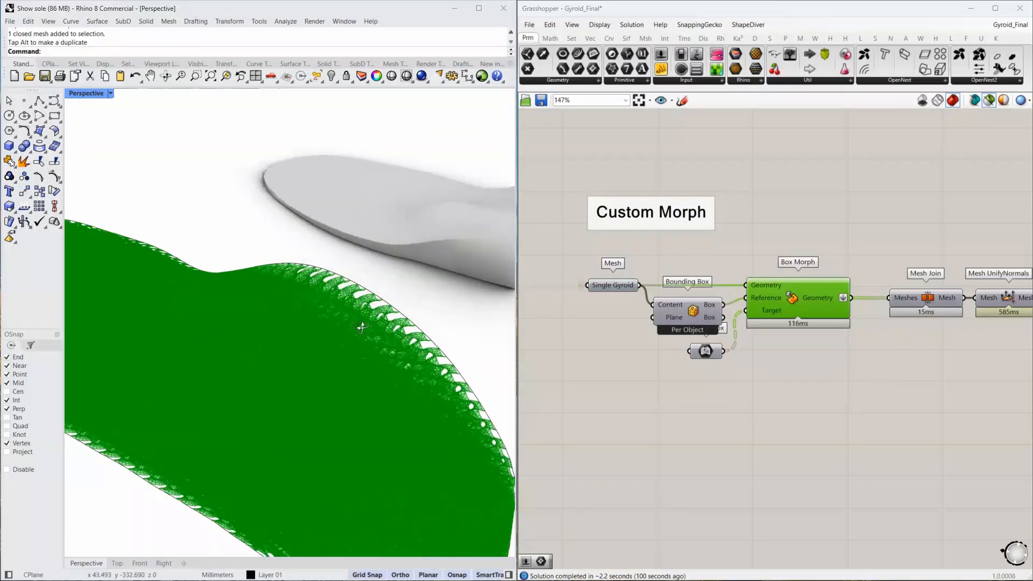
{"action": "scroll", "coordinate": [361, 264], "scroll_direction": "up", "scroll_amount": 3}
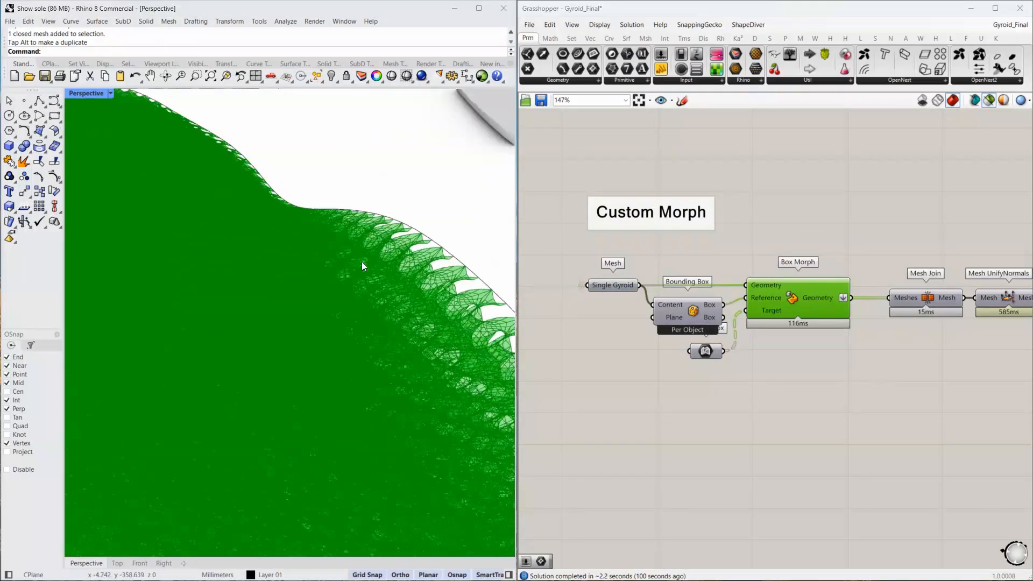
{"action": "mouse_move", "coordinate": [397, 277]}
{"action": "right_mouse_down"}
{"action": "mouse_move", "coordinate": [334, 271]}
{"action": "mouse_move", "coordinate": [327, 245]}
{"action": "mouse_move", "coordinate": [371, 237]}
{"action": "mouse_move", "coordinate": [399, 269]}
{"action": "right_mouse_up"}
Select the Weaverbird's Mesh Thicken component at the end of the morph chain to highlight its output.
{"action": "right_click", "coordinate": [943, 299]}
{"action": "left_click", "coordinate": [947, 275]}
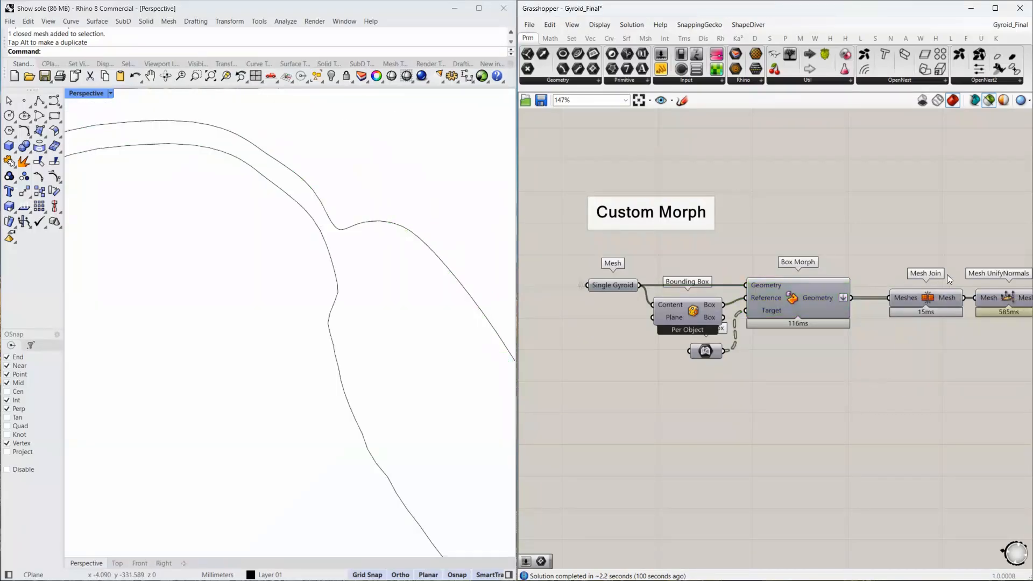
{"action": "right_click_drag", "start_coordinate": [946, 275], "coordinate": [667, 263]}
{"action": "left_click", "coordinate": [830, 295]}
{"action": "right_click_drag", "start_coordinate": [1016, 316], "coordinate": [836, 303]}
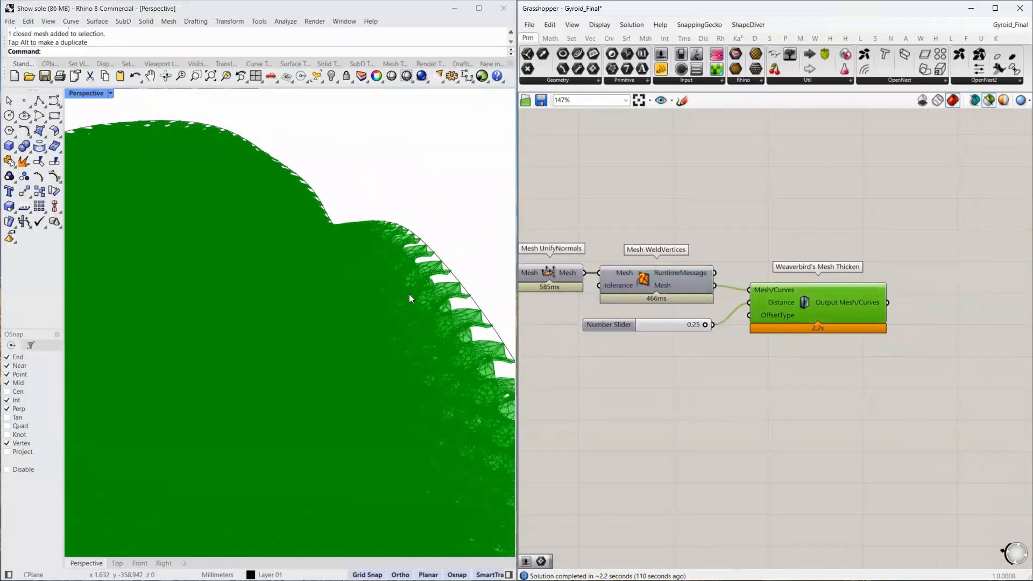
Examine the thickened gyroid structure of the finished sole mesh up close and from a distance.
{"action": "scroll", "coordinate": [423, 267], "scroll_direction": "down", "scroll_amount": 11}
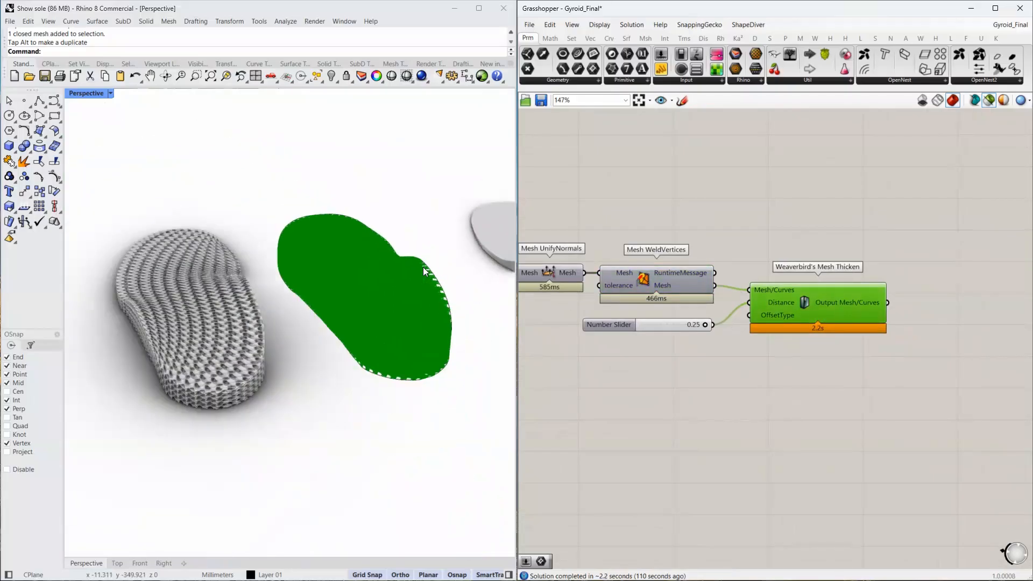
{"action": "scroll", "coordinate": [130, 293], "scroll_direction": "up", "scroll_amount": 12}
{"action": "scroll", "coordinate": [250, 325], "scroll_direction": "up", "scroll_amount": 8}
{"action": "mouse_move", "coordinate": [251, 325]}
{"action": "right_mouse_down"}
{"action": "mouse_move", "coordinate": [275, 353]}
{"action": "mouse_move", "coordinate": [437, 338]}
{"action": "mouse_move", "coordinate": [478, 312]}
{"action": "mouse_move", "coordinate": [254, 357]}
{"action": "mouse_move", "coordinate": [241, 318]}
{"action": "right_mouse_up"}
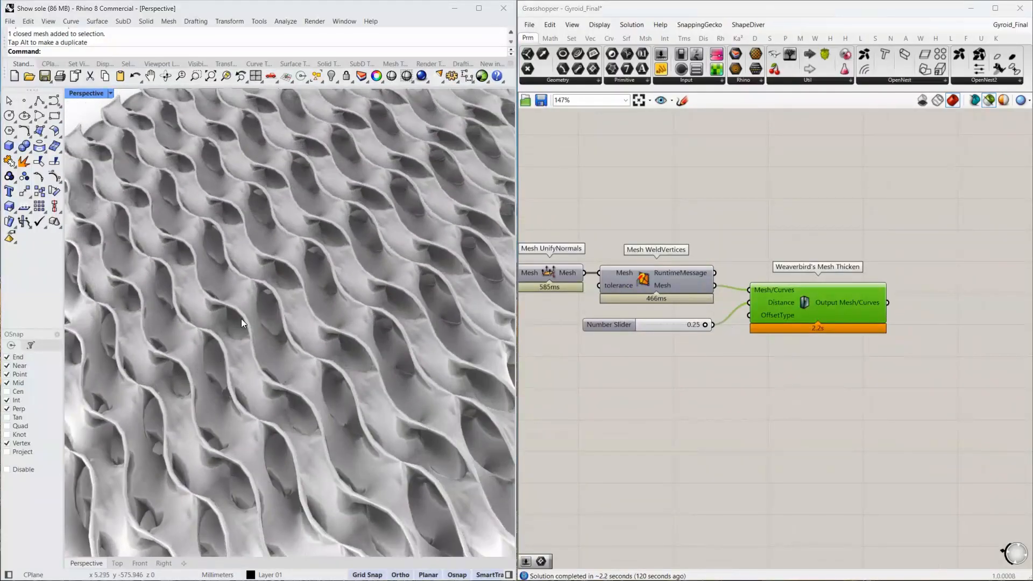
{"action": "scroll", "coordinate": [257, 264], "scroll_direction": "down", "scroll_amount": 10}
{"action": "right_click_drag", "start_coordinate": [257, 263], "coordinate": [372, 277]}
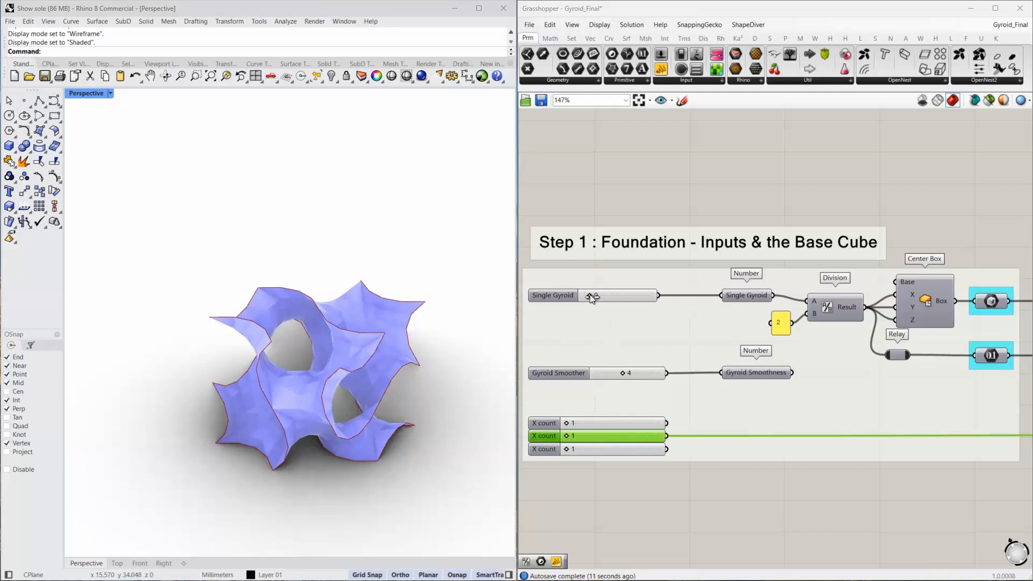
Set the Single Gyroid slider in the Step 1 group to 8.
{"action": "mouse_move", "coordinate": [590, 295]}
{"action": "left_mouse_down"}
{"action": "mouse_move", "coordinate": [605, 292]}
{"action": "mouse_move", "coordinate": [590, 295]}
{"action": "left_mouse_up"}
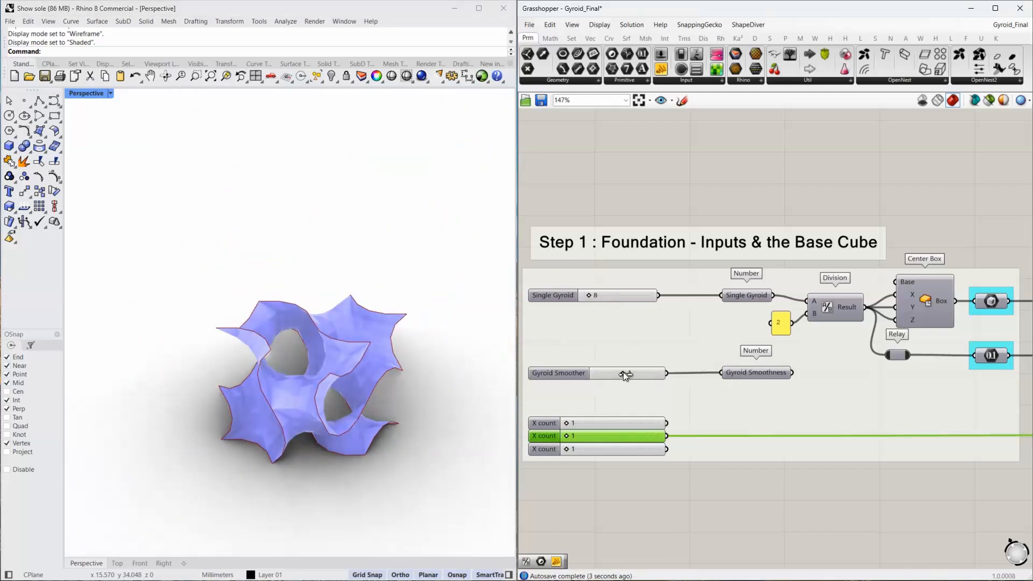
Set the Gyroid Smoother slider to 3 and the three X count sliders, in order, to 3, 3 and 4.
{"action": "mouse_move", "coordinate": [623, 373]}
{"action": "left_mouse_down"}
{"action": "mouse_move", "coordinate": [644, 374]}
{"action": "mouse_move", "coordinate": [614, 378]}
{"action": "left_mouse_up"}
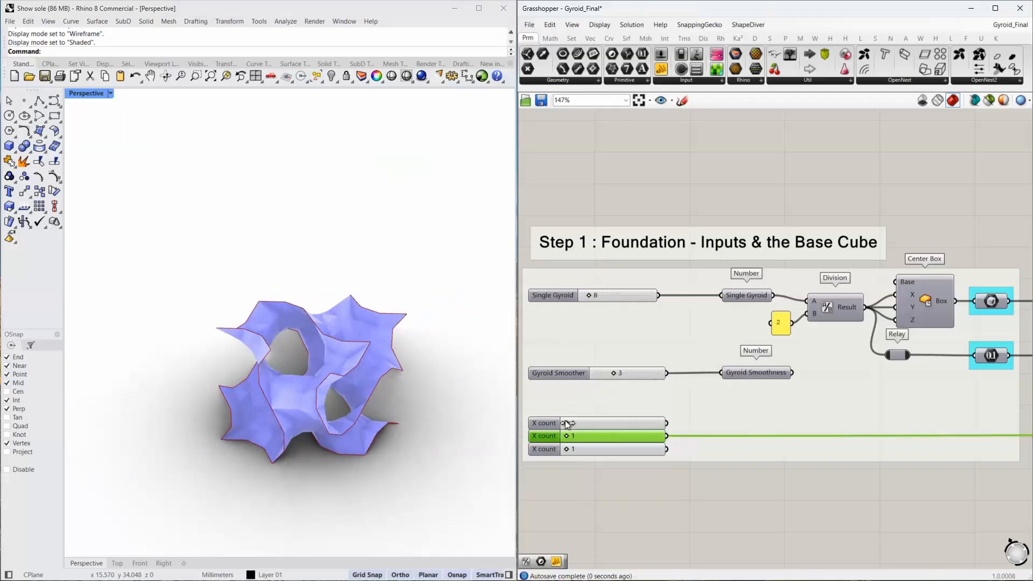
{"action": "left_click_drag", "start_coordinate": [580, 420], "coordinate": [653, 449]}
{"action": "scroll", "coordinate": [288, 369], "scroll_direction": "down", "scroll_amount": 4}
{"action": "scroll", "coordinate": [418, 398], "scroll_direction": "up", "scroll_amount": 6}
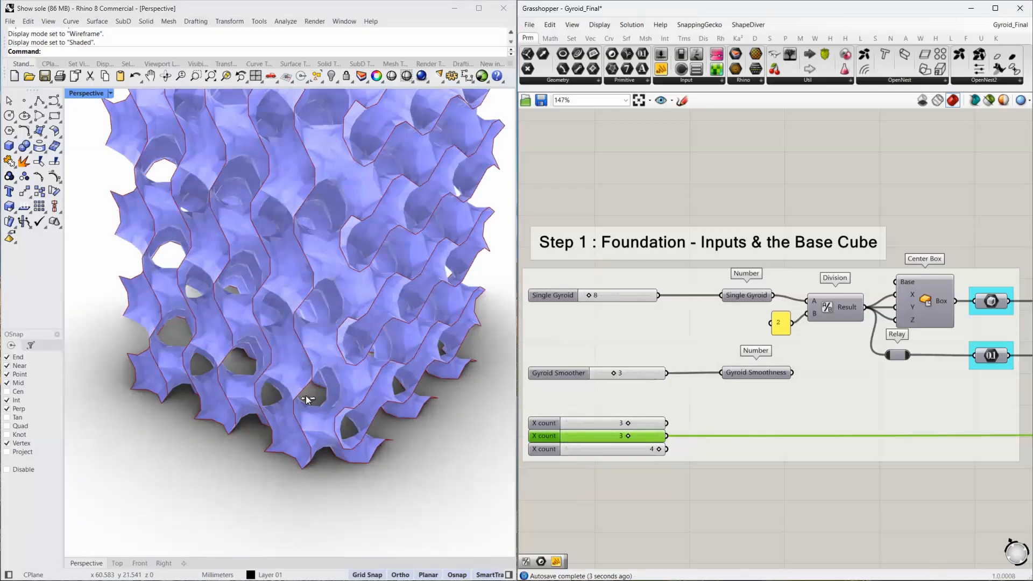
{"action": "scroll", "coordinate": [306, 397], "scroll_direction": "down", "scroll_amount": 3}
Review the whole definition from the Step 1 group through the groups that follow it.
{"action": "scroll", "coordinate": [592, 293], "scroll_direction": "down", "scroll_amount": 3}
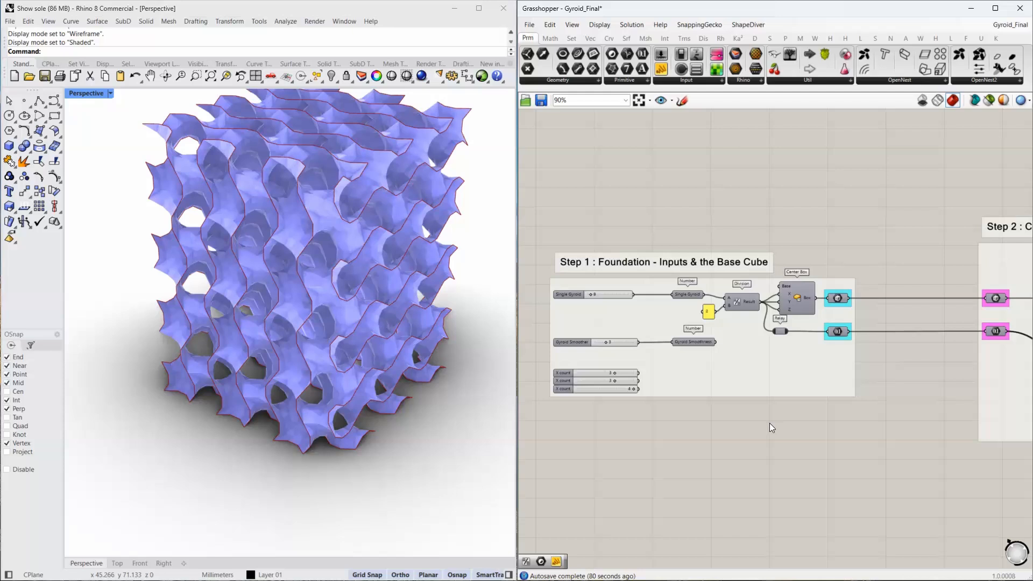
{"action": "scroll", "coordinate": [698, 368], "scroll_direction": "down", "scroll_amount": 5}
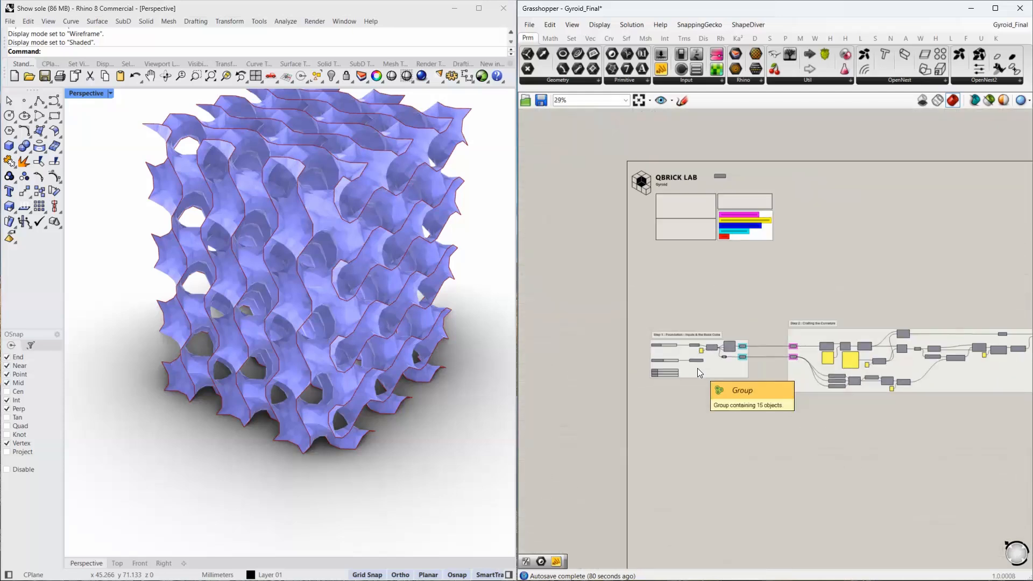
{"action": "right_click_drag", "start_coordinate": [956, 409], "coordinate": [620, 383]}
{"action": "scroll", "coordinate": [707, 378], "scroll_direction": "down", "scroll_amount": 2}
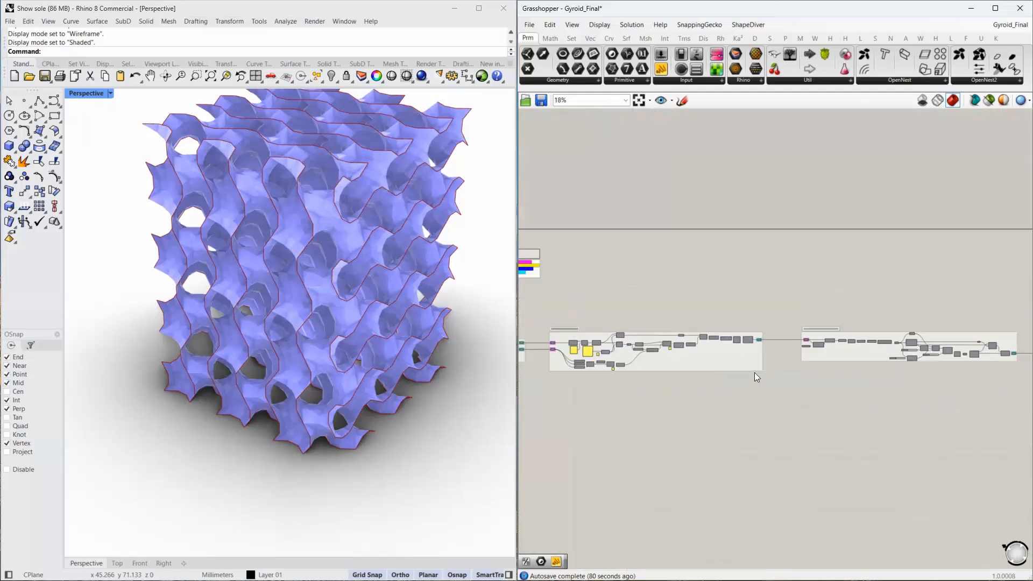
{"action": "right_click_drag", "start_coordinate": [964, 376], "coordinate": [546, 372]}
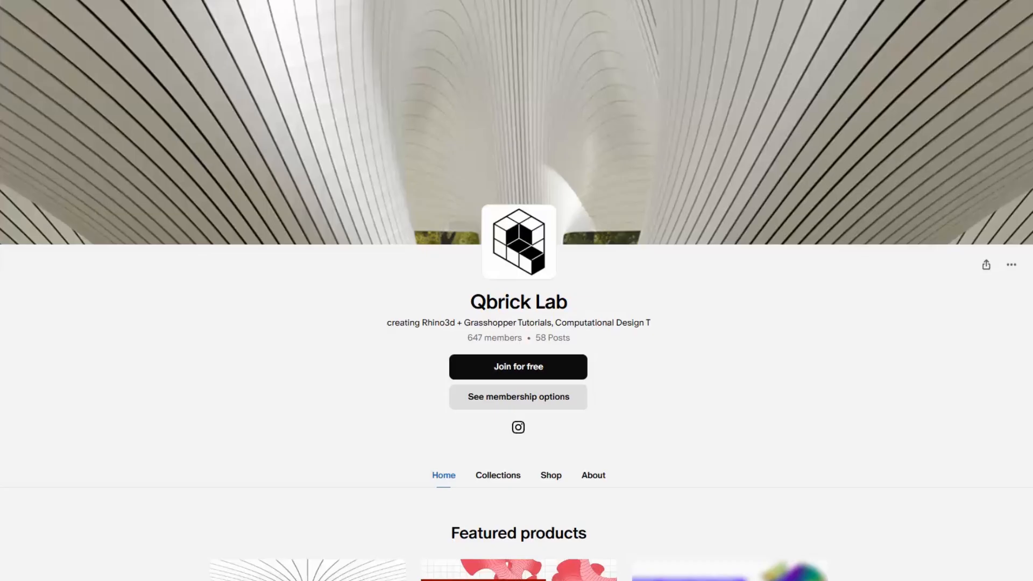
Switch to the Qbrick Lab Patreon page and browse its featured products and the full list of posts.
{"action": "scroll", "coordinate": [516, 291], "scroll_direction": "down", "scroll_amount": 6}
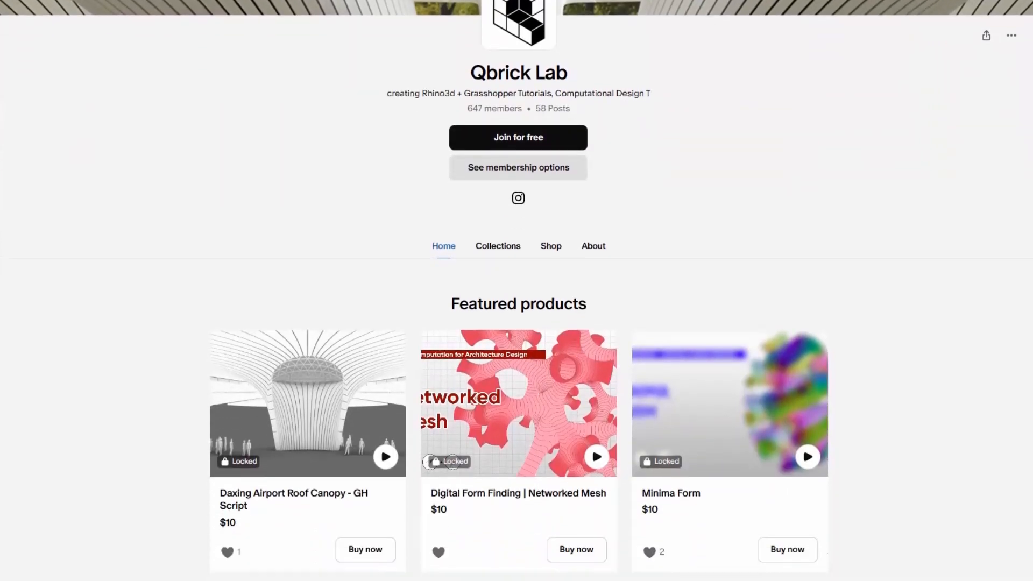
{"action": "scroll", "coordinate": [517, 290], "scroll_direction": "down", "scroll_amount": 20}
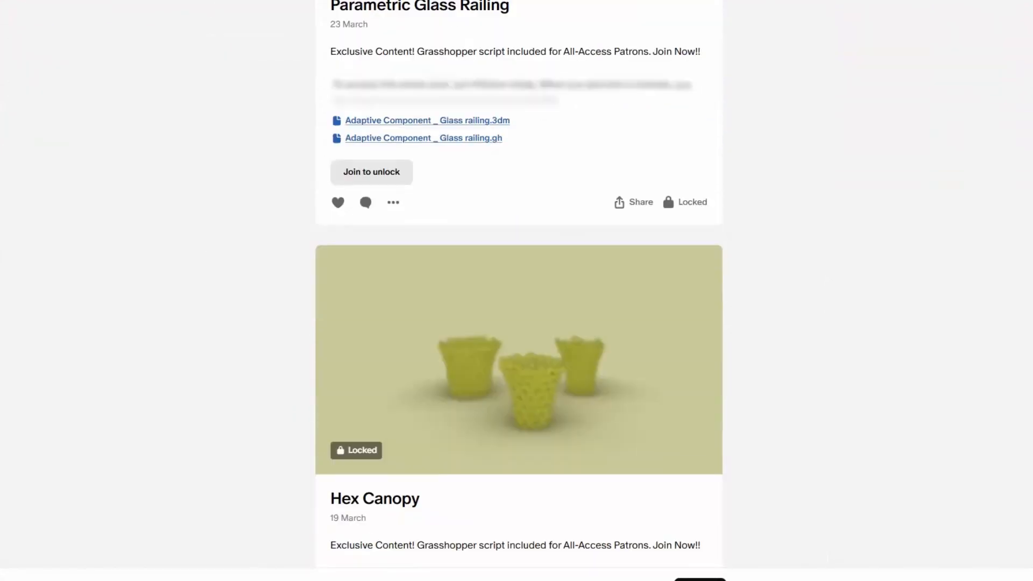
{"action": "scroll", "coordinate": [1028, 200], "scroll_direction": "down", "scroll_amount": 20}
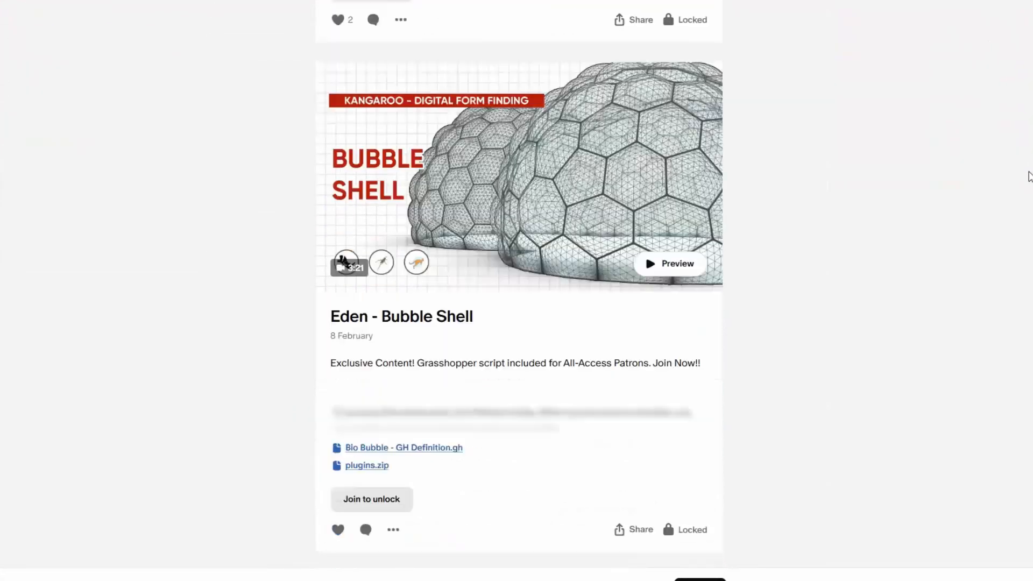
{"action": "scroll", "coordinate": [1028, 200], "scroll_direction": "down", "scroll_amount": 20}
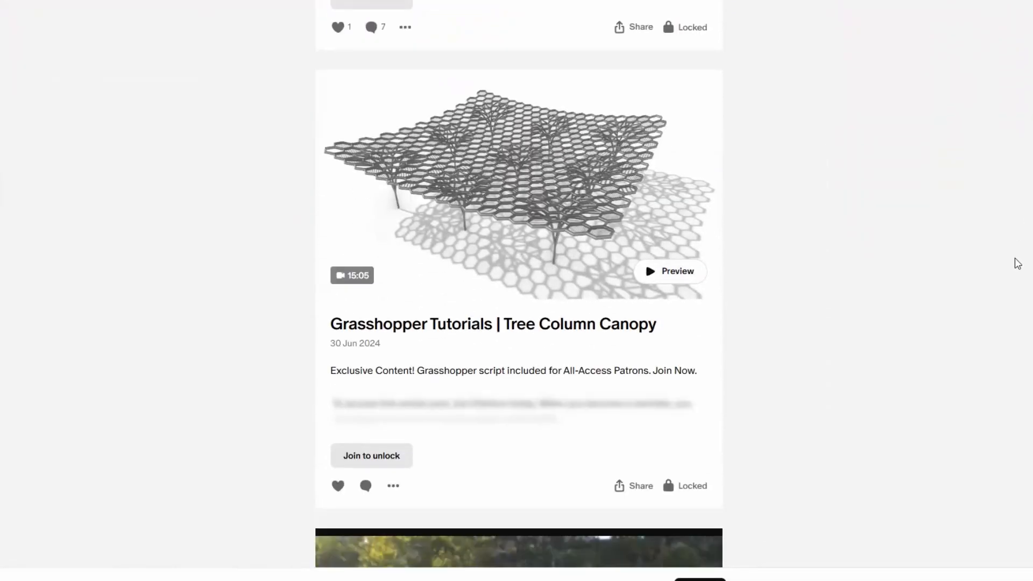
{"action": "scroll", "coordinate": [1016, 280], "scroll_direction": "down", "scroll_amount": 20}
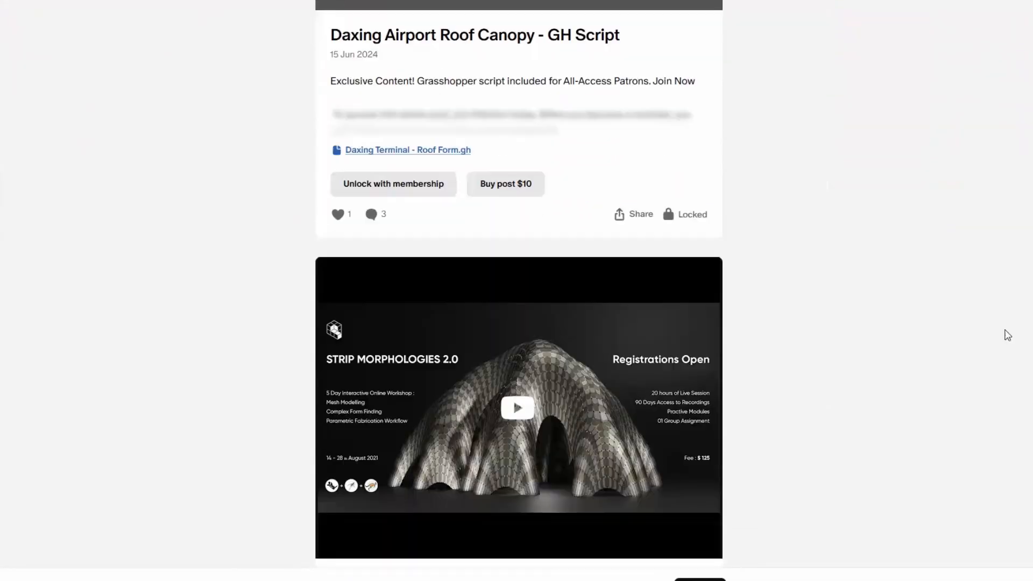
{"action": "scroll", "coordinate": [1003, 352], "scroll_direction": "down", "scroll_amount": 20}
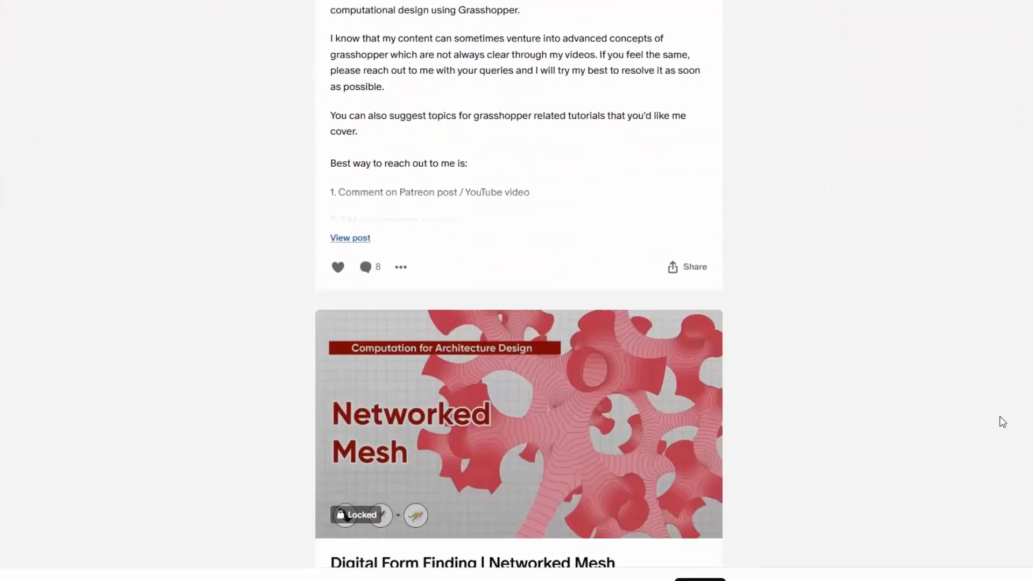
{"action": "scroll", "coordinate": [996, 440], "scroll_direction": "down", "scroll_amount": 11}
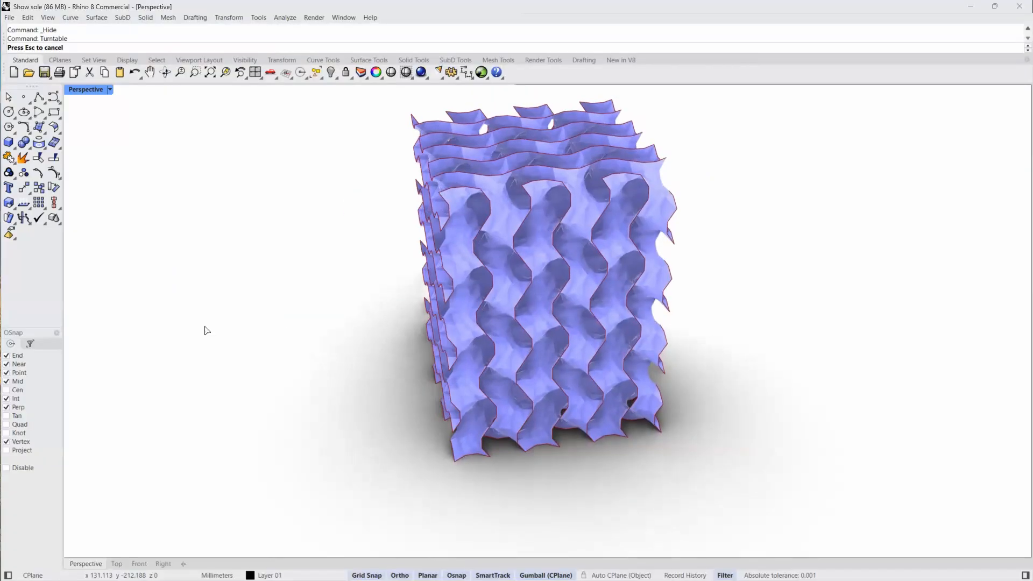